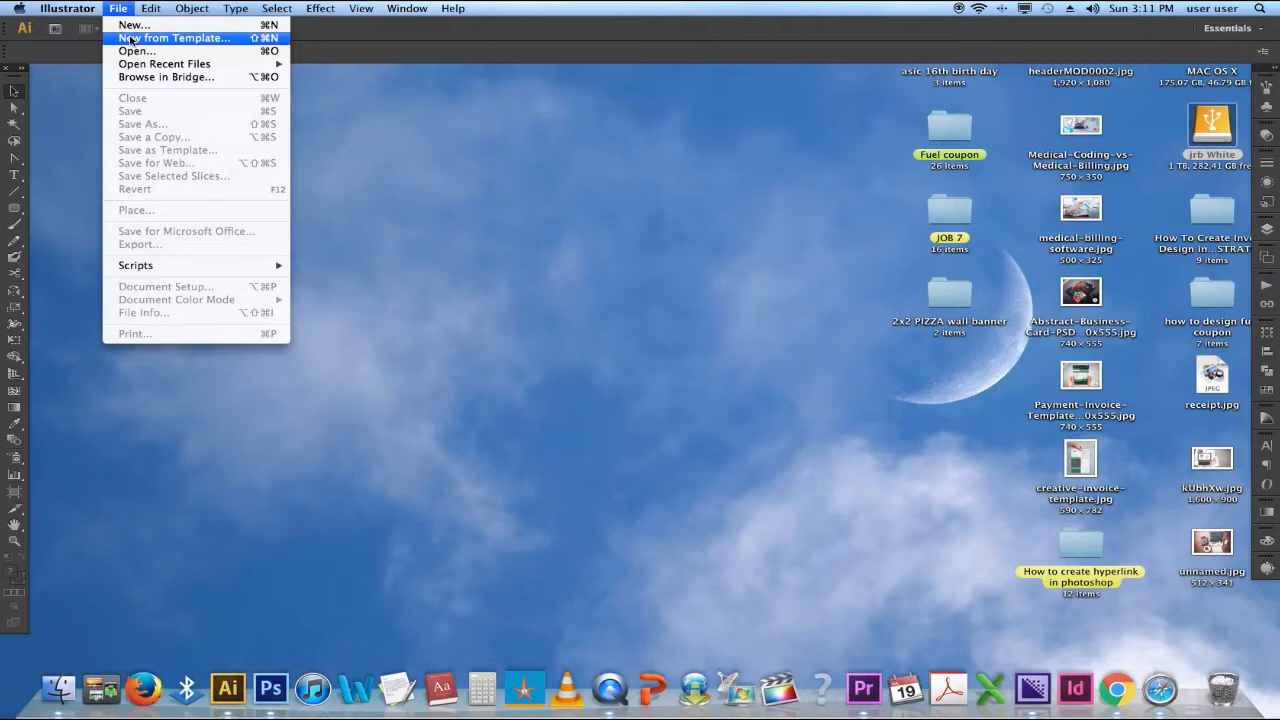
- Start a new document and set its size to 21 cm wide by 14.8 cm high
{"action": "left_click", "coordinate": [133, 25]}
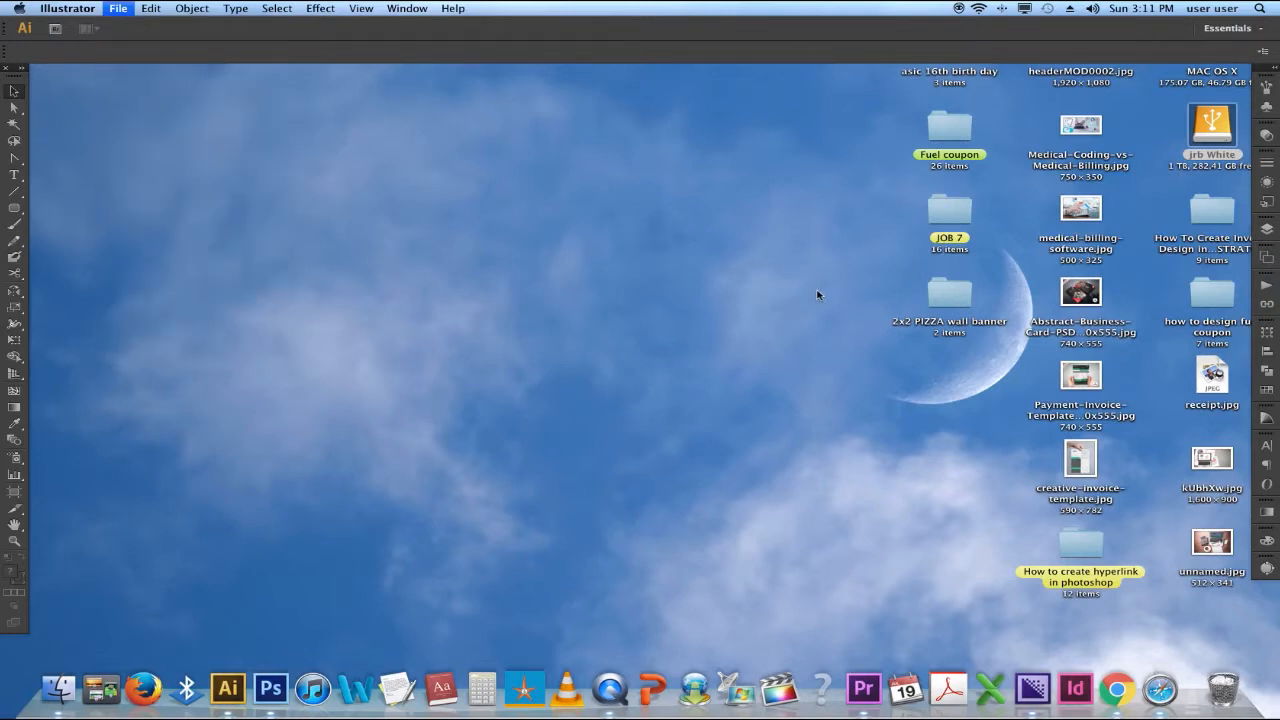
{"action": "left_click", "coordinate": [534, 437]}
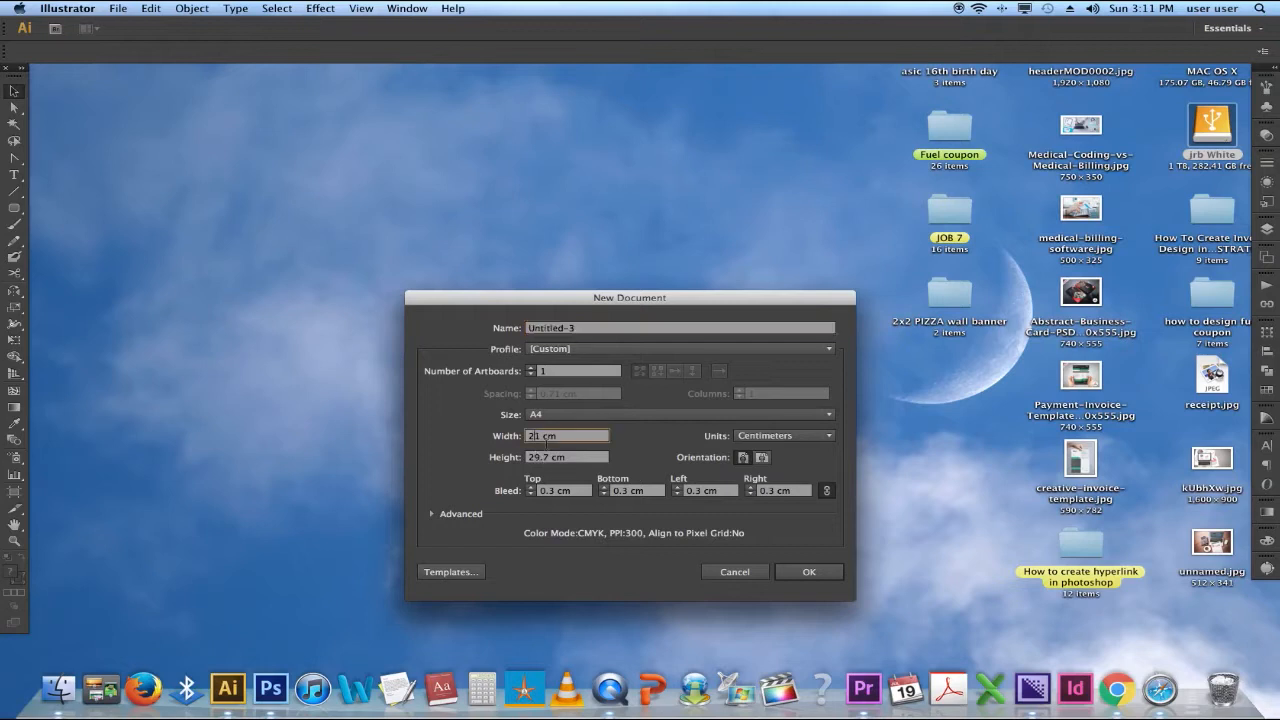
{"action": "left_click", "coordinate": [570, 416]}
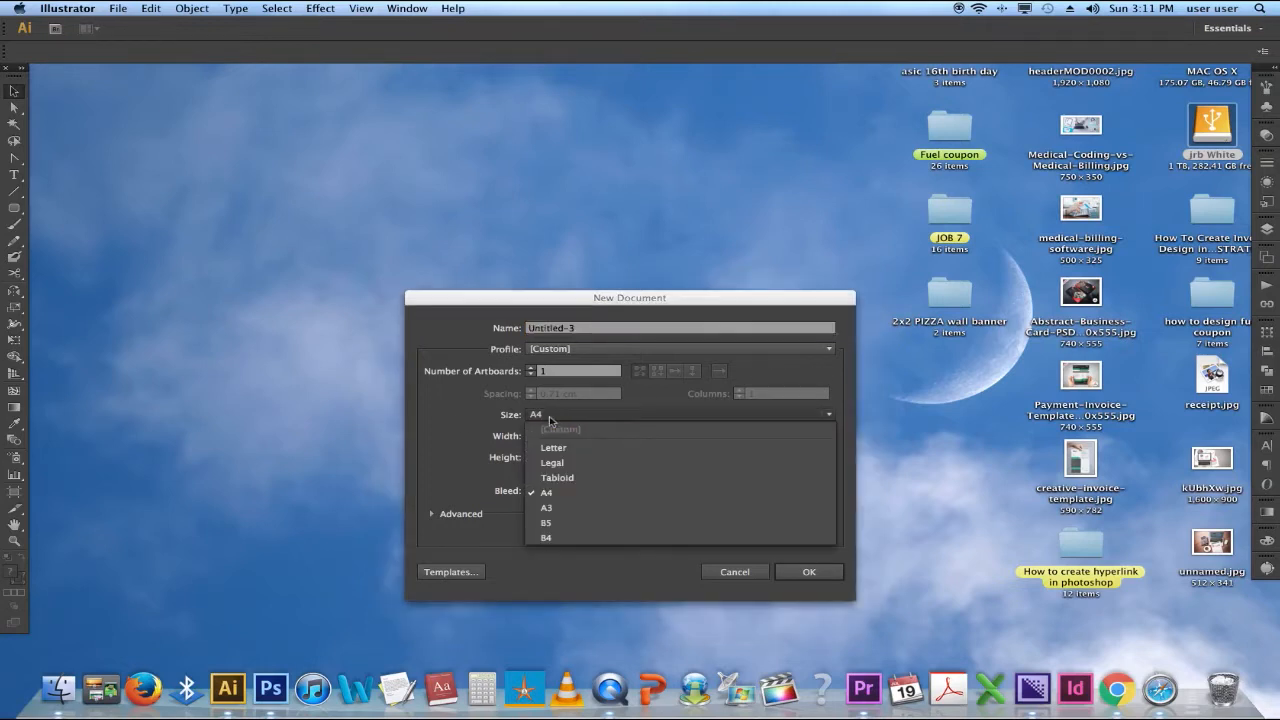
{"action": "left_click", "coordinate": [462, 425]}
{"action": "left_click_drag", "start_coordinate": [546, 457], "coordinate": [526, 459]}
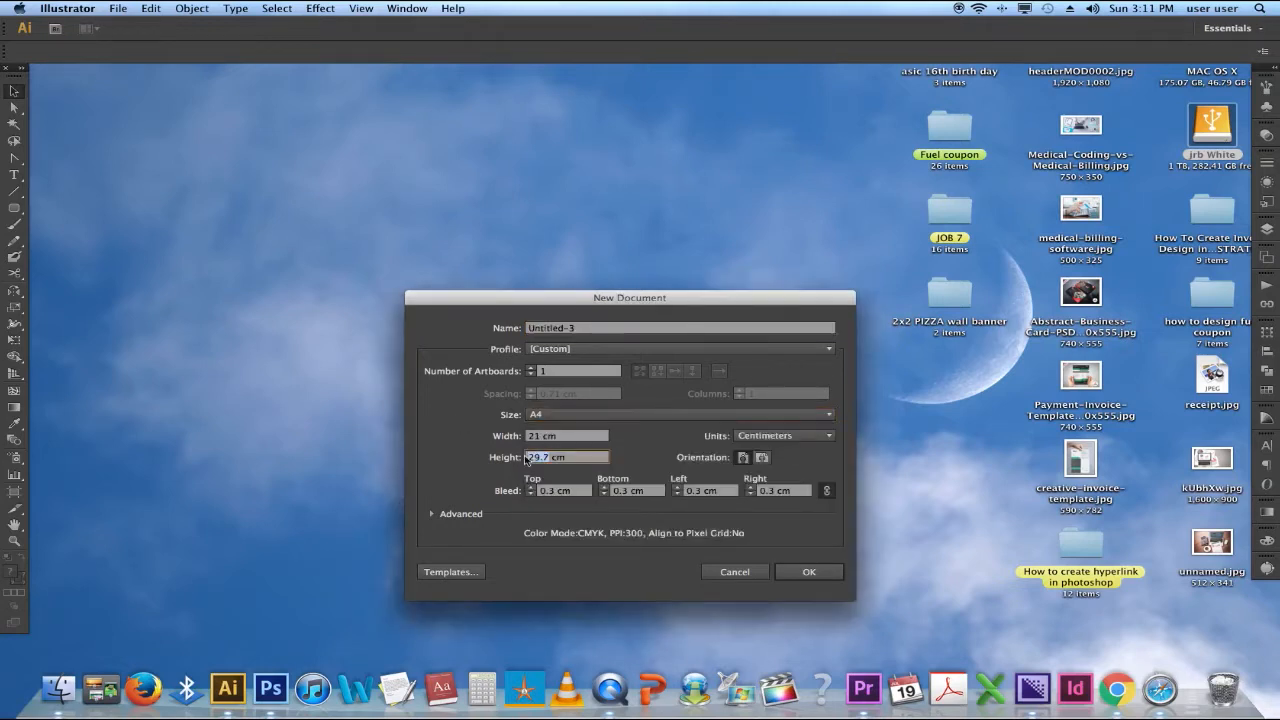
{"action": "type", "text": "14.8"}
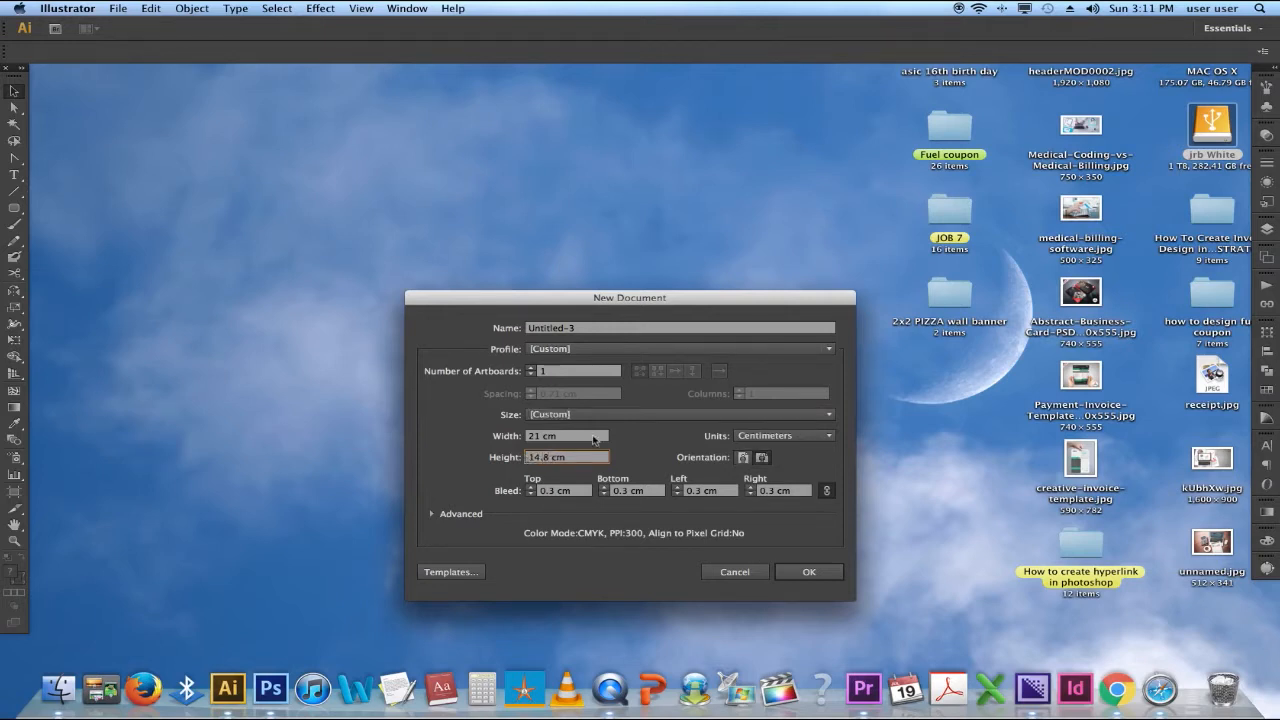
- Keep centimeters as the unit, show the advanced options, and create the document with 0.3 cm bleed, CMYK colour and 300 ppi
{"action": "left_click", "coordinate": [784, 436]}
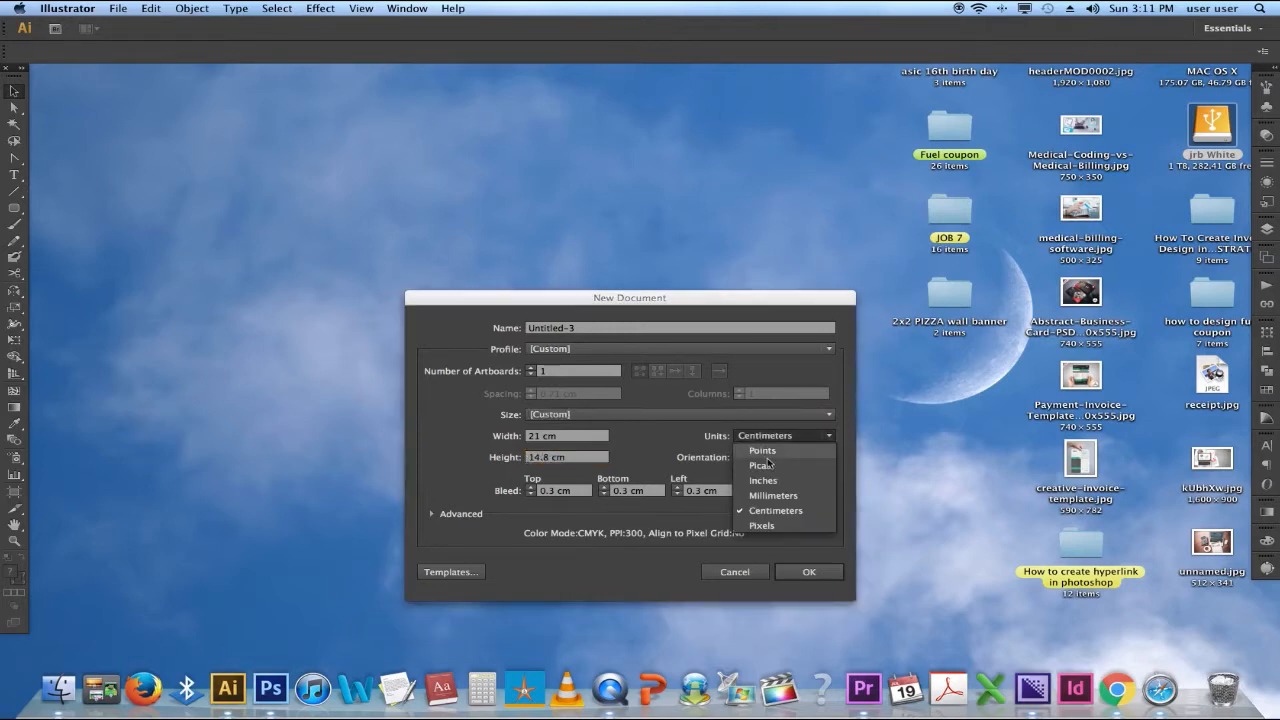
{"action": "left_click", "coordinate": [779, 511]}
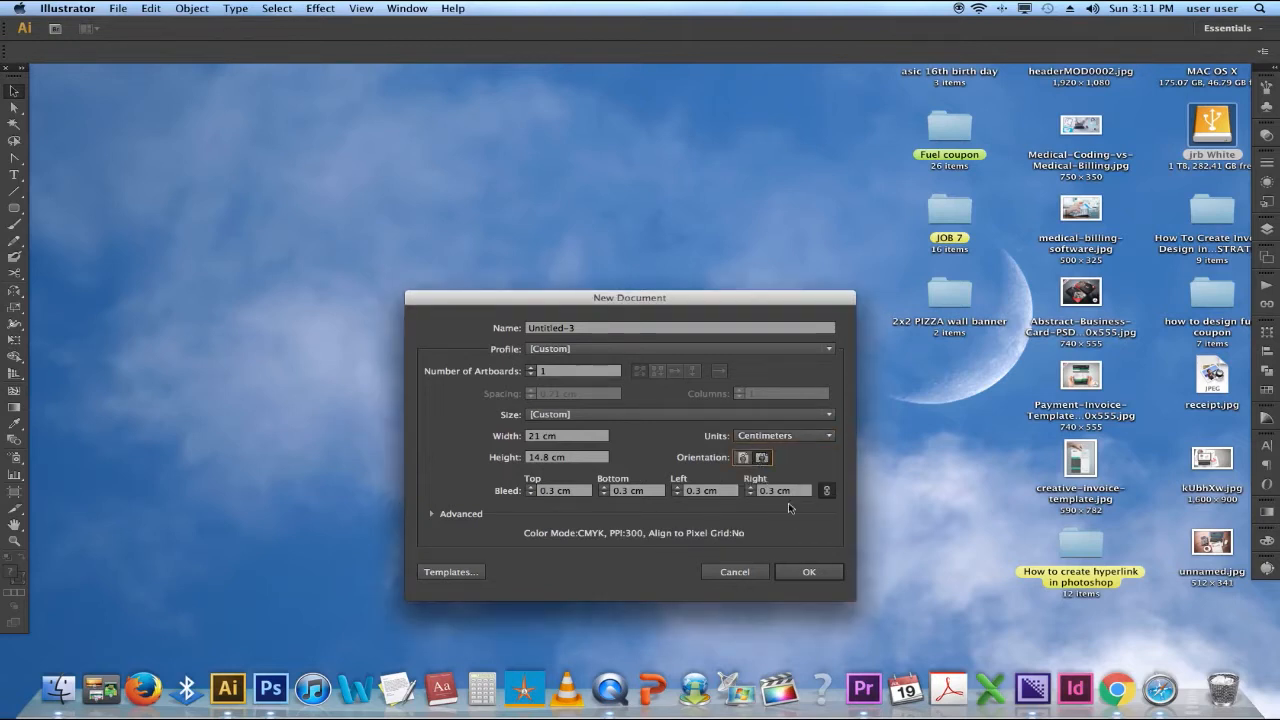
{"action": "left_click", "coordinate": [534, 492]}
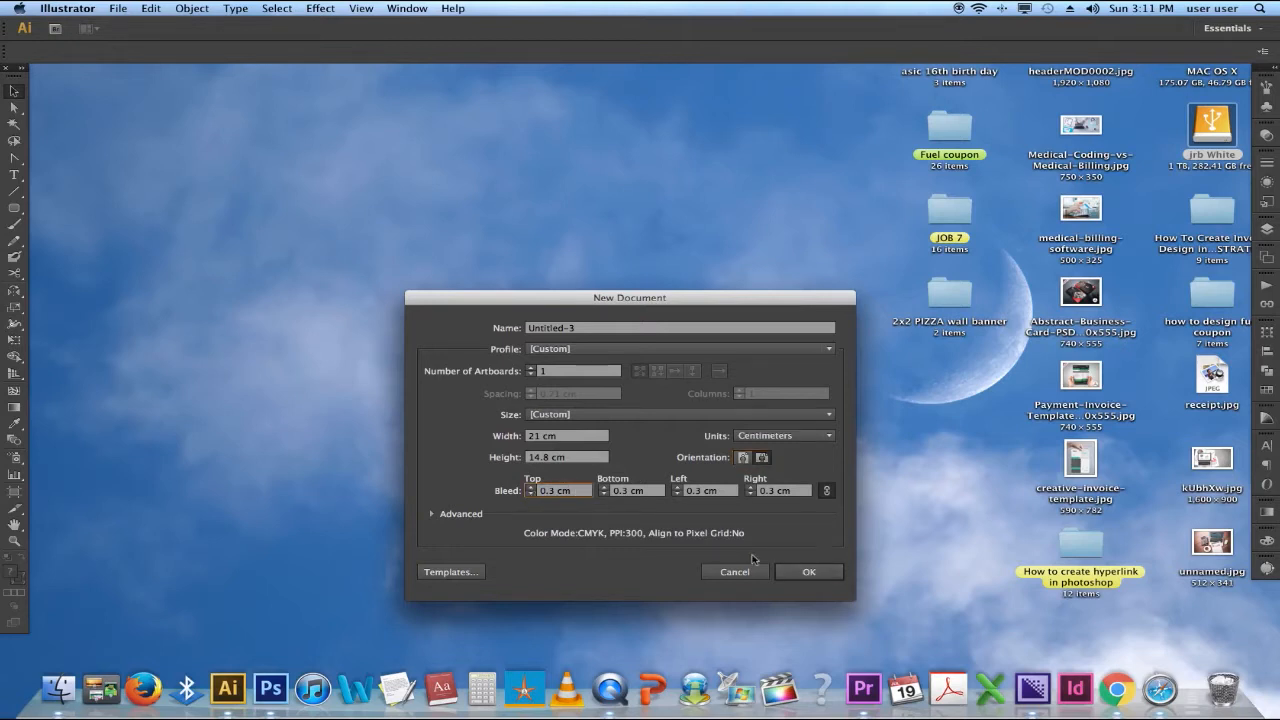
{"action": "left_click", "coordinate": [439, 515]}
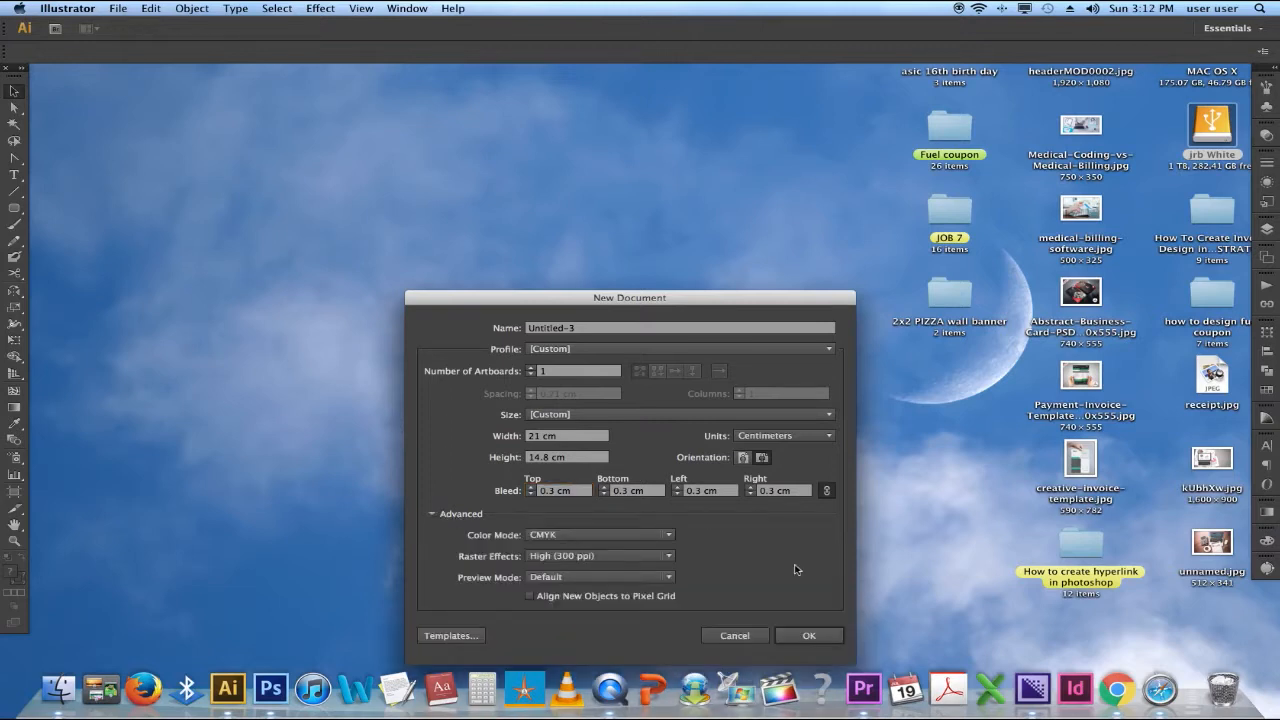
{"action": "left_click", "coordinate": [830, 638]}
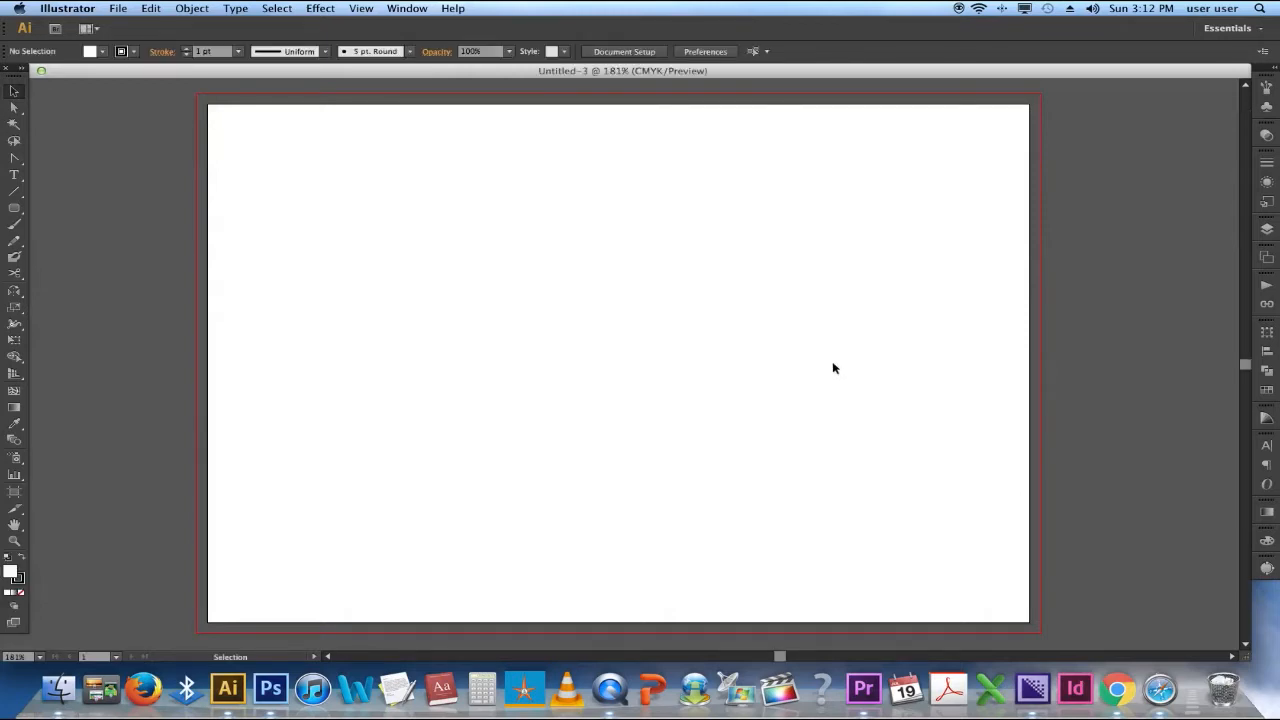
- Paste the copied receipt text and move it off the artboard to its left side
{"action": "key", "text": "super+v"}
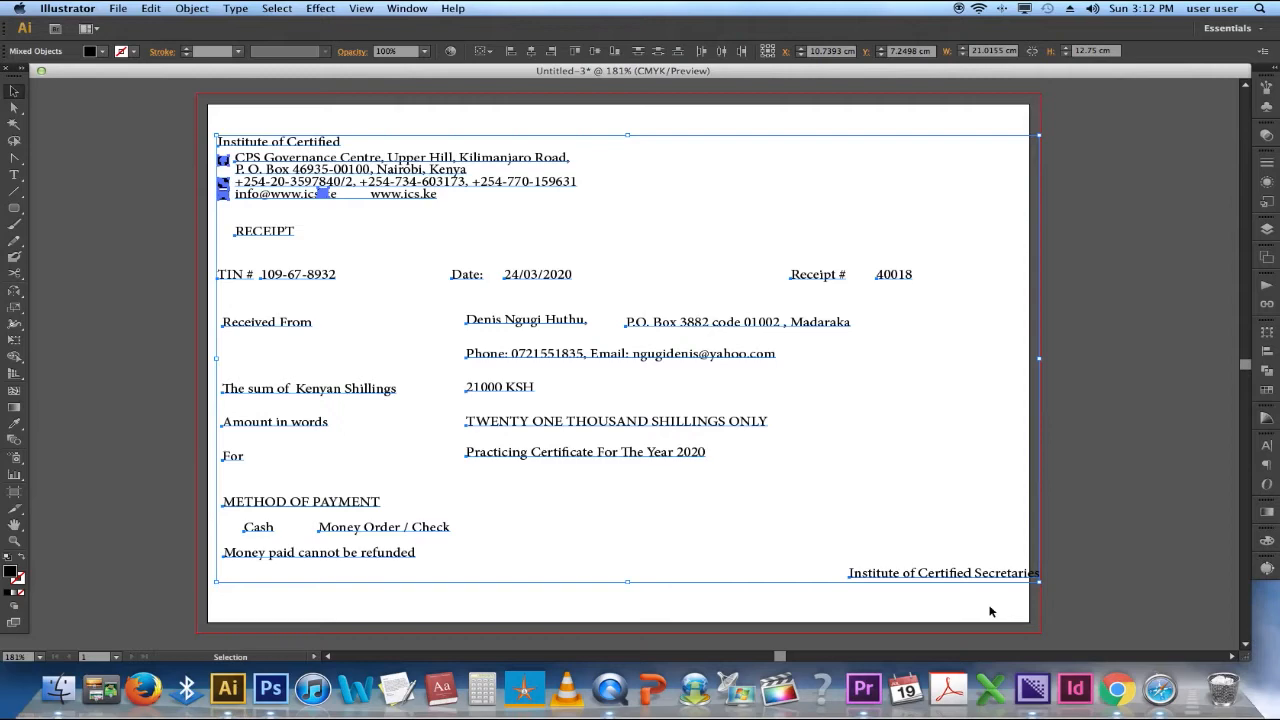
{"action": "left_click_drag", "start_coordinate": [910, 567], "coordinate": [152, 556]}
{"action": "left_click", "coordinate": [407, 358]}
- Draw a thin black rectangle as a header bar across the upper part of the artboard, from bleed edge to bleed edge
{"action": "left_click_drag", "start_coordinate": [14, 208], "coordinate": [86, 208]}
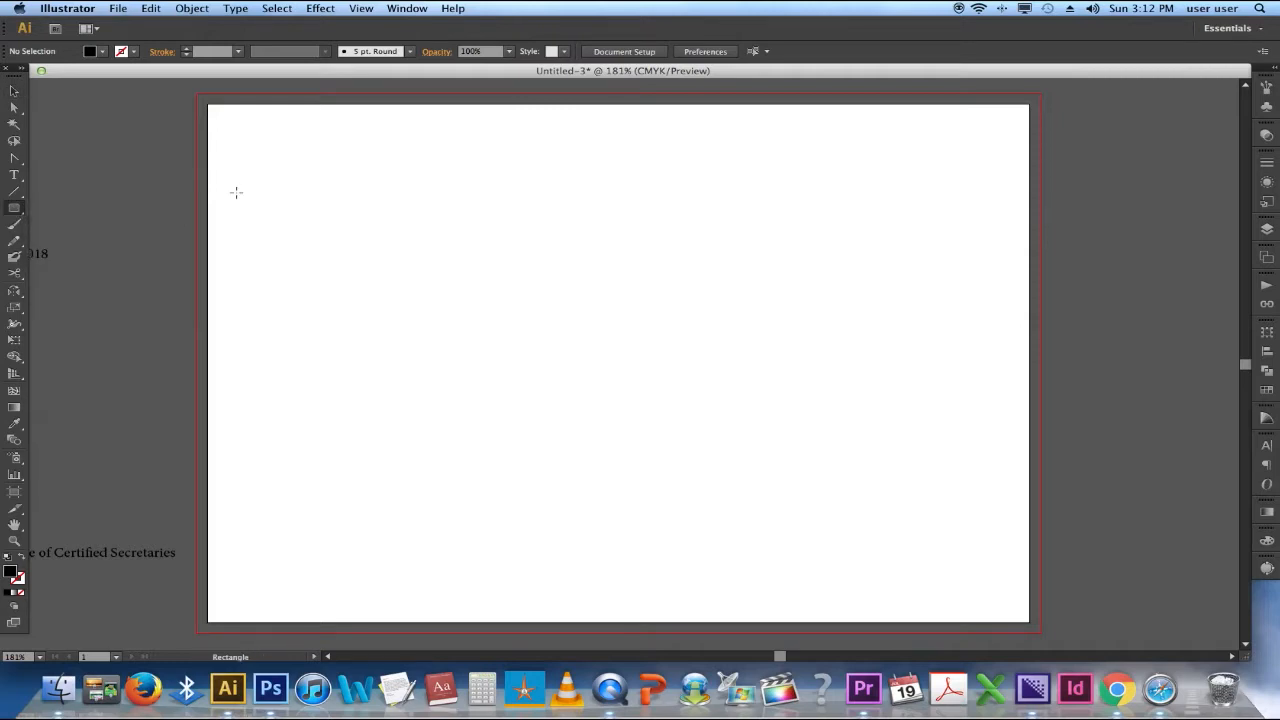
{"action": "left_click_drag", "start_coordinate": [196, 190], "coordinate": [815, 224]}
{"action": "key", "text": "v"}
{"action": "left_click", "coordinate": [560, 223]}
{"action": "left_click_drag", "start_coordinate": [562, 187], "coordinate": [561, 187]}
- Add a black block with a slanted left end beneath the right end of the header bar, reaching the right bleed edge
{"action": "key", "text": "a"}
{"action": "key", "text": "v"}
{"action": "left_click_drag", "start_coordinate": [1043, 176], "coordinate": [1044, 227]}
{"action": "key", "text": "a"}
{"action": "key", "text": "v"}
{"action": "left_click", "coordinate": [970, 240]}
{"action": "key", "text": "a"}
{"action": "left_click", "coordinate": [1069, 234]}
{"action": "key", "text": "v"}
{"action": "scroll", "coordinate": [940, 277], "scroll_direction": "up", "scroll_amount": 1}
{"action": "scroll", "coordinate": [940, 277], "scroll_direction": "left", "scroll_amount": 6}
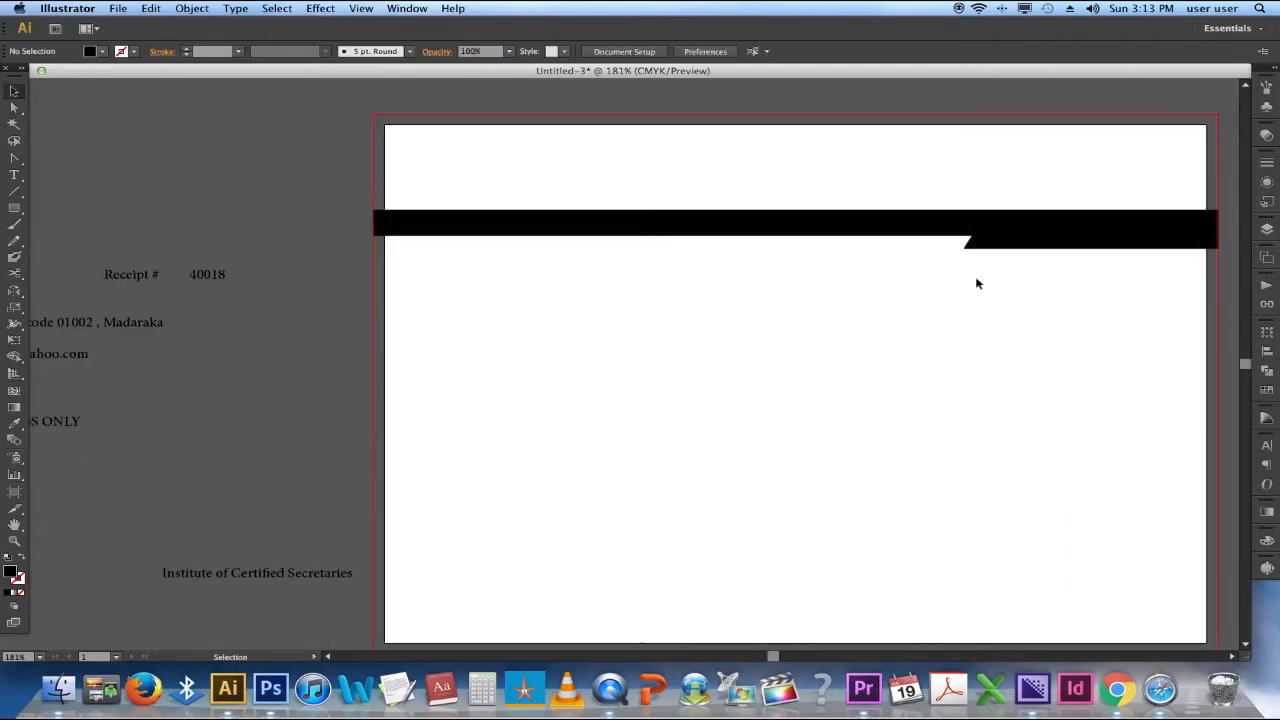
{"action": "key", "text": "super+minus"}
{"action": "left_click", "coordinate": [240, 291]}
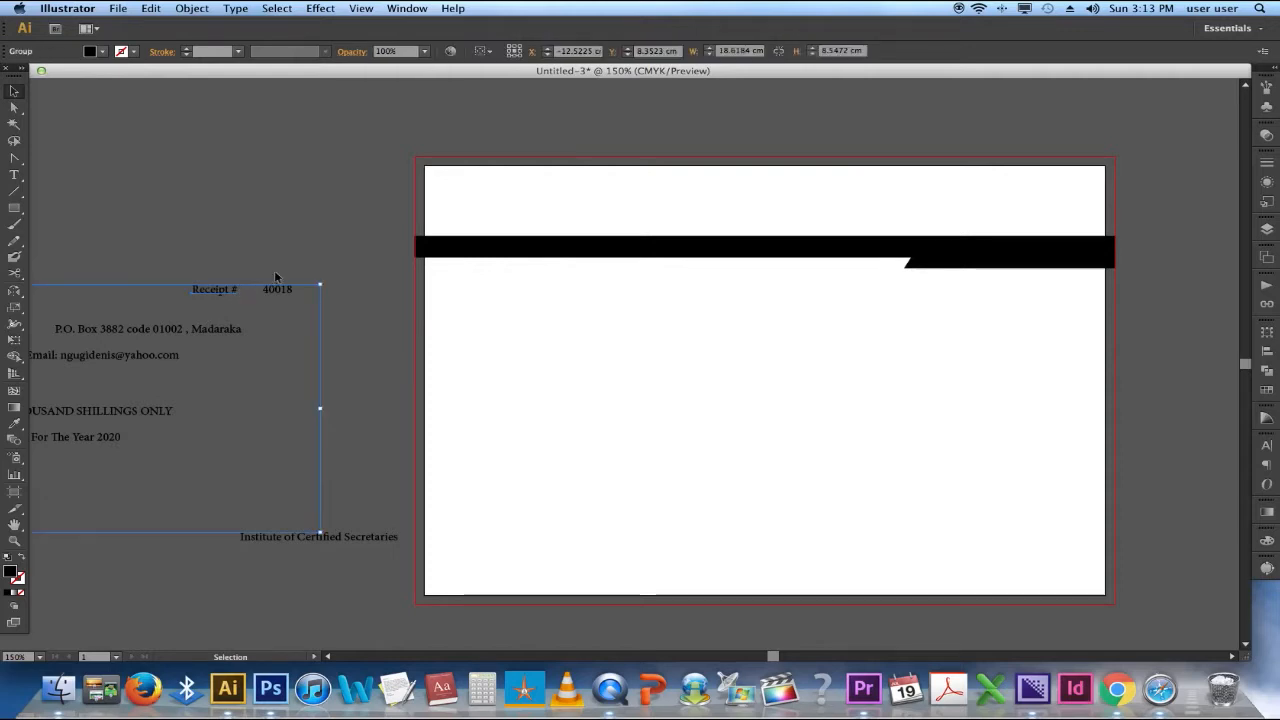
{"action": "left_click", "coordinate": [310, 267]}
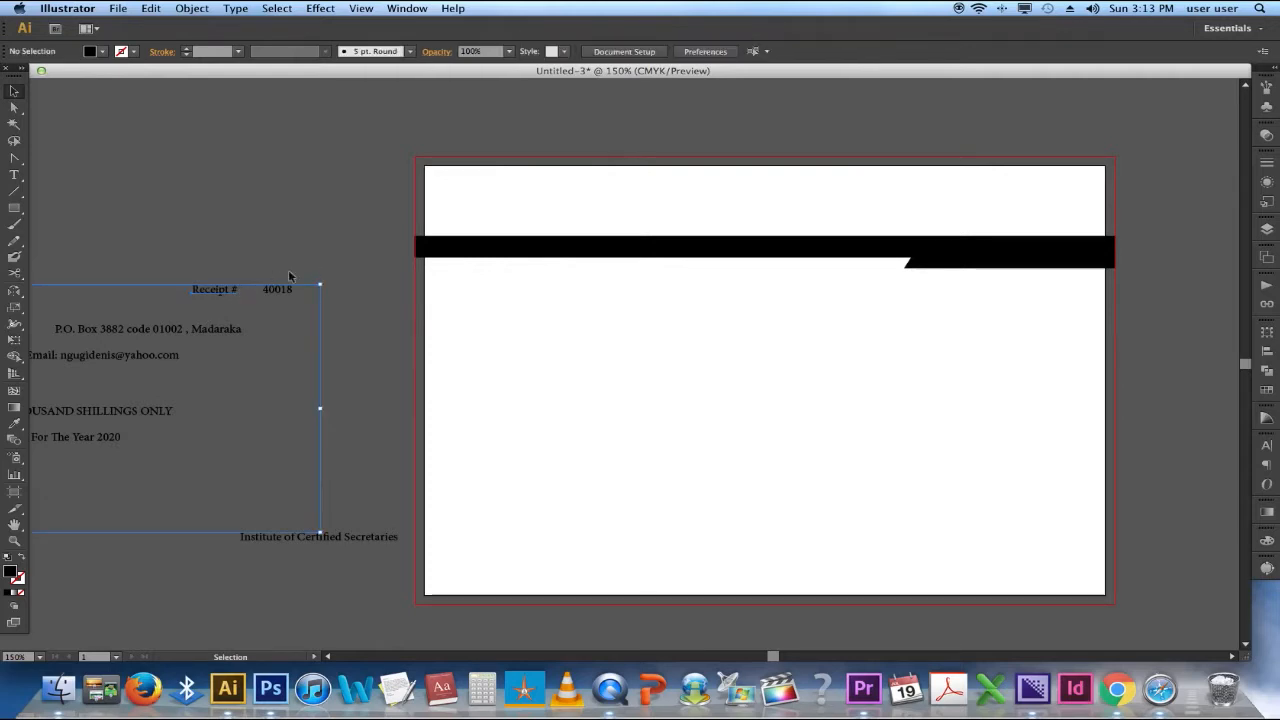
{"action": "left_click", "coordinate": [230, 289]}
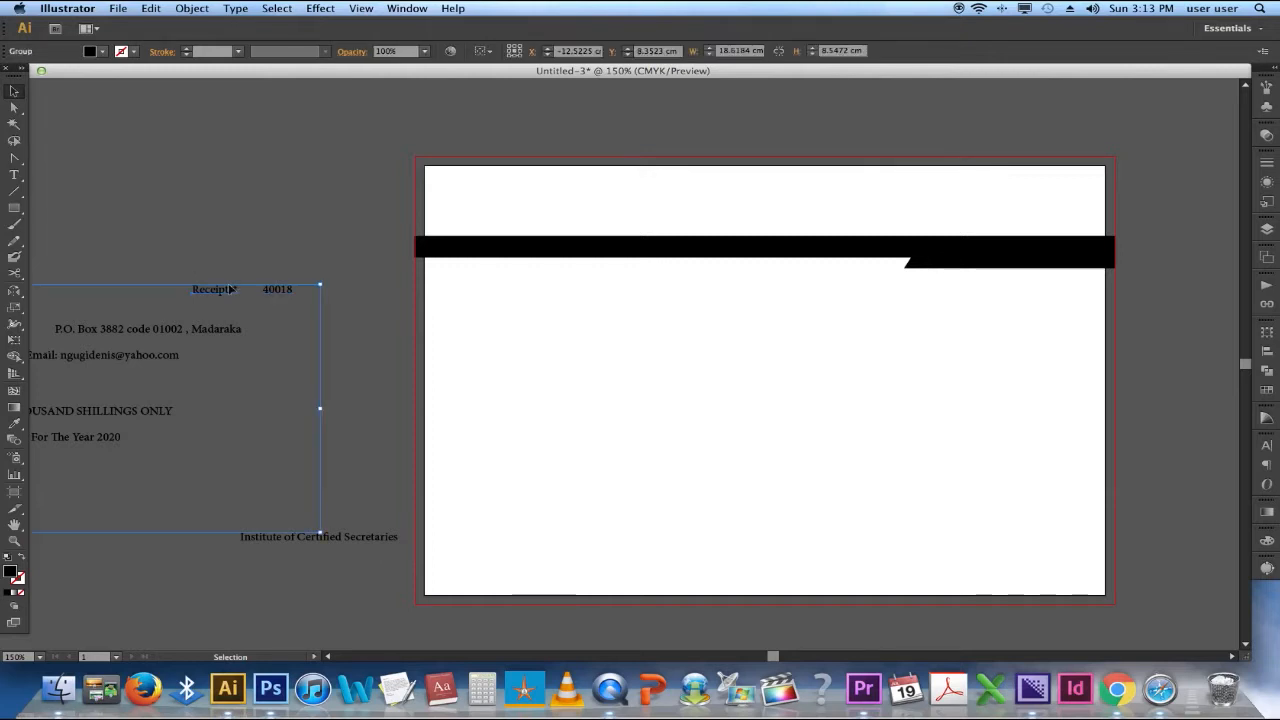
{"action": "right_click", "coordinate": [230, 290]}
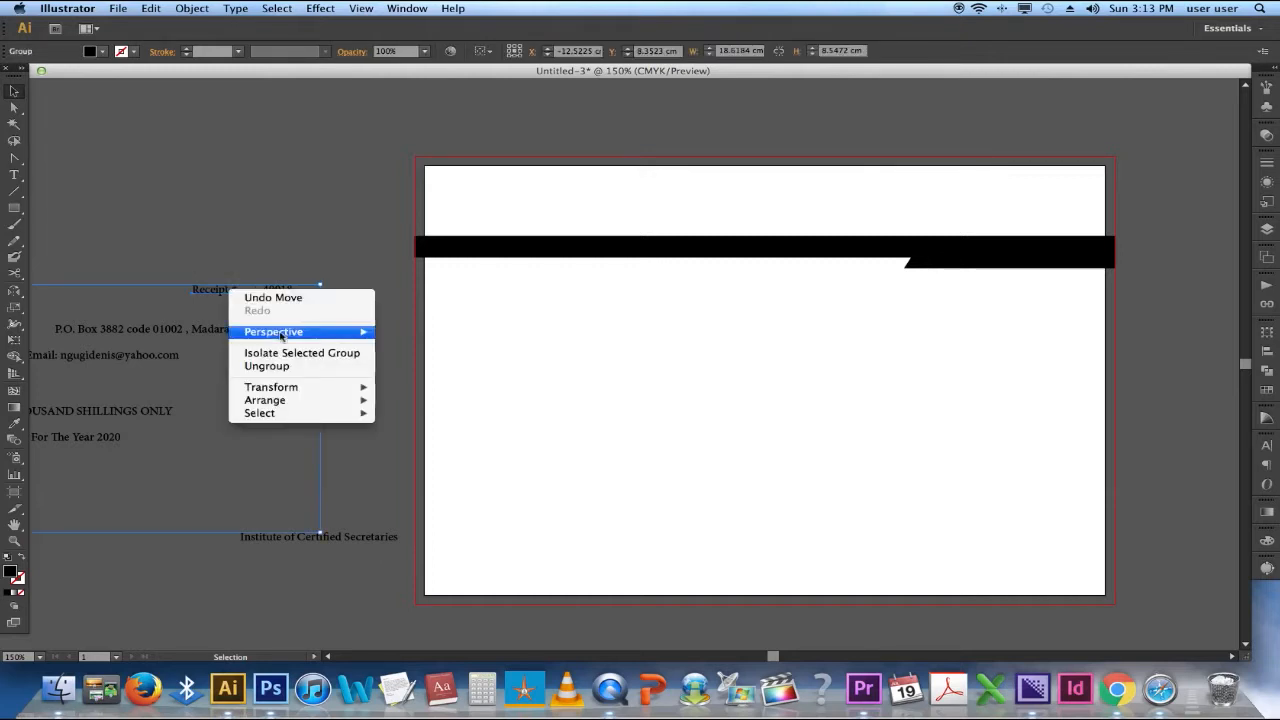
{"action": "left_click", "coordinate": [276, 236]}
{"action": "left_click", "coordinate": [349, 183]}
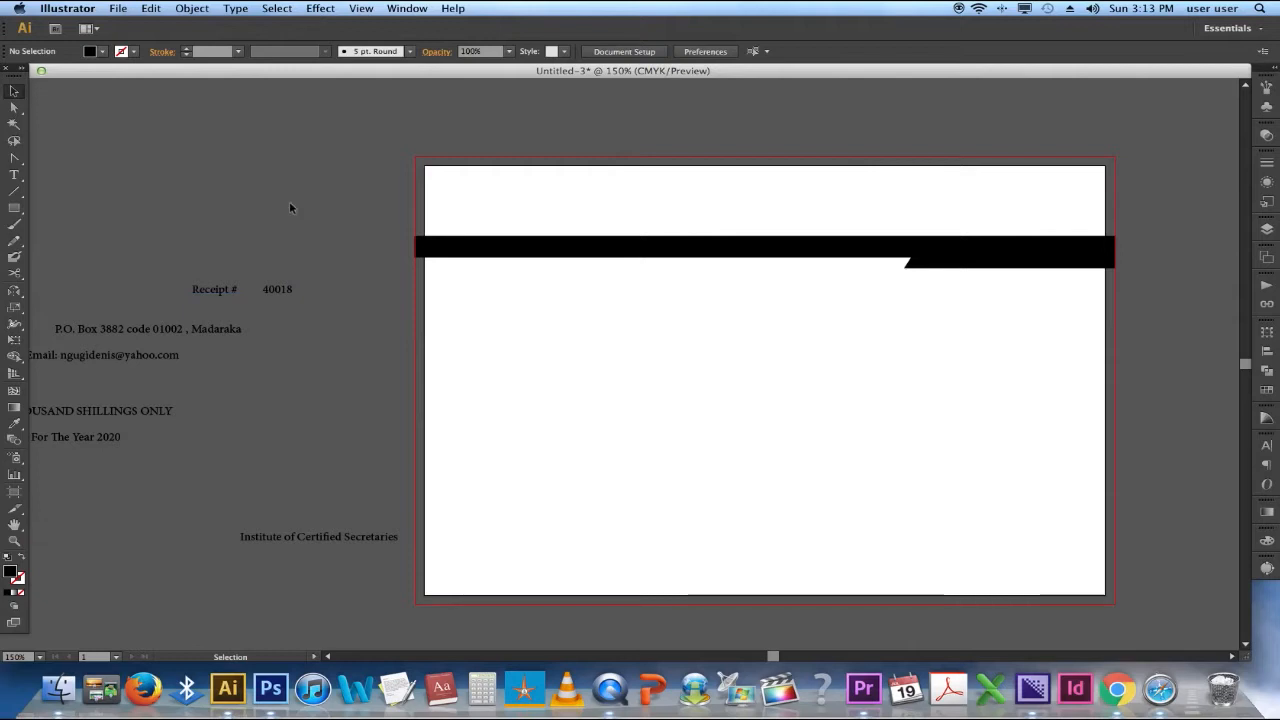
{"action": "left_click", "coordinate": [228, 290]}
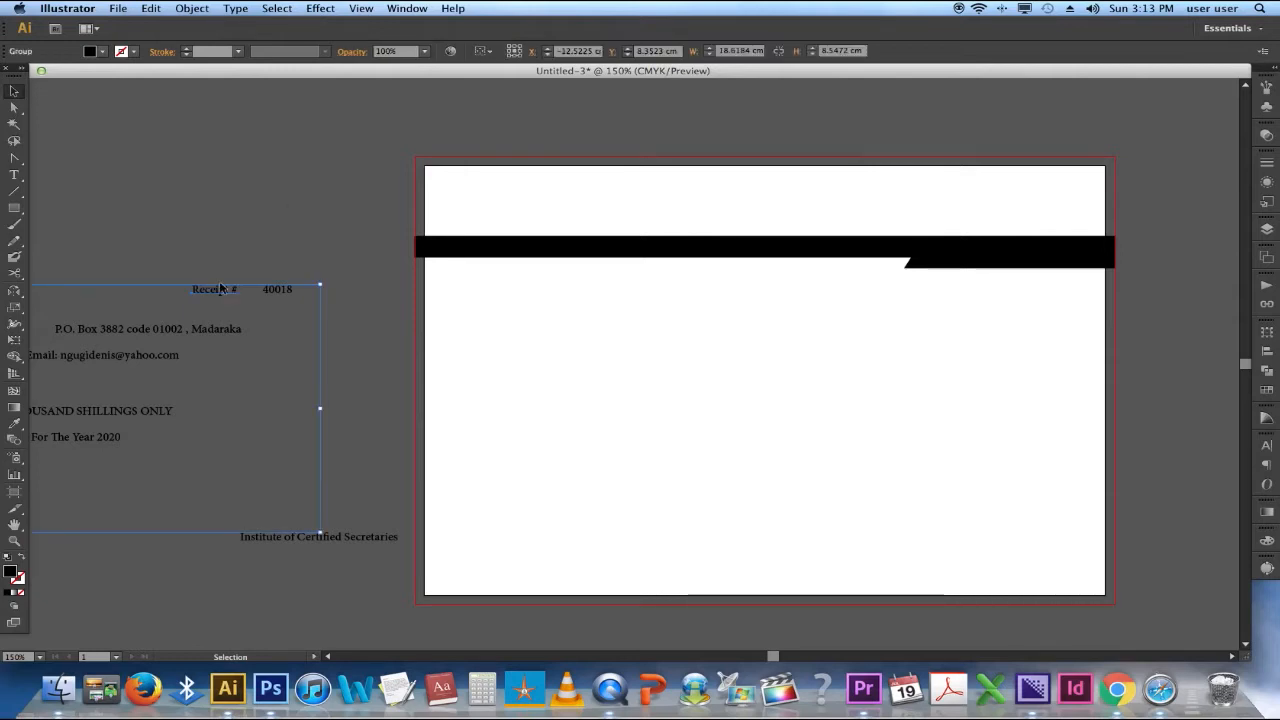
{"action": "right_click", "coordinate": [224, 292]}
{"action": "left_click", "coordinate": [232, 251]}
{"action": "left_click", "coordinate": [234, 252]}
- Take the "Receipt #" label and its number out of the text group and place them below the slanted block
{"action": "key", "text": "a"}
{"action": "left_click", "coordinate": [225, 292]}
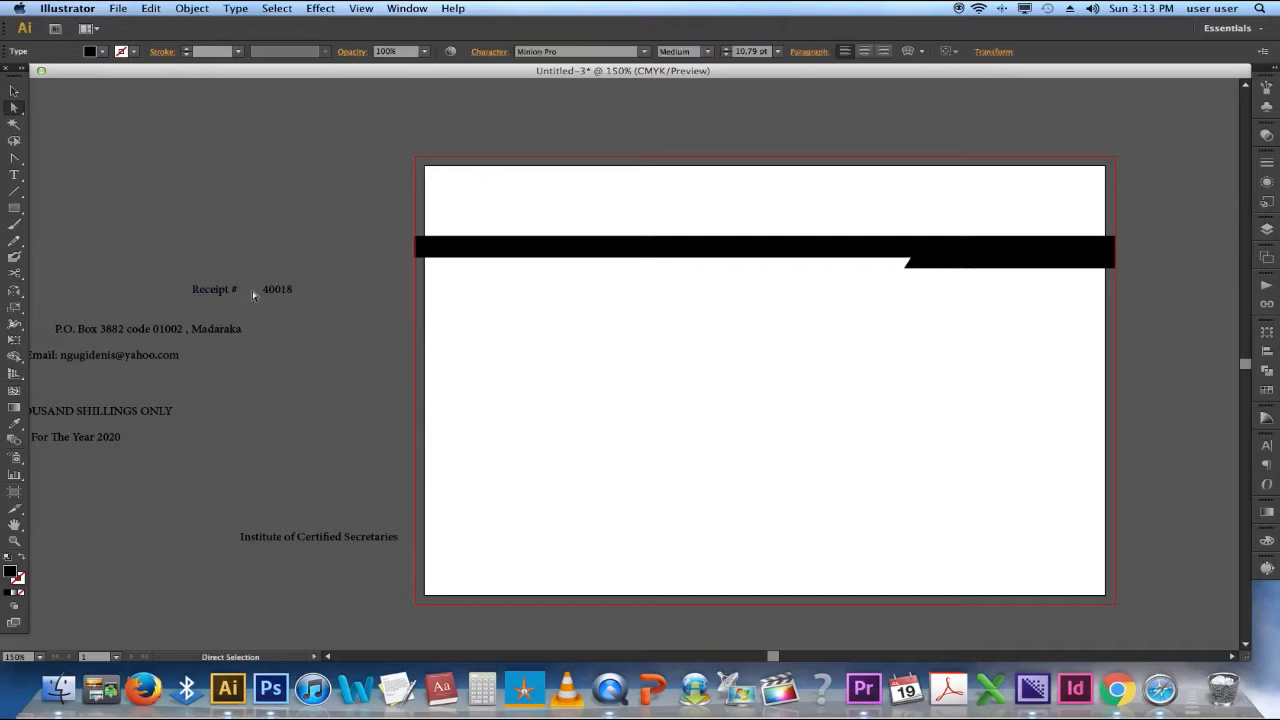
{"action": "left_click", "coordinate": [275, 295], "text": "shift"}
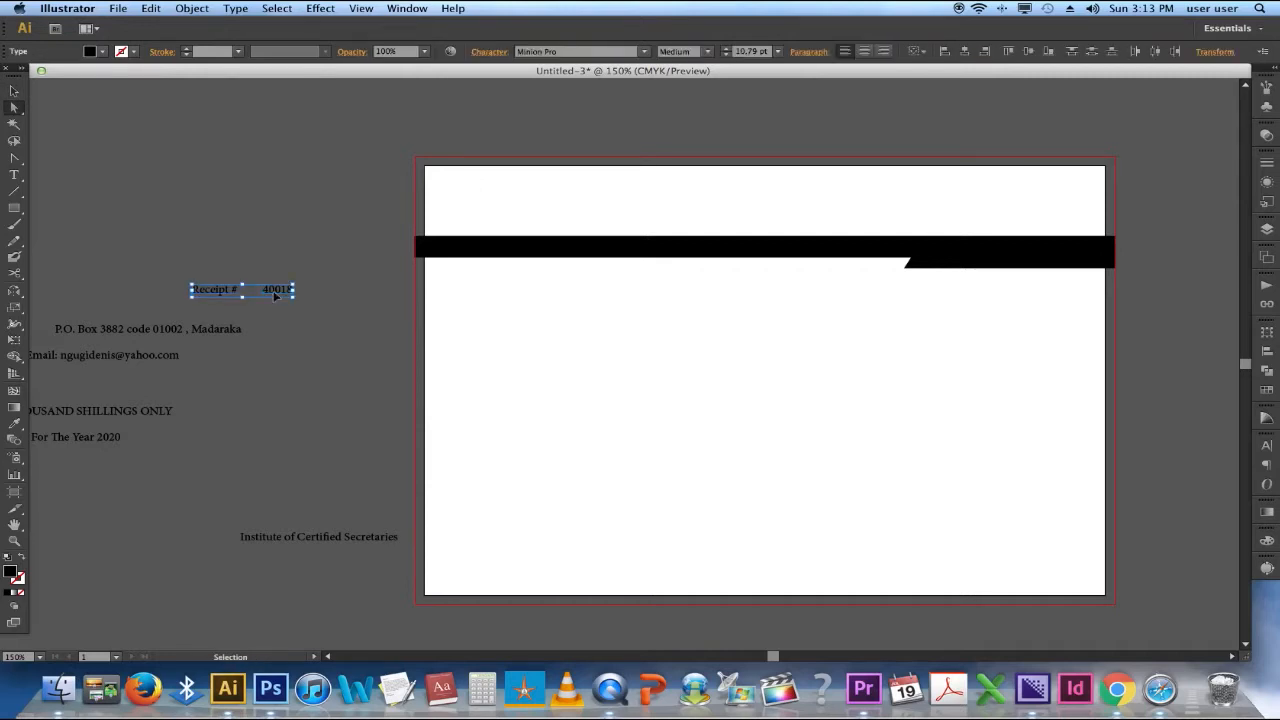
{"action": "key", "text": "Delete"}
{"action": "key", "text": "super+v"}
{"action": "left_click_drag", "start_coordinate": [661, 364], "coordinate": [1026, 300]}
- Move the "Institute of Certified Secretaries" line to the lower right of the artboard
{"action": "left_click_drag", "start_coordinate": [390, 544], "coordinate": [1035, 572]}
{"action": "scroll", "coordinate": [586, 443], "scroll_direction": "left", "scroll_amount": 10}
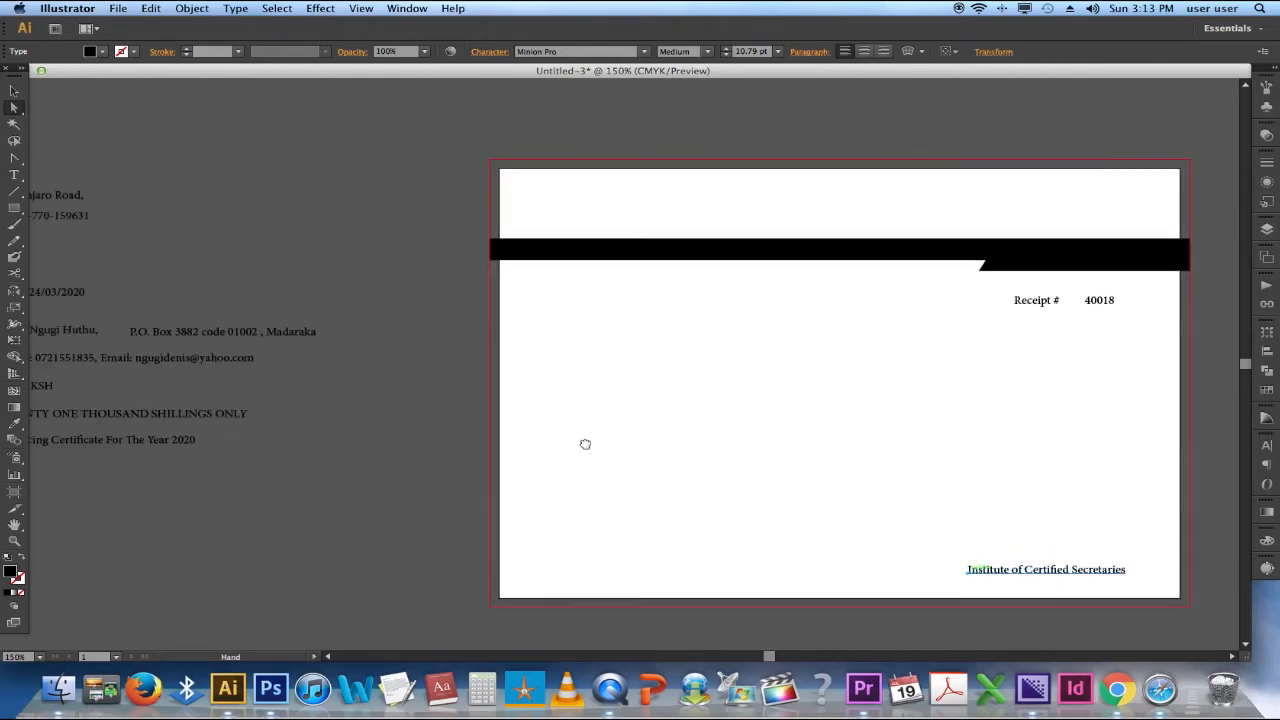
{"action": "left_click_drag", "start_coordinate": [627, 448], "coordinate": [656, 452]}
- Move the date, payer details, amounts and payment purpose together onto the right half of the artboard
{"action": "left_click_drag", "start_coordinate": [217, 290], "coordinate": [459, 440]}
{"action": "left_click_drag", "start_coordinate": [360, 459], "coordinate": [1008, 499]}
{"action": "mouse_move", "coordinate": [875, 495]}
{"action": "left_mouse_down"}
{"action": "mouse_move", "coordinate": [837, 507]}
{"action": "mouse_move", "coordinate": [859, 506]}
{"action": "left_mouse_up"}
{"action": "scroll", "coordinate": [868, 503], "scroll_direction": "right", "scroll_amount": 8}
{"action": "left_click", "coordinate": [575, 388]}
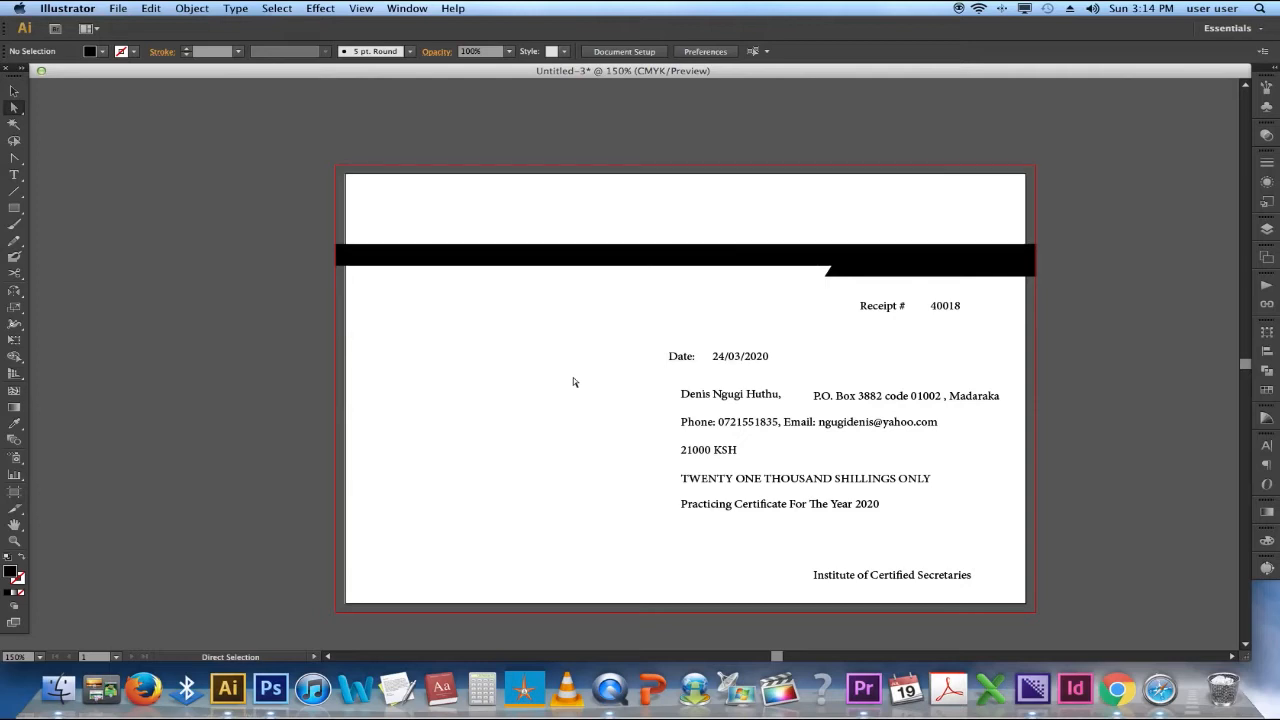
- Move the RECEIPT title, TIN line, field labels and payment-method text onto the left half of the artboard, below the header bar
{"action": "left_click_drag", "start_coordinate": [283, 314], "coordinate": [683, 368]}
{"action": "left_click_drag", "start_coordinate": [270, 231], "coordinate": [344, 177]}
{"action": "left_click_drag", "start_coordinate": [295, 224], "coordinate": [912, 505]}
{"action": "scroll", "coordinate": [850, 500], "scroll_direction": "right", "scroll_amount": 5}
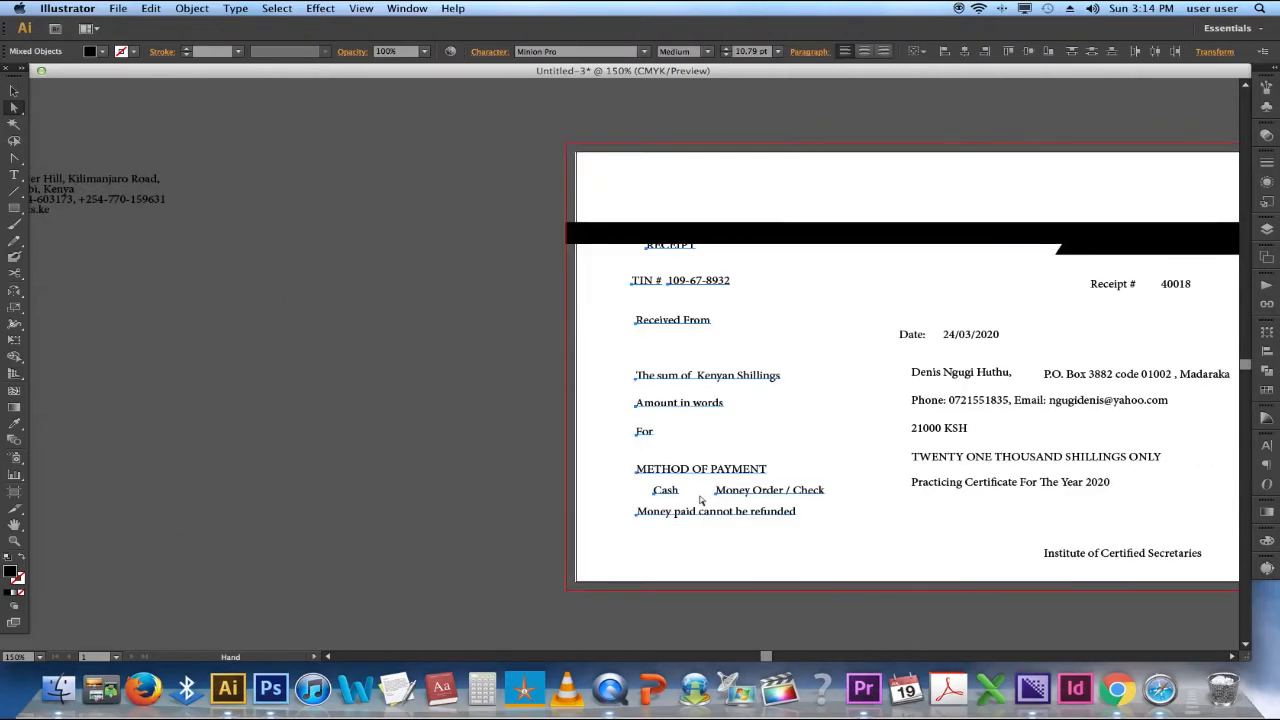
{"action": "left_click_drag", "start_coordinate": [732, 516], "coordinate": [814, 537]}
{"action": "left_click", "coordinate": [705, 152]}
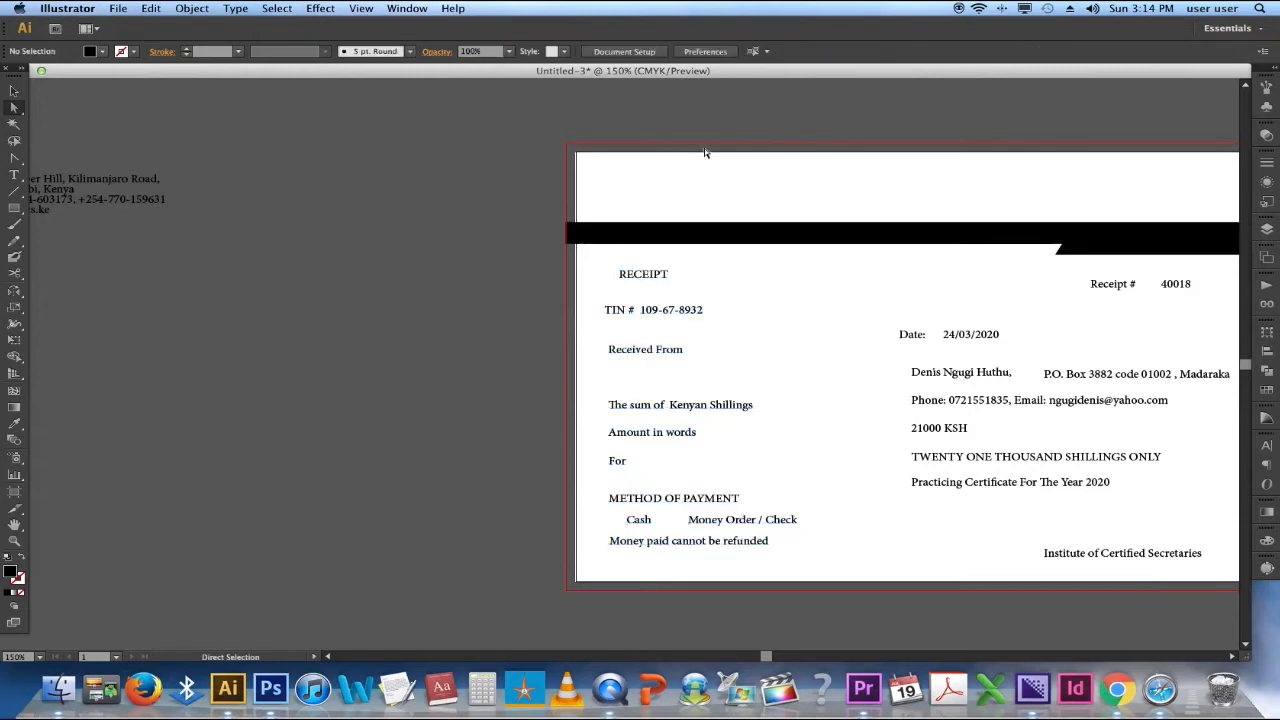
- Move the address, phone, email and website lines into the white area above the header bar
{"action": "key", "text": "space"}
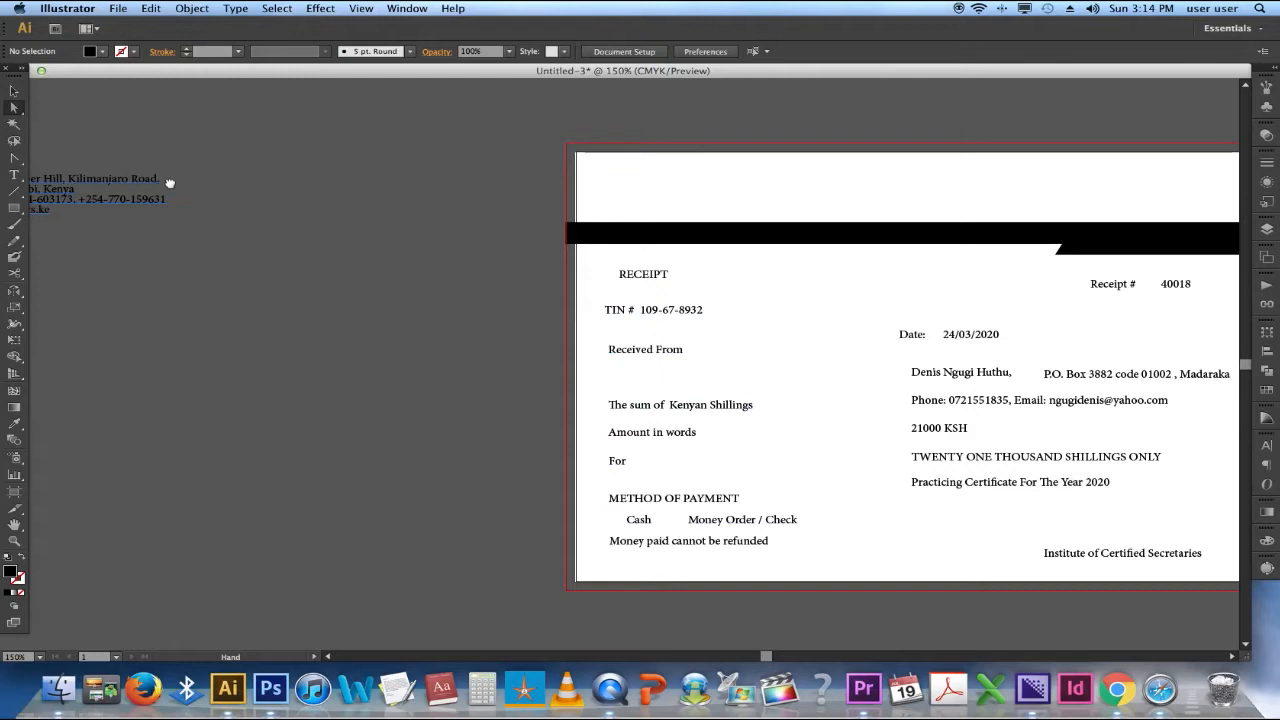
{"action": "left_click_drag", "start_coordinate": [171, 185], "coordinate": [258, 193]}
{"action": "left_click", "coordinate": [205, 209]}
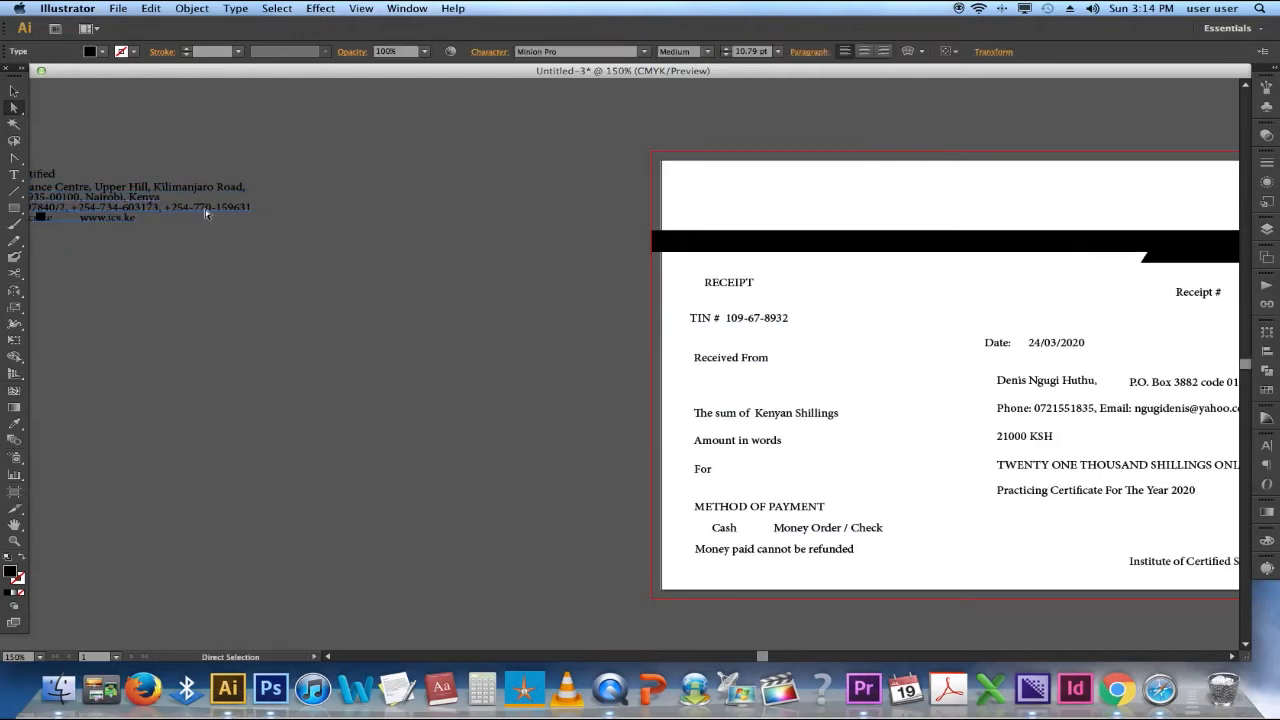
{"action": "left_click_drag", "start_coordinate": [205, 209], "coordinate": [535, 245]}
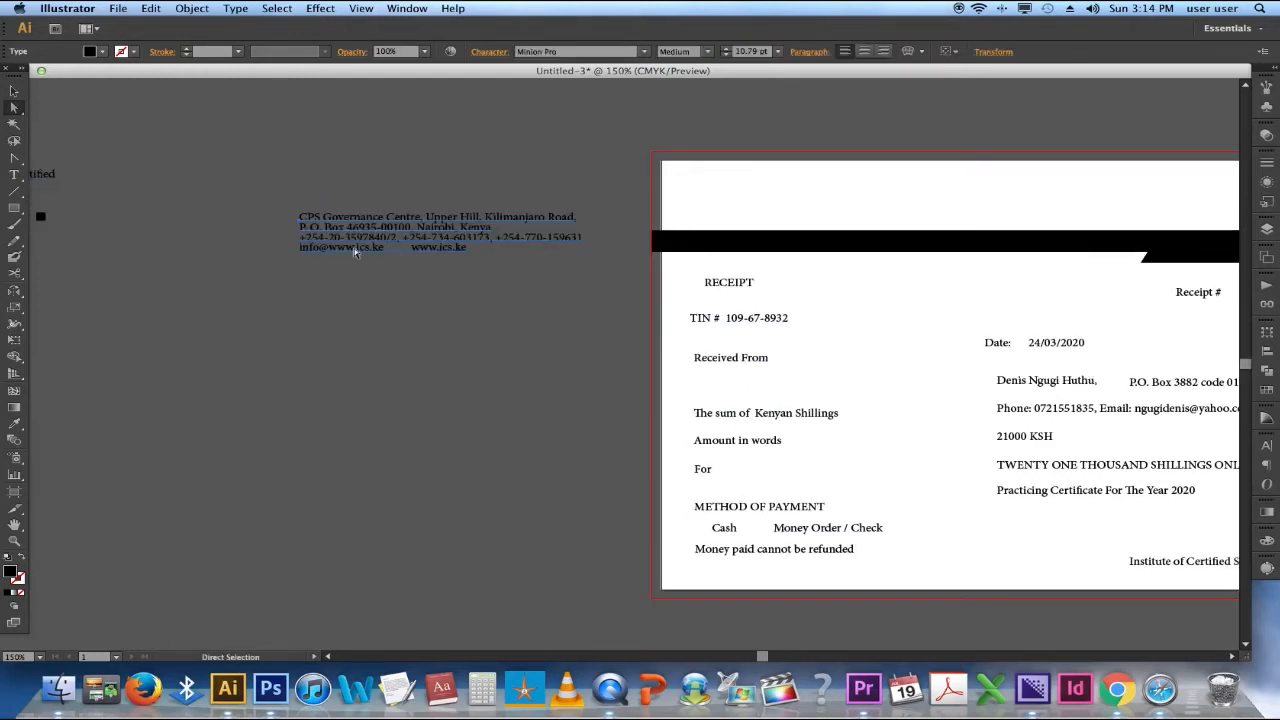
{"action": "left_click_drag", "start_coordinate": [345, 219], "coordinate": [793, 218]}
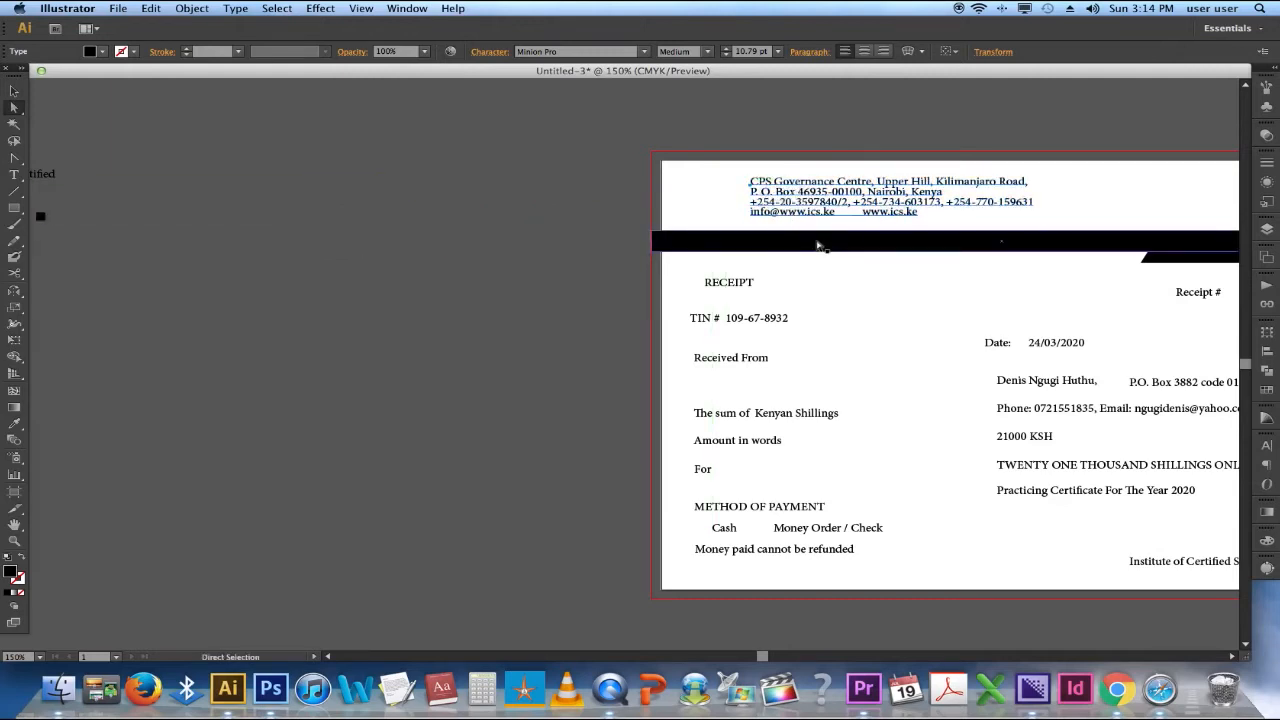
{"action": "double_click", "coordinate": [896, 213]}
{"action": "left_click_drag", "start_coordinate": [904, 213], "coordinate": [895, 213]}
{"action": "type", "text": "cc."}
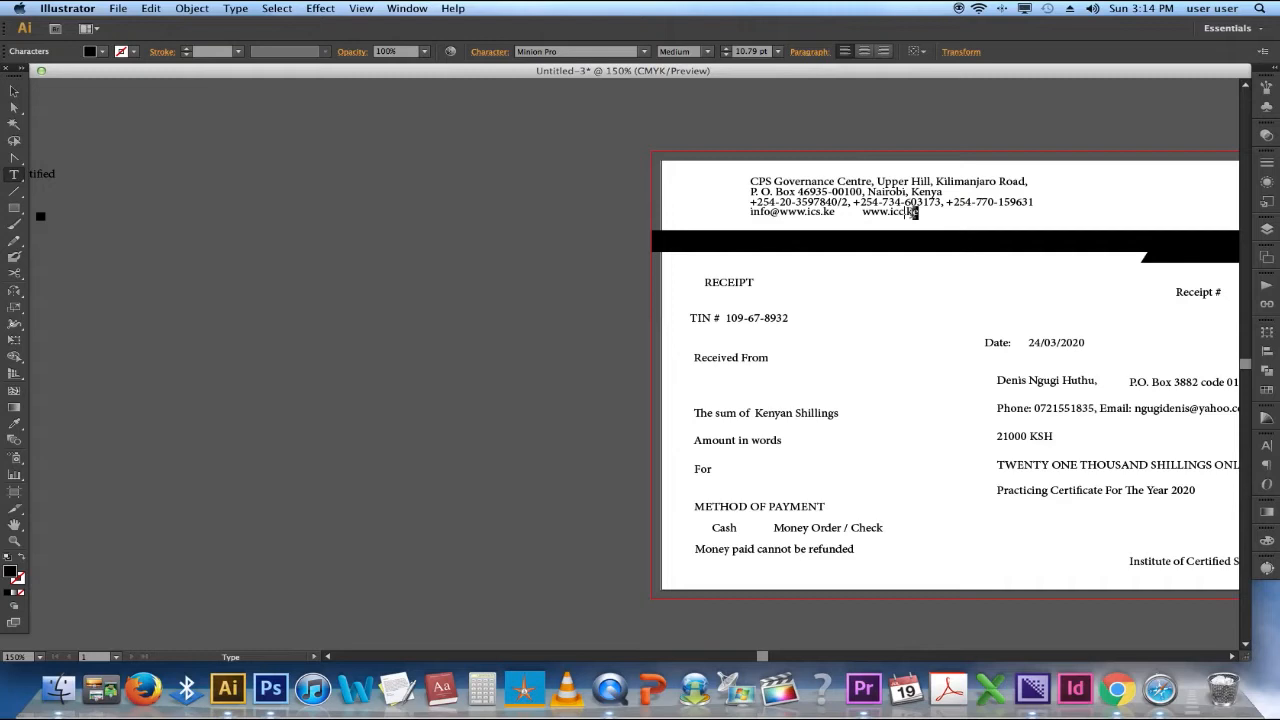
{"action": "type", "text": "au"}
{"action": "left_click_drag", "start_coordinate": [836, 212], "coordinate": [823, 212]}
{"action": "type", "text": "au"}
{"action": "type", "text": "cc"}
- Insert extra digits into the P.O. Box number in the address line
{"action": "left_click_drag", "start_coordinate": [913, 191], "coordinate": [941, 191]}
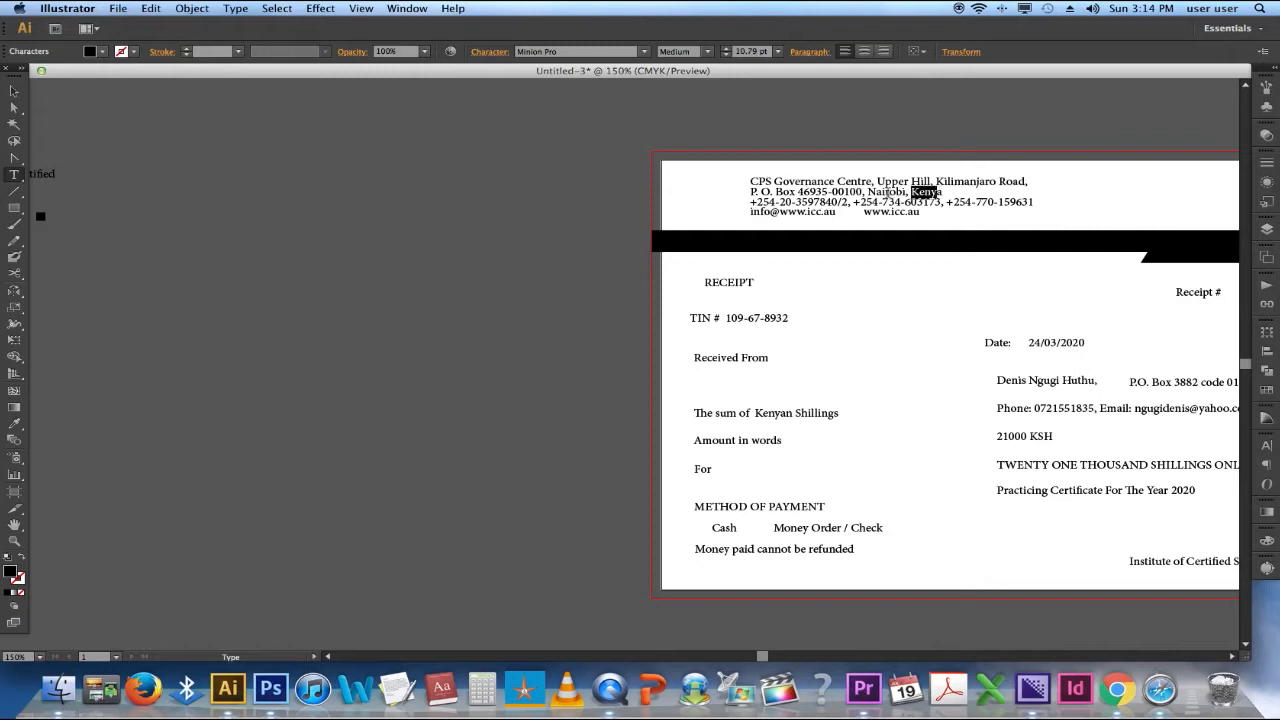
{"action": "left_click", "coordinate": [824, 191]}
{"action": "type", "text": "0"}
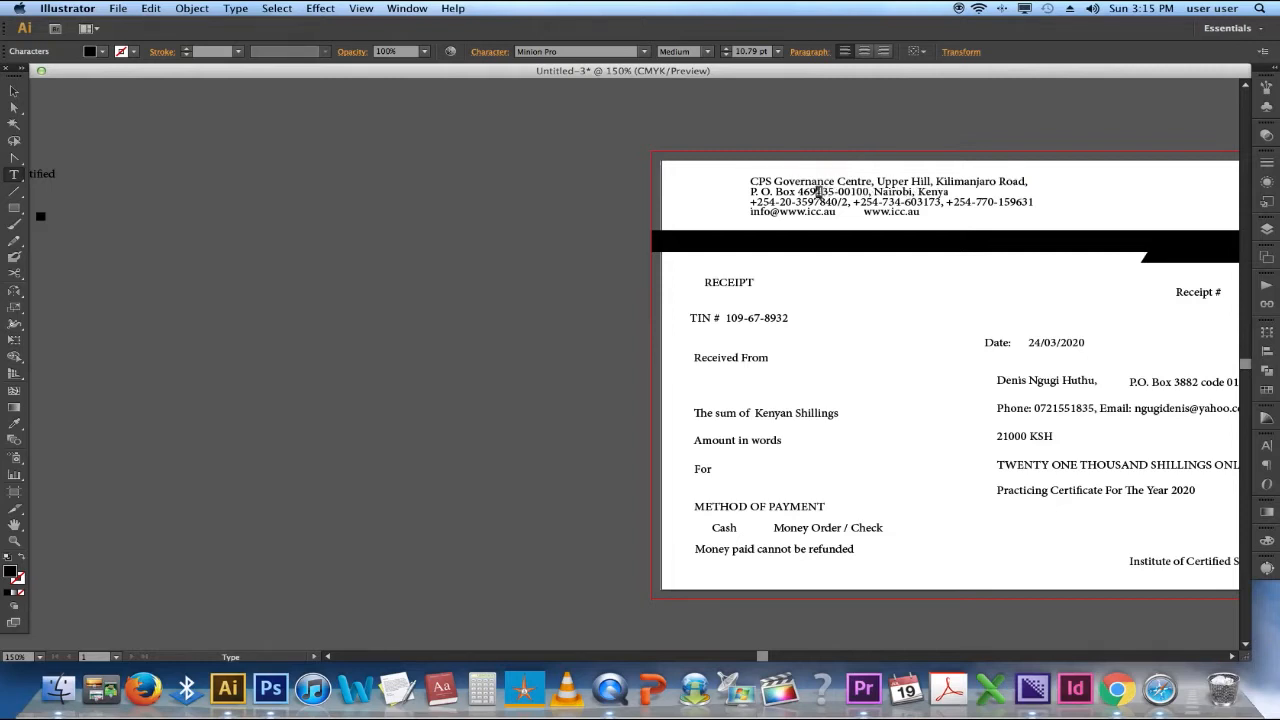
{"action": "type", "text": "7"}
- Replace digits in the first phone number of the contact lines with made-up ones
{"action": "left_click", "coordinate": [849, 202]}
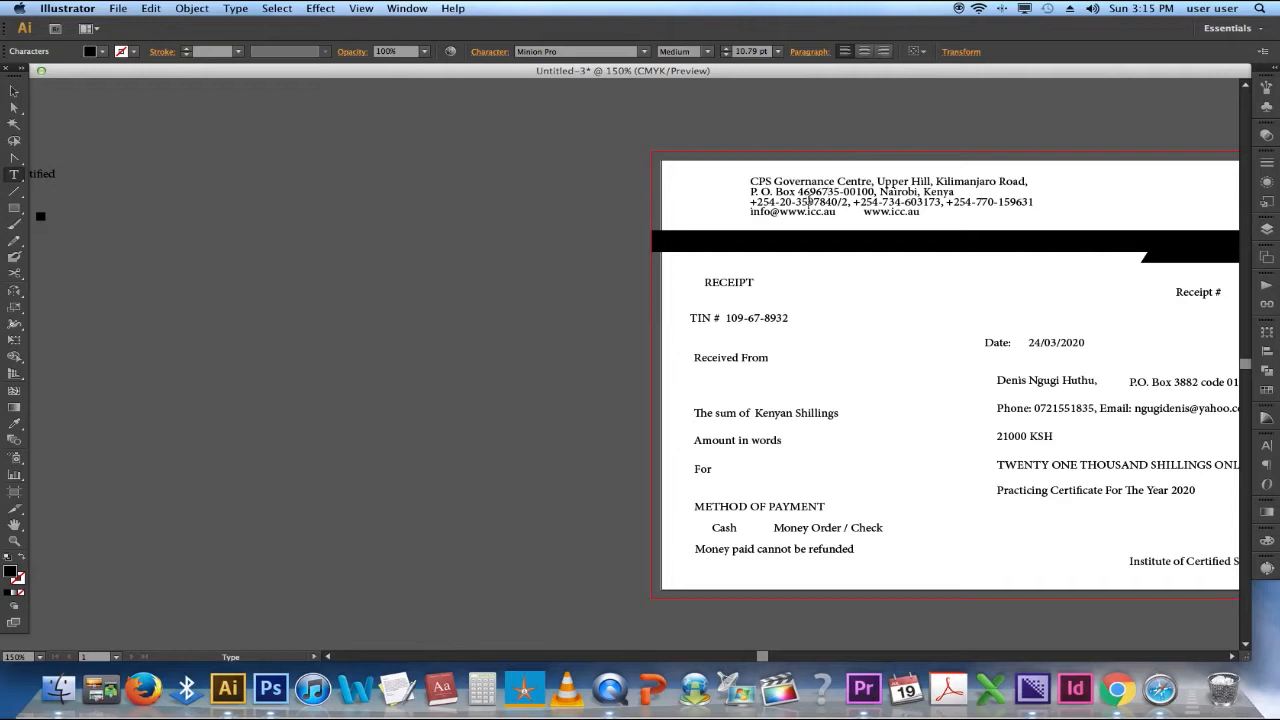
{"action": "left_click", "coordinate": [812, 201]}
{"action": "type", "text": "adfs"}
{"action": "mouse_move", "coordinate": [807, 202]}
{"action": "left_mouse_down"}
{"action": "mouse_move", "coordinate": [824, 202]}
{"action": "mouse_move", "coordinate": [808, 202]}
{"action": "left_mouse_up"}
{"action": "type", "text": "6537"}
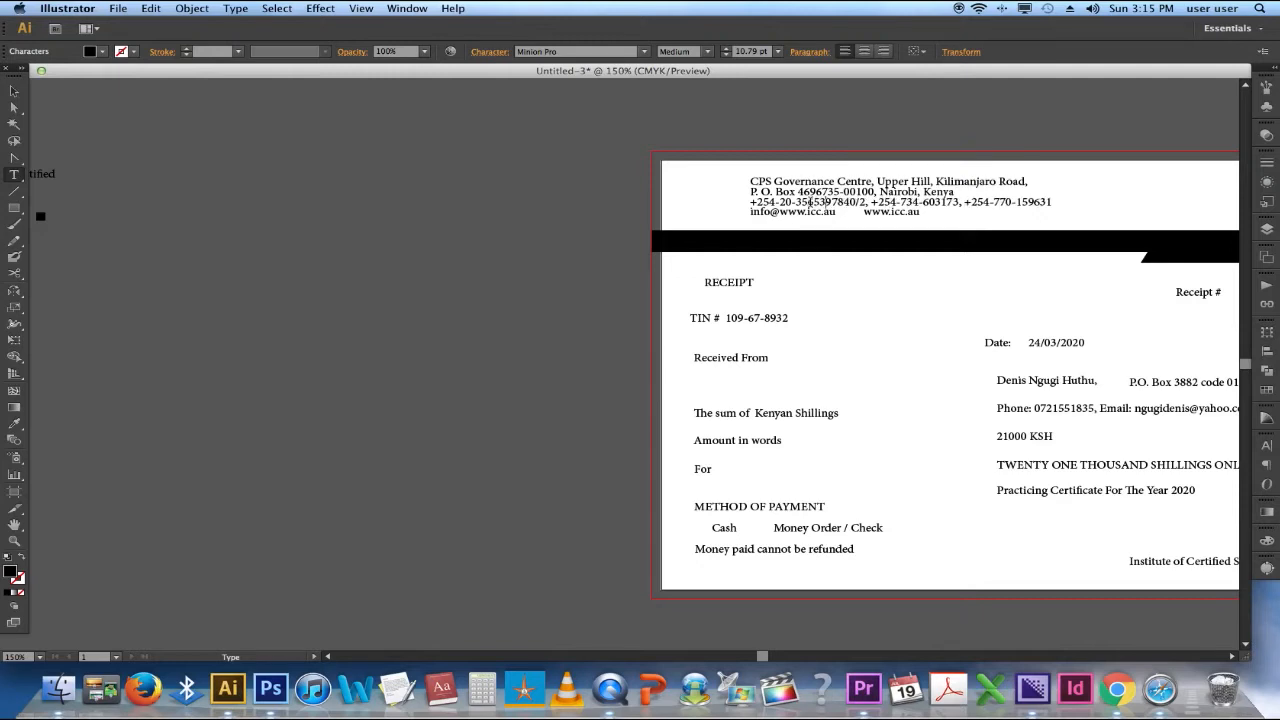
{"action": "key", "text": "BackSpace"}
{"action": "key", "text": "BackSpace"}
{"action": "key", "text": "BackSpace"}
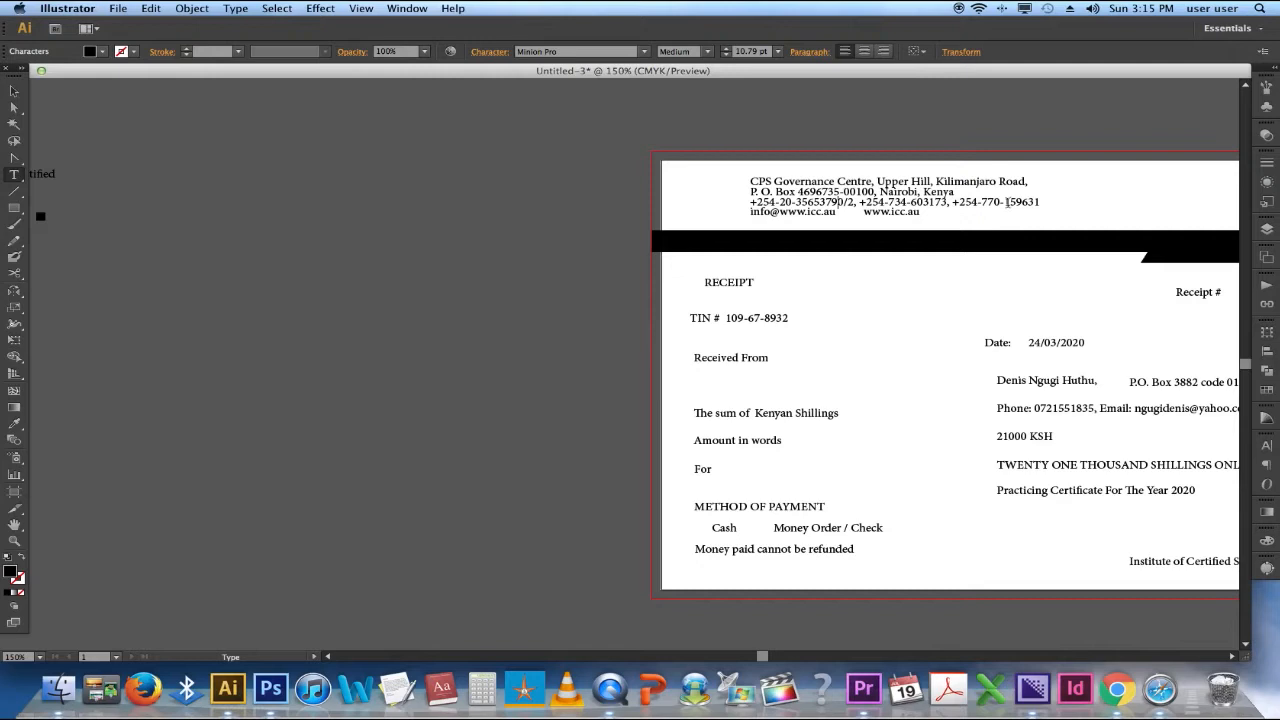
- Replace digits in the third and second phone numbers of the contact lines and insert a space into the P.O. Box number
{"action": "left_click_drag", "start_coordinate": [995, 203], "coordinate": [1009, 203]}
{"action": "type", "text": "689"}
{"action": "key", "text": "BackSpace"}
{"action": "left_click_drag", "start_coordinate": [935, 201], "coordinate": [897, 201]}
{"action": "type", "text": "85971"}
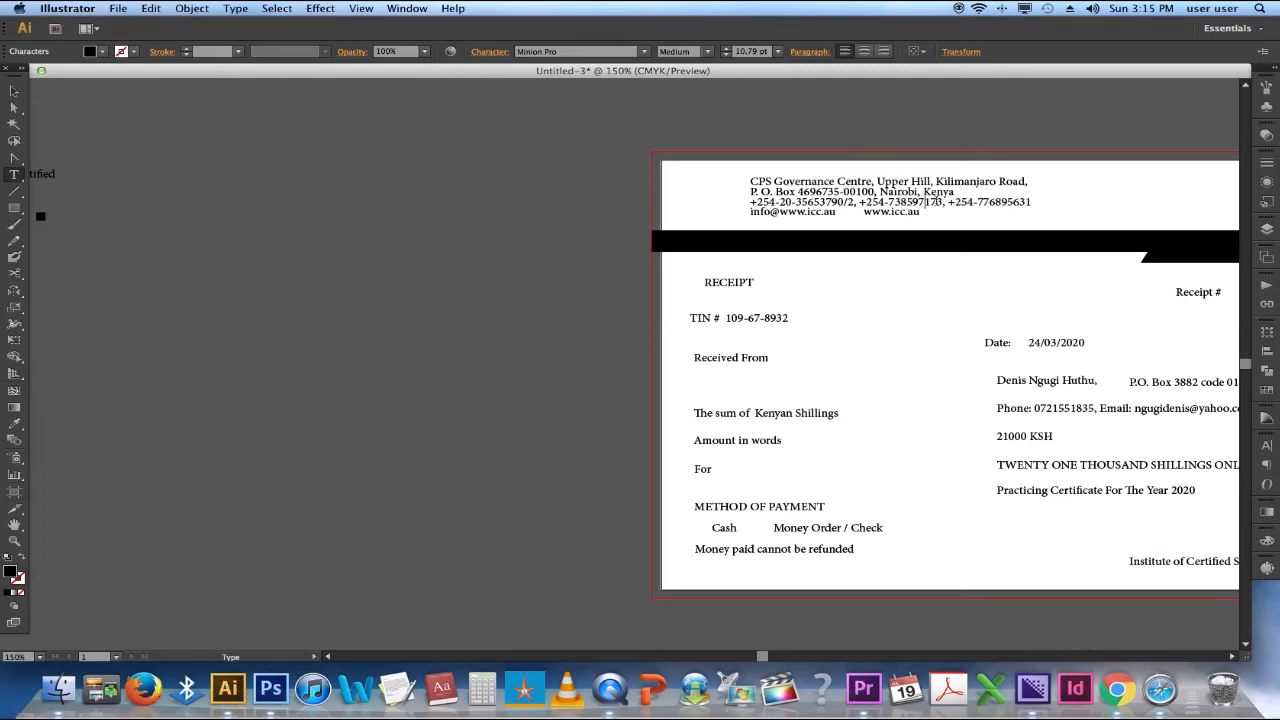
{"action": "key", "text": "BackSpace"}
{"action": "key", "text": "BackSpace"}
{"action": "left_click", "coordinate": [820, 191]}
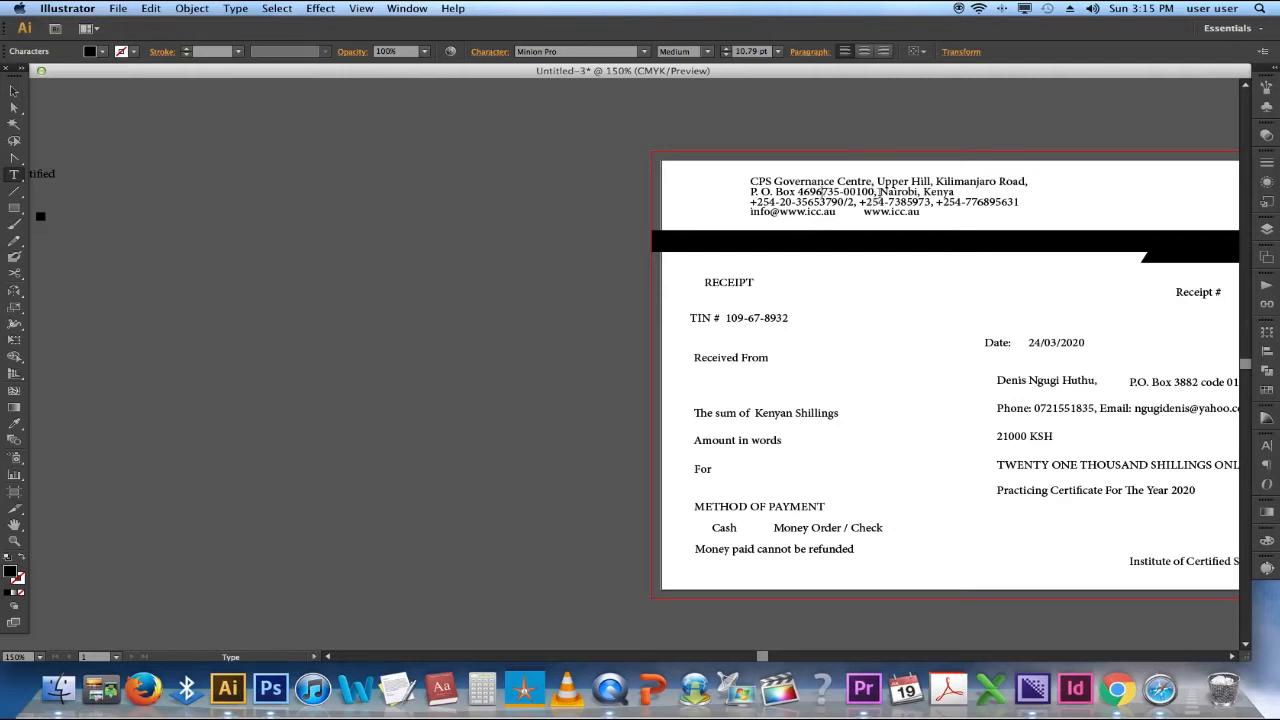
- Move the Institute of Certified line from the pasteboard onto the receipt, just above the address lines
{"action": "left_click", "coordinate": [14, 90]}
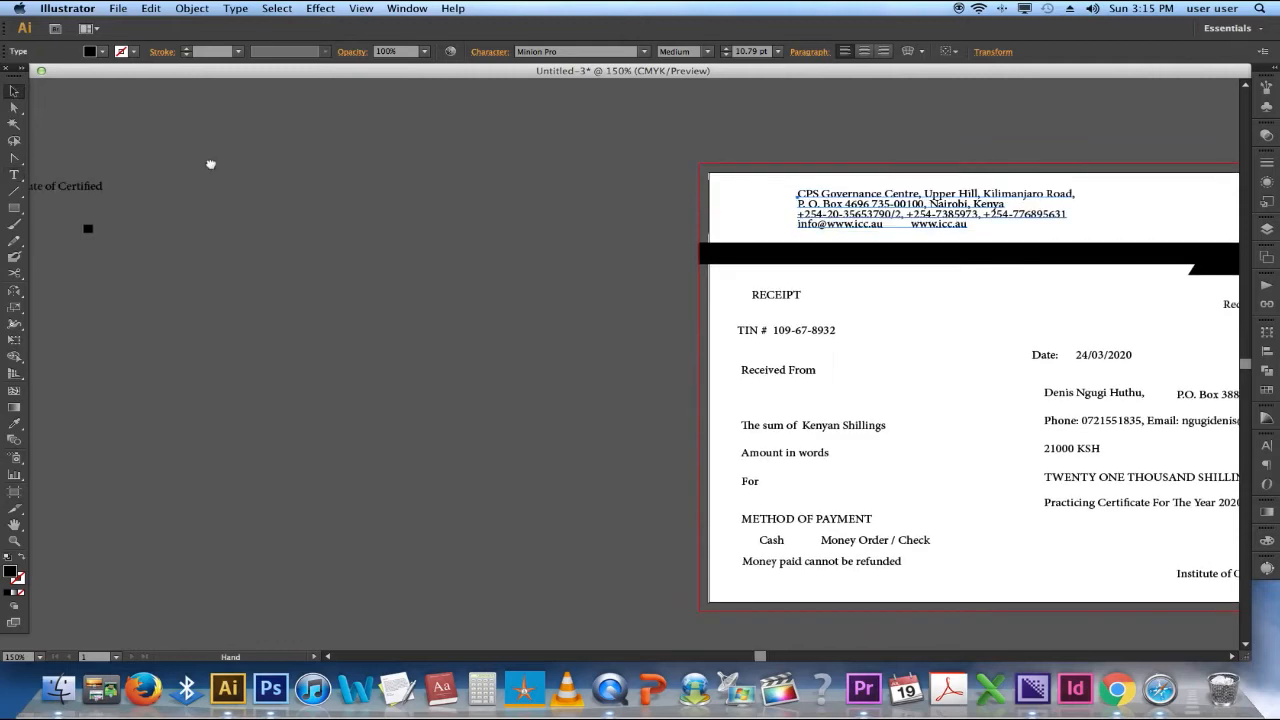
{"action": "scroll", "coordinate": [209, 163], "scroll_direction": "left", "scroll_amount": 5}
{"action": "left_click", "coordinate": [190, 198]}
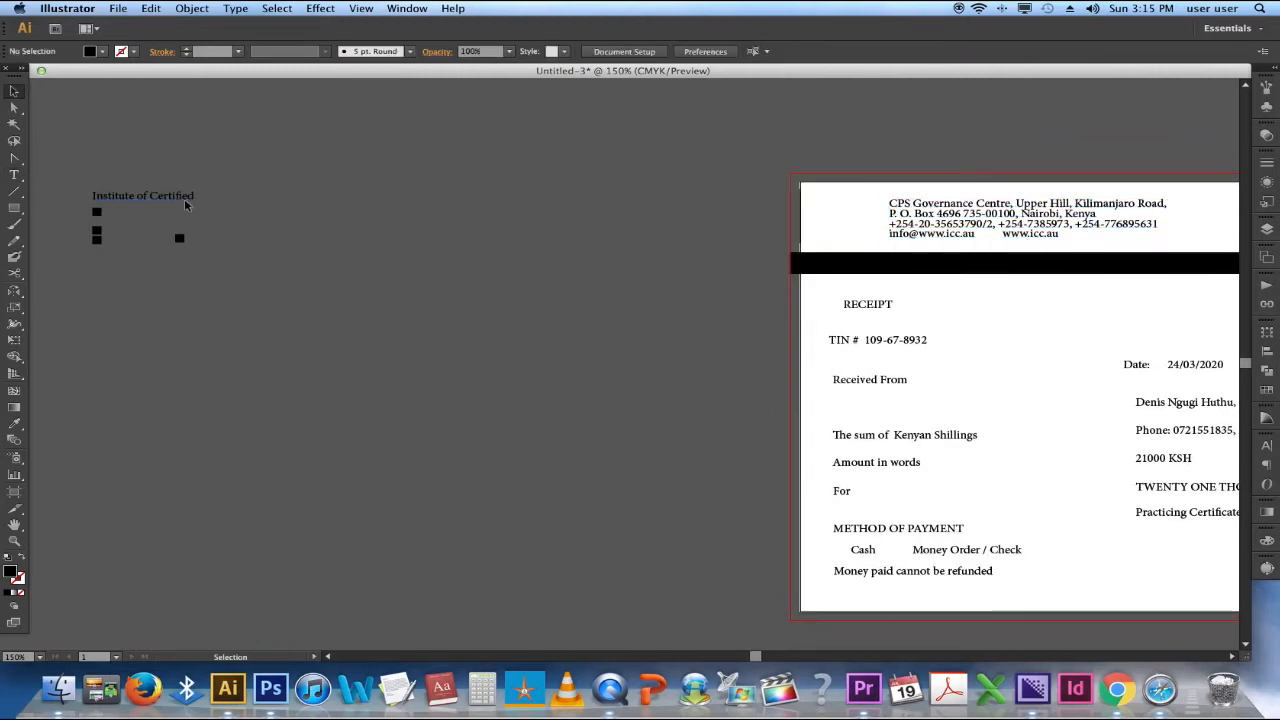
{"action": "left_click_drag", "start_coordinate": [158, 201], "coordinate": [915, 194]}
{"action": "left_click_drag", "start_coordinate": [750, 194], "coordinate": [303, 182]}
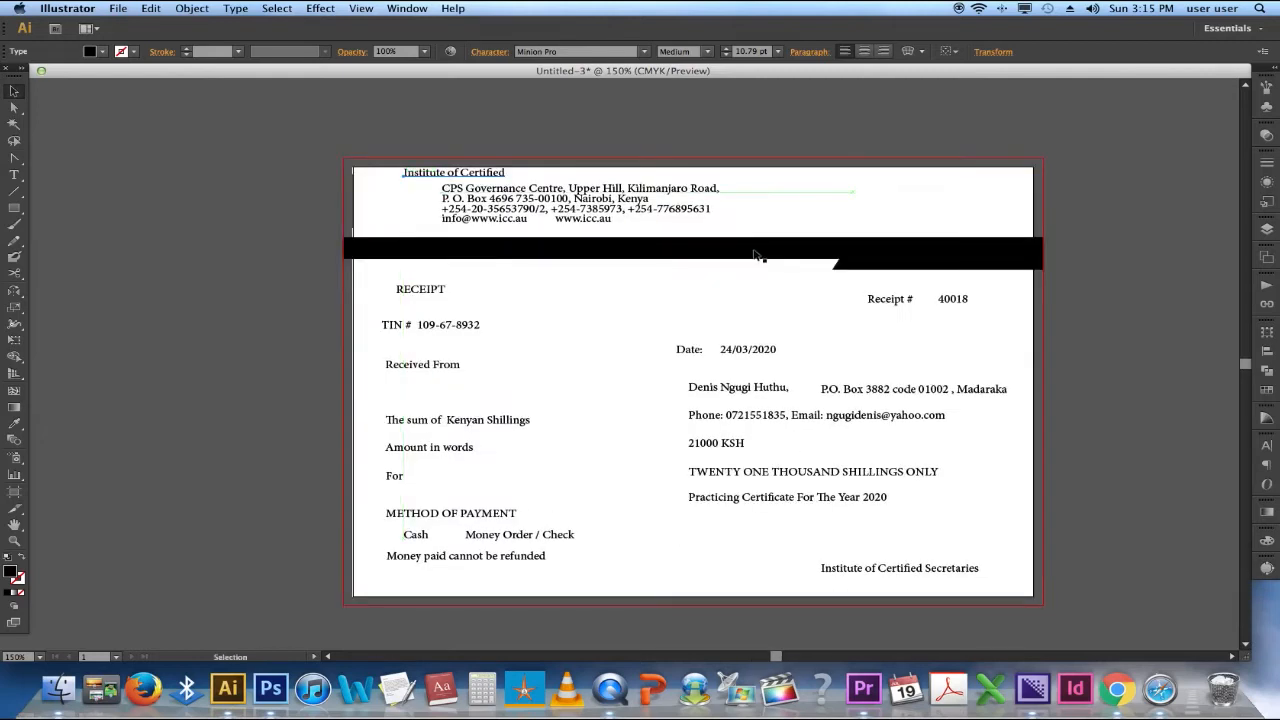
- Copy the black header bar to the artboard's lower edge and shorten the copy to about 5.15 cm wide beneath the signature line
{"action": "left_click", "coordinate": [752, 248]}
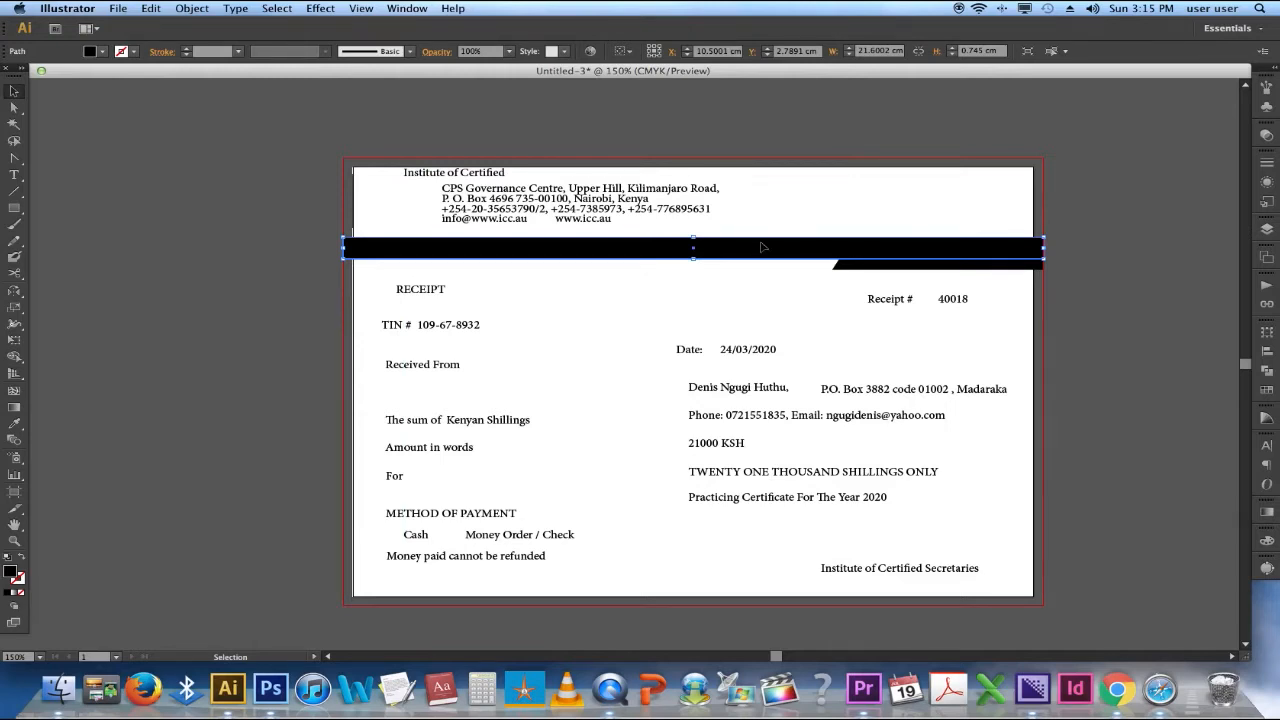
{"action": "left_click", "coordinate": [1091, 272]}
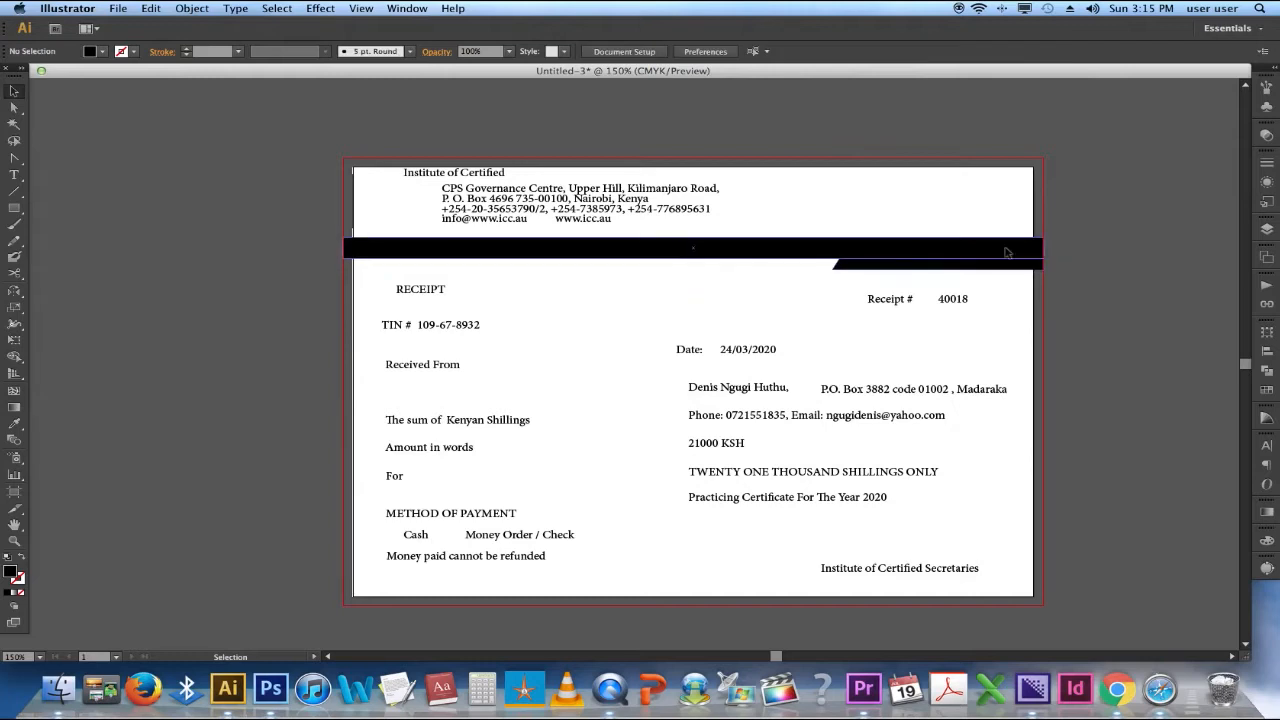
{"action": "left_click_drag", "start_coordinate": [1027, 256], "coordinate": [975, 604]}
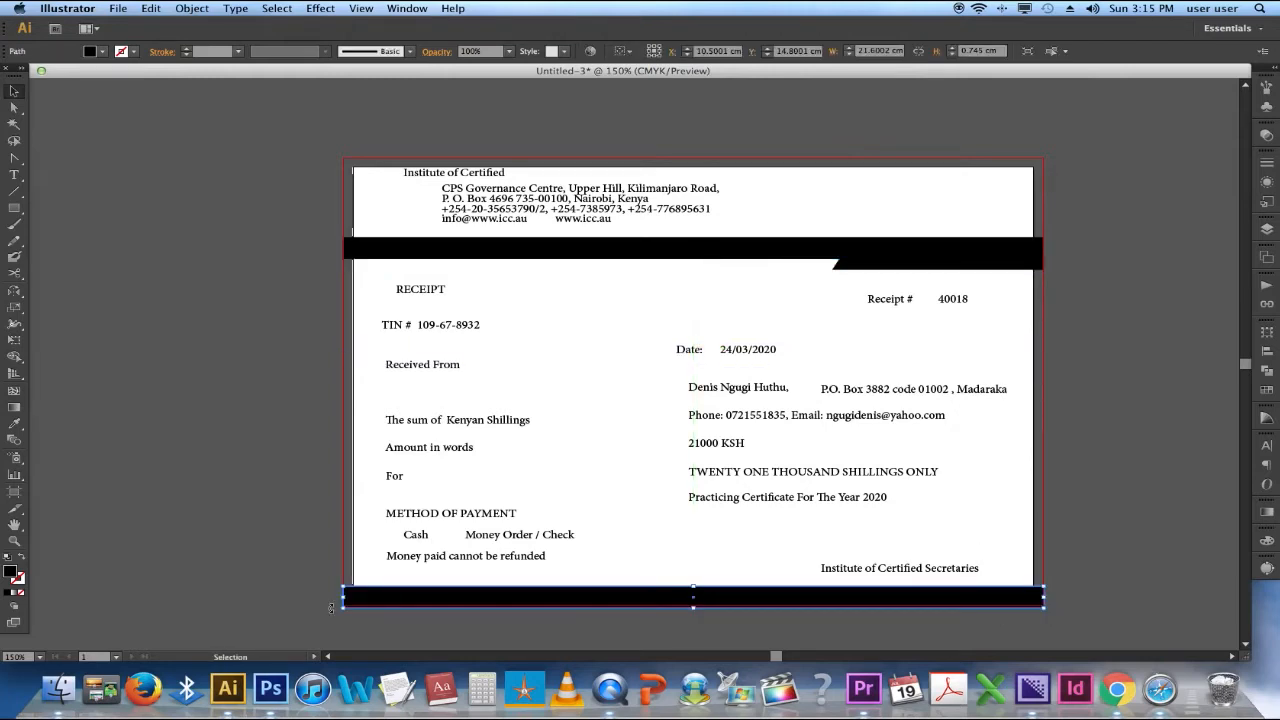
{"action": "left_click_drag", "start_coordinate": [344, 599], "coordinate": [818, 600]}
{"action": "left_click_drag", "start_coordinate": [1044, 597], "coordinate": [985, 598]}
- Delete the word Secretaries from the lower institute line and centre-align the remaining text
{"action": "key", "text": "t"}
{"action": "left_click_drag", "start_coordinate": [924, 568], "coordinate": [1005, 572]}
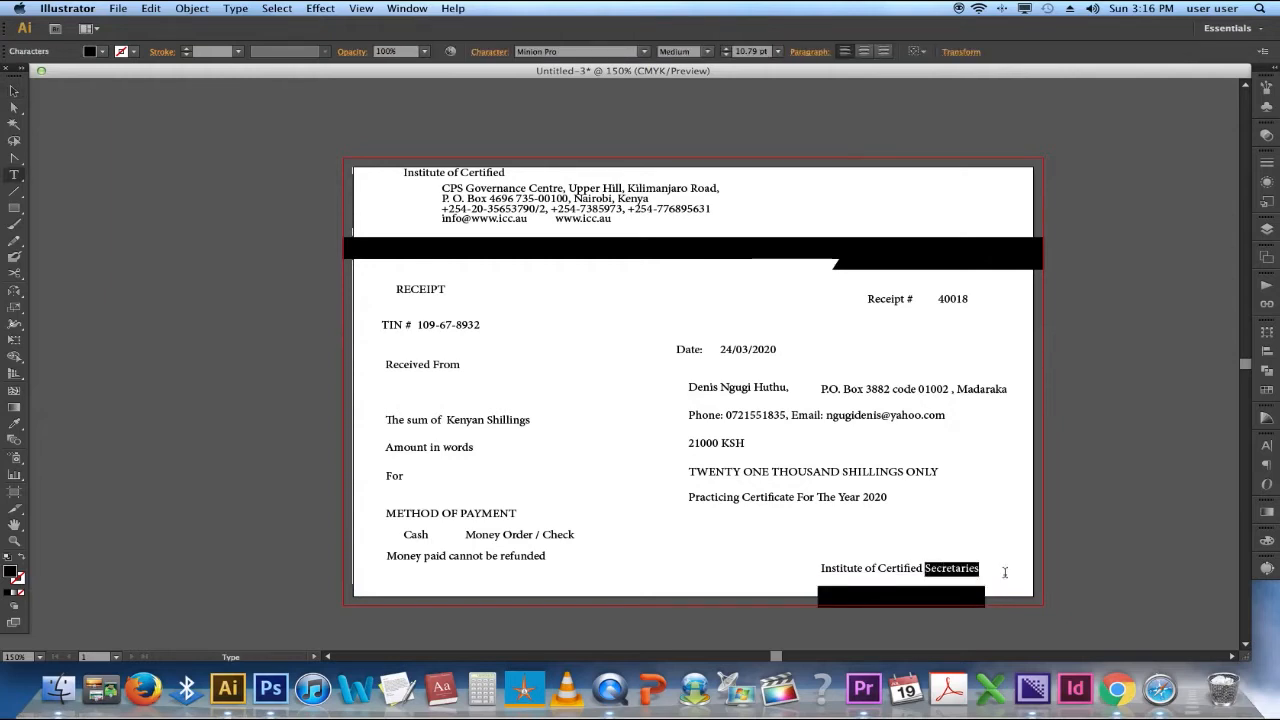
{"action": "key", "text": "BackSpace"}
{"action": "key", "text": "super+a"}
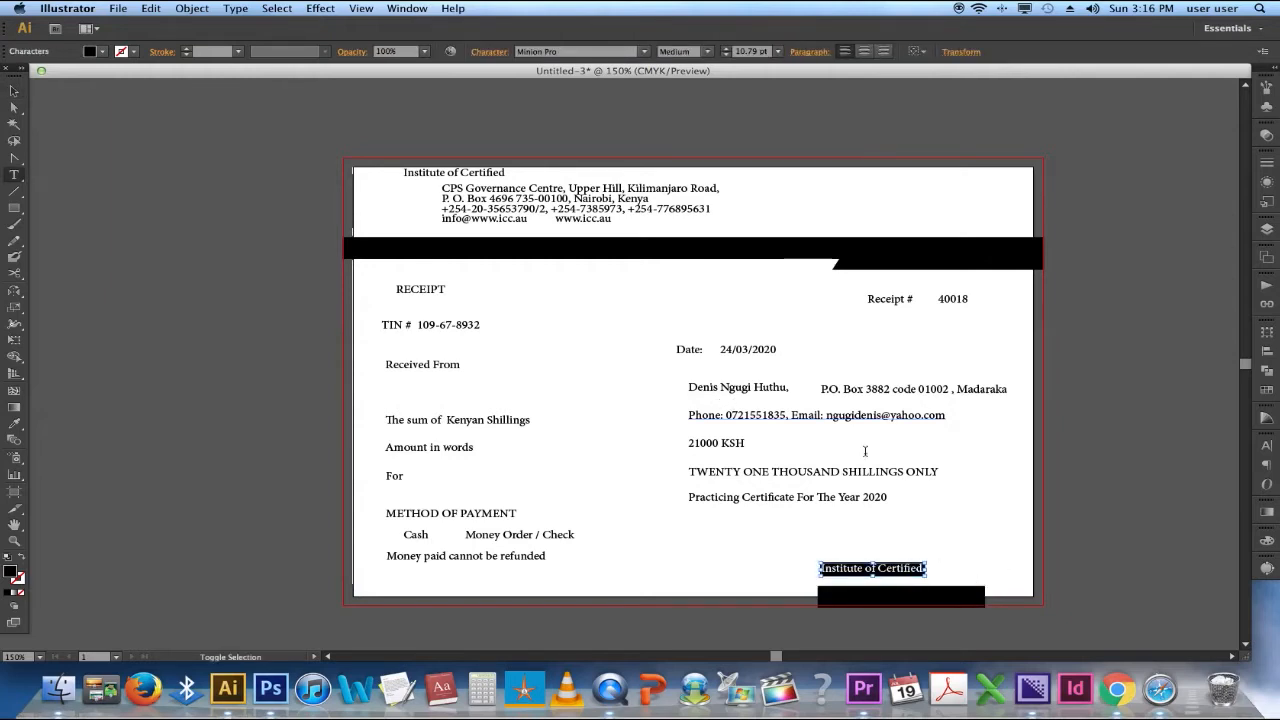
{"action": "key", "text": "super+shift+c"}
- Enlarge the lower Institute of Certified line to about 16.95 pt, centre it over the short black bar and remove its trailing space
{"action": "left_click", "coordinate": [14, 92]}
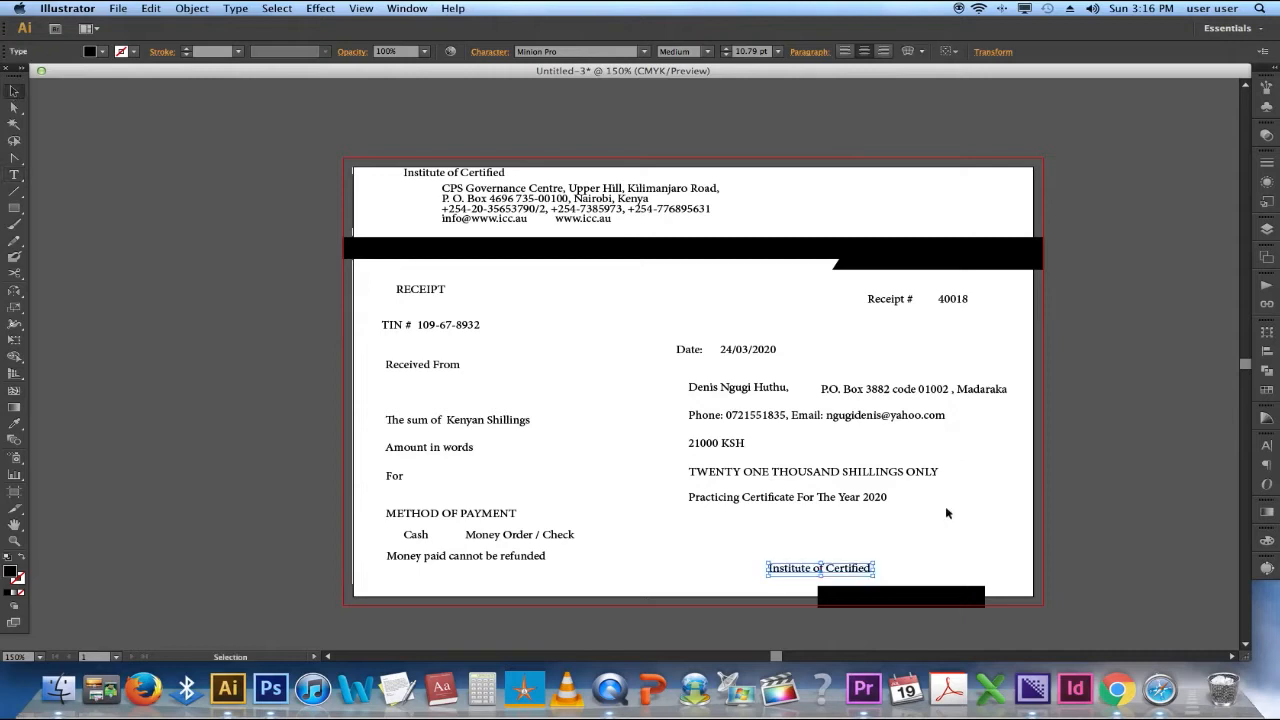
{"action": "left_click_drag", "start_coordinate": [876, 578], "coordinate": [981, 577]}
{"action": "key", "text": "t"}
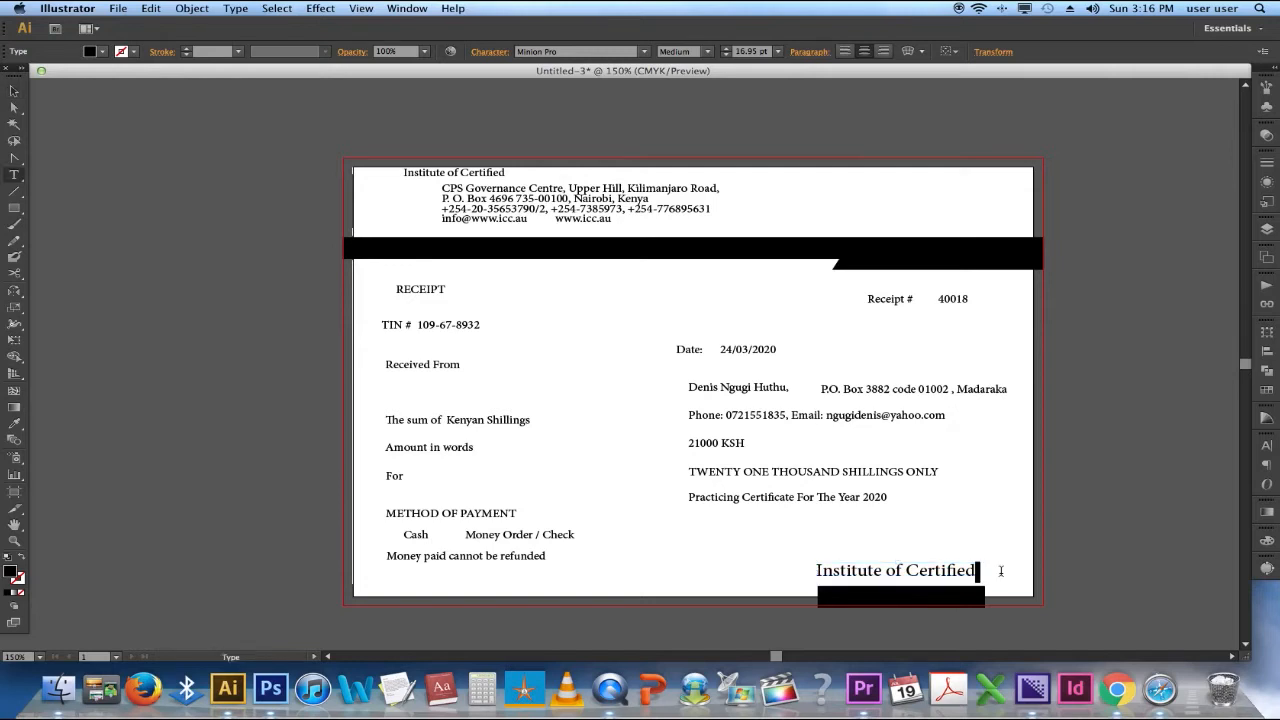
{"action": "left_click", "coordinate": [14, 91]}
{"action": "left_click", "coordinate": [540, 256]}
- Set the font of all the text to Gilroy Light
{"action": "key", "text": "v"}
{"action": "key", "text": "super+a"}
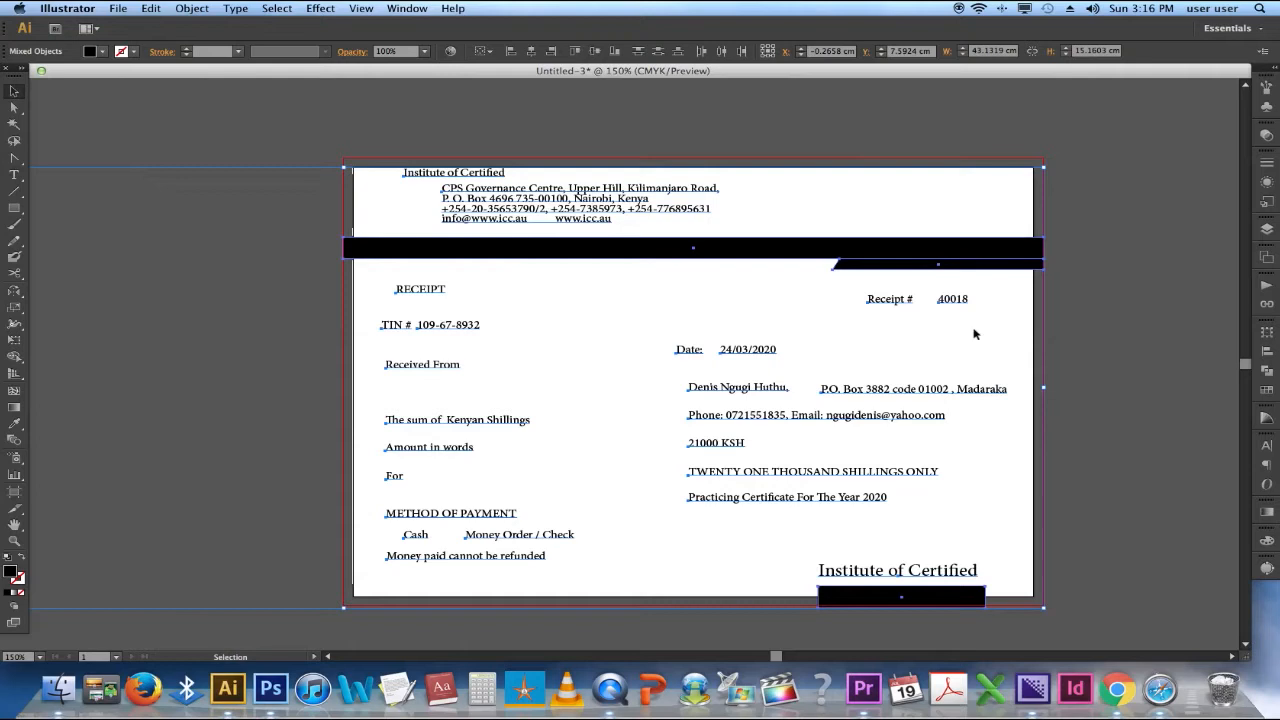
{"action": "left_click", "coordinate": [1265, 446]}
{"action": "left_click", "coordinate": [1209, 455]}
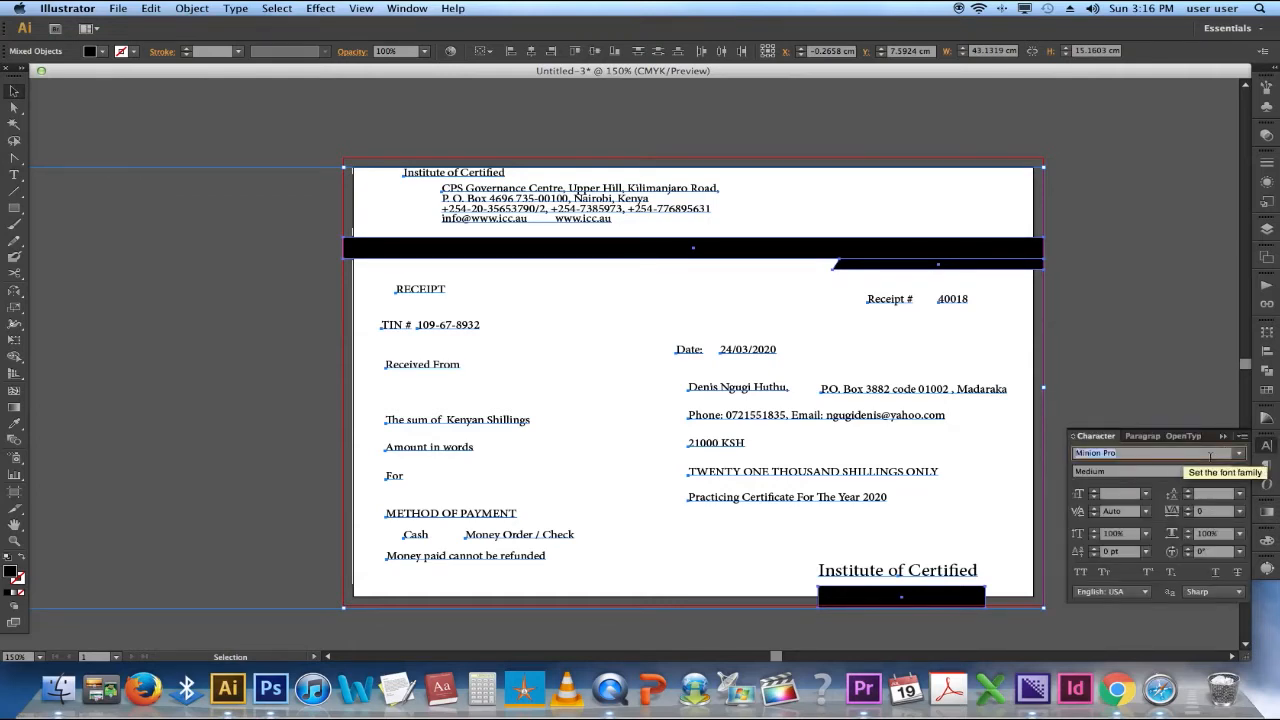
{"action": "type", "text": "Giddyup Std"}
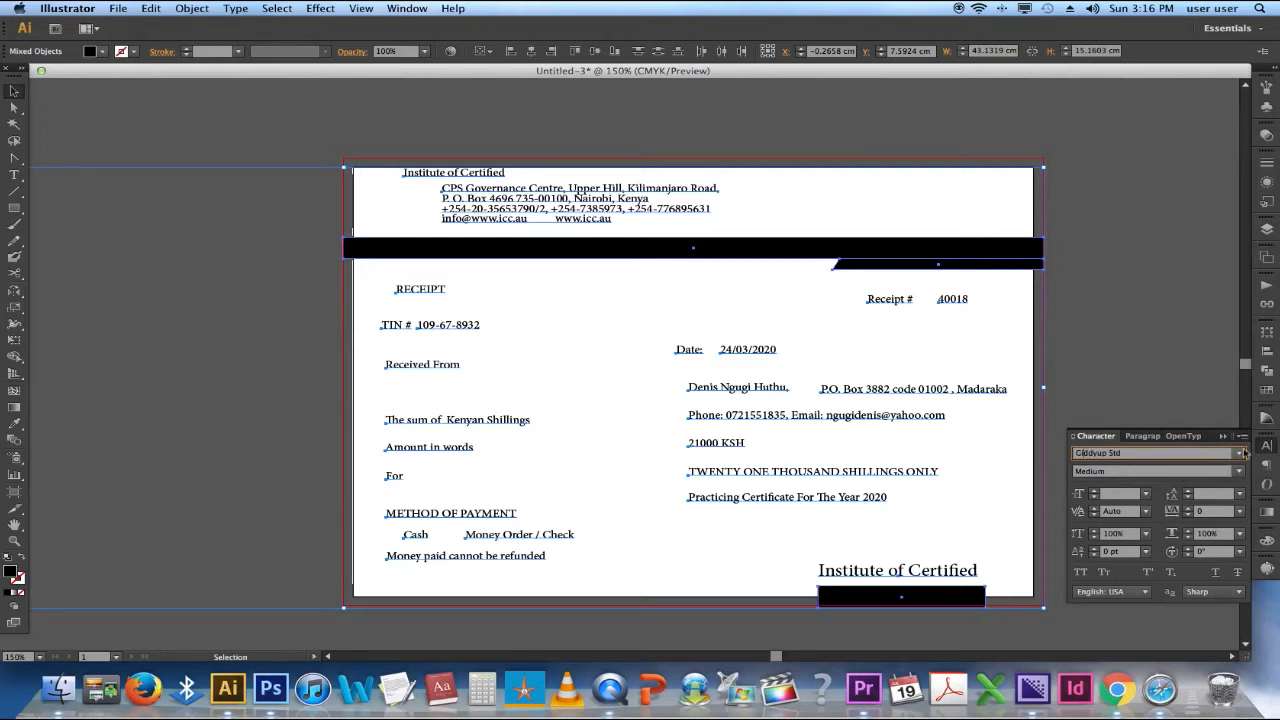
{"action": "key", "text": "Return"}
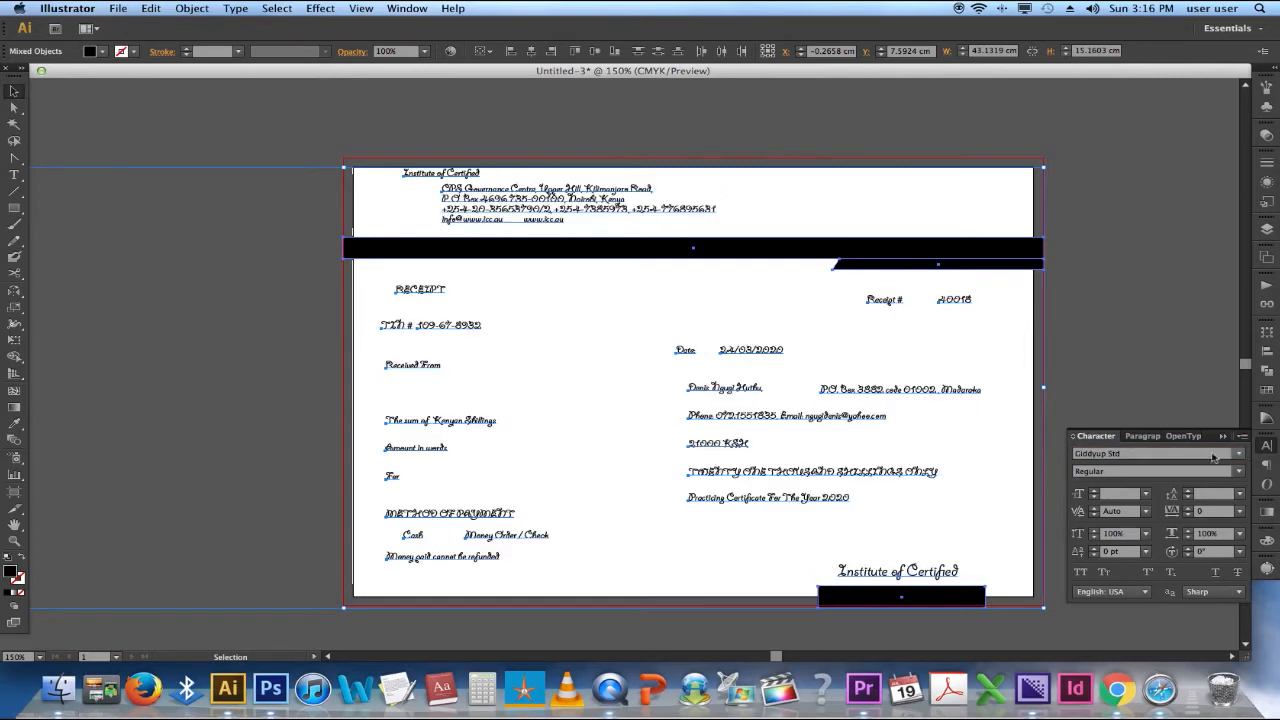
{"action": "left_click", "coordinate": [1239, 455]}
{"action": "left_click", "coordinate": [1239, 455]}
{"action": "left_click", "coordinate": [1239, 455]}
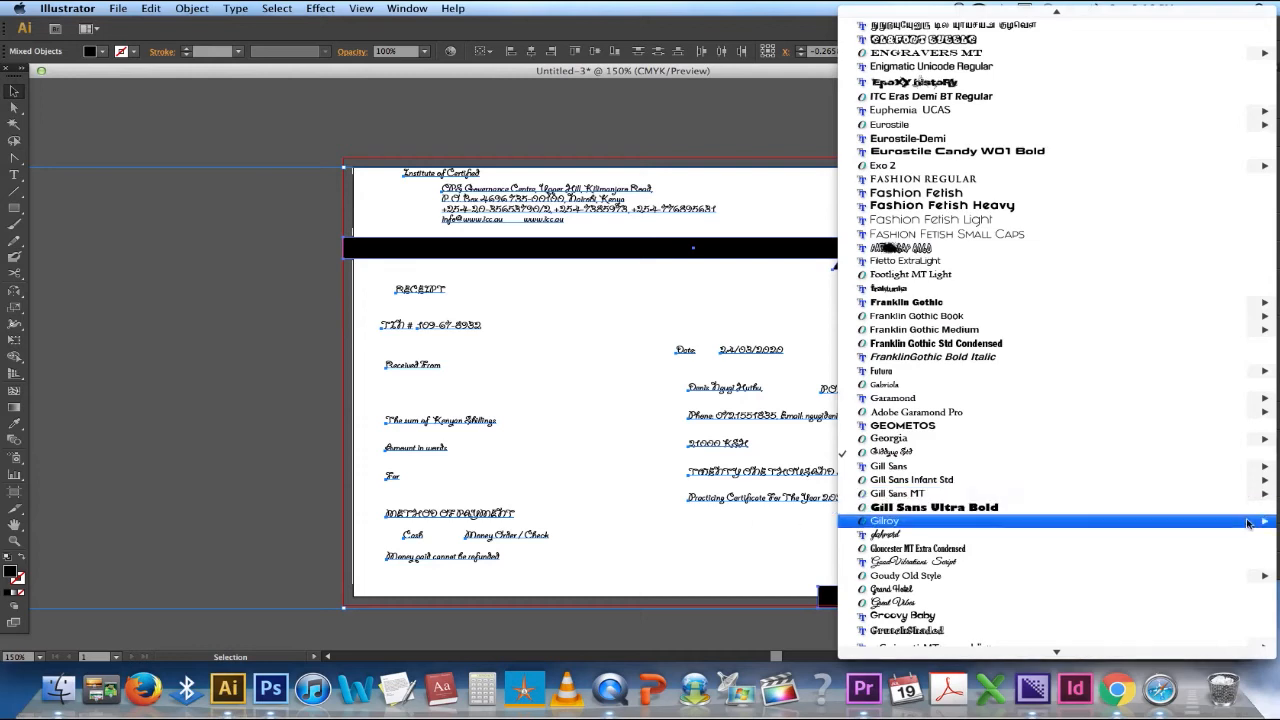
{"action": "mouse_move", "coordinate": [1249, 525]}
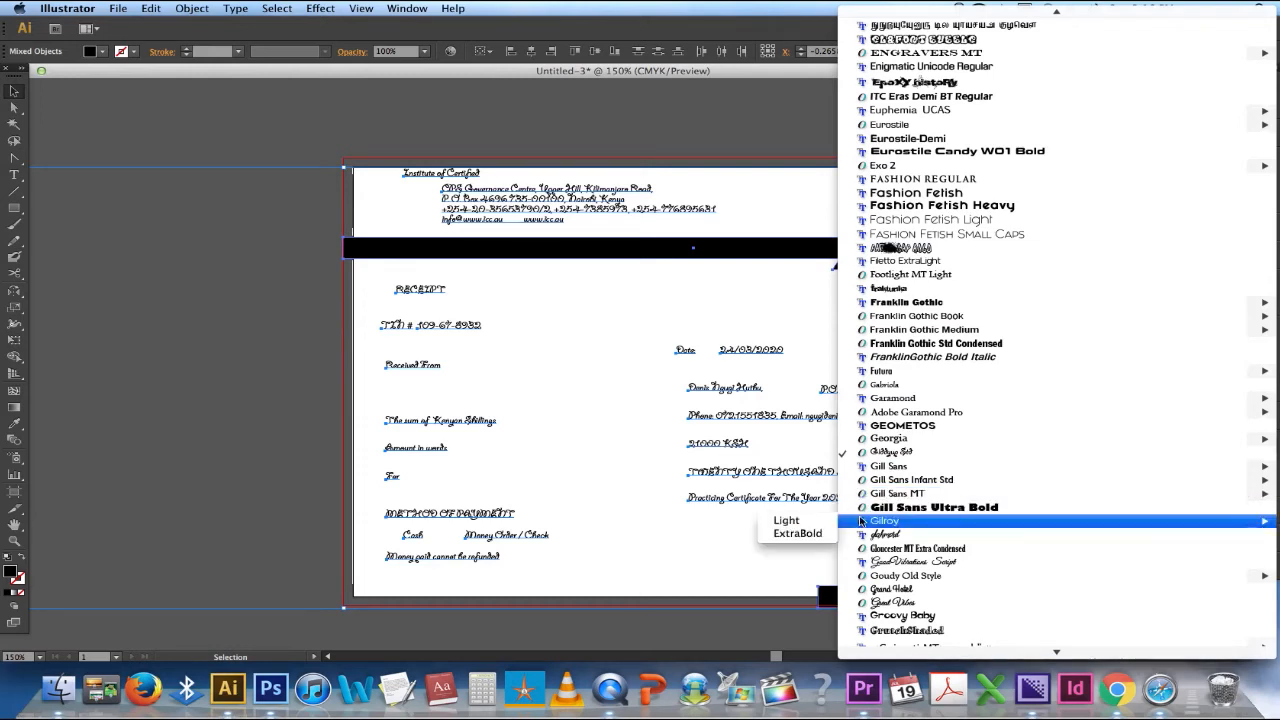
{"action": "left_click", "coordinate": [815, 521]}
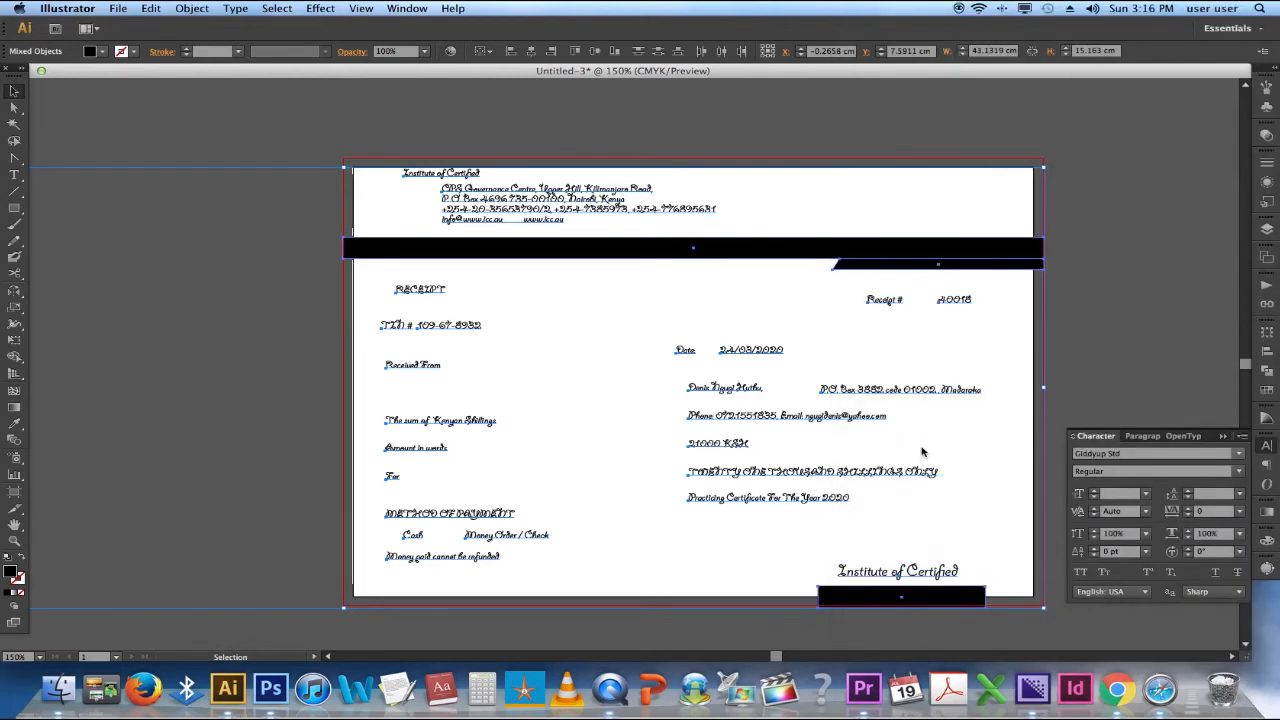
{"action": "left_click", "coordinate": [1064, 366]}
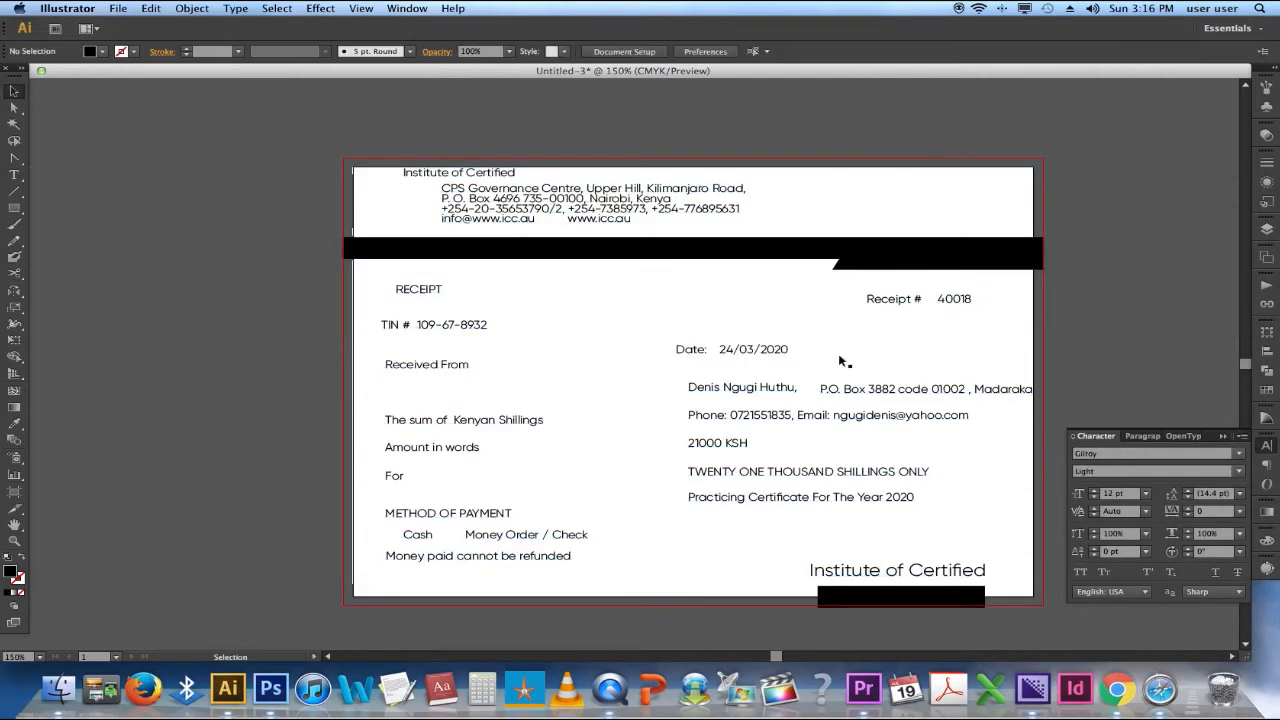
- Enlarge the RECEIPT title to about 15.92 pt and set its style to Gilroy ExtraBold
{"action": "left_click", "coordinate": [443, 289]}
{"action": "left_click_drag", "start_coordinate": [443, 289], "coordinate": [461, 295]}
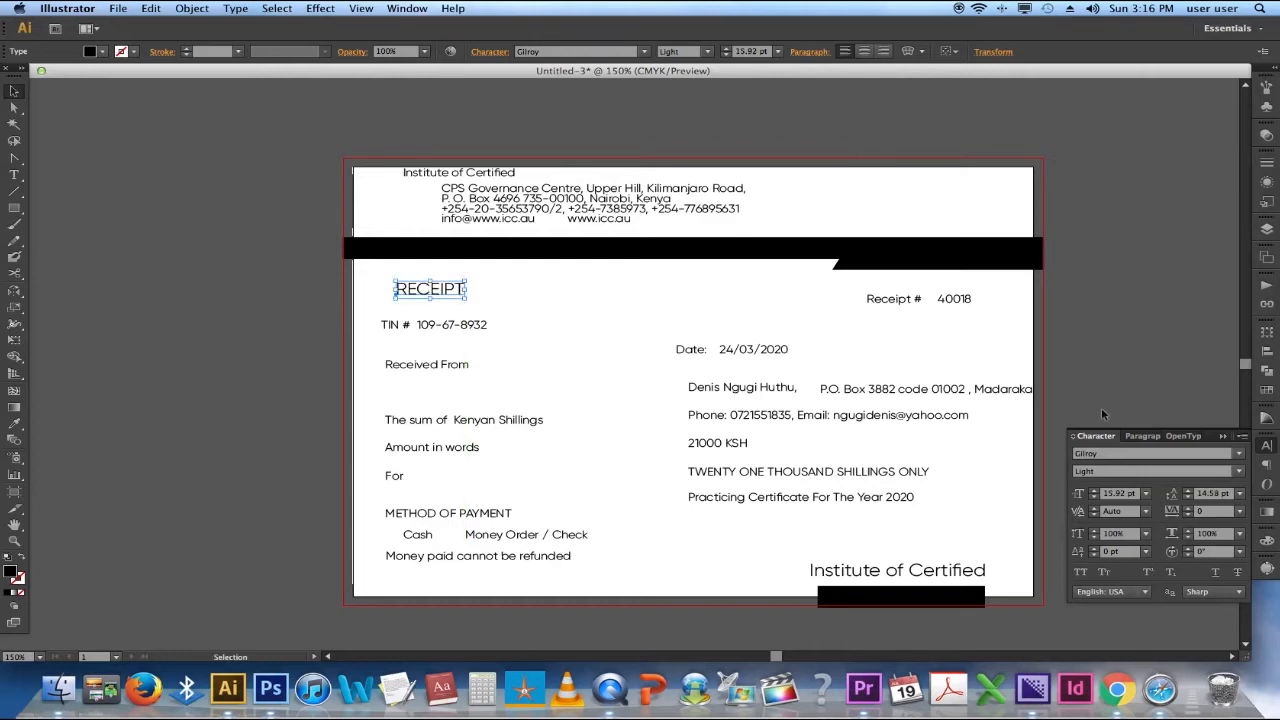
{"action": "left_click", "coordinate": [1153, 505]}
- Move the RECEIPT title onto the start of the black header bar and colour it white
{"action": "left_click_drag", "start_coordinate": [436, 293], "coordinate": [408, 255]}
{"action": "key", "text": "i"}
{"action": "left_click", "coordinate": [408, 283]}
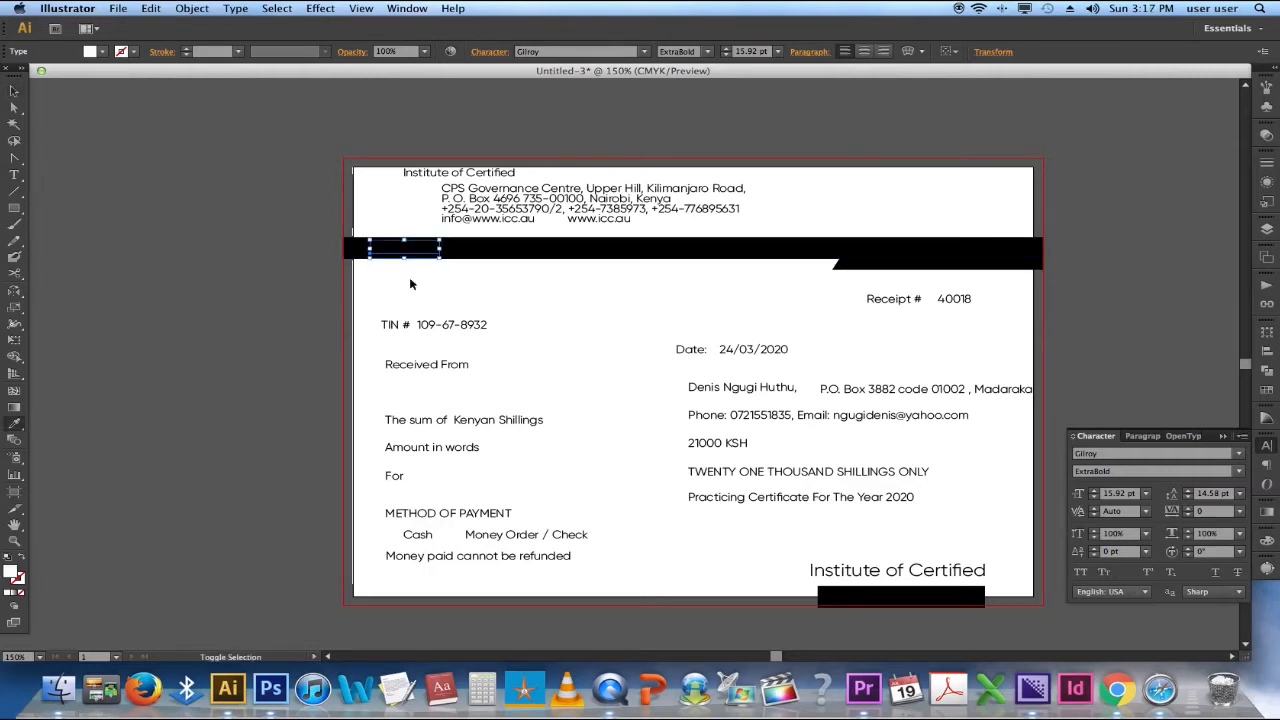
{"action": "key", "text": "v"}
- Fill the header bar behind the RECEIPT title with light blue
{"action": "left_click", "coordinate": [484, 255]}
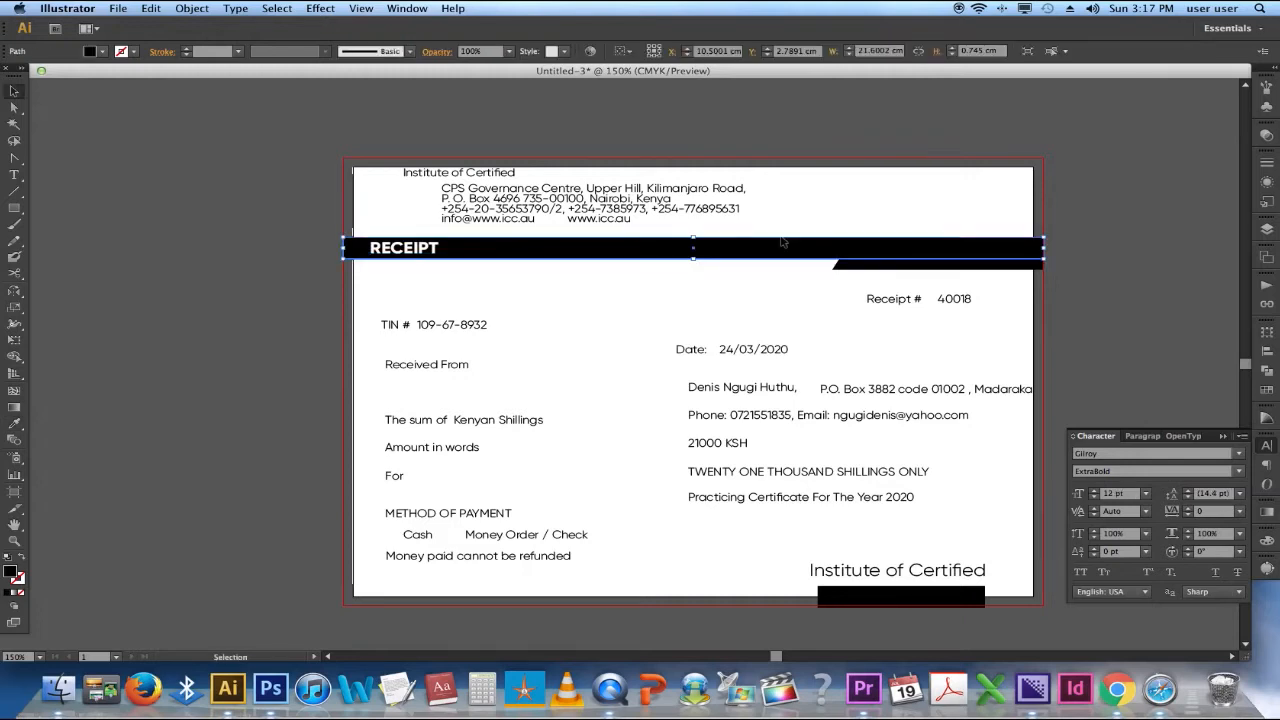
{"action": "left_click", "coordinate": [1267, 389]}
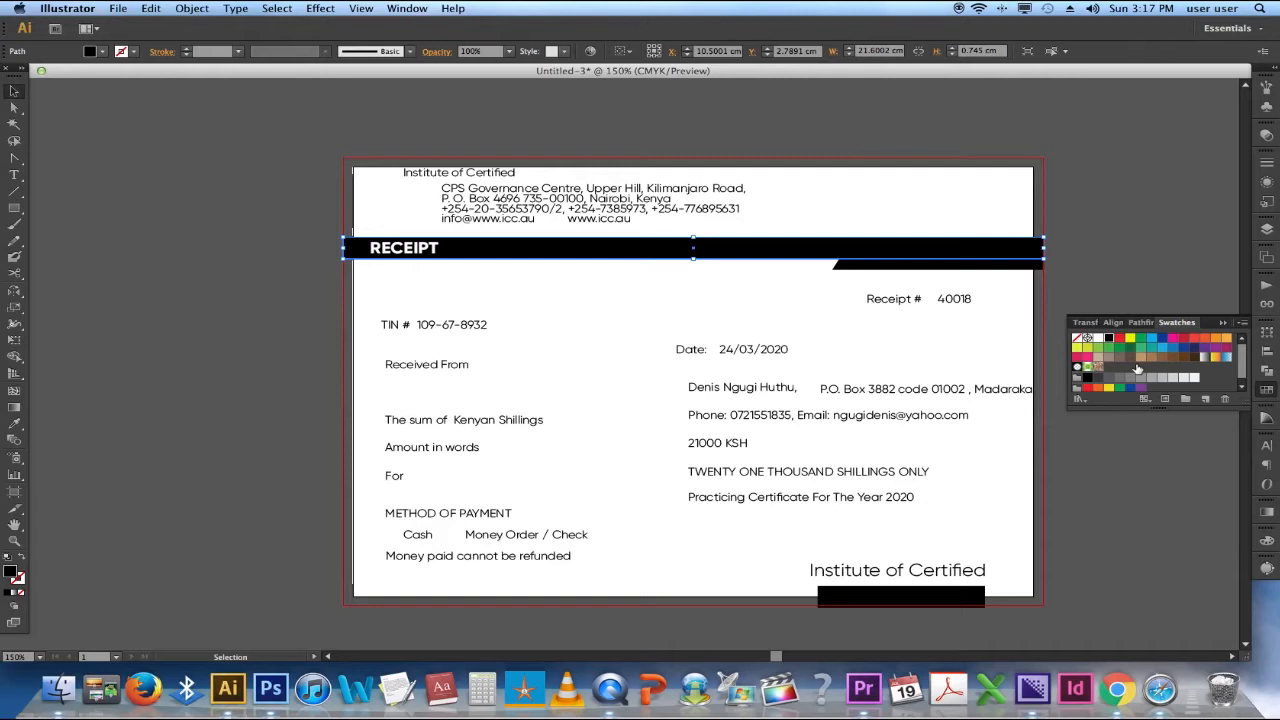
{"action": "left_click", "coordinate": [1163, 338]}
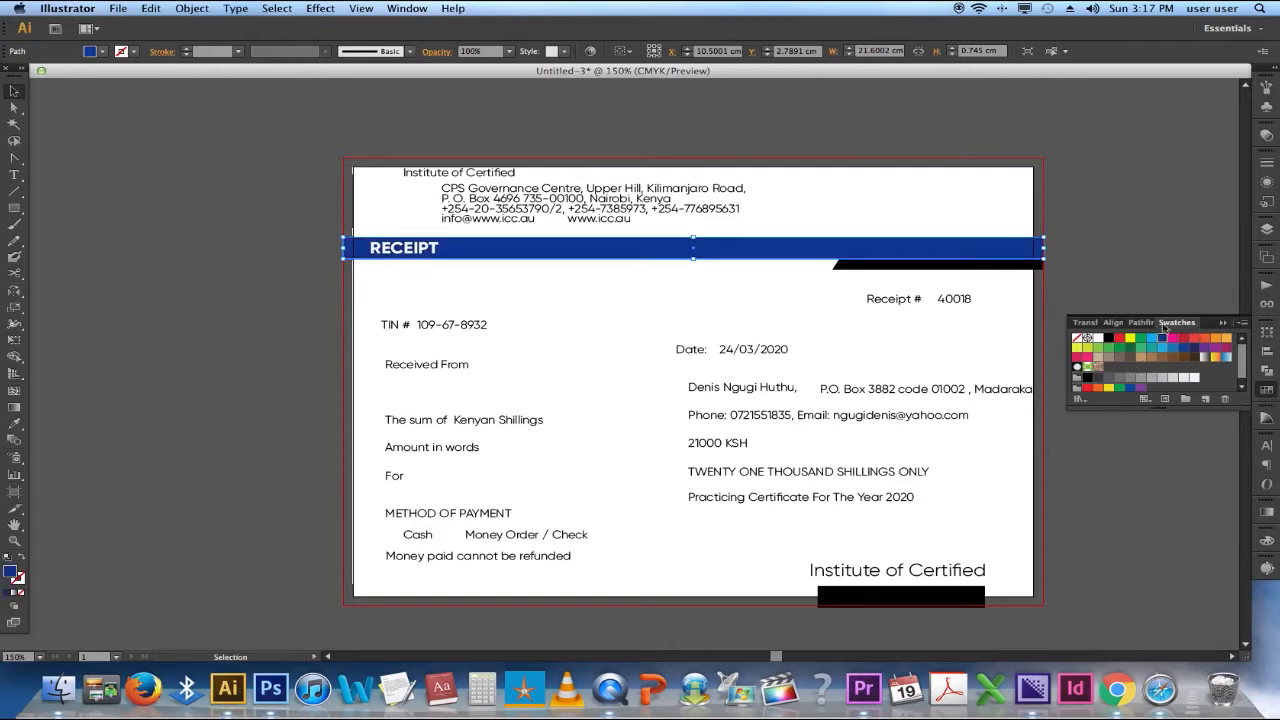
{"action": "left_click", "coordinate": [1169, 350]}
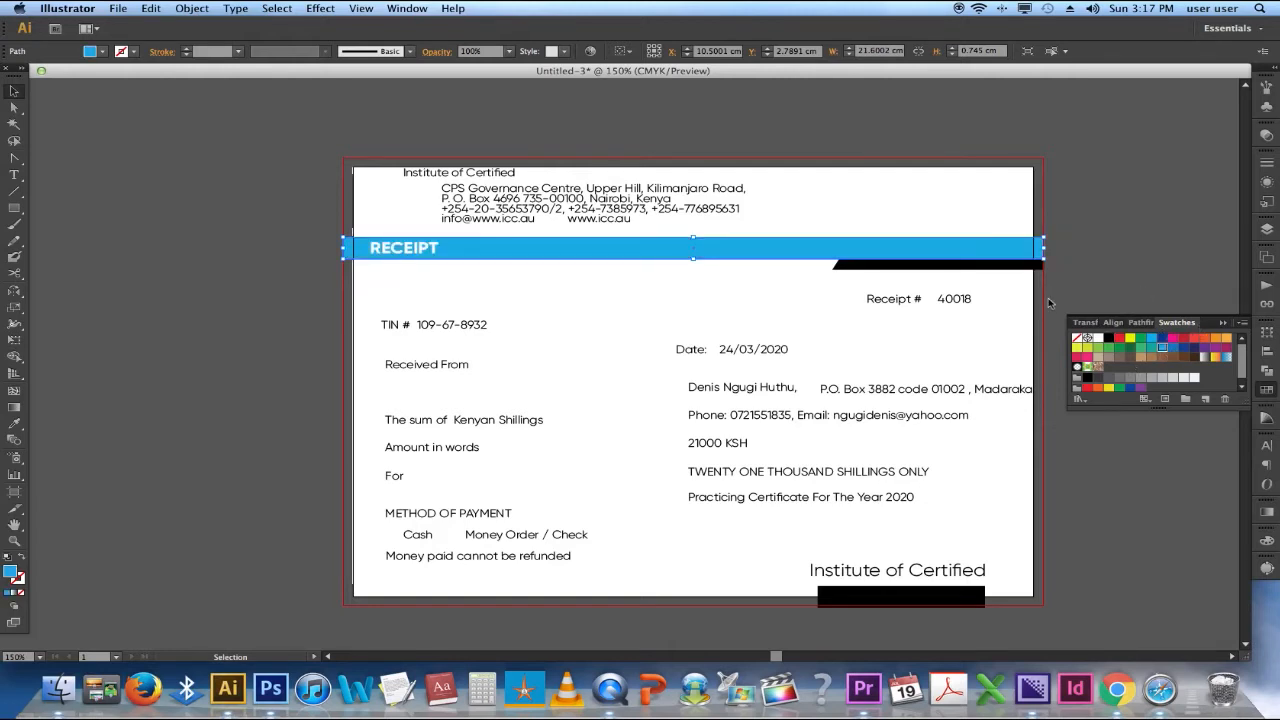
- Fill the slanted strip beneath the header bar with dark blue
{"action": "left_click", "coordinate": [1025, 268]}
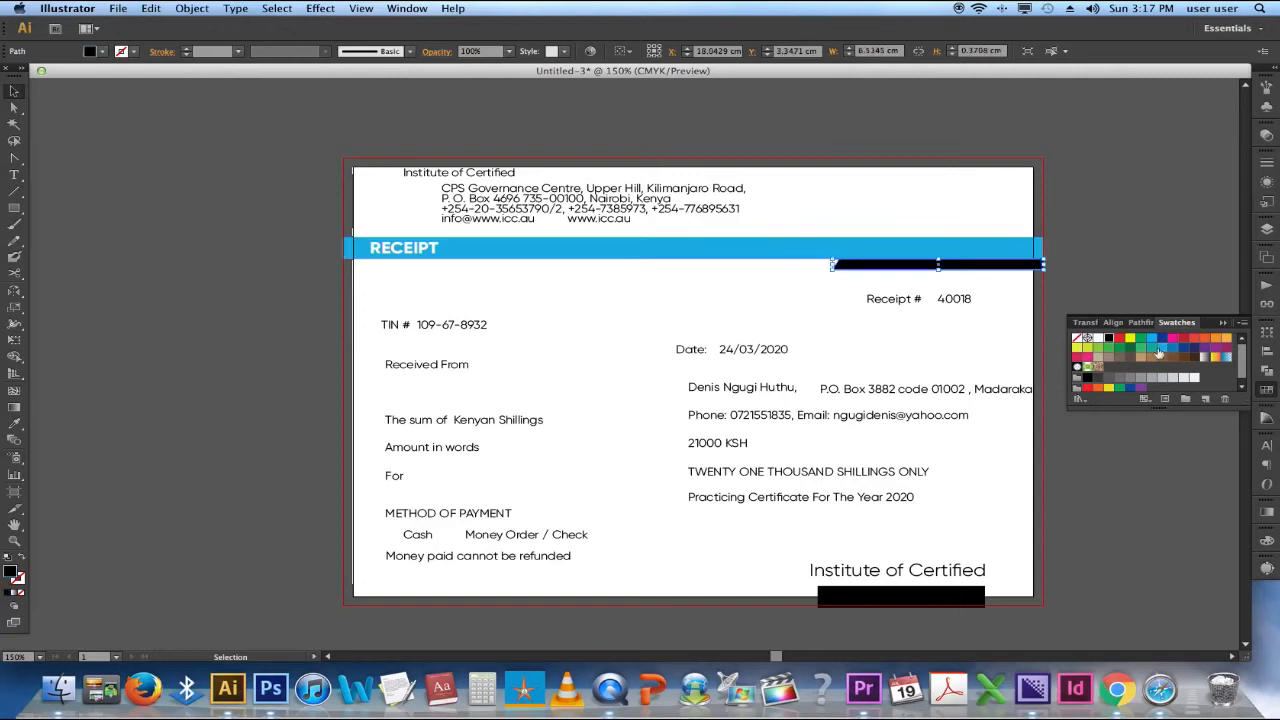
{"action": "left_click", "coordinate": [1163, 340]}
{"action": "left_click", "coordinate": [1122, 310]}
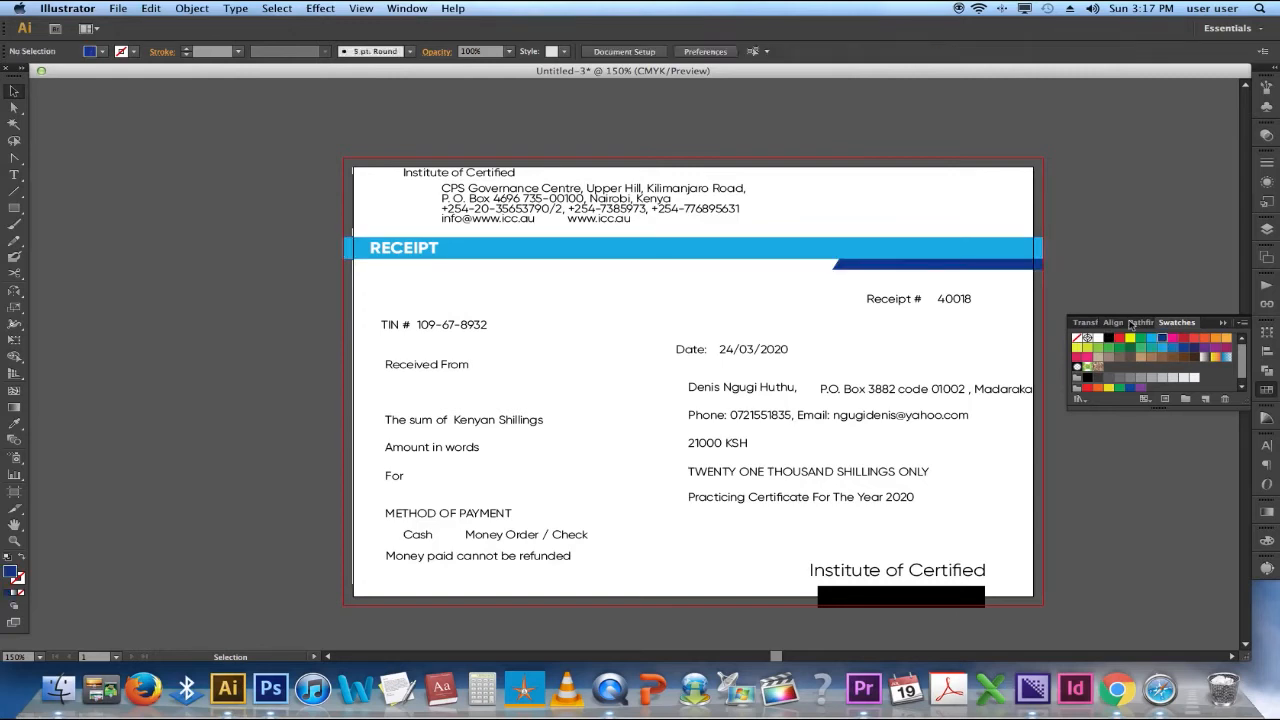
{"action": "left_click", "coordinate": [978, 243]}
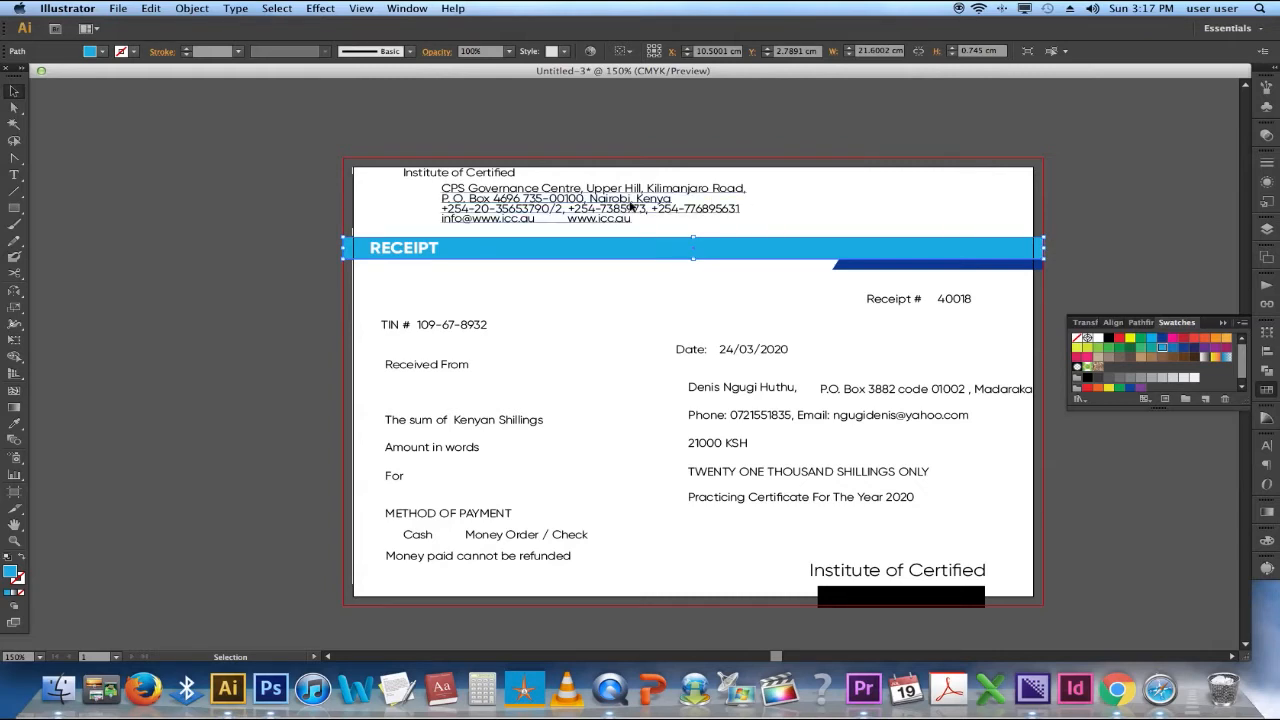
- Restyle the upper Institute of Certified line as dark blue Gilroy ExtraBold at 15.92 pt and align it with the start of the address lines
{"action": "left_click_drag", "start_coordinate": [526, 178], "coordinate": [570, 179]}
{"action": "key", "text": "i"}
{"action": "left_click", "coordinate": [879, 264]}
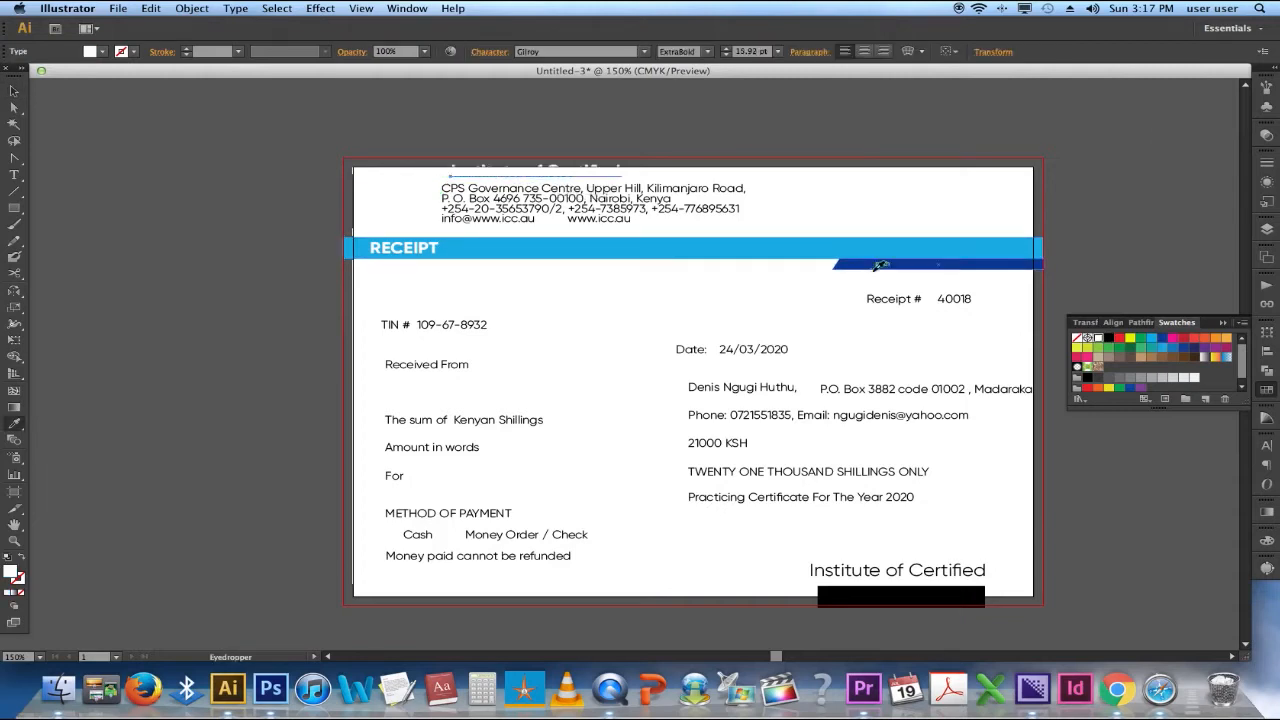
{"action": "key", "text": "v"}
{"action": "left_click_drag", "start_coordinate": [589, 172], "coordinate": [569, 179]}
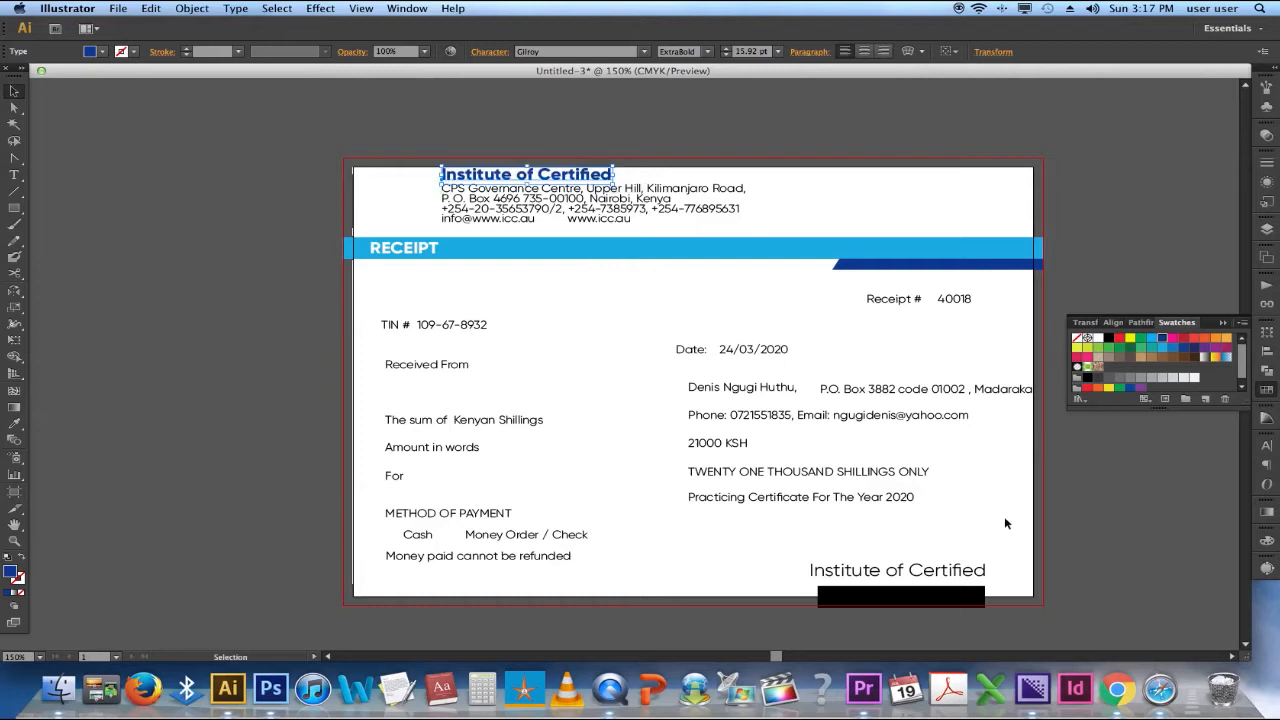
- Copy the upper institute heading's dark blue ExtraBold style to the lower Institute of Certified line and keep it centred above the black bar
{"action": "left_click", "coordinate": [963, 583]}
{"action": "key", "text": "i"}
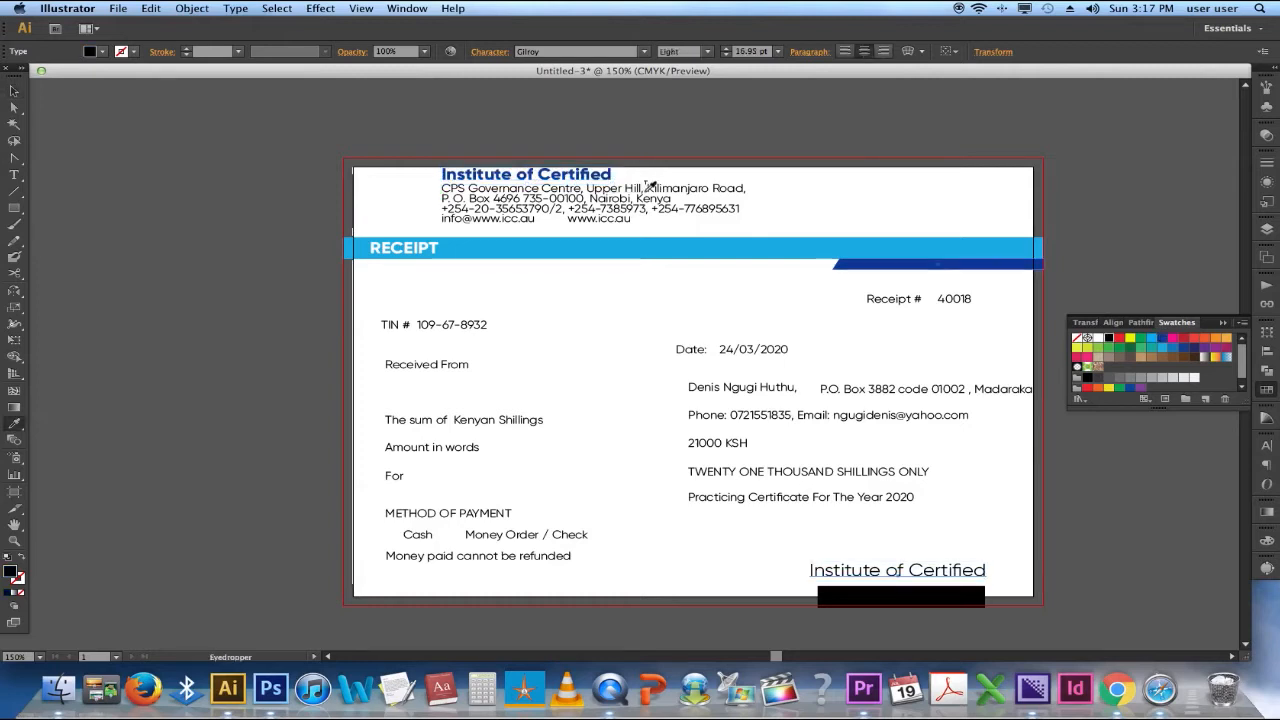
{"action": "left_click", "coordinate": [601, 172]}
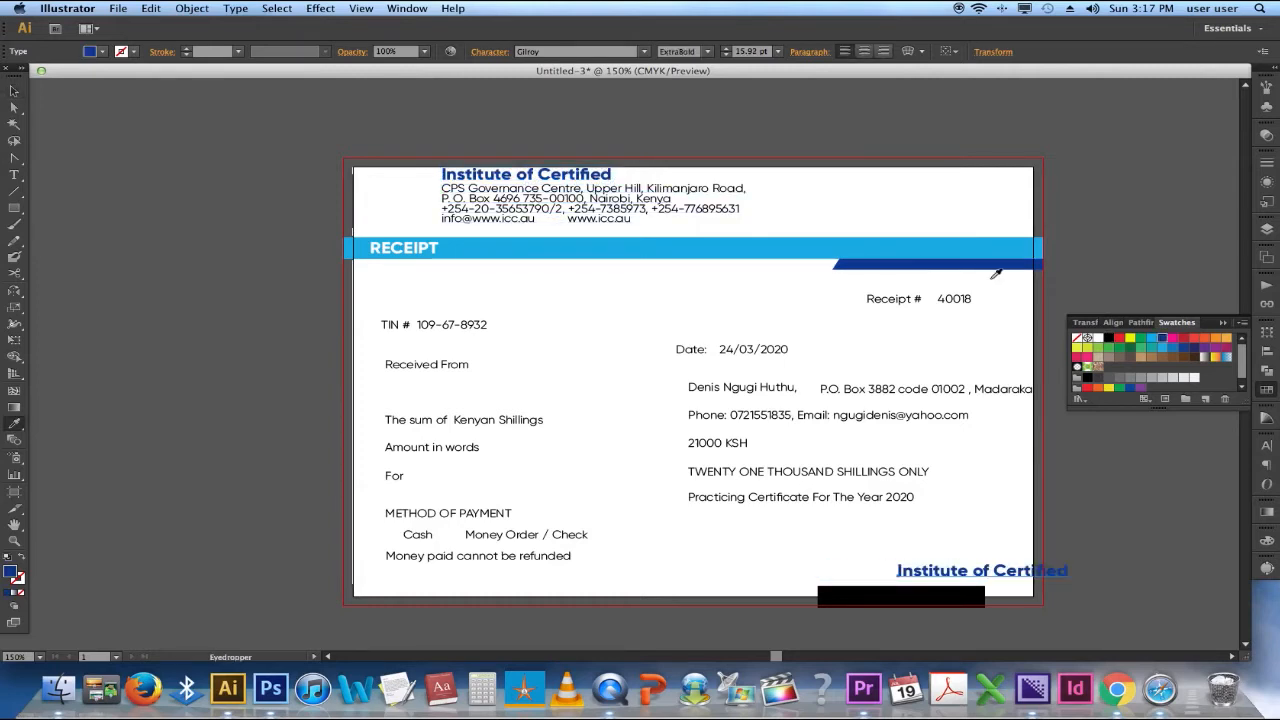
{"action": "key", "text": "v"}
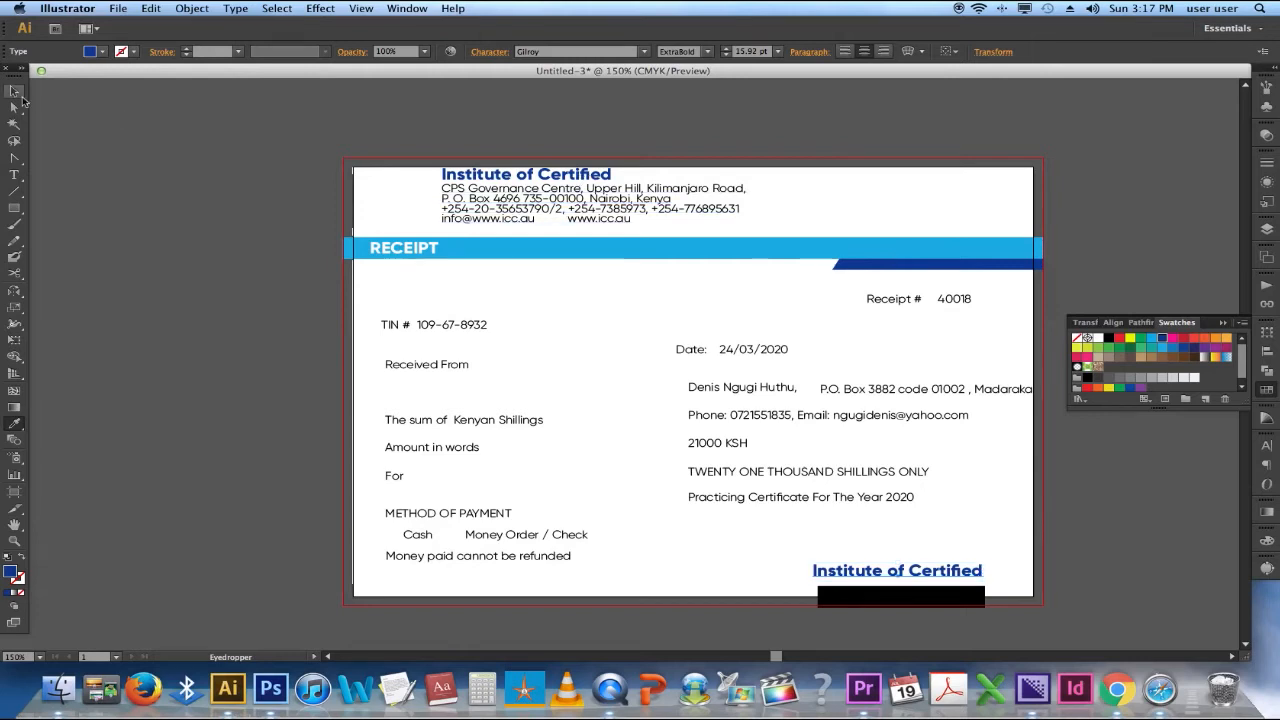
- Fill the black footer bar with the header's light blue and stretch it across the full bleed width
{"action": "left_click", "coordinate": [905, 596]}
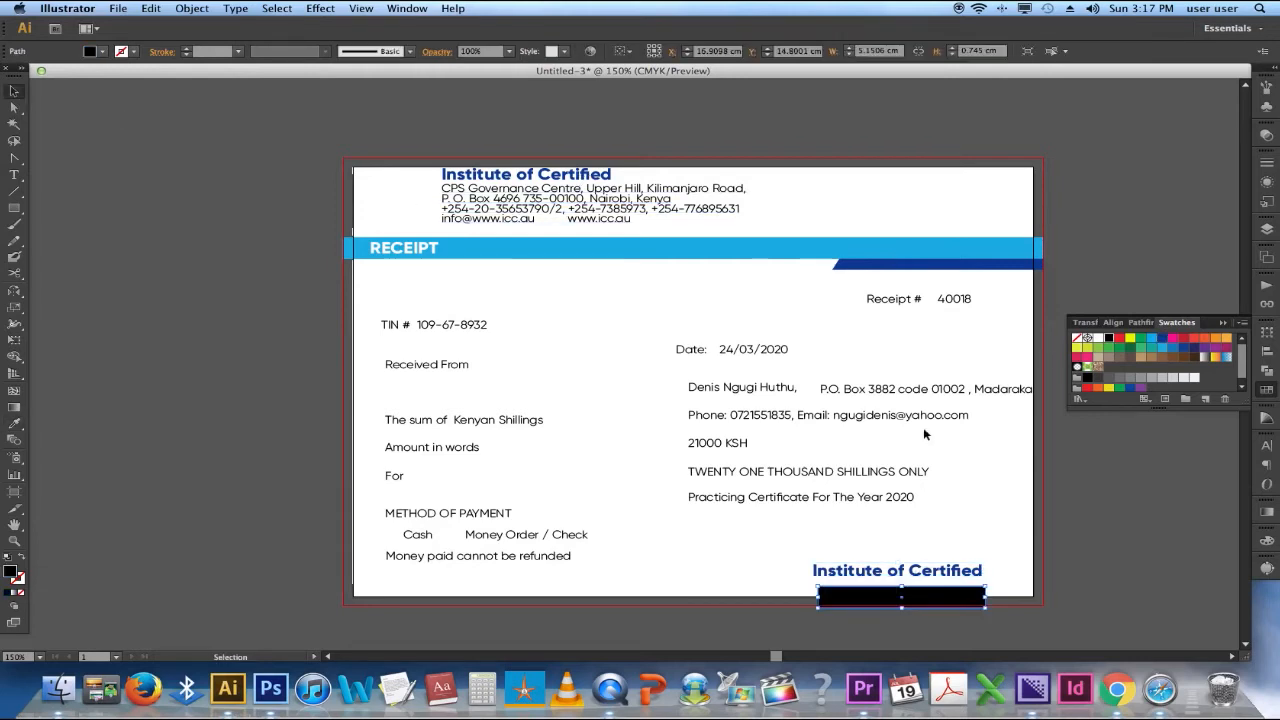
{"action": "key", "text": "i"}
{"action": "left_click", "coordinate": [773, 252]}
{"action": "key", "text": "v"}
{"action": "left_click_drag", "start_coordinate": [985, 589], "coordinate": [1044, 598]}
{"action": "left_click_drag", "start_coordinate": [815, 592], "coordinate": [344, 588]}
{"action": "left_click", "coordinate": [1088, 271]}
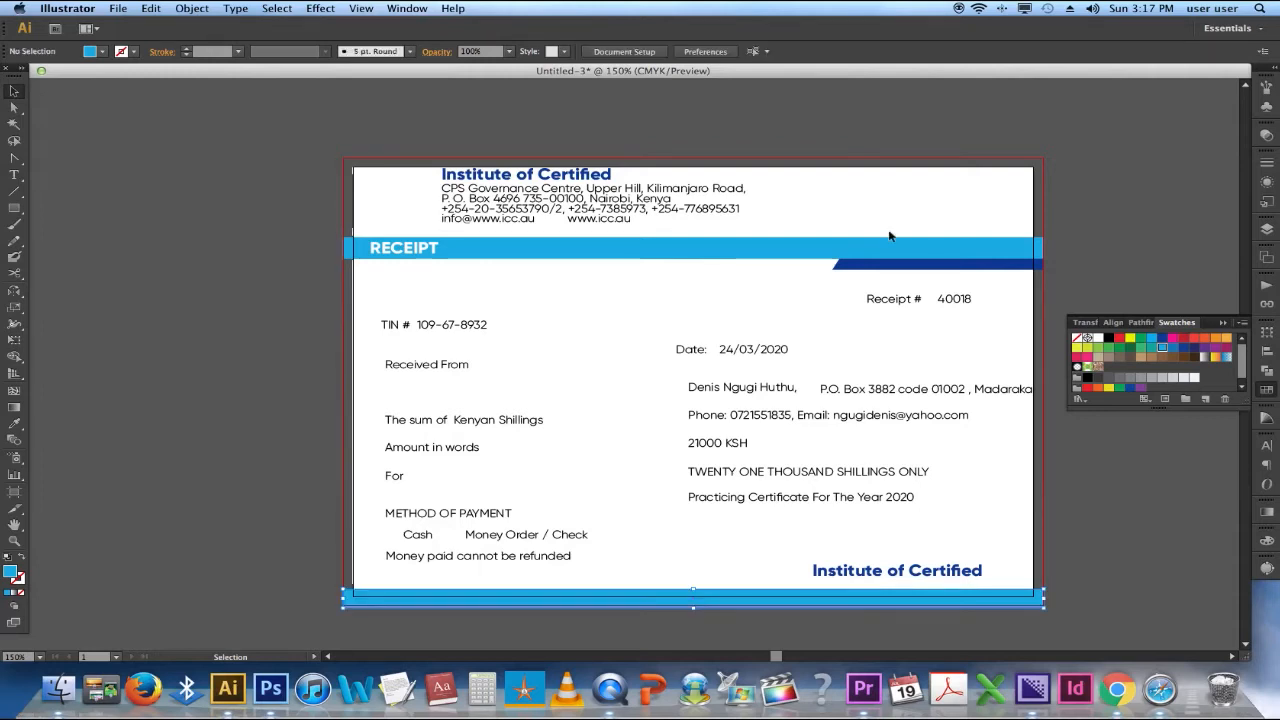
- Extend the light blue header bar up to the top bleed edge, about 3.46 cm high, and send it behind everything
{"action": "left_click", "coordinate": [510, 249]}
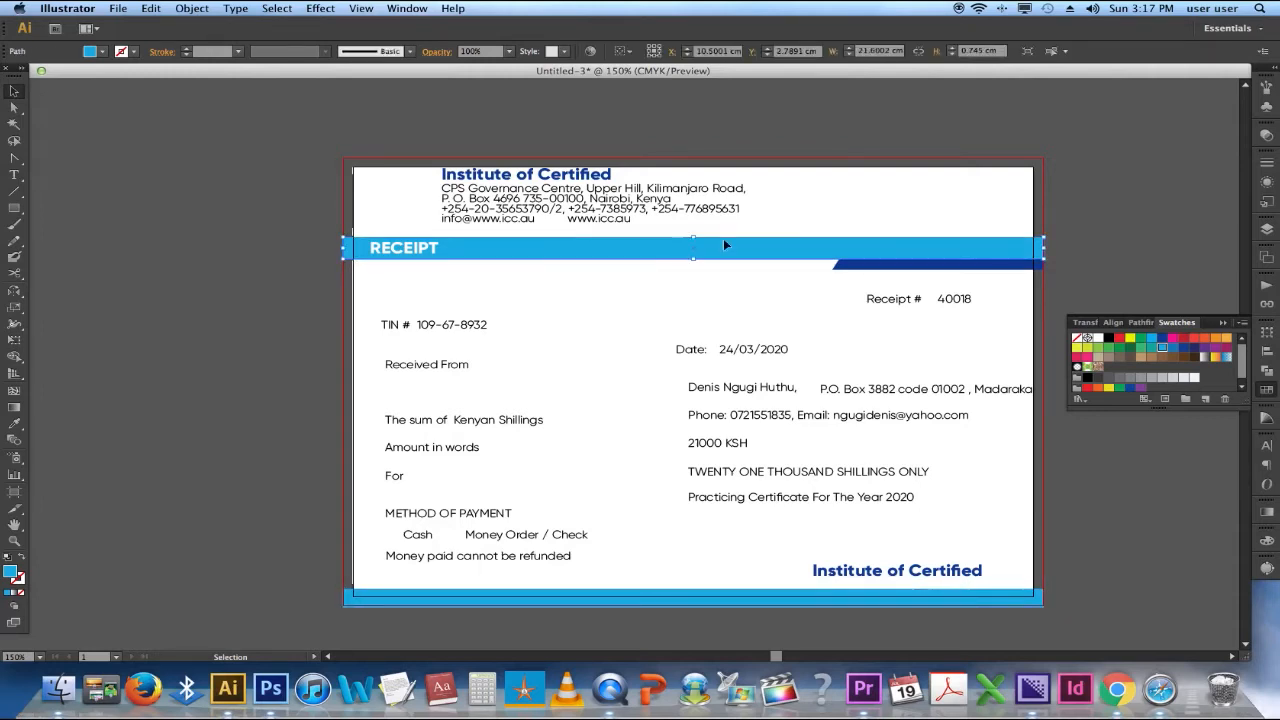
{"action": "left_click_drag", "start_coordinate": [721, 175], "coordinate": [740, 158]}
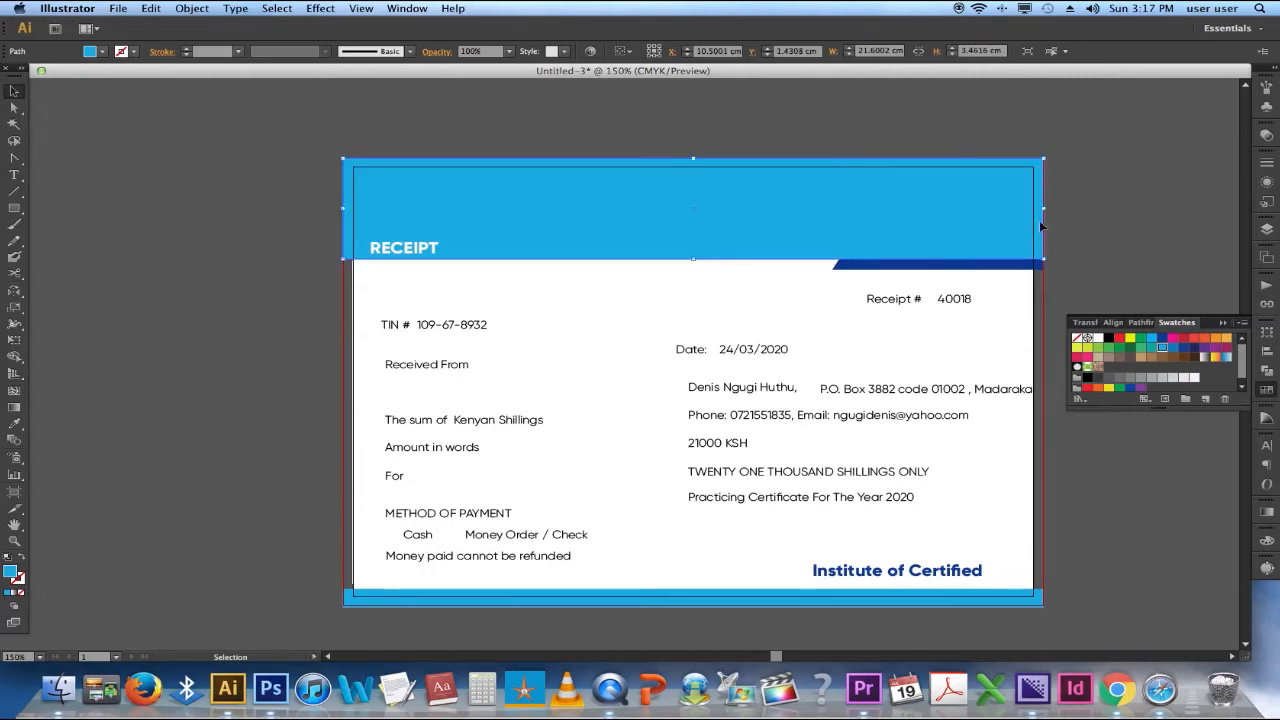
{"action": "key", "text": "shift+super+bracketleft"}
- Scale the header's address block down to 7.85 pt, keeping it aligned under the institute heading
{"action": "left_click", "coordinate": [640, 204]}
{"action": "left_click_drag", "start_coordinate": [664, 202], "coordinate": [666, 205]}
{"action": "left_click", "coordinate": [562, 176], "text": "shift"}
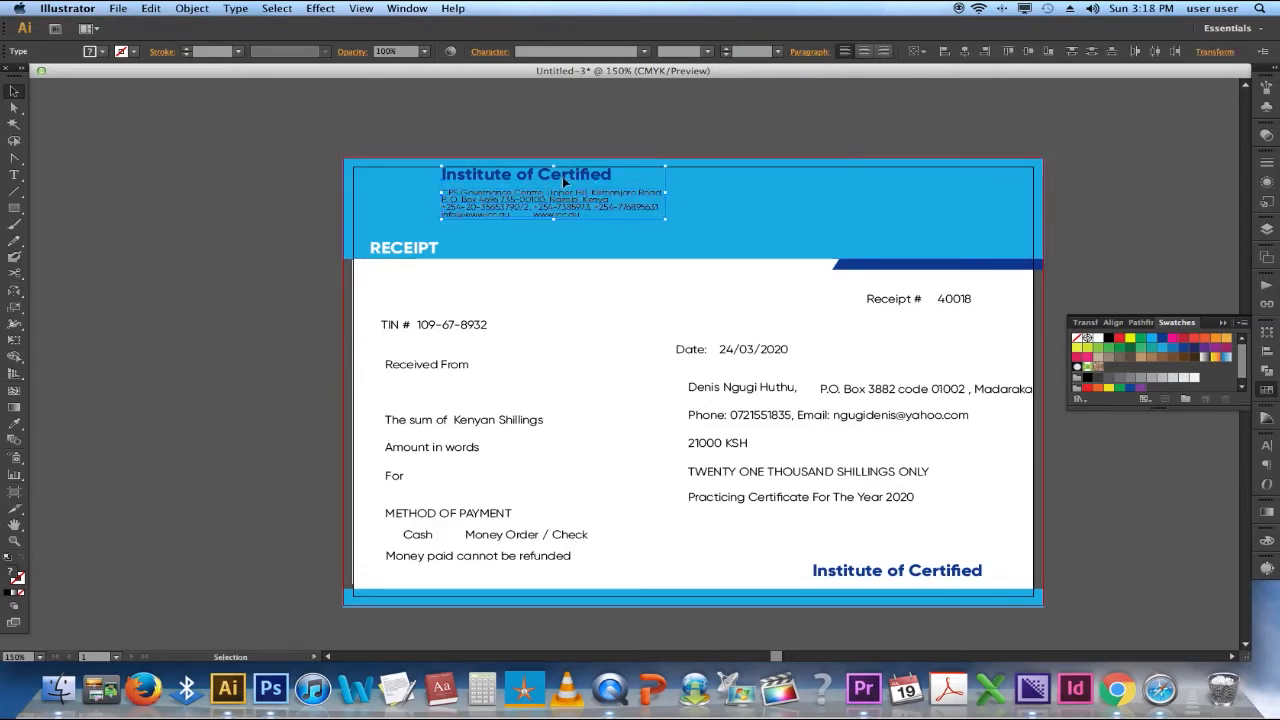
- Duplicate the header bar in place and shorten the copy to a strip about 0.92 cm high along the header's lower edge
{"action": "key", "text": "a"}
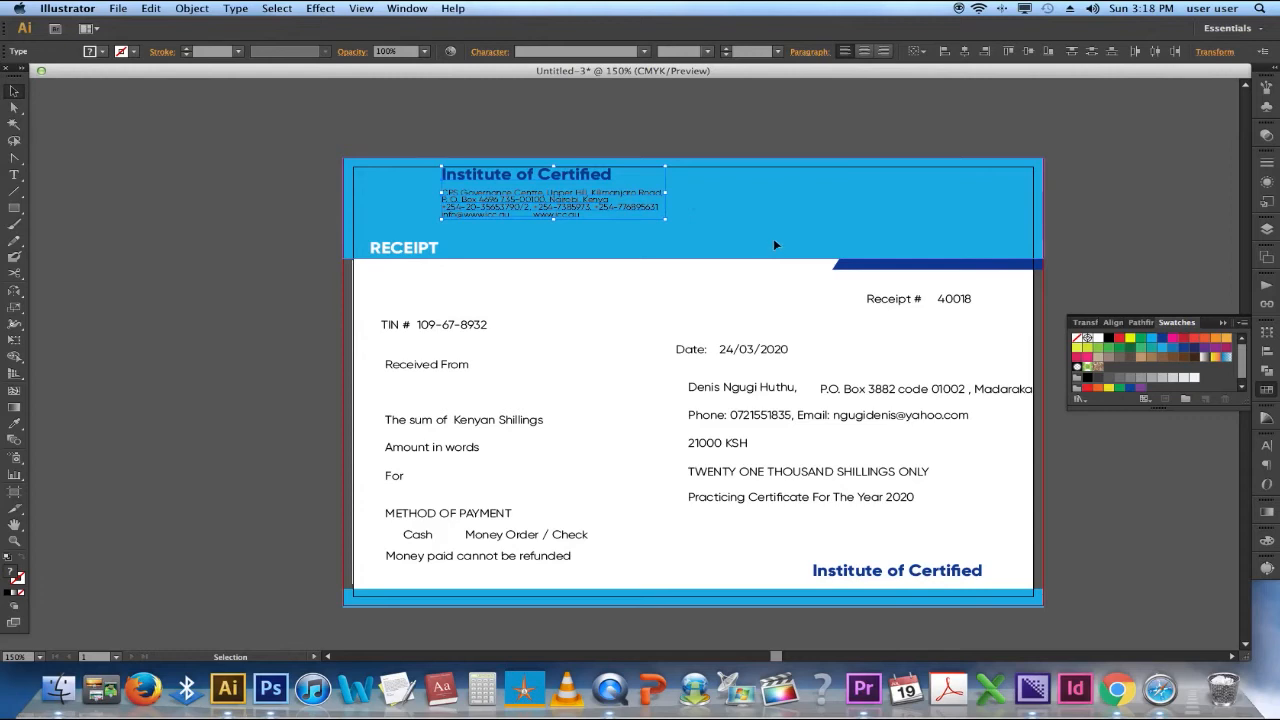
{"action": "left_click", "coordinate": [773, 238]}
{"action": "left_click_drag", "start_coordinate": [693, 159], "coordinate": [785, 233]}
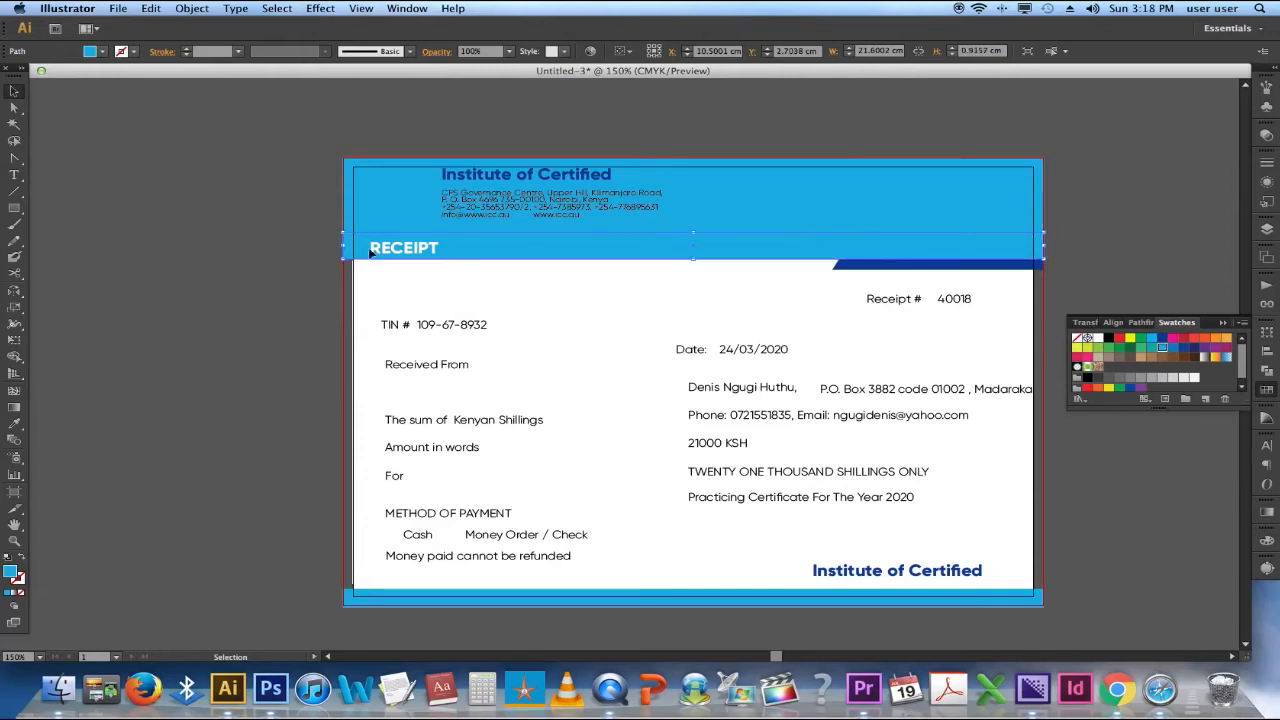
- Enlarge the slanted dark blue strip to about 0.82 cm high, place the RECEIPT title on it and shift both rightward
{"action": "left_click", "coordinate": [857, 265]}
{"action": "left_click_drag", "start_coordinate": [941, 257], "coordinate": [887, 273]}
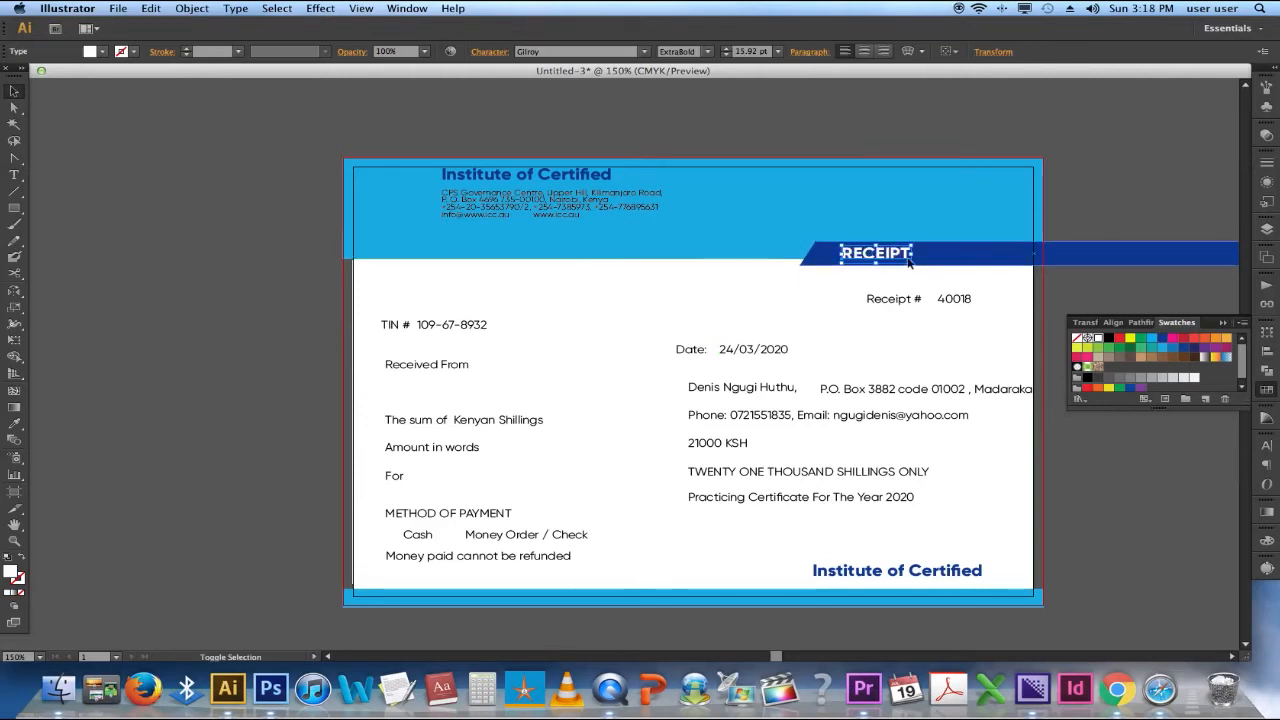
{"action": "left_click", "coordinate": [897, 263], "text": "shift"}
{"action": "left_click_drag", "start_coordinate": [897, 263], "coordinate": [1050, 264]}
- Undo the last rightward move of the RECEIPT title and its dark blue strip
{"action": "left_click", "coordinate": [1048, 288]}
{"action": "left_click", "coordinate": [1050, 265], "text": "shift"}
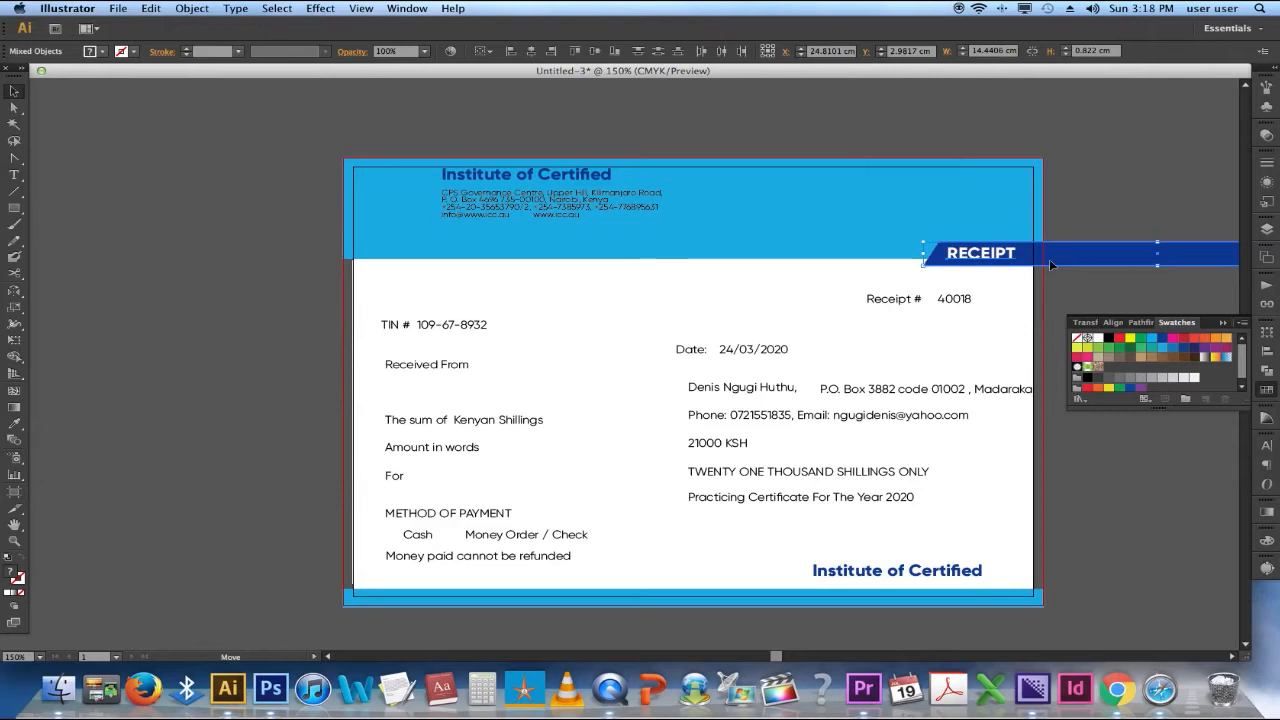
{"action": "key", "text": "super+z"}
{"action": "key", "text": "super+z"}
{"action": "key", "text": "super+z"}
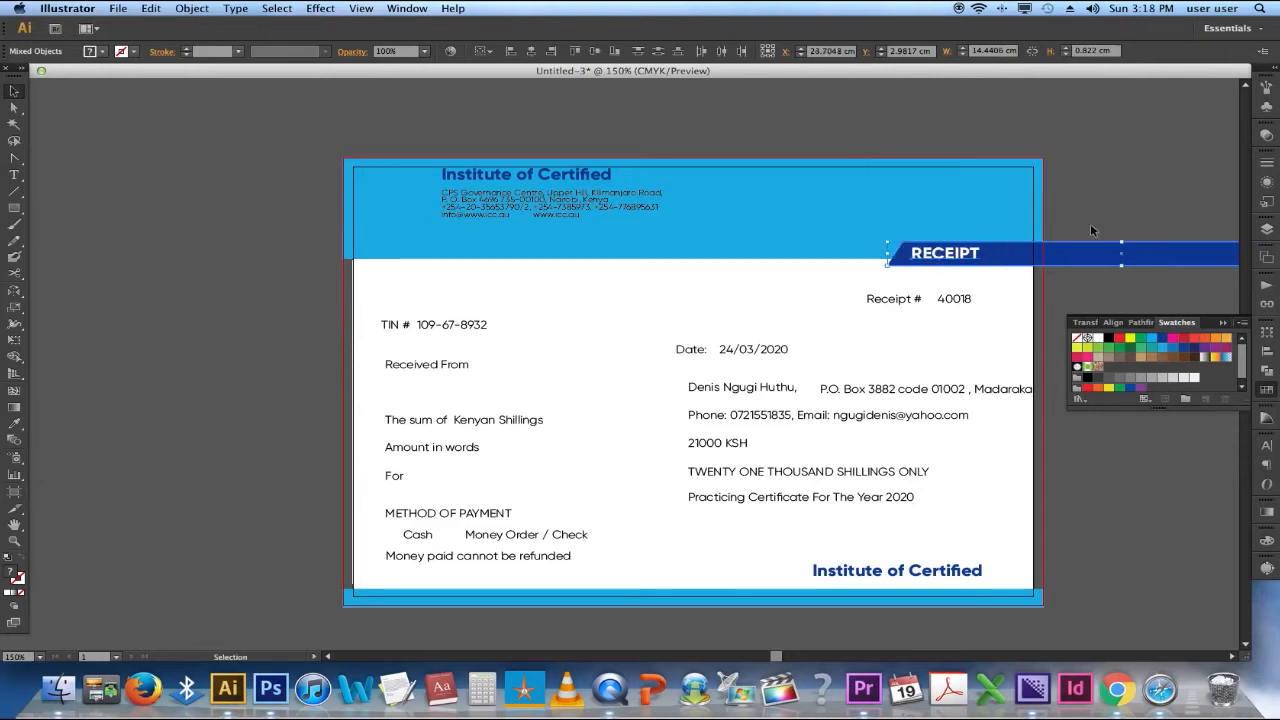
{"action": "key", "text": "super+z"}
{"action": "key", "text": "shift+super+z"}
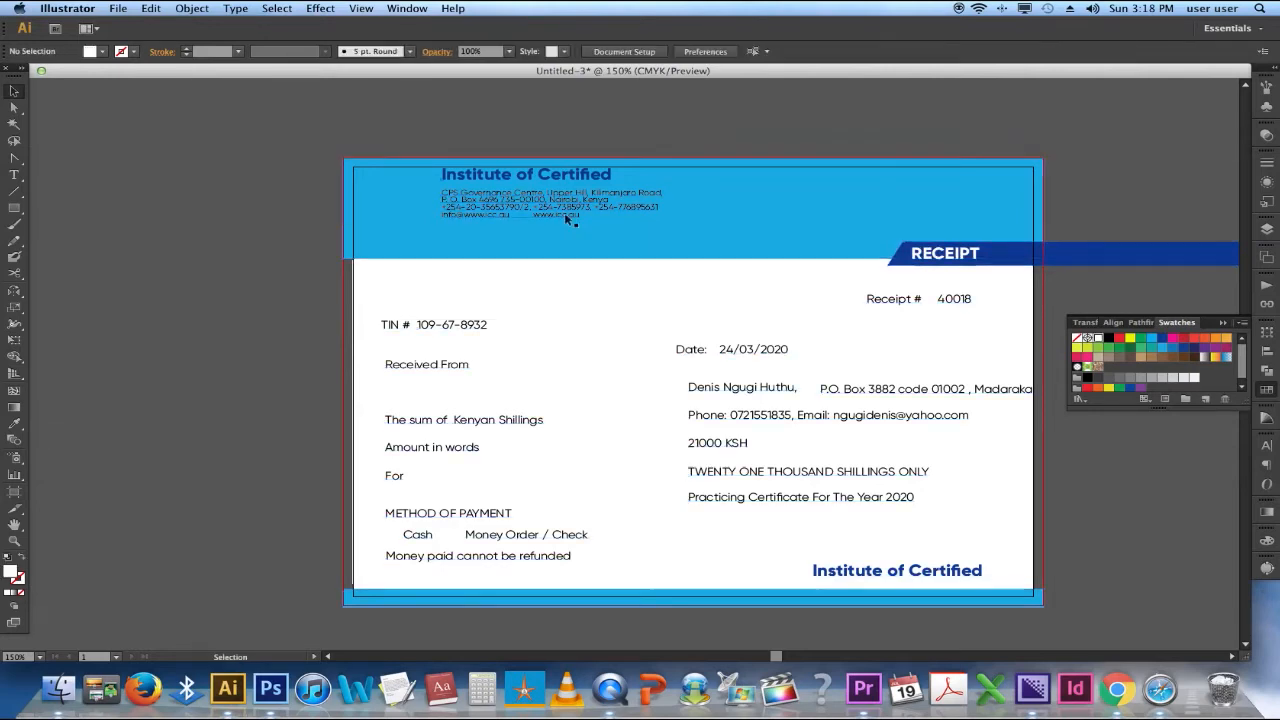
- Reposition the institute heading and address block lower and further right in the header, and enlarge them to 18.2 pt and 8.97 pt
{"action": "left_click", "coordinate": [589, 211]}
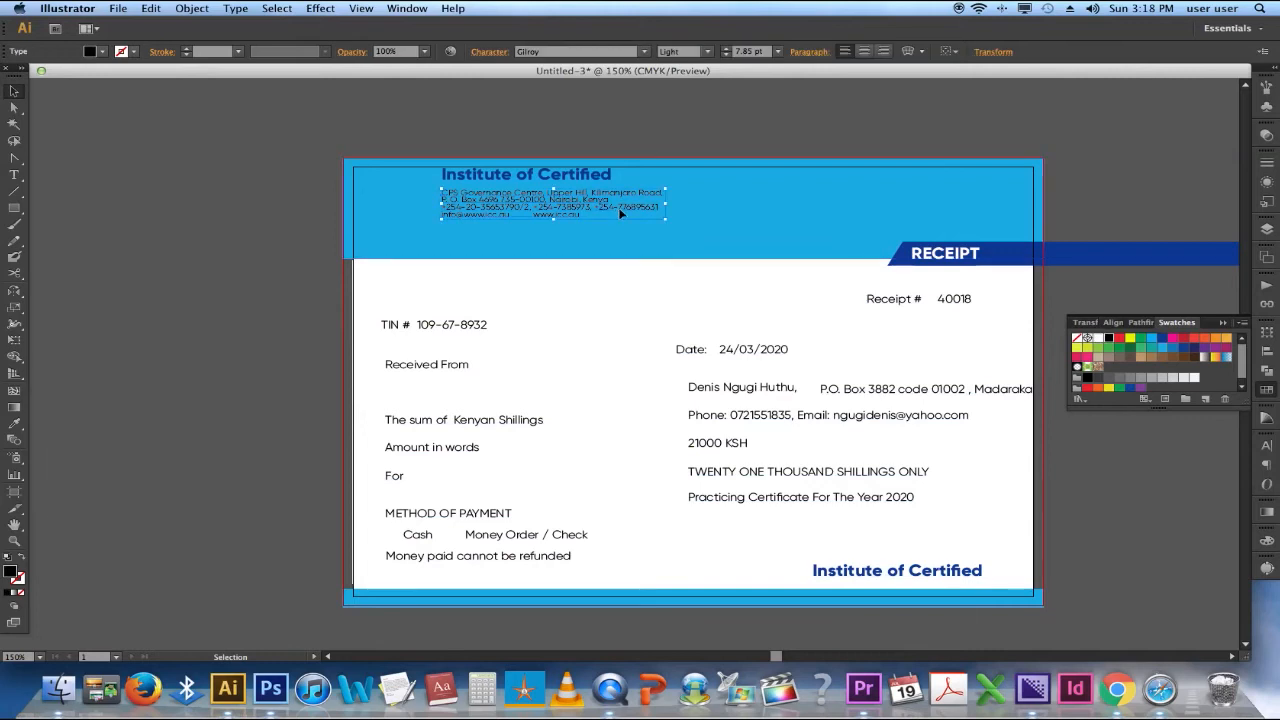
{"action": "left_click", "coordinate": [546, 177], "text": "shift"}
{"action": "left_click_drag", "start_coordinate": [546, 177], "coordinate": [507, 211]}
{"action": "left_click_drag", "start_coordinate": [628, 225], "coordinate": [657, 221]}
{"action": "left_click_drag", "start_coordinate": [549, 204], "coordinate": [647, 197]}
{"action": "left_click", "coordinate": [493, 155]}
- Draw a 2.54 cm square at the header's left end and fill it with the RECEIPT strip's dark blue
{"action": "left_click", "coordinate": [14, 207]}
{"action": "left_click_drag", "start_coordinate": [366, 178], "coordinate": [449, 243]}
{"action": "key", "text": "i"}
{"action": "left_click", "coordinate": [1017, 257]}
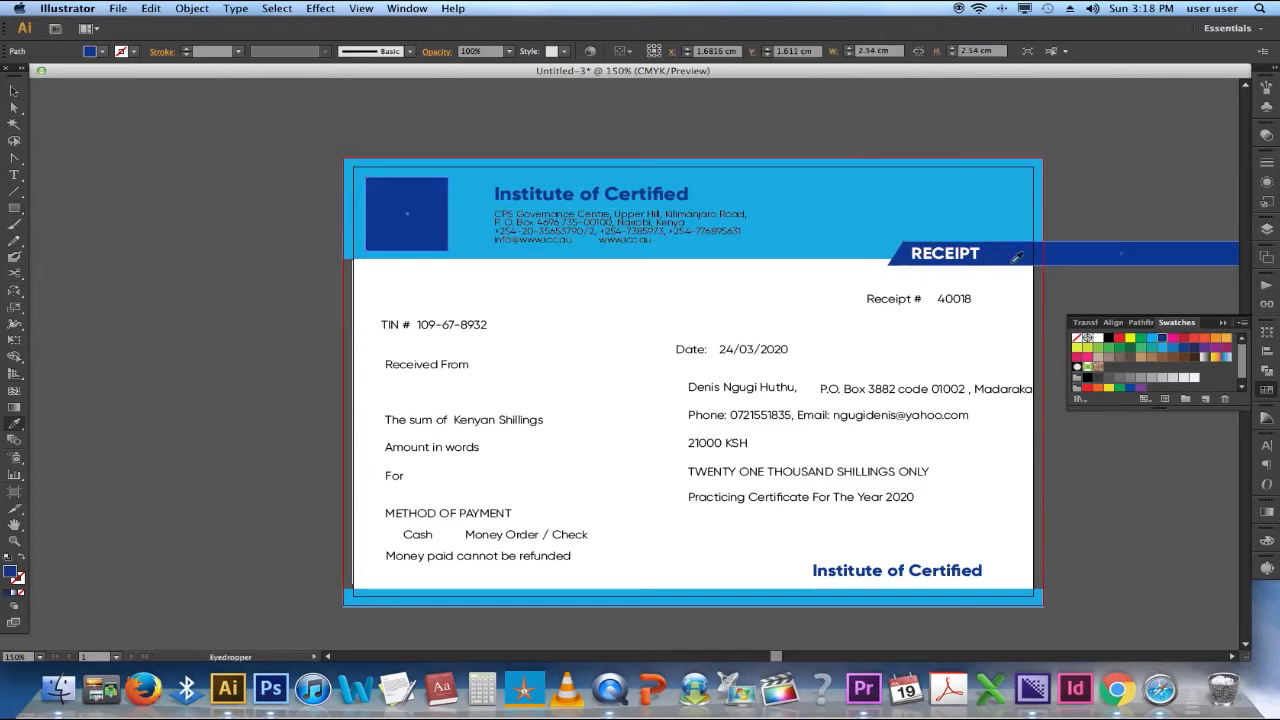
{"action": "key", "text": "v"}
{"action": "left_click", "coordinate": [310, 223]}
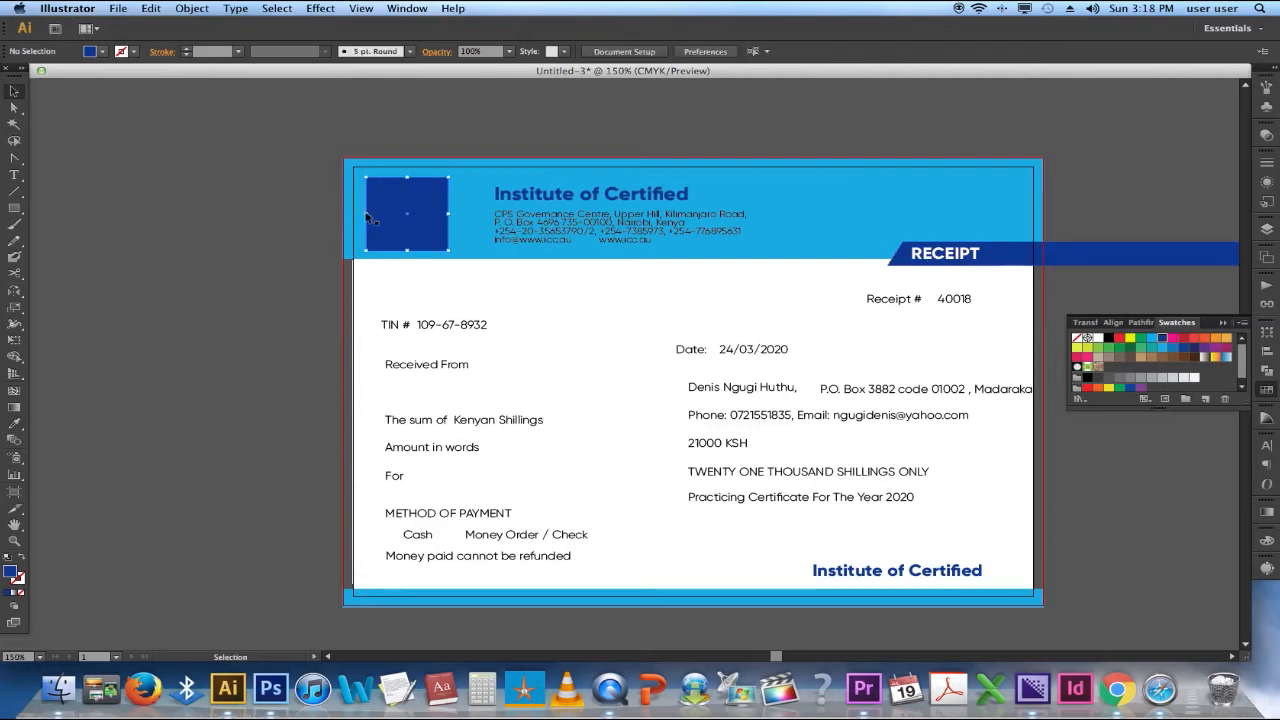
- Duplicate the institute heading beside the page and replace its text with LOGO HERE on two centred lines
{"action": "left_click_drag", "start_coordinate": [586, 205], "coordinate": [318, 203]}
{"action": "triple_click", "coordinate": [318, 198]}
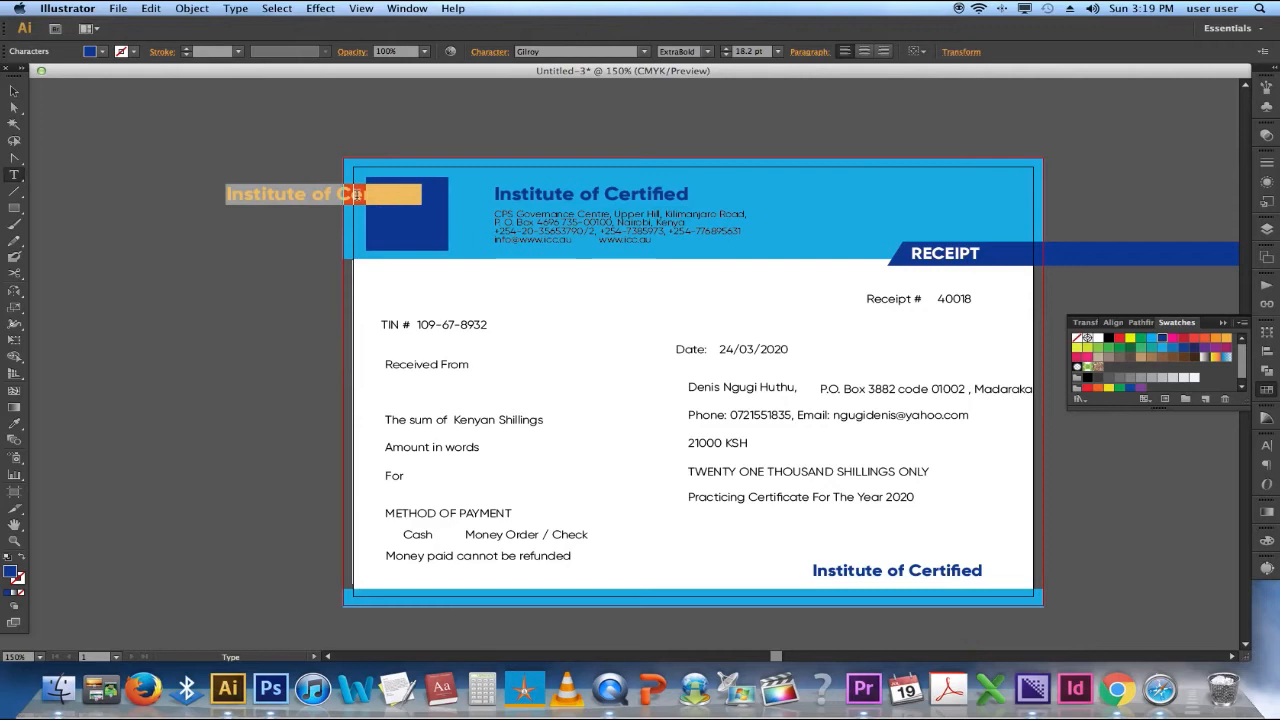
{"action": "type", "text": "LOGO"}
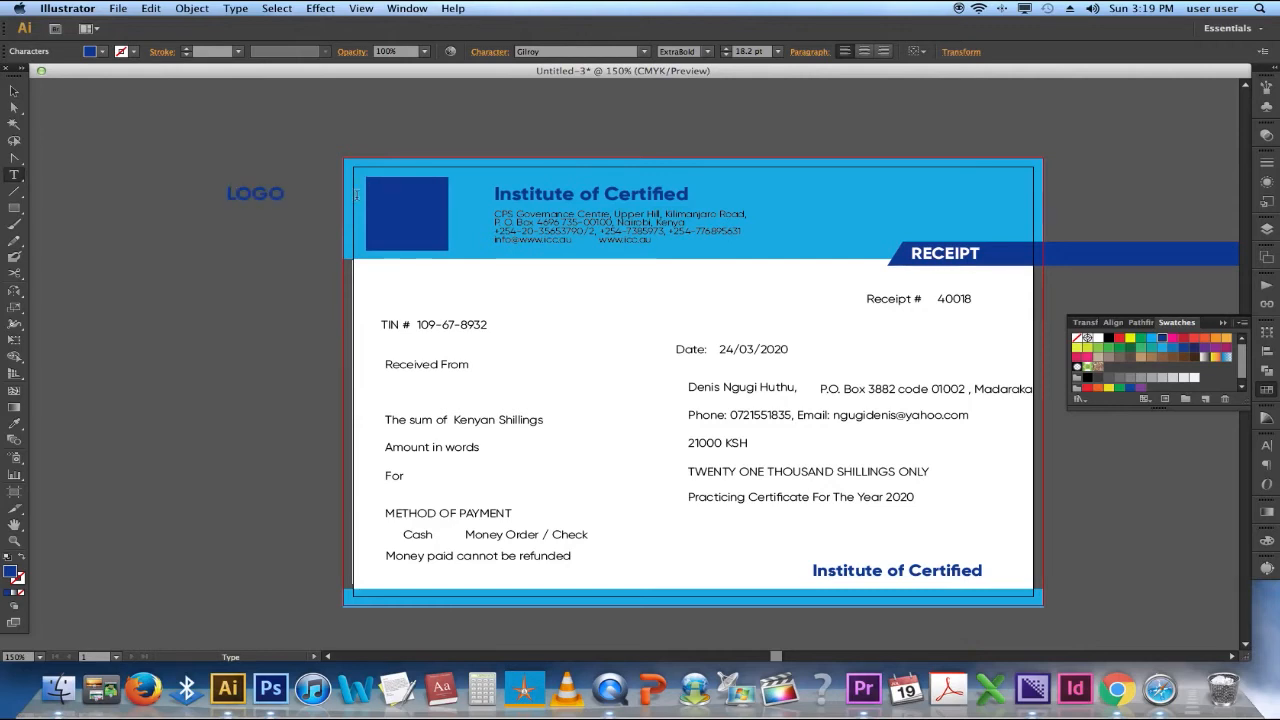
{"action": "type", "text": " HERE"}
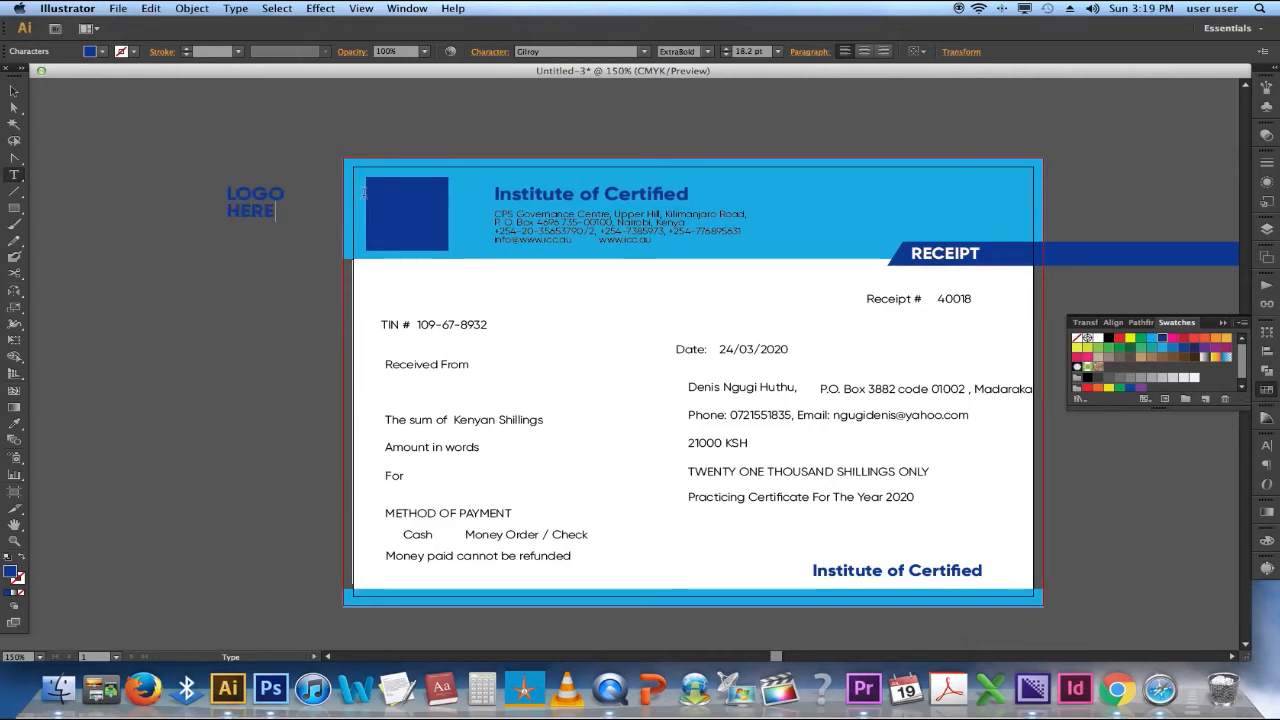
{"action": "key", "text": "super+a"}
{"action": "key", "text": "super+shift+c"}
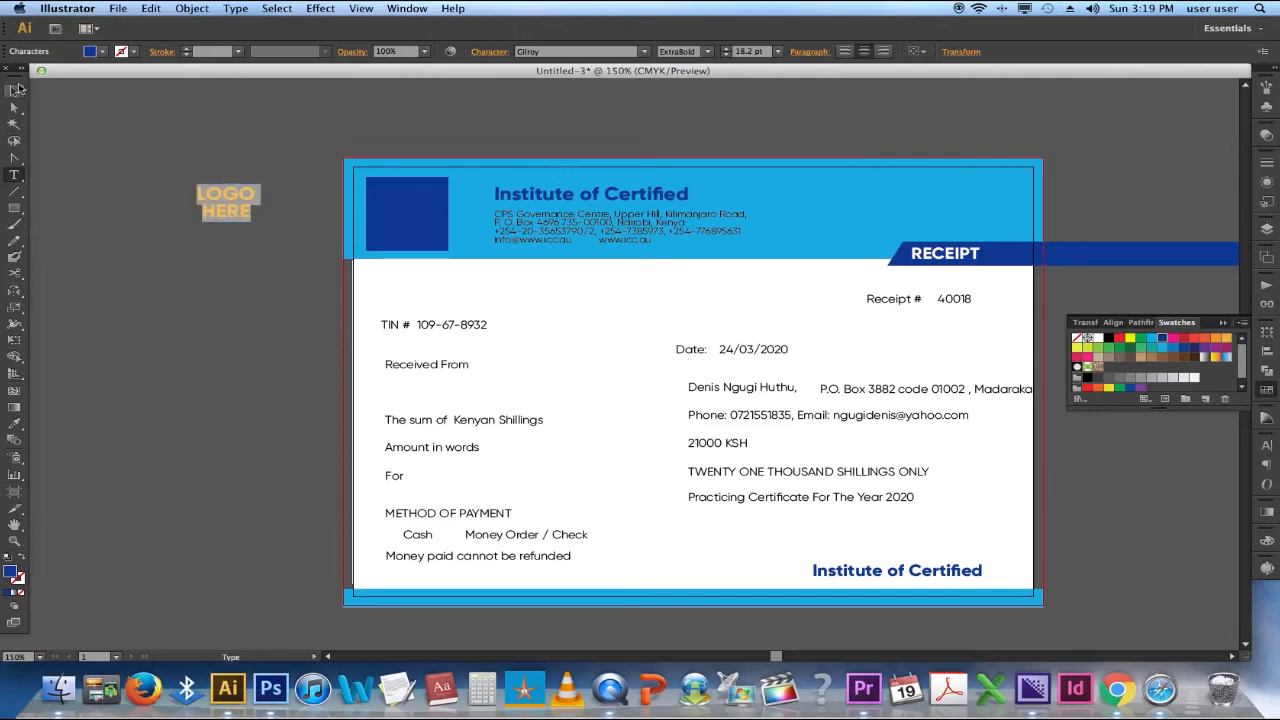
- Move the LOGO HERE text onto the dark blue square, colour it white and centre it within the square
{"action": "left_click", "coordinate": [14, 107]}
{"action": "left_click", "coordinate": [14, 91]}
{"action": "left_click_drag", "start_coordinate": [229, 207], "coordinate": [410, 227]}
{"action": "key", "text": "i"}
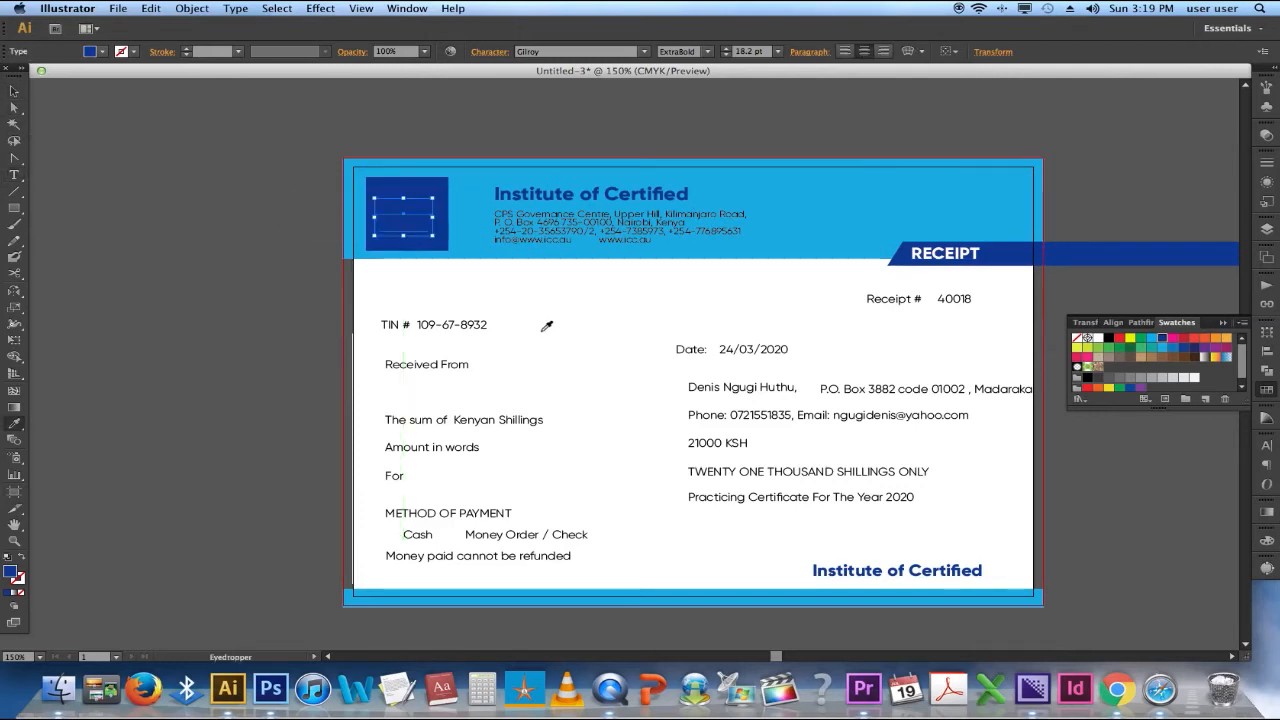
{"action": "left_click", "coordinate": [368, 230]}
{"action": "key", "text": "super+z"}
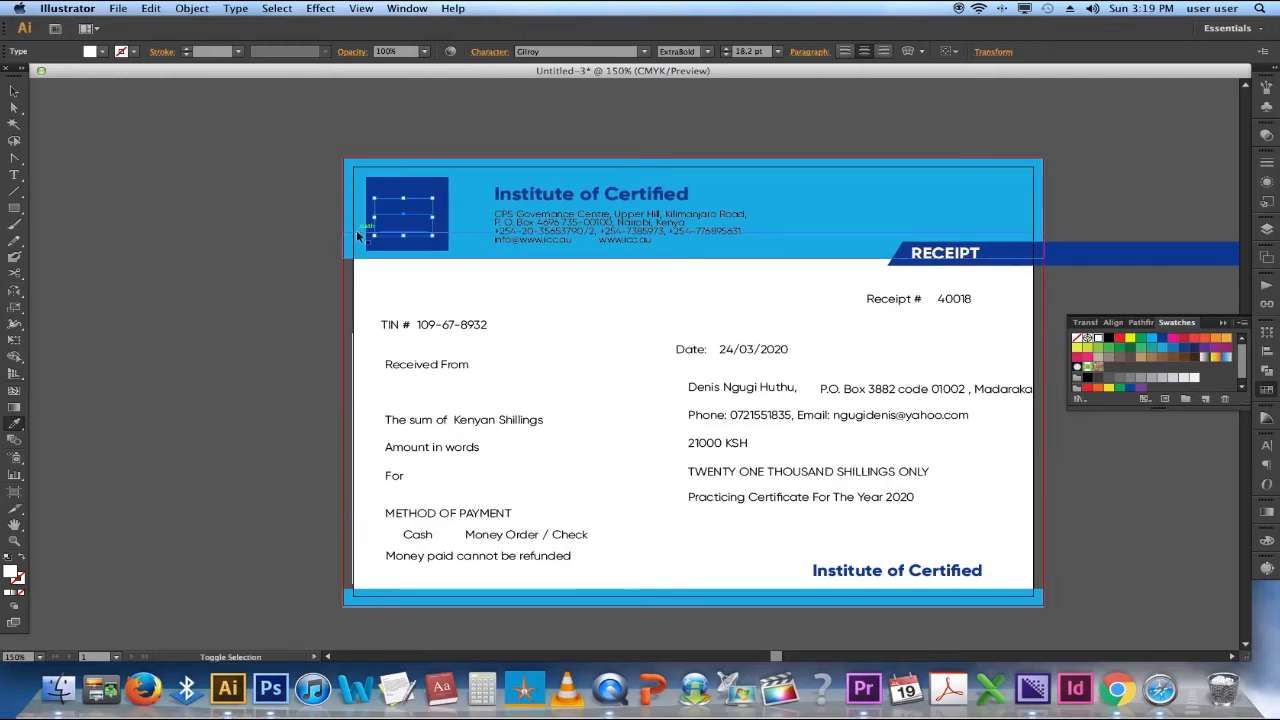
{"action": "key", "text": "v"}
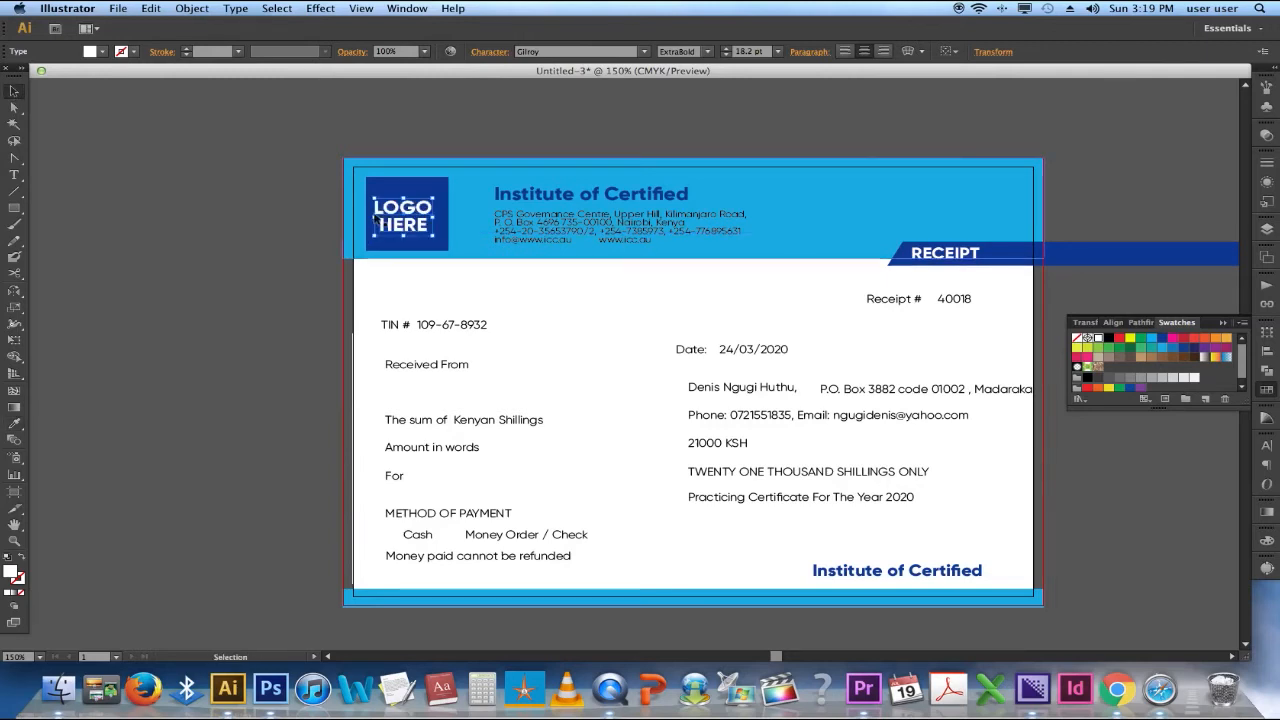
{"action": "left_click_drag", "start_coordinate": [372, 198], "coordinate": [442, 193]}
- Colour the header's address block white
{"action": "left_click", "coordinate": [589, 224]}
{"action": "key", "text": "i"}
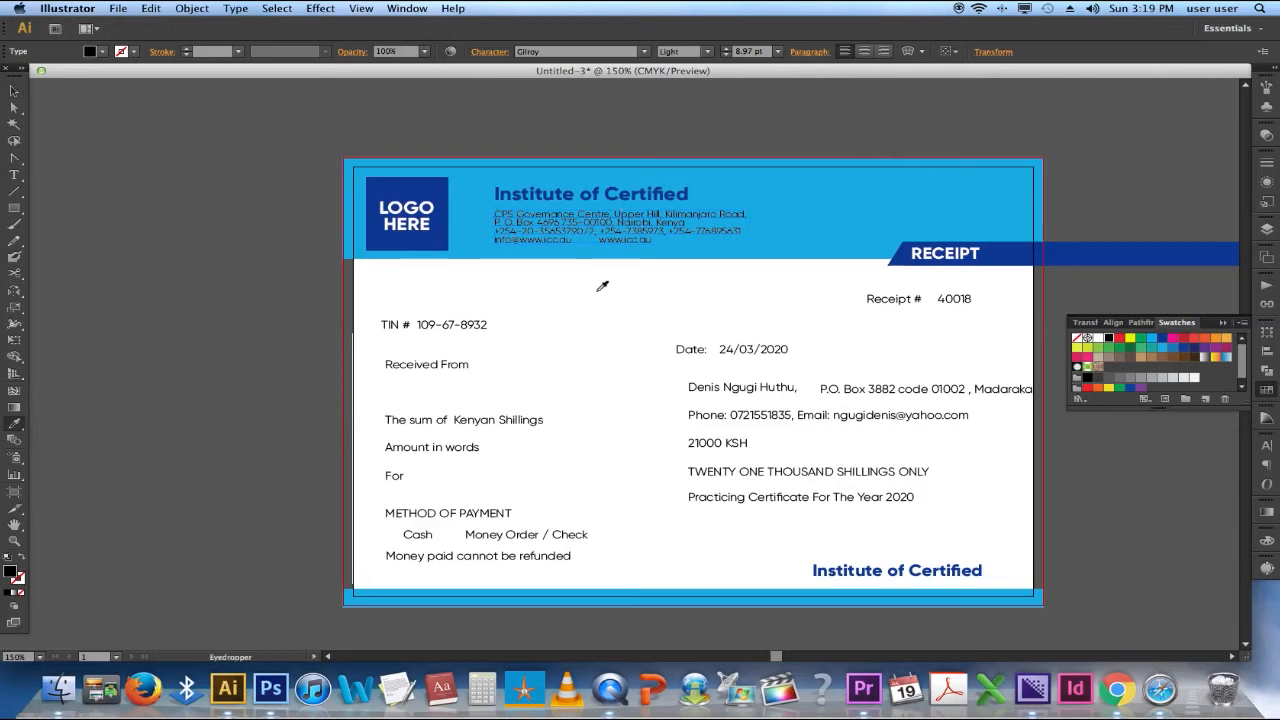
{"action": "left_click", "coordinate": [598, 283]}
{"action": "key", "text": "v"}
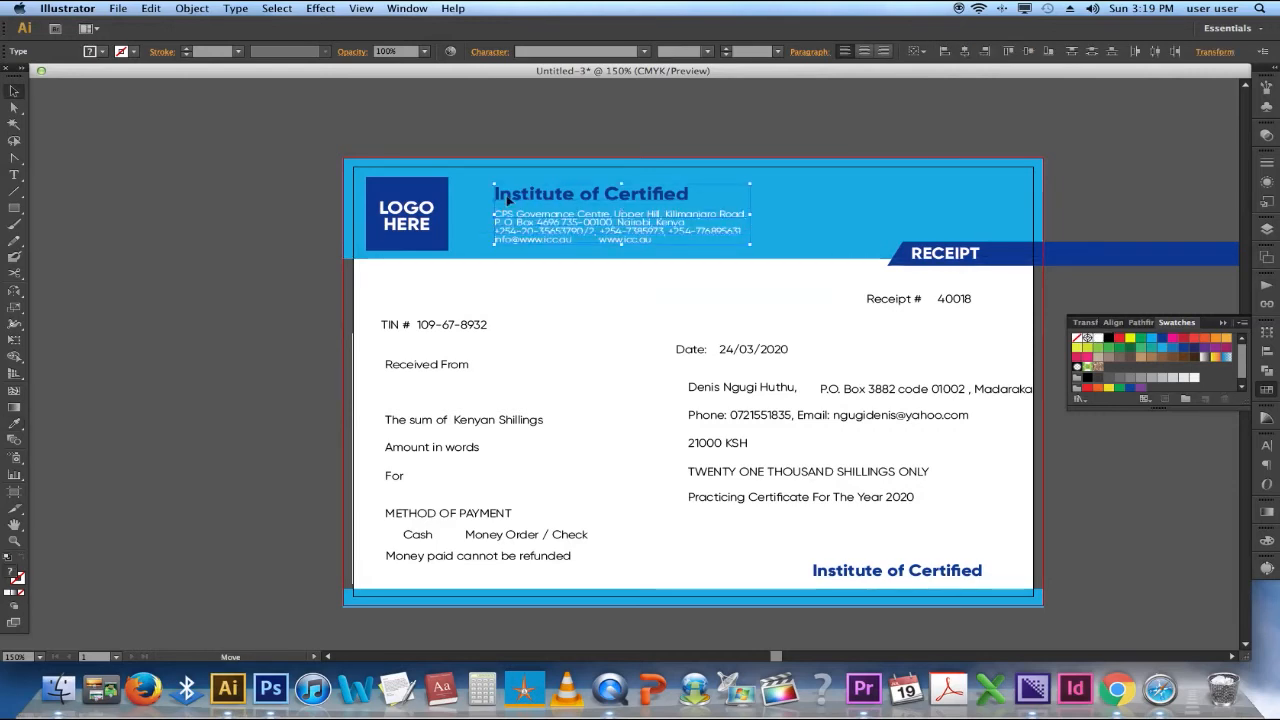
- Move the institute heading and address block closer to the logo square, and nudge the address up towards the heading
{"action": "left_click", "coordinate": [549, 198], "text": "shift"}
{"action": "left_click_drag", "start_coordinate": [532, 203], "coordinate": [502, 204]}
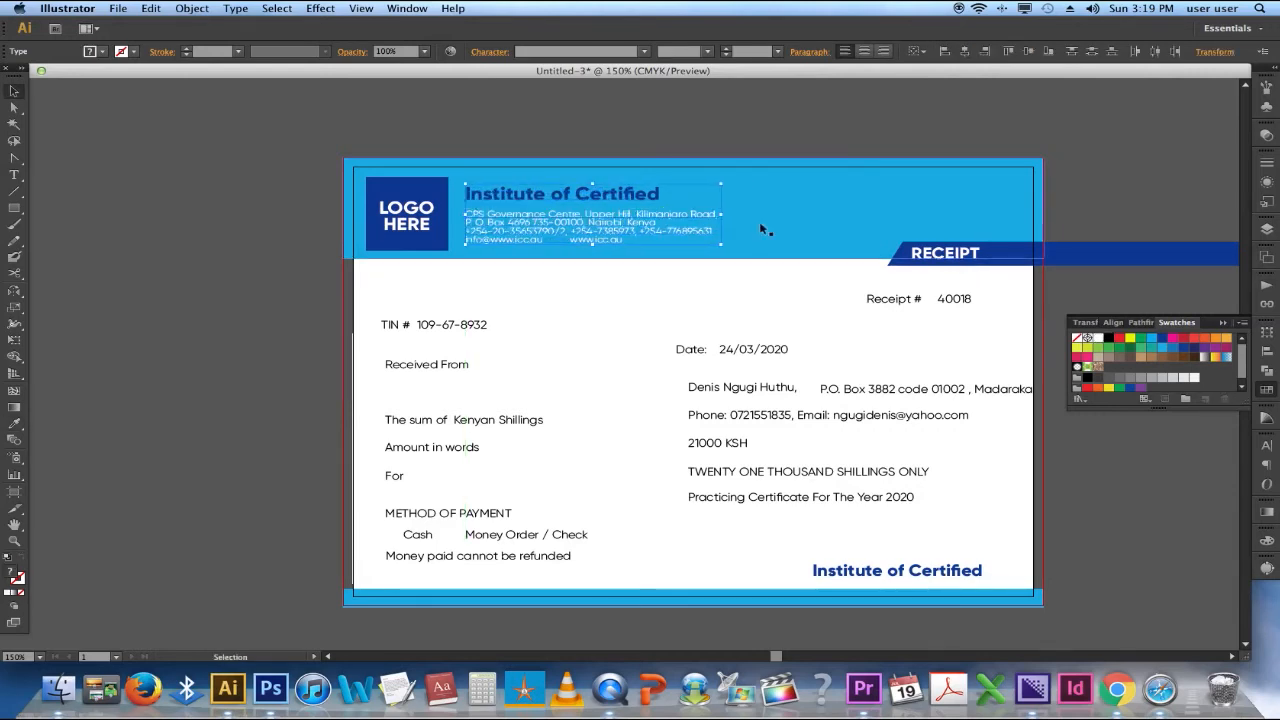
{"action": "left_click", "coordinate": [714, 294]}
{"action": "left_click", "coordinate": [648, 237]}
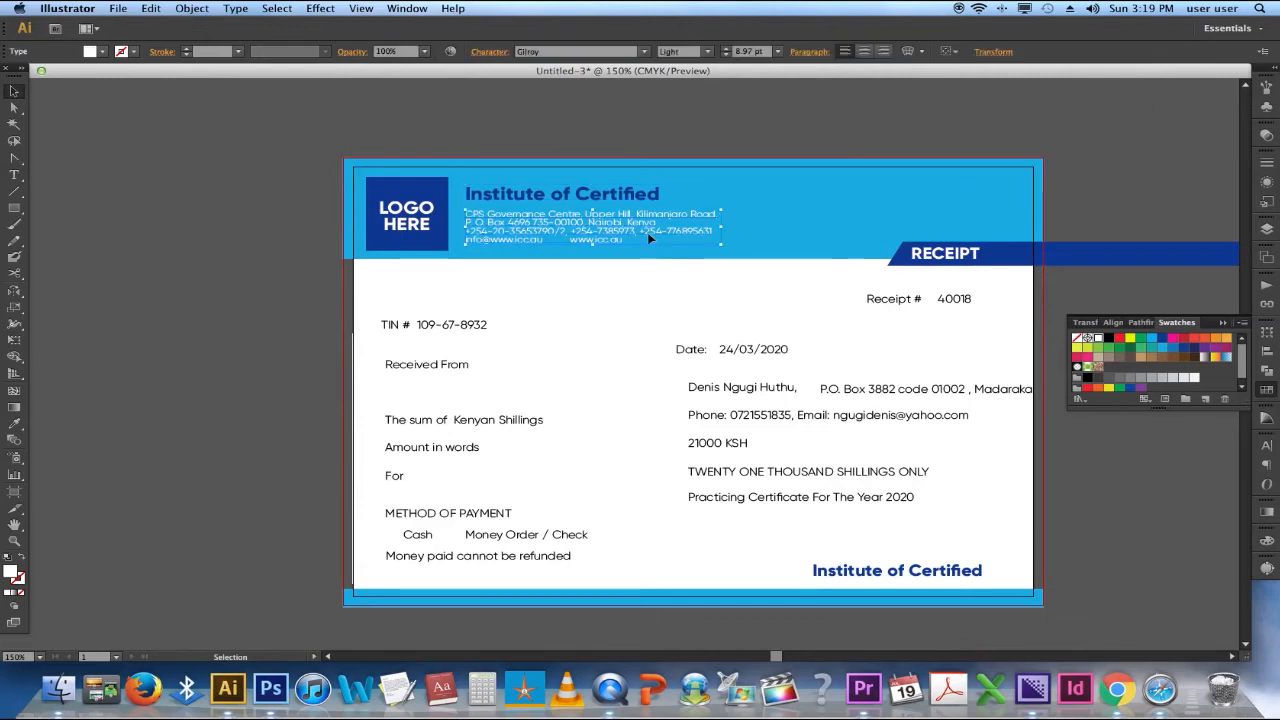
{"action": "key", "text": "Up"}
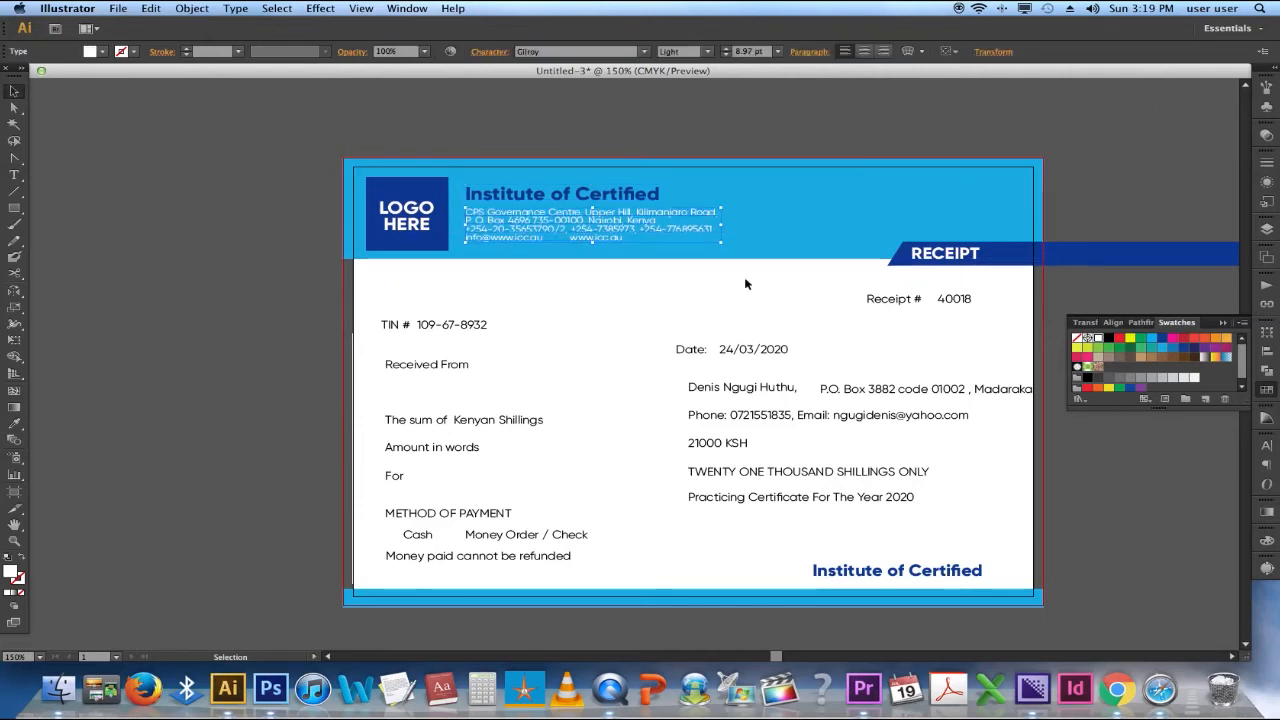
{"action": "left_click", "coordinate": [746, 280]}
- Reduce the header bar's copy to a thin strip along the header's lower edge and fill it with dark blue
{"action": "left_click", "coordinate": [783, 236]}
{"action": "left_click_drag", "start_coordinate": [693, 233], "coordinate": [716, 265]}
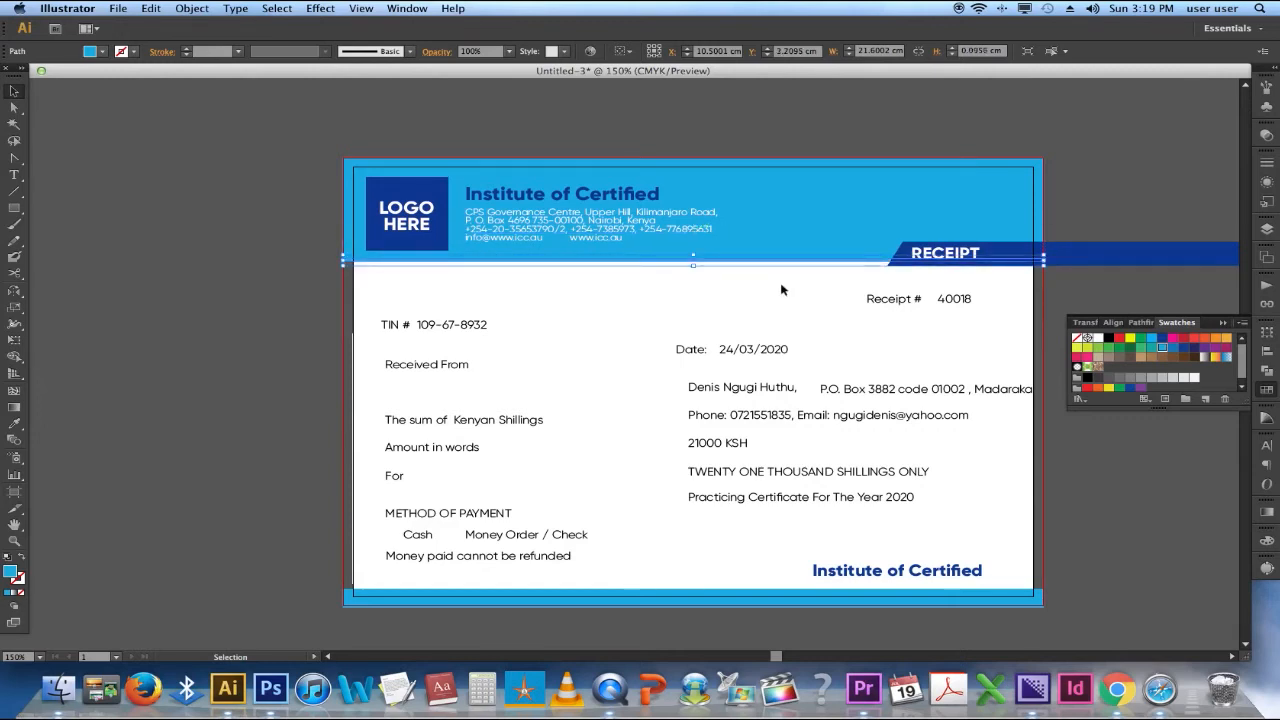
{"action": "left_click", "coordinate": [781, 283]}
{"action": "left_click", "coordinate": [773, 263]}
{"action": "left_click", "coordinate": [1150, 347]}
{"action": "left_click", "coordinate": [1037, 302]}
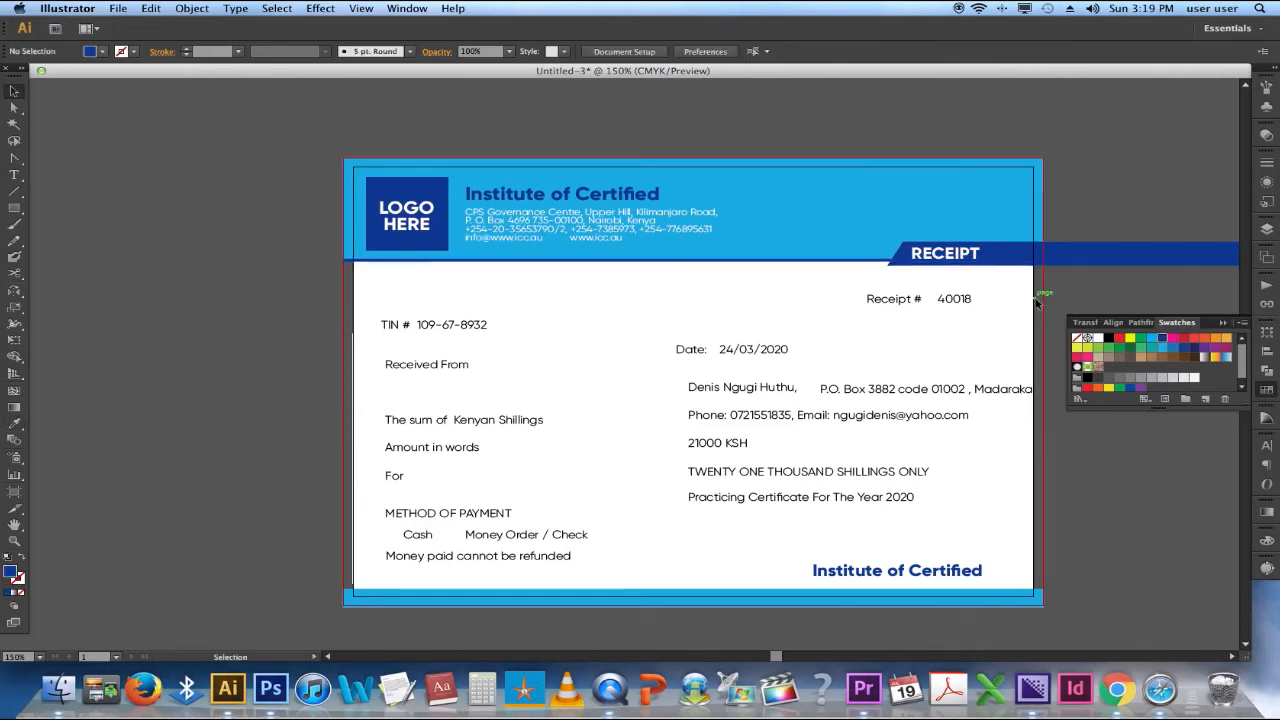
{"action": "left_click", "coordinate": [663, 232]}
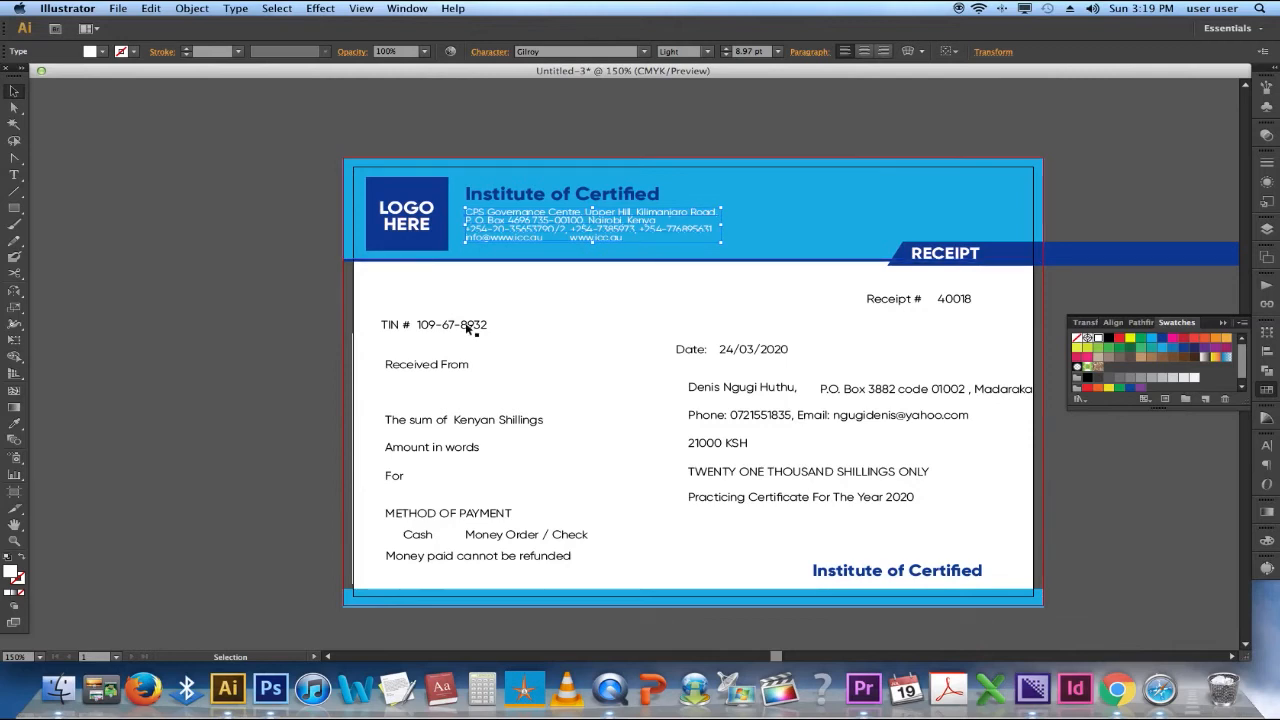
{"action": "left_click_drag", "start_coordinate": [474, 329], "coordinate": [466, 290]}
{"action": "key", "text": "ctrl+z"}
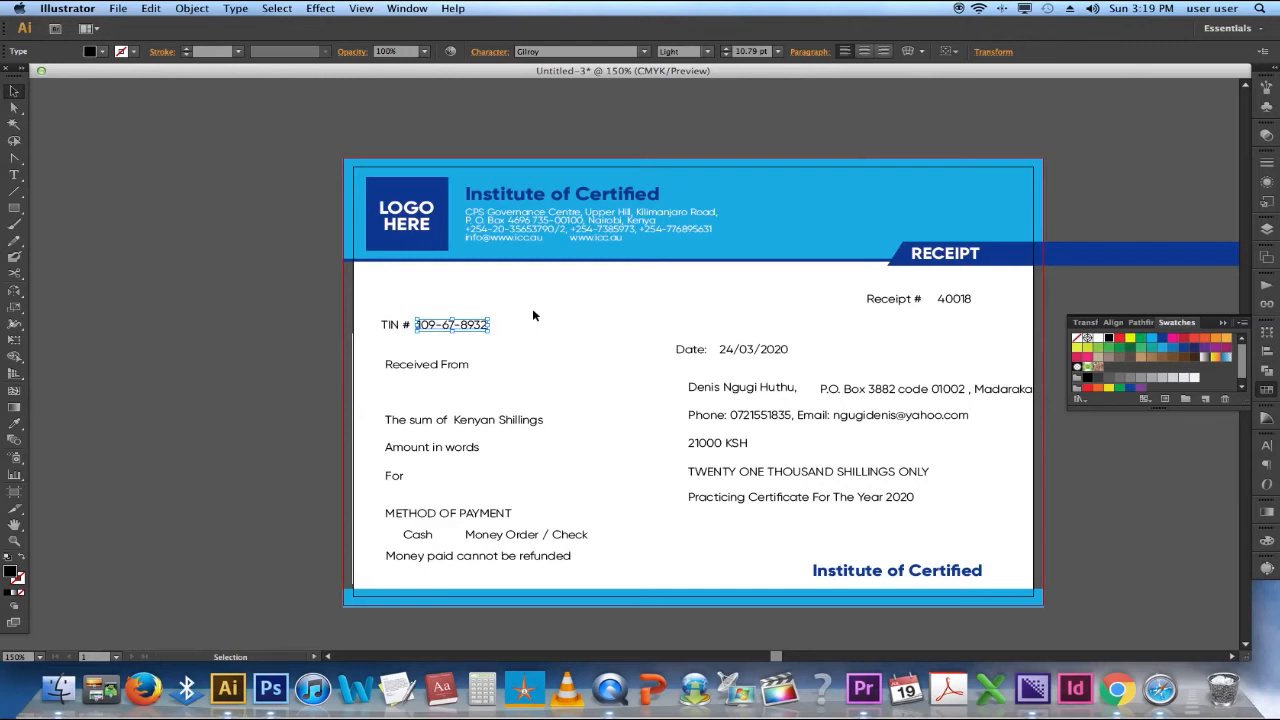
{"action": "left_click", "coordinate": [409, 309]}
{"action": "left_click_drag", "start_coordinate": [370, 307], "coordinate": [994, 348]}
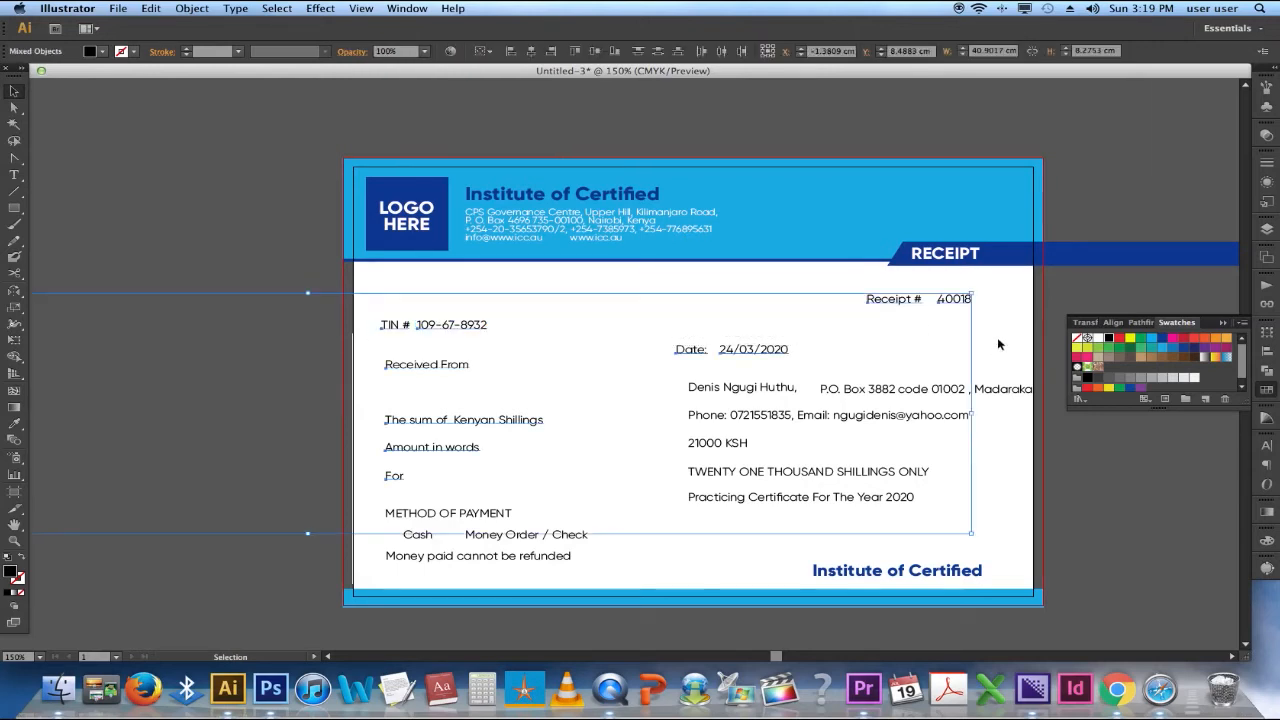
{"action": "left_click", "coordinate": [992, 307]}
- Align the TIN, Date and Receipt number entries in one row and move the row up about 0.24 cm
{"action": "key", "text": "a"}
{"action": "left_click_drag", "start_coordinate": [991, 294], "coordinate": [396, 364]}
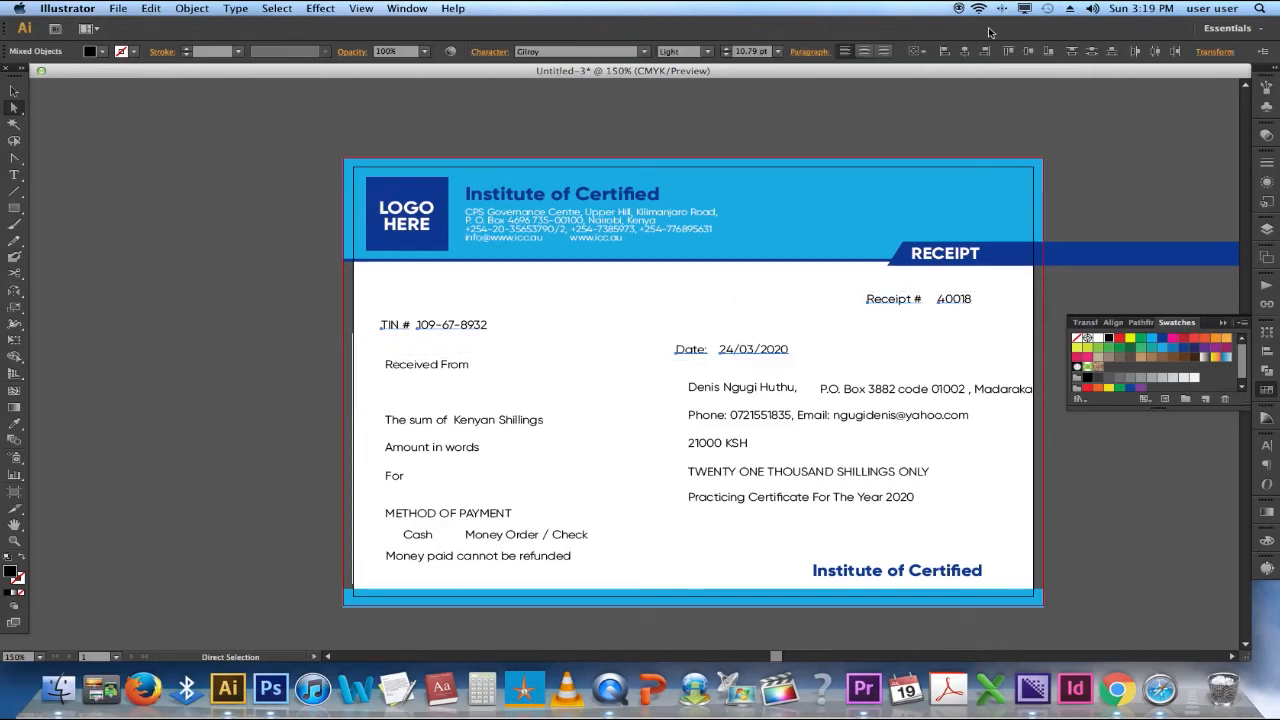
{"action": "left_click", "coordinate": [1006, 52]}
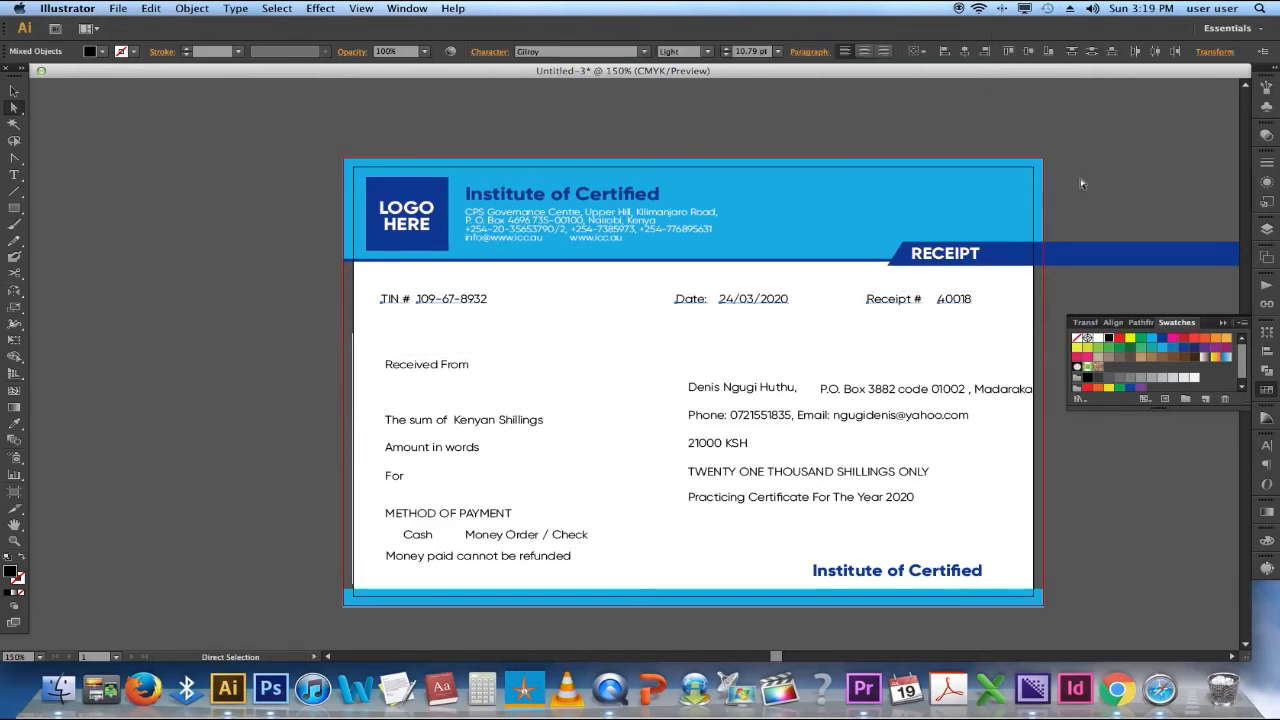
{"action": "key", "text": "Up"}
{"action": "key", "text": "Up"}
{"action": "key", "text": "Up"}
{"action": "key", "text": "Up"}
{"action": "key", "text": "Up"}
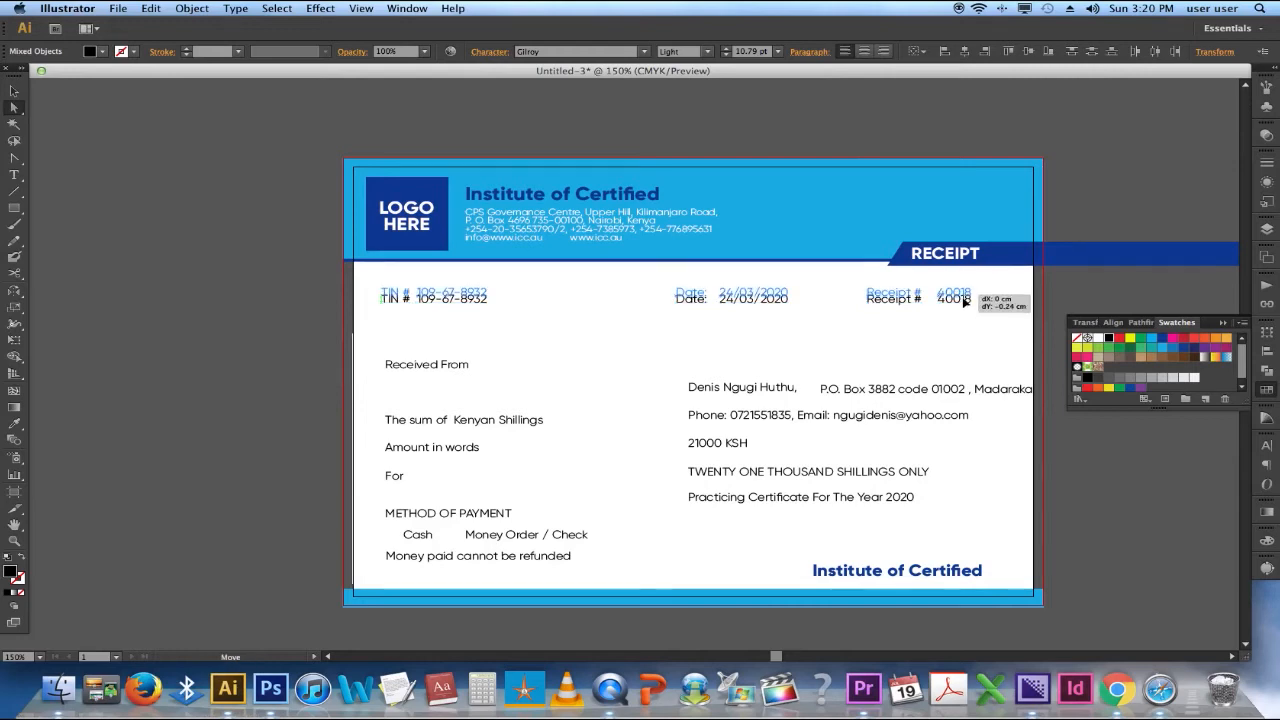
- Draw a horizontal line beneath the TIN, Date and Receipt row, from the TIN value to the end of the receipt number
{"action": "left_click", "coordinate": [977, 319]}
{"action": "key", "text": "backslash"}
{"action": "left_click_drag", "start_coordinate": [416, 303], "coordinate": [979, 304]}
{"action": "key", "text": "v"}
{"action": "left_click", "coordinate": [1010, 318]}
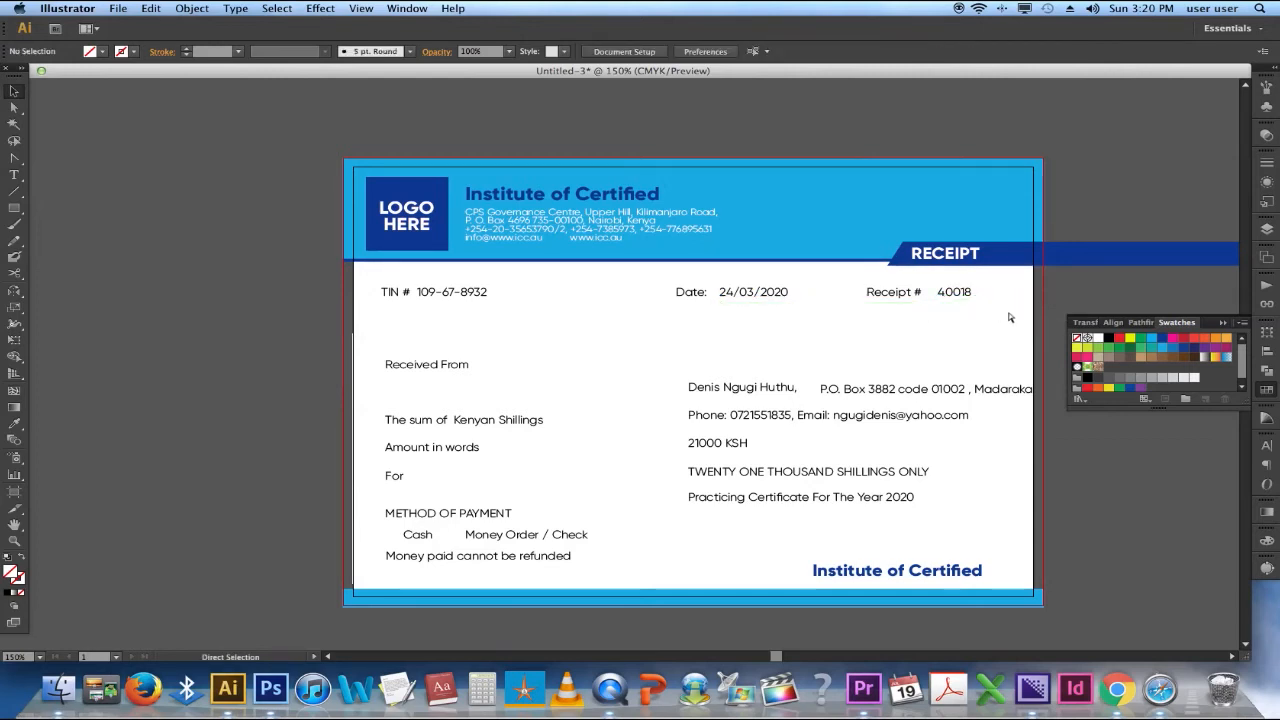
- Place separate underlines beneath the TIN, date and receipt values, shortening the one beneath the receipt number to about 1.18 cm
{"action": "left_click", "coordinate": [1009, 310]}
{"action": "left_click_drag", "start_coordinate": [770, 303], "coordinate": [726, 317]}
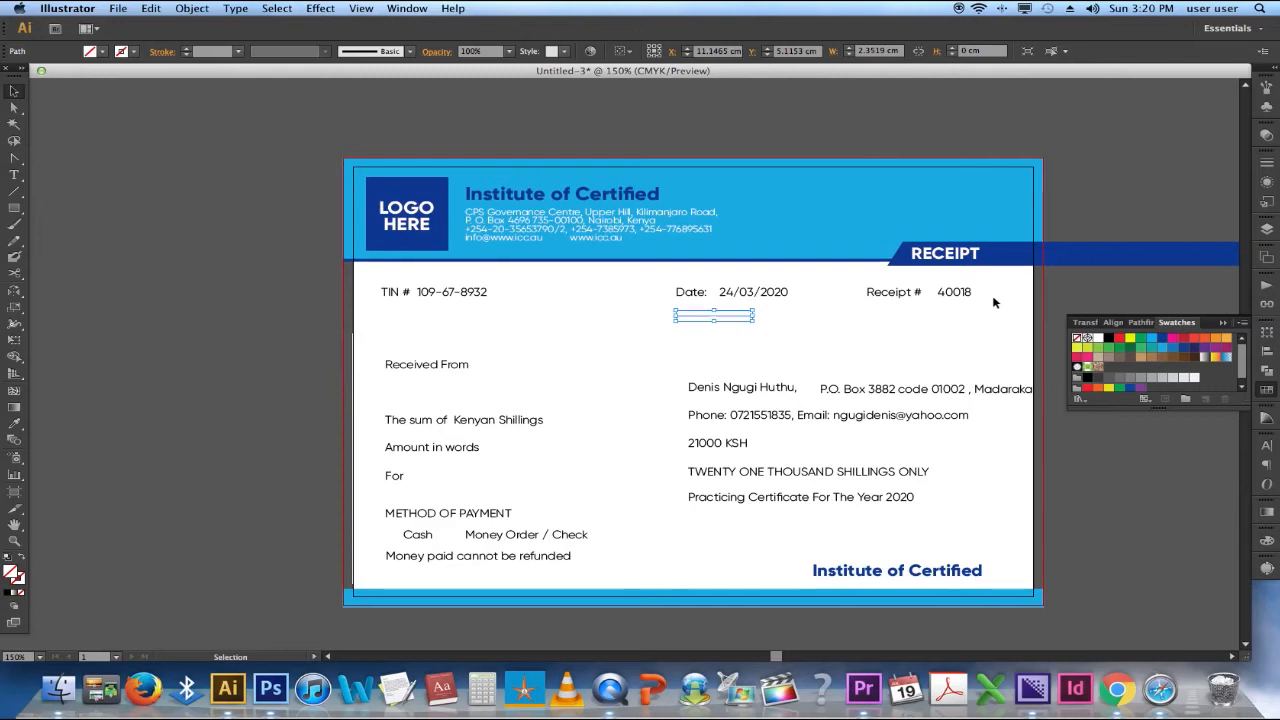
{"action": "key", "text": "super+z"}
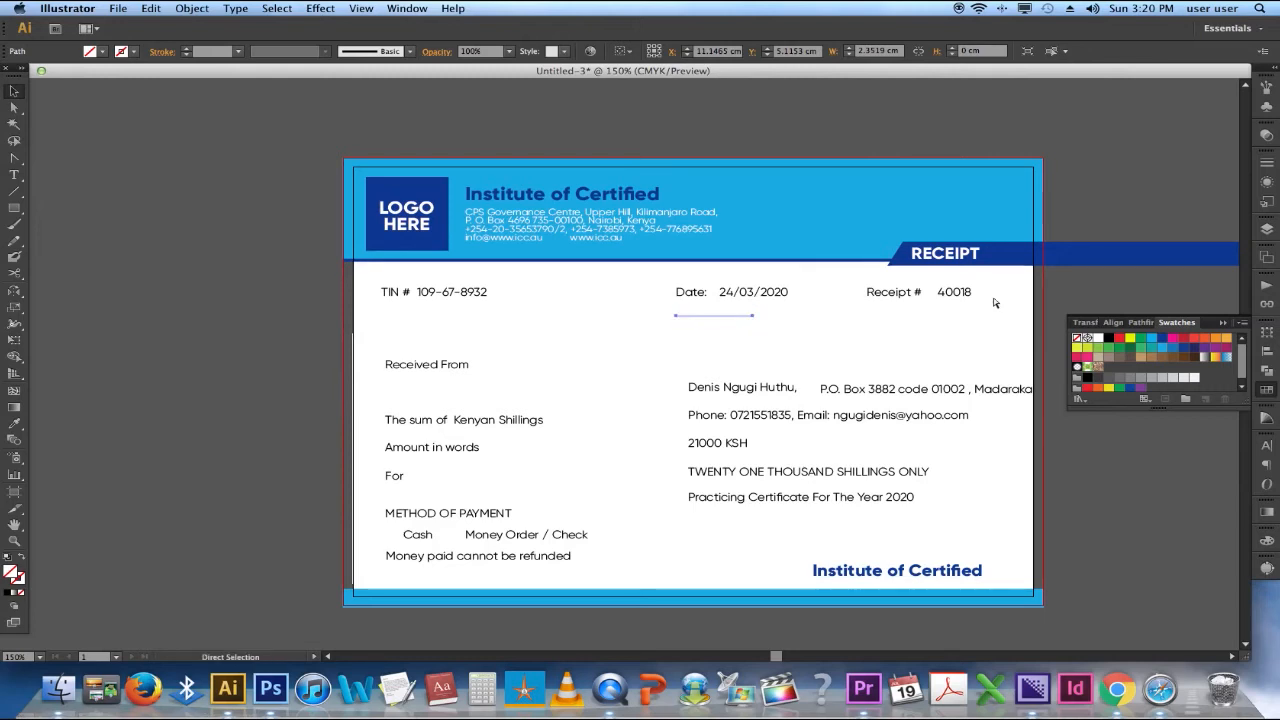
{"action": "left_click", "coordinate": [990, 311]}
{"action": "left_click", "coordinate": [1012, 318]}
{"action": "left_click", "coordinate": [1007, 302]}
{"action": "left_click_drag", "start_coordinate": [1015, 302], "coordinate": [977, 305]}
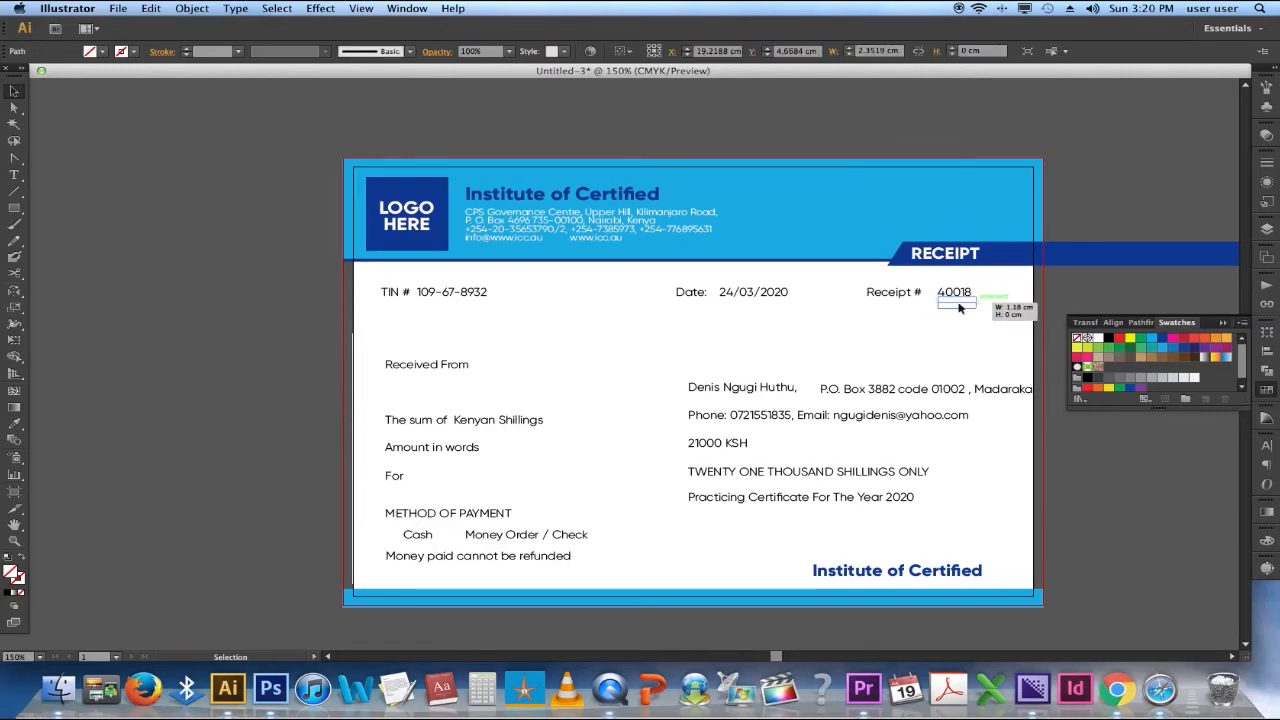
- Apply a 1 pt stroke to the underlines beneath the receipt number, date and TIN values
{"action": "left_click", "coordinate": [768, 304], "text": "shift"}
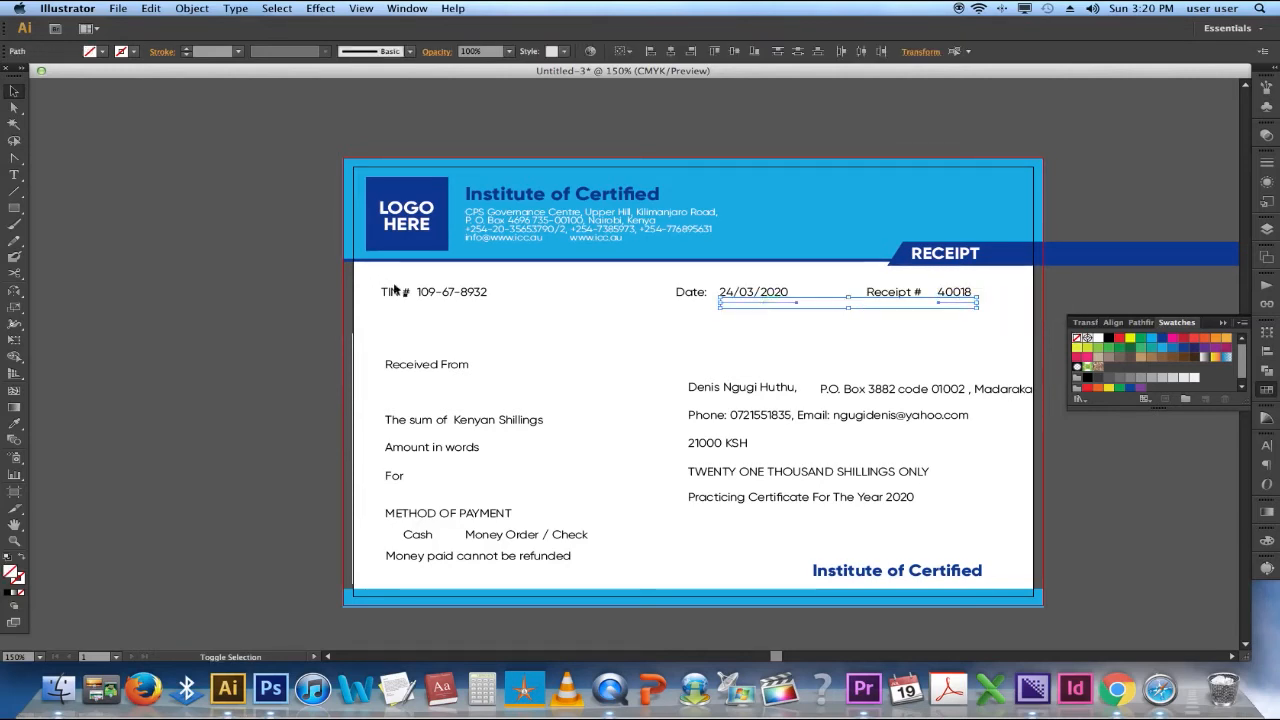
{"action": "left_click", "coordinate": [451, 302], "text": "shift"}
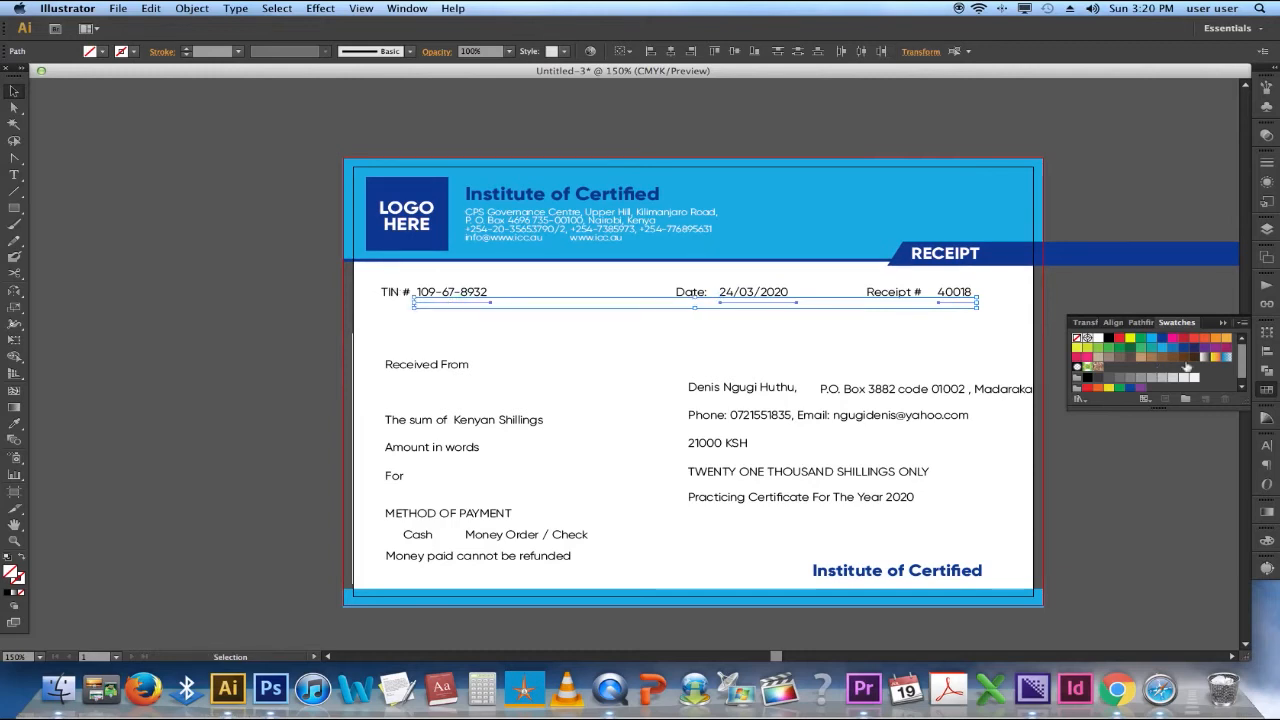
{"action": "left_click", "coordinate": [1266, 162]}
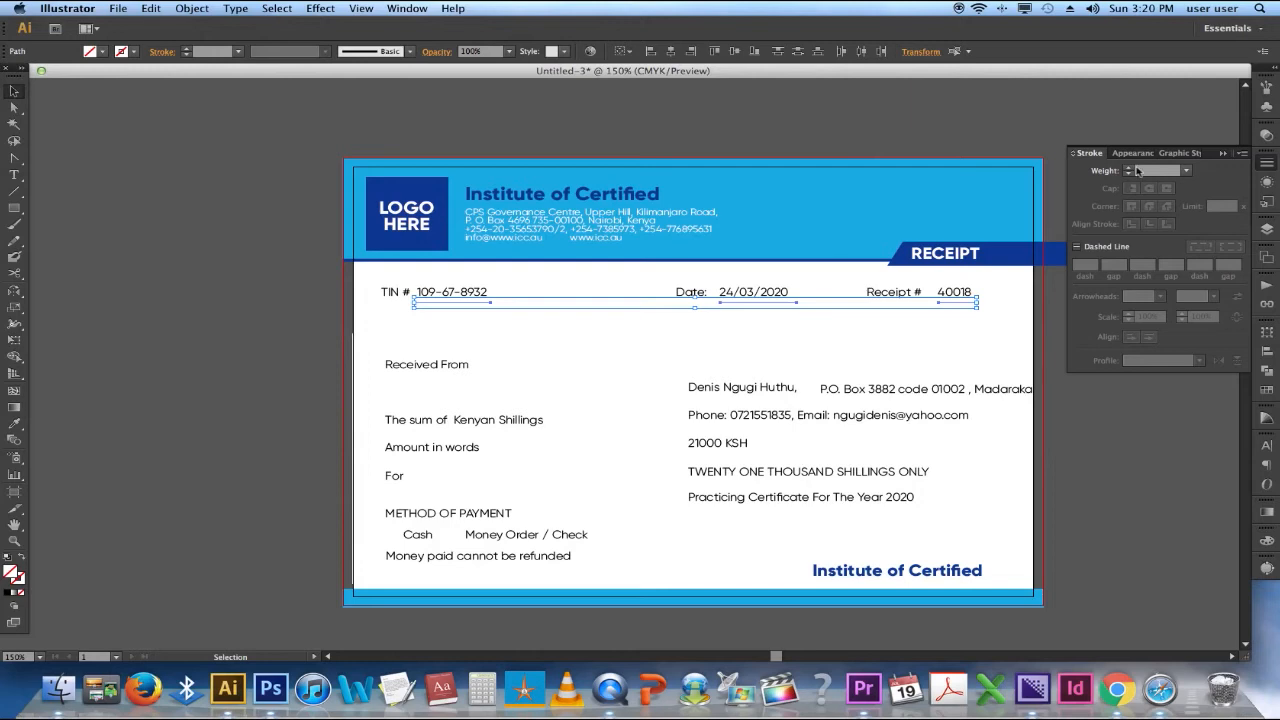
{"action": "left_click", "coordinate": [1128, 169]}
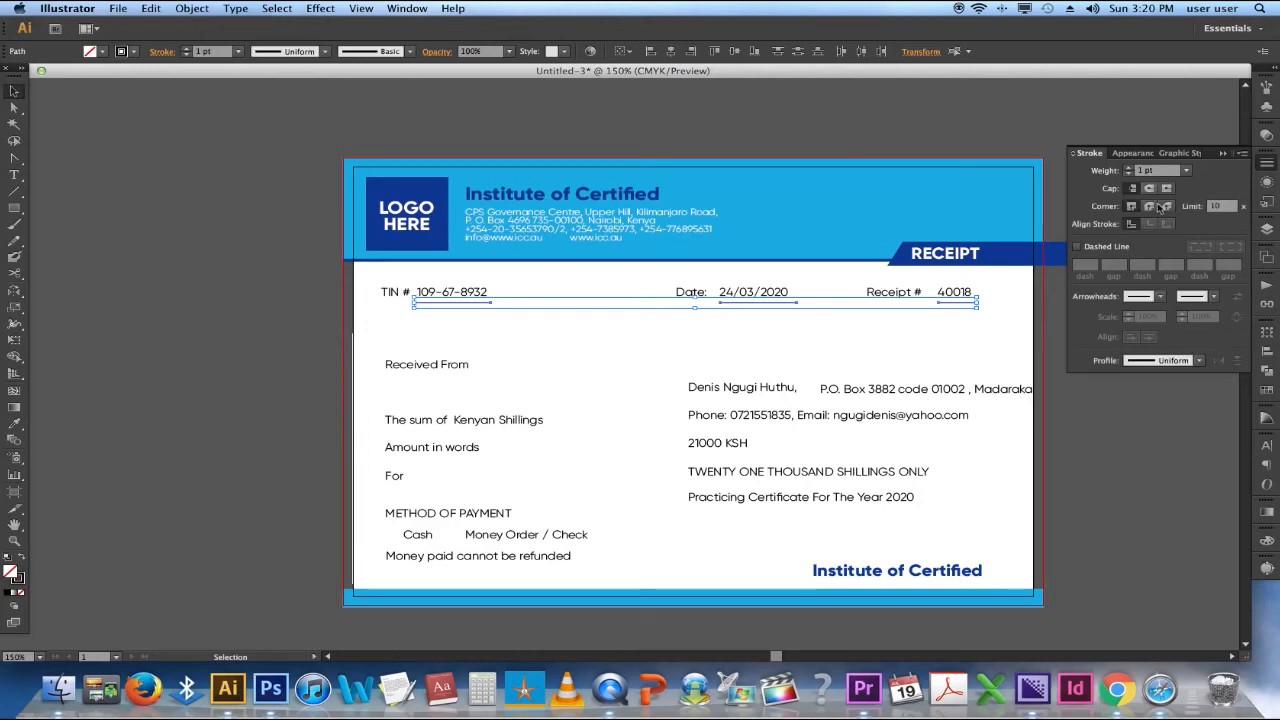
{"action": "left_click", "coordinate": [968, 219]}
- Shorten the underline beneath the date so it ends just past the date text
{"action": "left_click", "coordinate": [925, 319]}
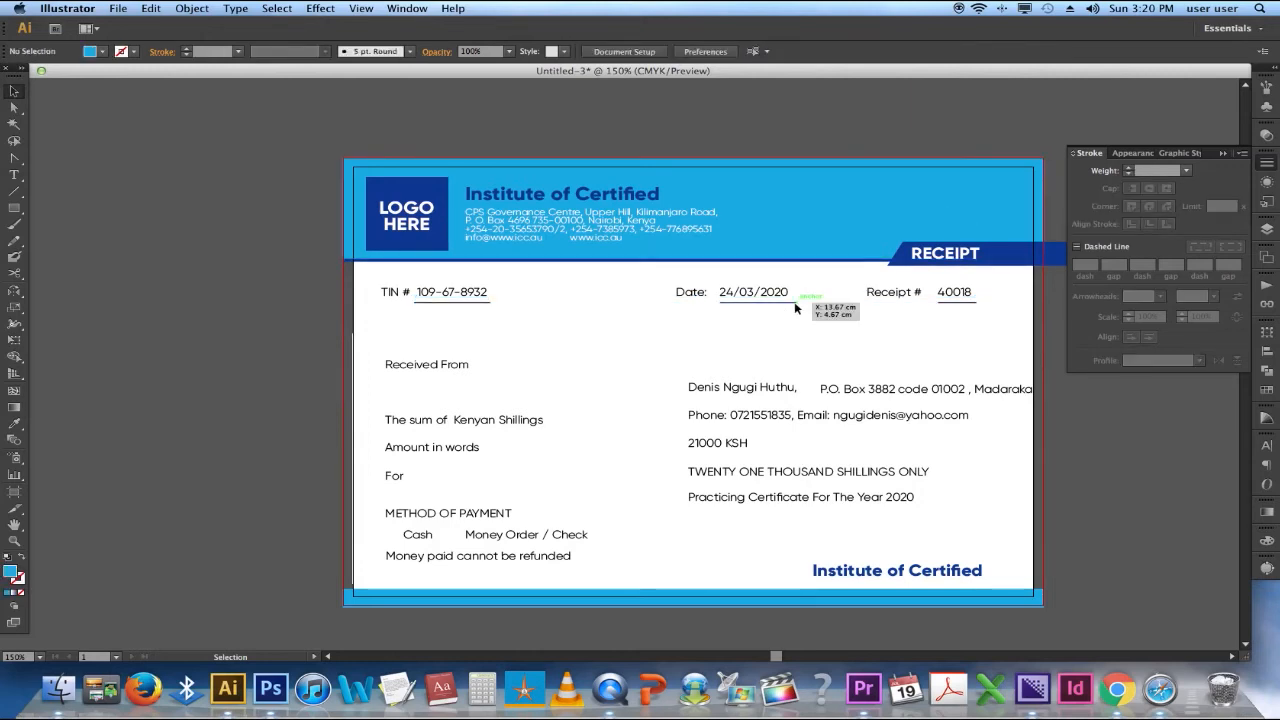
{"action": "left_click", "coordinate": [796, 304]}
{"action": "left_click_drag", "start_coordinate": [797, 303], "coordinate": [790, 303]}
{"action": "left_click", "coordinate": [819, 313]}
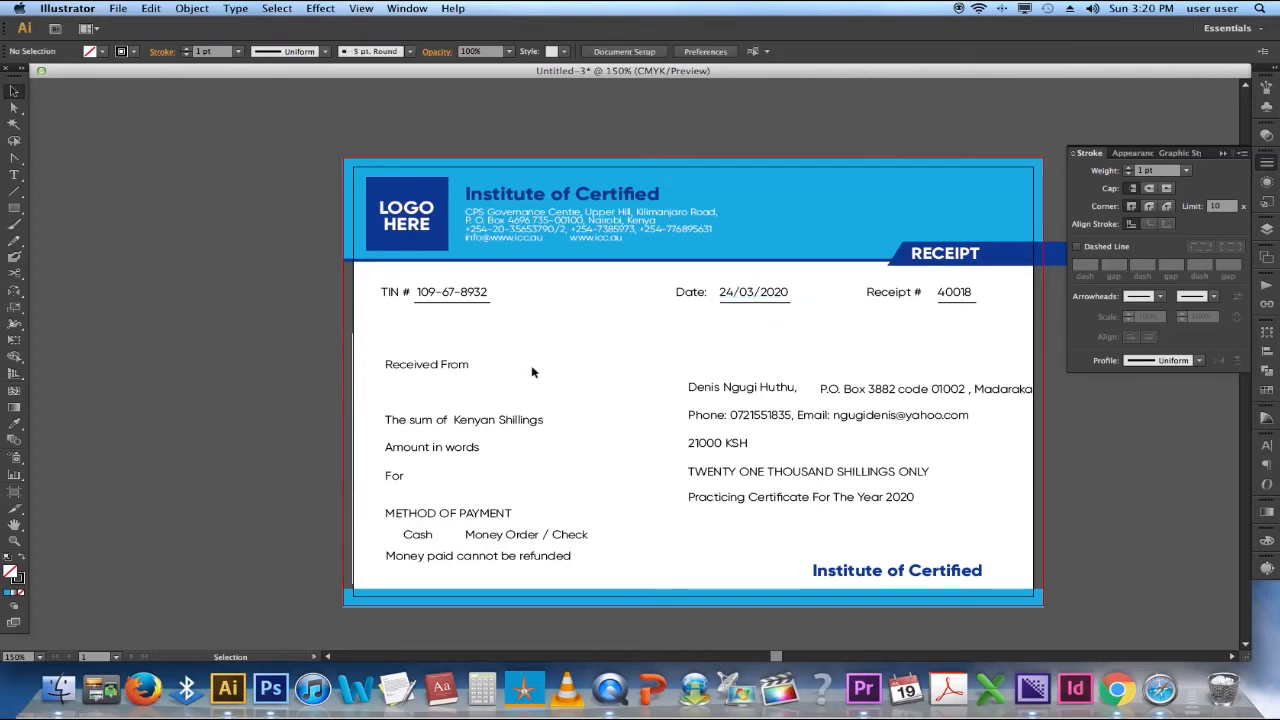
{"action": "left_click_drag", "start_coordinate": [415, 347], "coordinate": [925, 400]}
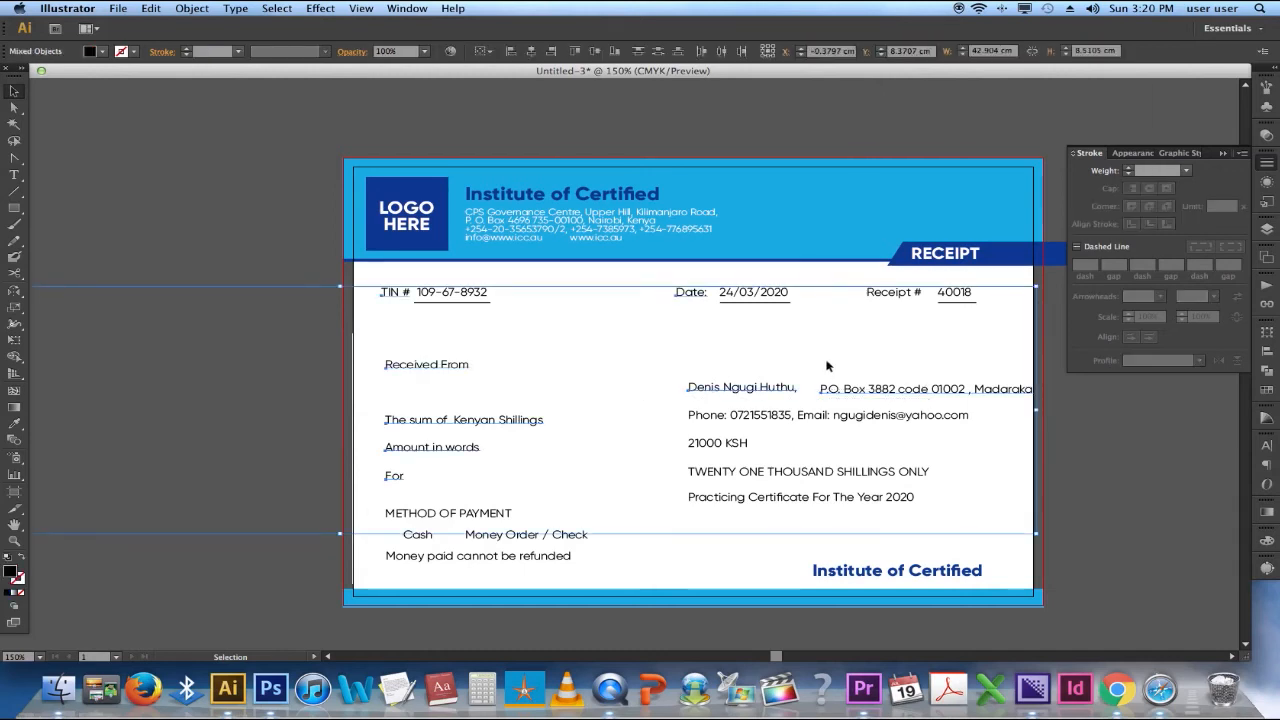
{"action": "left_click", "coordinate": [686, 366]}
{"action": "left_click_drag", "start_coordinate": [403, 380], "coordinate": [822, 374]}
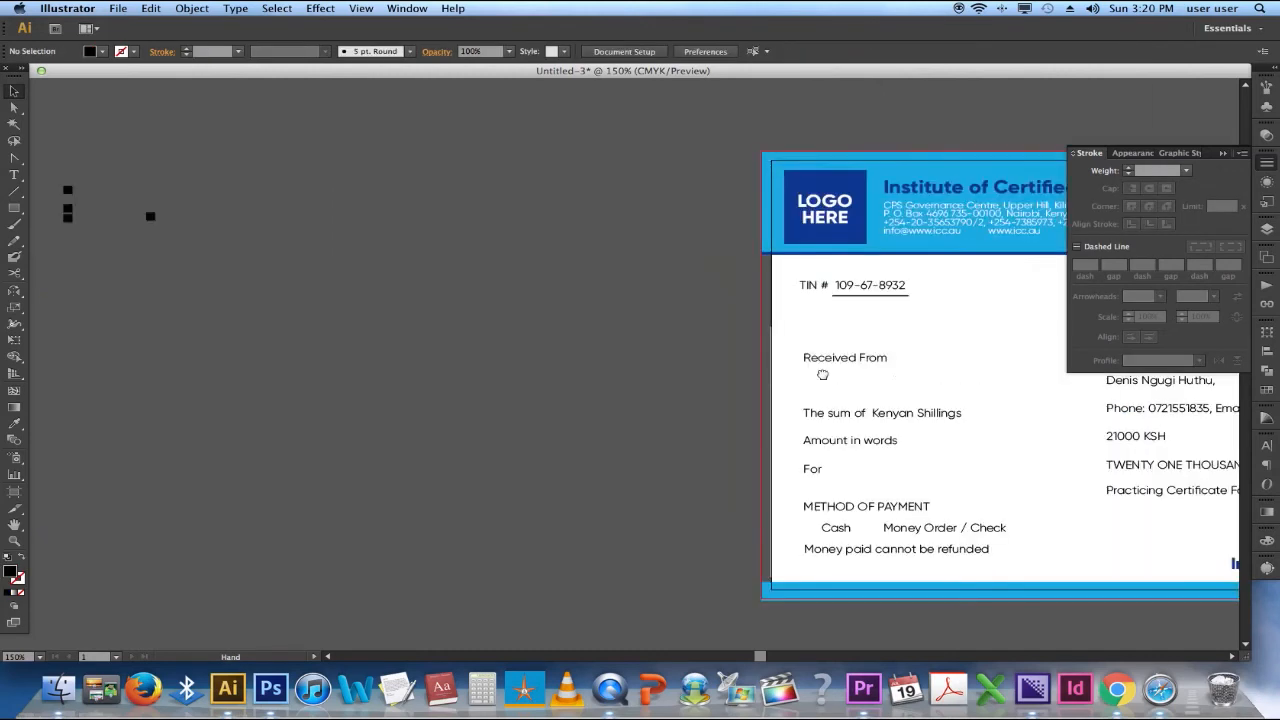
{"action": "key", "text": "super+a"}
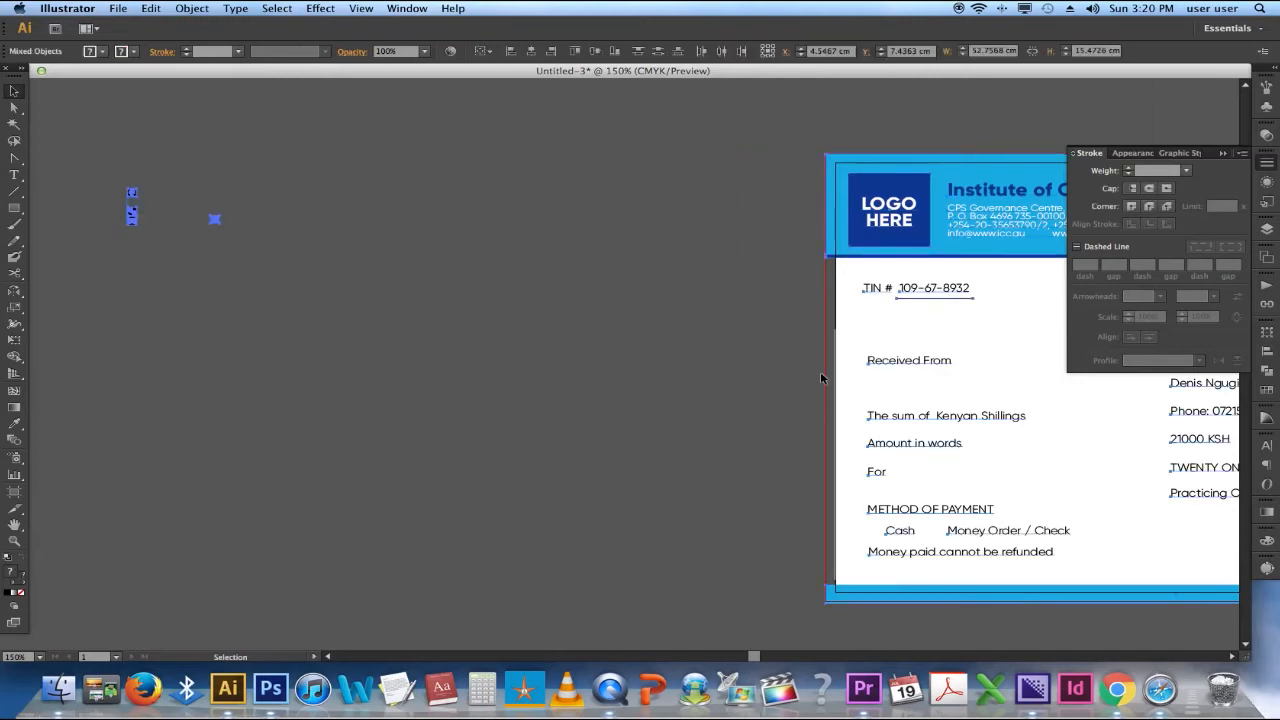
{"action": "key", "text": "space"}
{"action": "left_click_drag", "start_coordinate": [845, 400], "coordinate": [485, 391]}
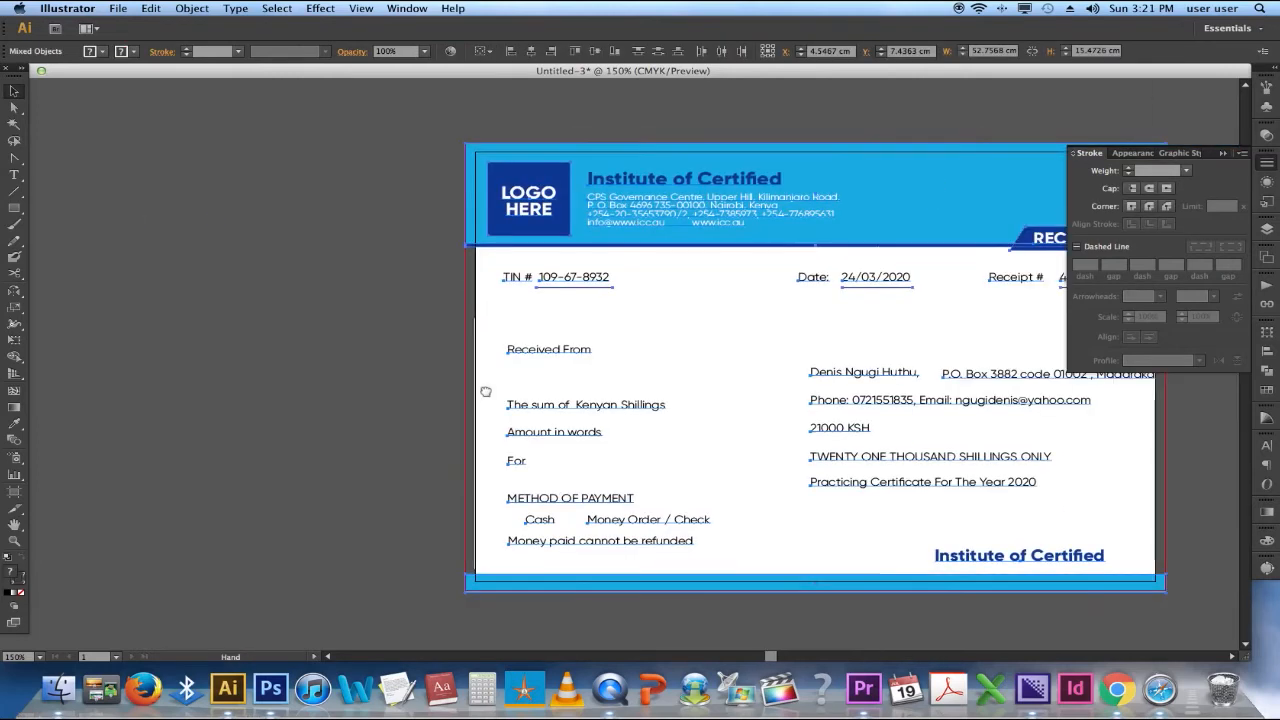
{"action": "left_click", "coordinate": [813, 347]}
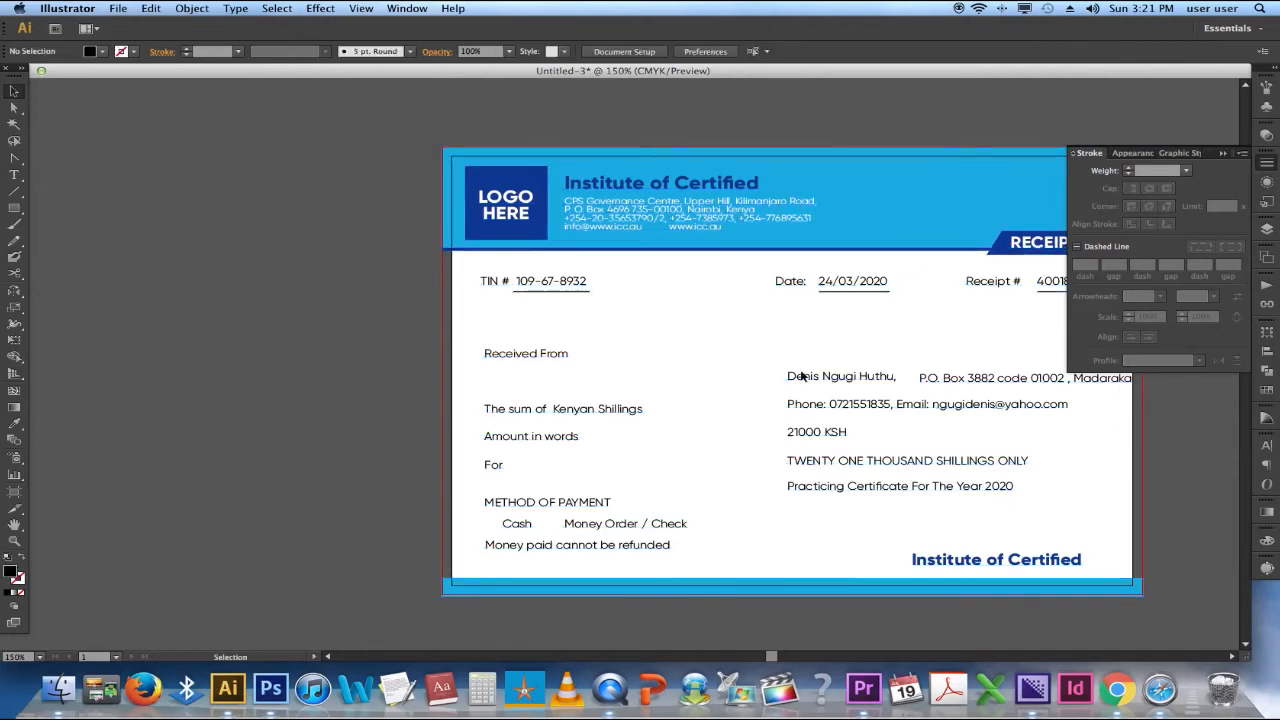
{"action": "left_click", "coordinate": [547, 364]}
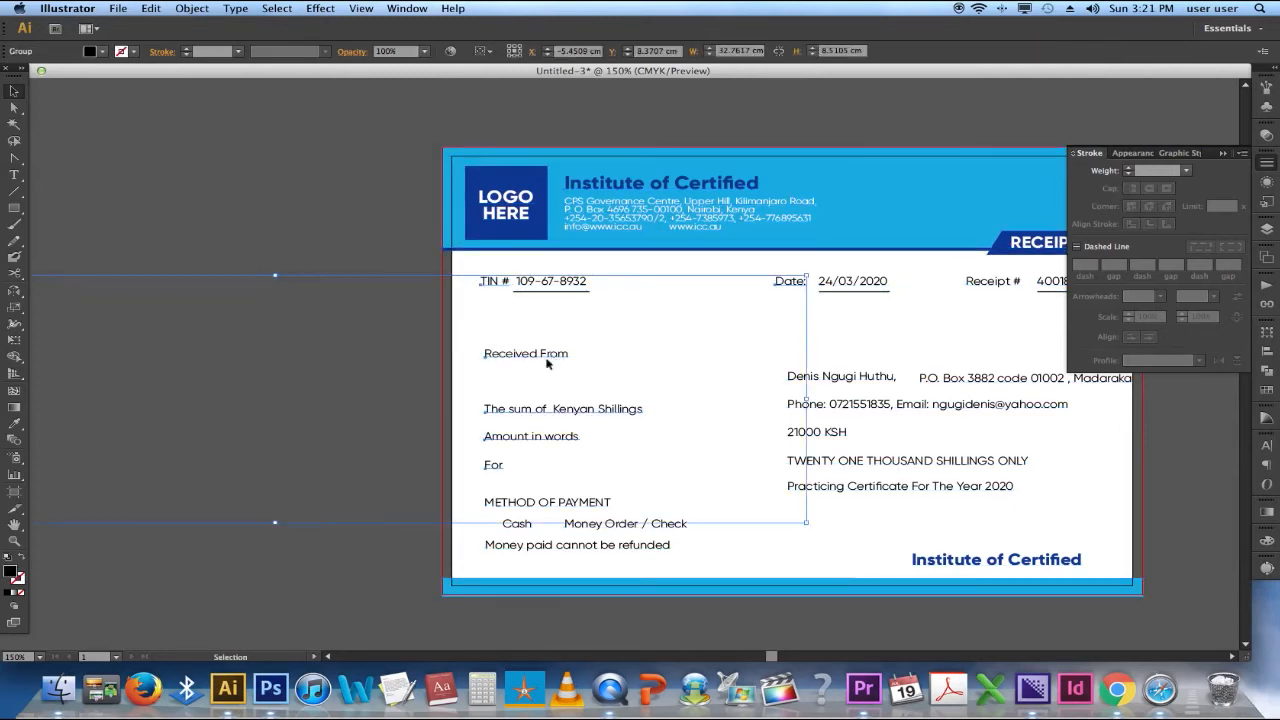
{"action": "left_click", "coordinate": [663, 349]}
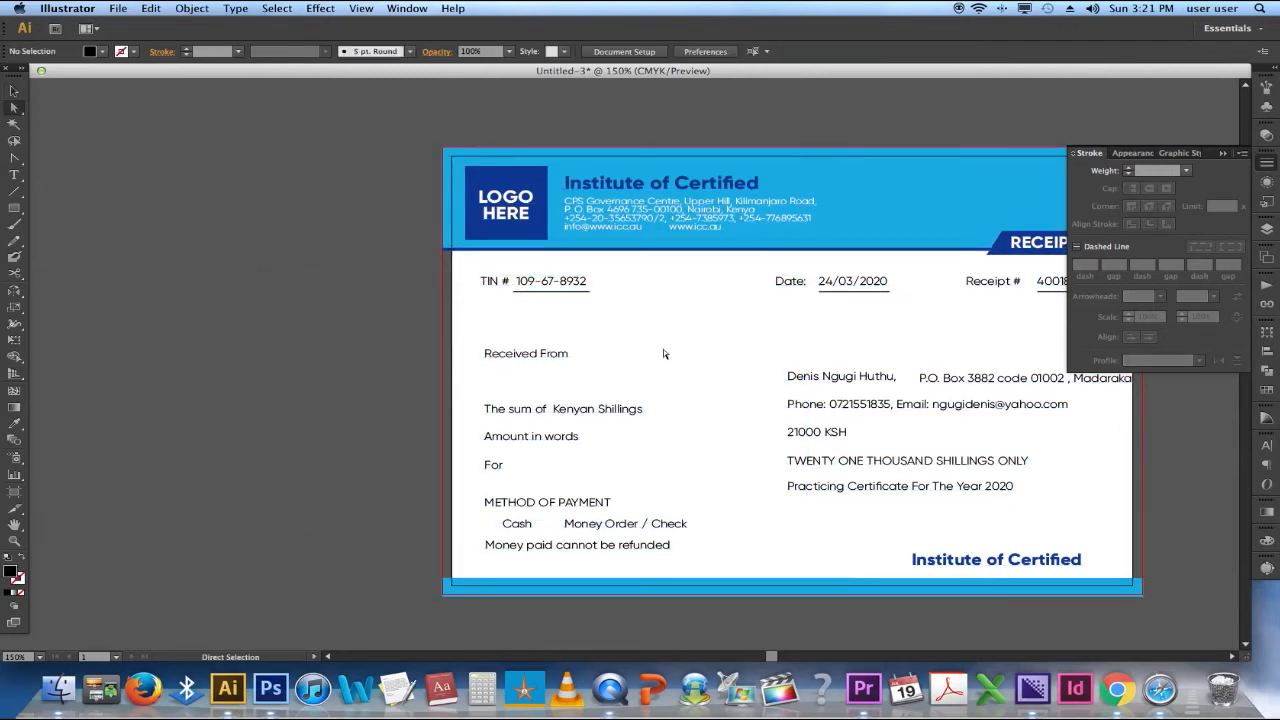
- Align the Received From label with the payer's name and postal address in one row and move the row up about 0.47 cm
{"action": "key", "text": "a"}
{"action": "left_click", "coordinate": [518, 358]}
{"action": "left_click_drag", "start_coordinate": [518, 360], "coordinate": [685, 356]}
{"action": "key", "text": "ctrl+z"}
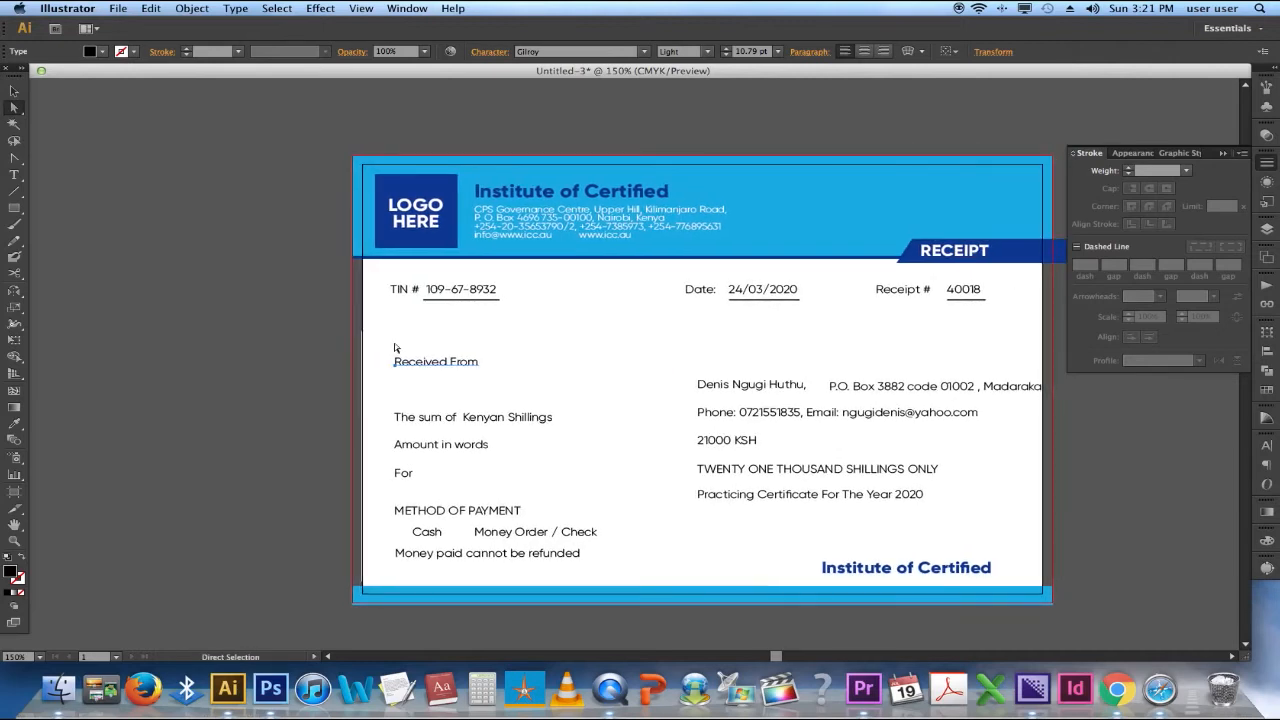
{"action": "left_click_drag", "start_coordinate": [394, 339], "coordinate": [1035, 392]}
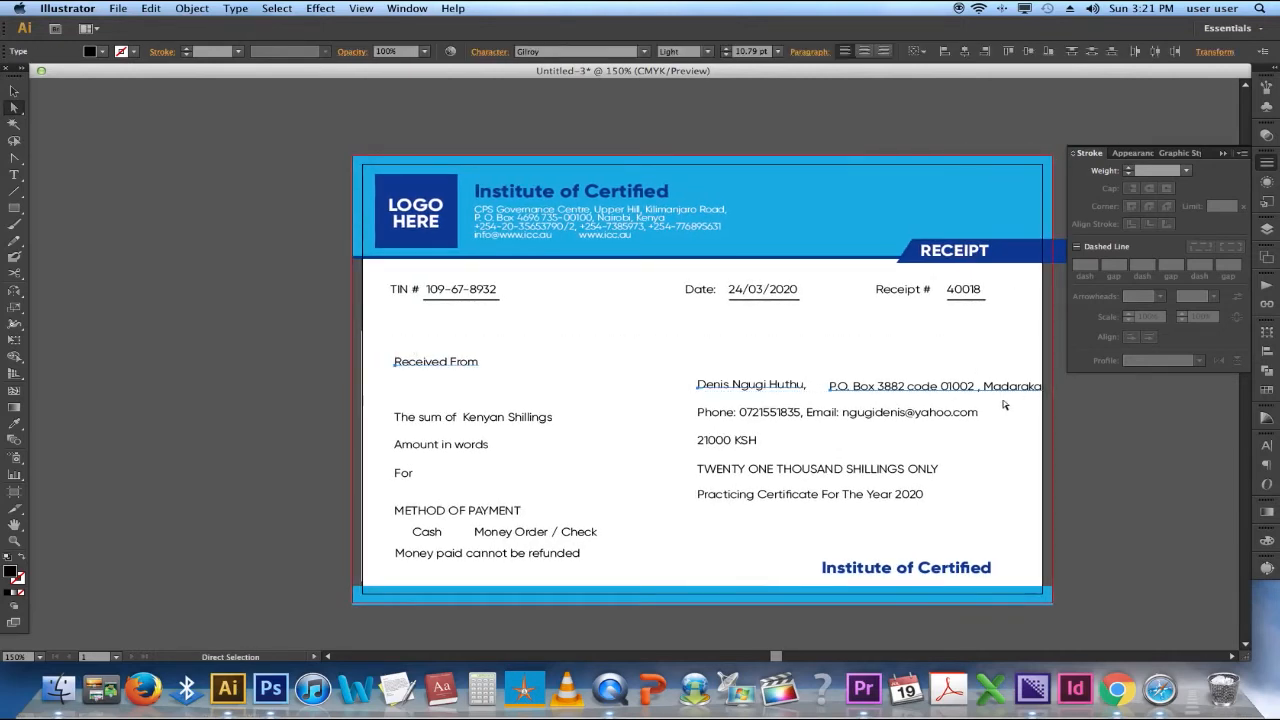
{"action": "left_click", "coordinate": [1008, 51]}
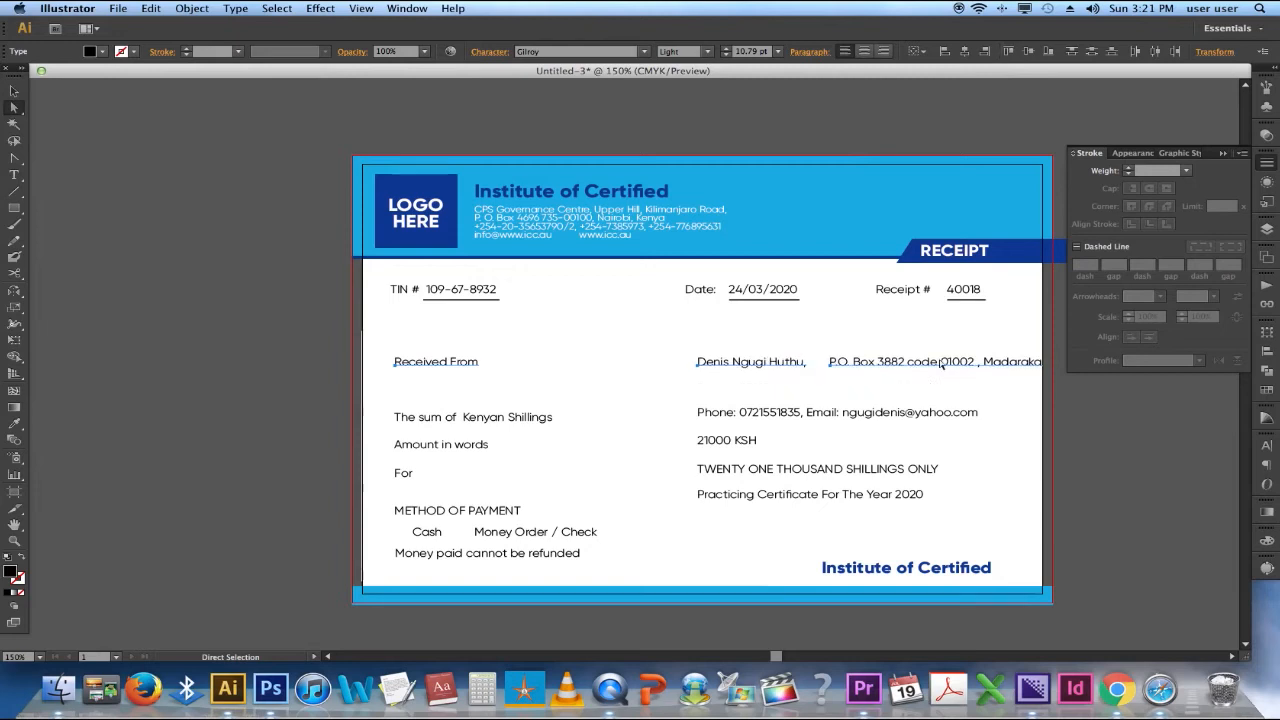
{"action": "left_click_drag", "start_coordinate": [940, 362], "coordinate": [940, 349]}
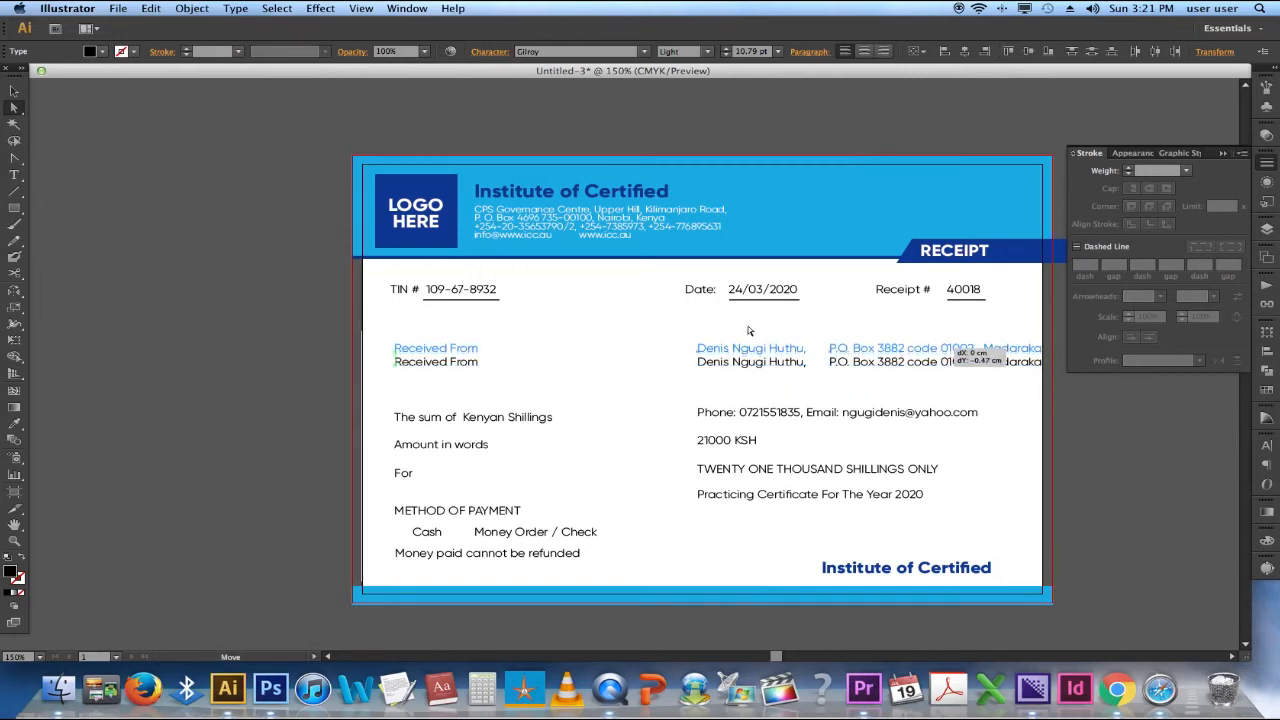
- Left-align the Date label with the payer and payment values below it, and shift the whole column, including date and address, towards the labels
{"action": "left_click_drag", "start_coordinate": [706, 274], "coordinate": [717, 488]}
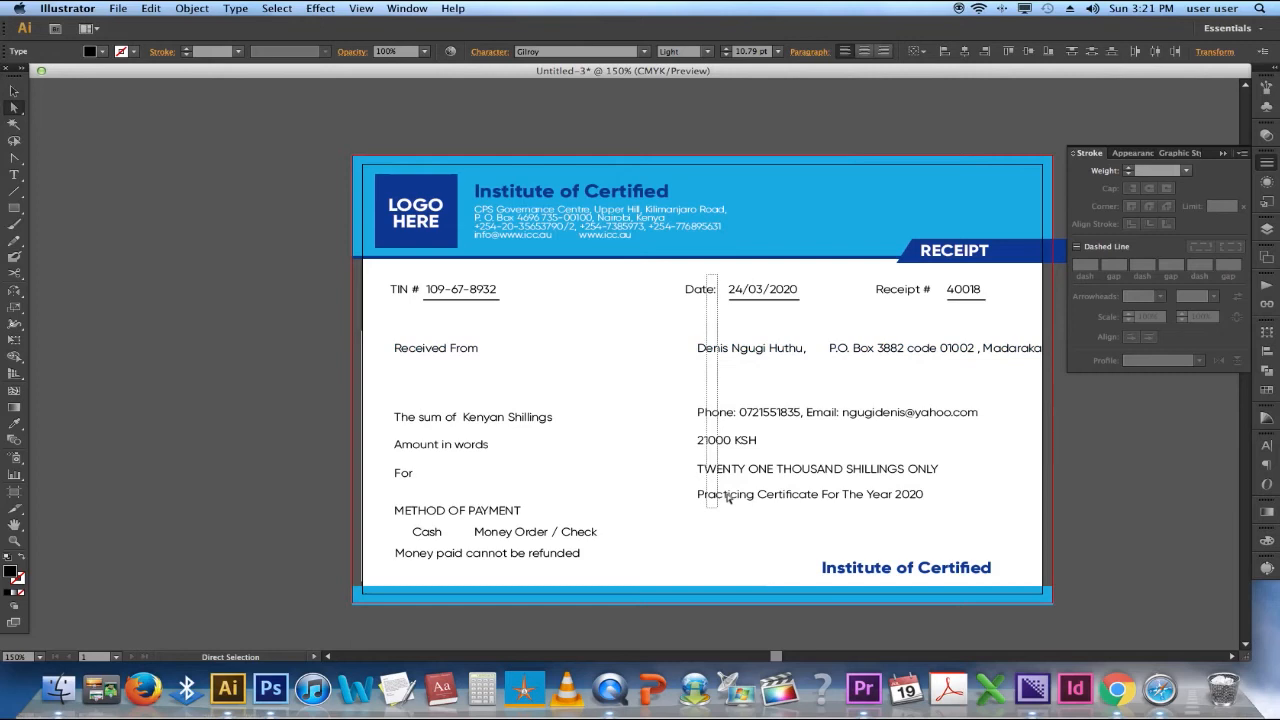
{"action": "left_click", "coordinate": [945, 53]}
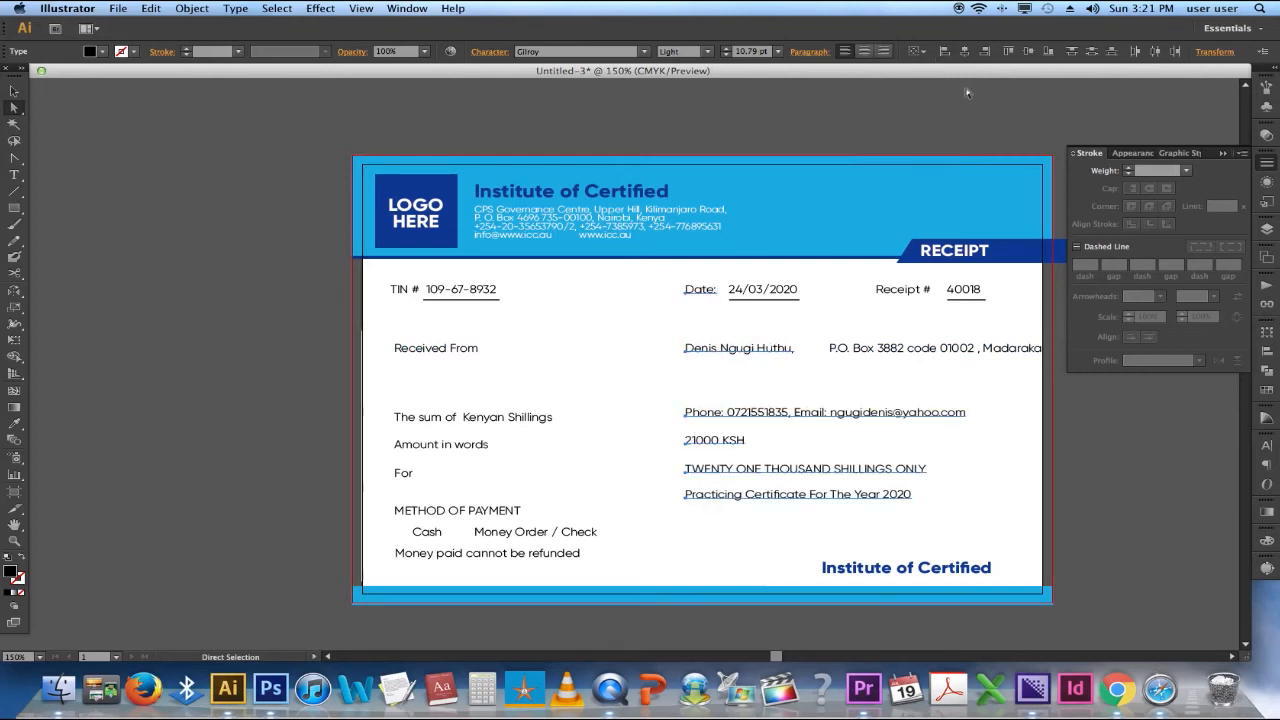
{"action": "left_click", "coordinate": [668, 272]}
{"action": "left_click_drag", "start_coordinate": [668, 272], "coordinate": [860, 526]}
{"action": "left_click_drag", "start_coordinate": [866, 520], "coordinate": [866, 520]}
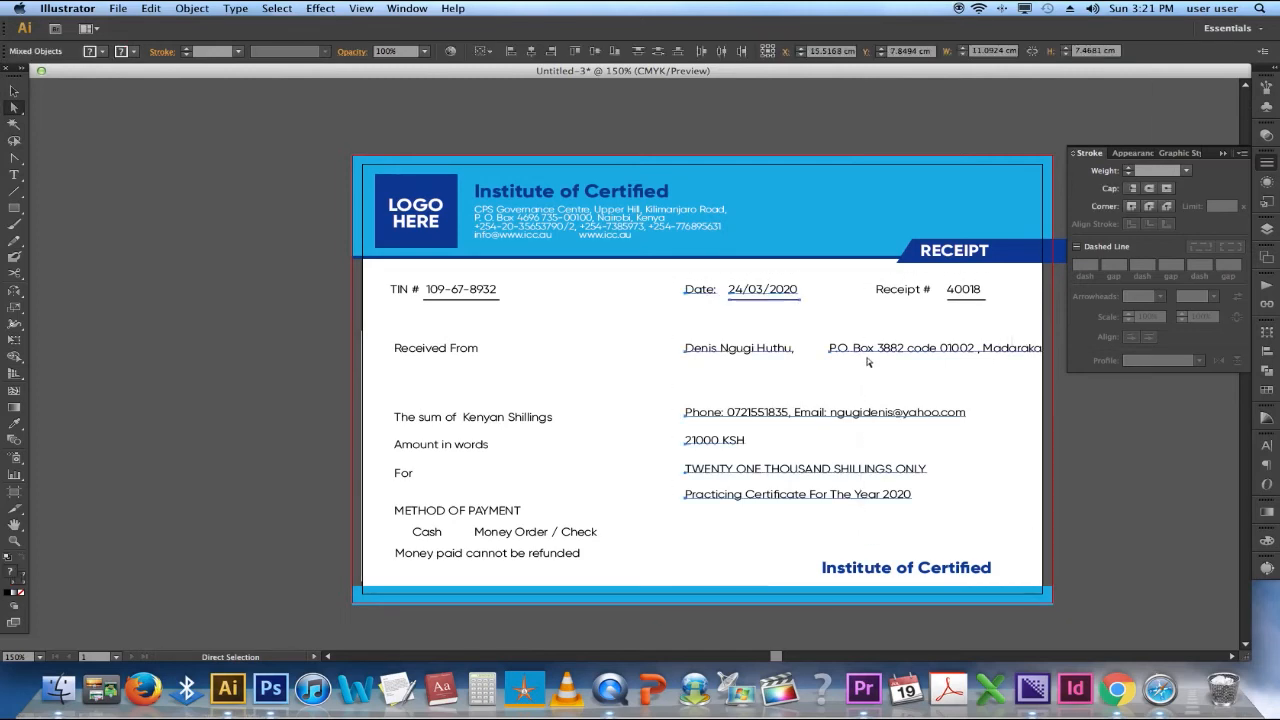
{"action": "mouse_move", "coordinate": [868, 355]}
{"action": "left_mouse_down"}
{"action": "mouse_move", "coordinate": [831, 355]}
{"action": "mouse_move", "coordinate": [843, 357]}
{"action": "left_mouse_up"}
- Move the payer's postal address closer to the payer's name in the Received From row
{"action": "left_click", "coordinate": [969, 361]}
{"action": "left_click", "coordinate": [952, 352]}
{"action": "left_click_drag", "start_coordinate": [952, 352], "coordinate": [925, 354]}
{"action": "left_click", "coordinate": [933, 391]}
- Align the sum of Kenyan Shillings label with the phone and email line and move both up beneath the Received From row
{"action": "left_click", "coordinate": [412, 420]}
{"action": "left_click", "coordinate": [700, 413], "text": "shift"}
{"action": "left_click", "coordinate": [1012, 51]}
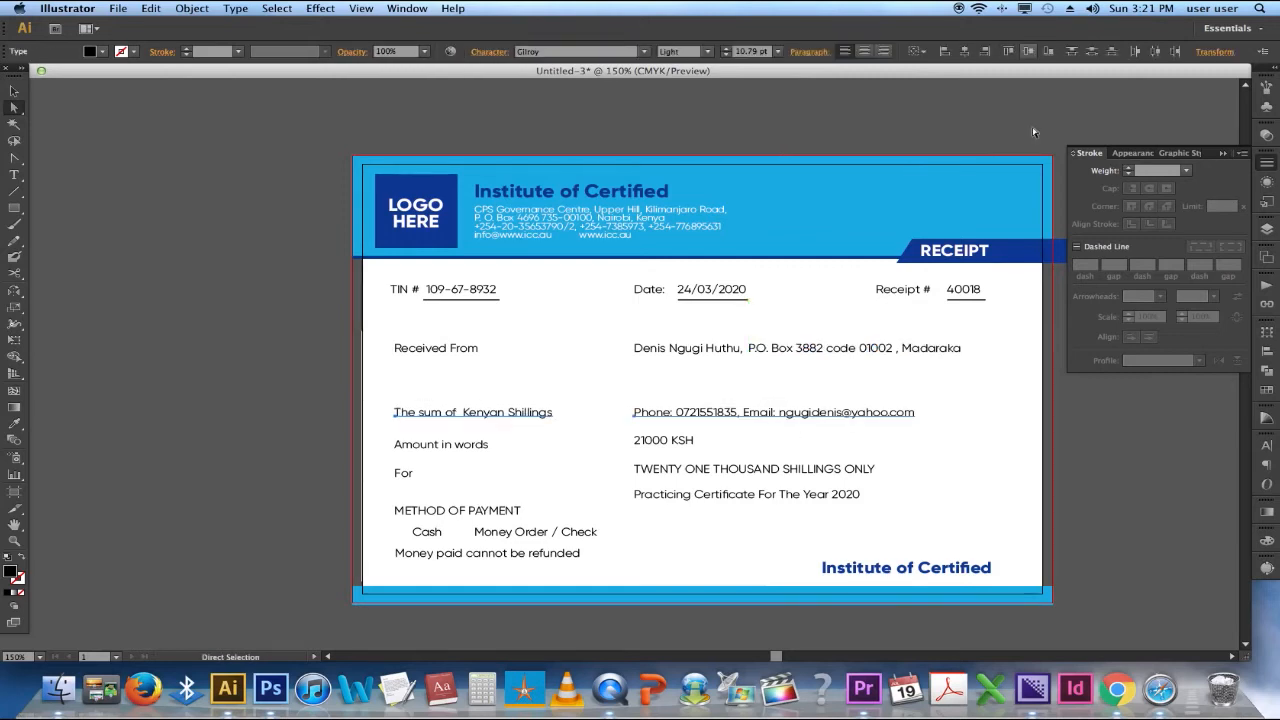
{"action": "left_click_drag", "start_coordinate": [855, 412], "coordinate": [855, 379]}
- Align Amount in words with 21000 KSH in one row, and For with TWENTY ONE THOUSAND SHILLINGS ONLY in the row below
{"action": "left_click", "coordinate": [769, 445]}
{"action": "left_click_drag", "start_coordinate": [726, 460], "coordinate": [470, 416]}
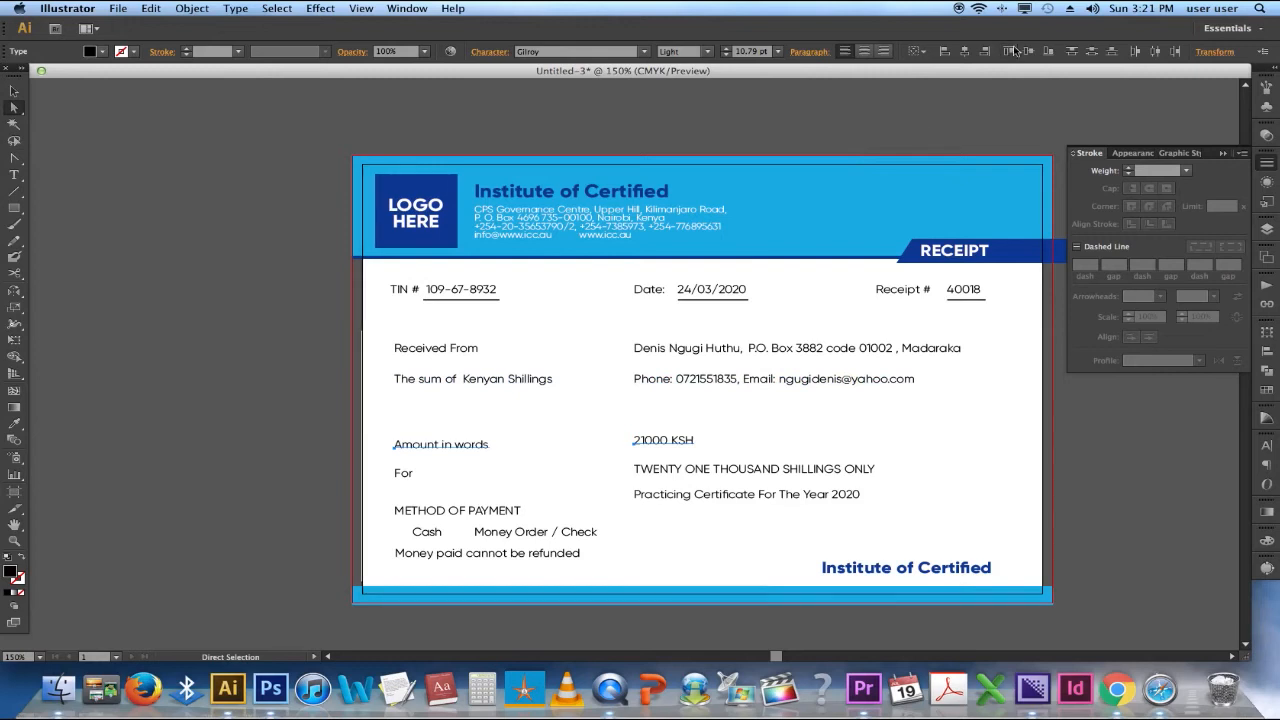
{"action": "key", "text": "Up"}
{"action": "key", "text": "Up"}
{"action": "key", "text": "Up"}
{"action": "left_click", "coordinate": [897, 448]}
{"action": "left_click_drag", "start_coordinate": [885, 464], "coordinate": [396, 494]}
{"action": "left_click", "coordinate": [1009, 51]}
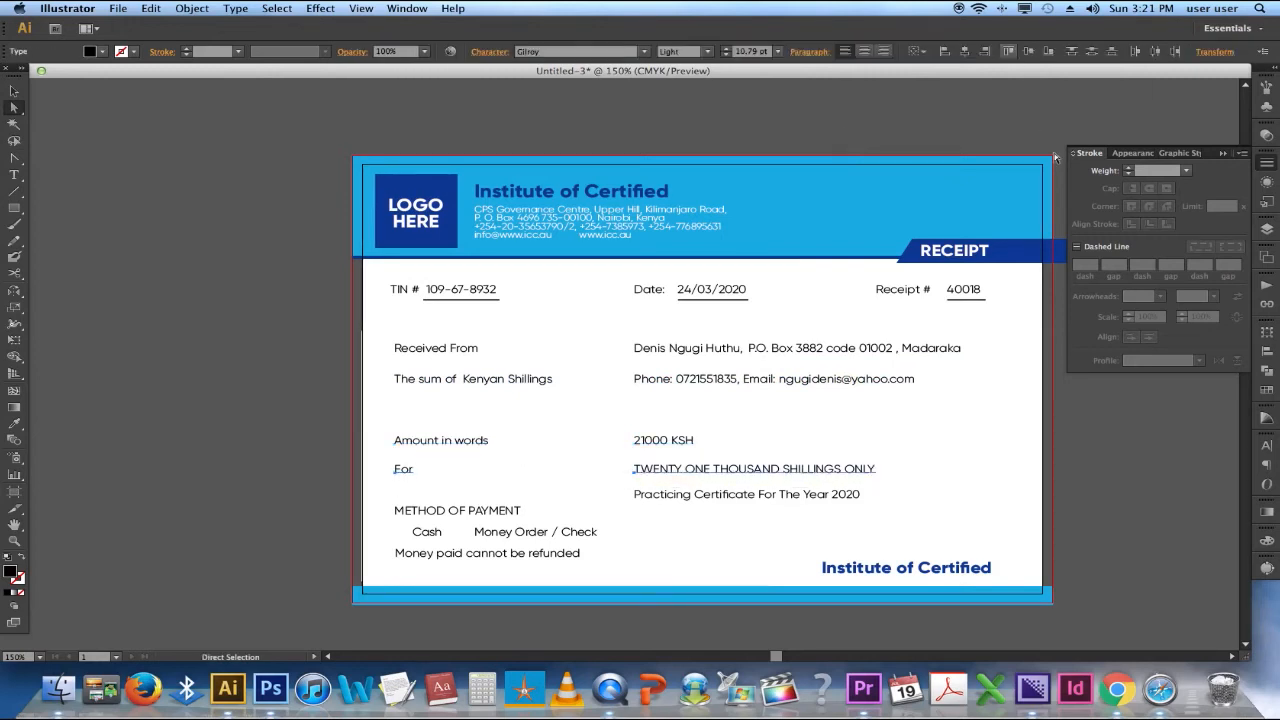
- Move the Amount in words and For rows, together with the Practicing Certificate line, up closer to the rows above
{"action": "left_click", "coordinate": [927, 481]}
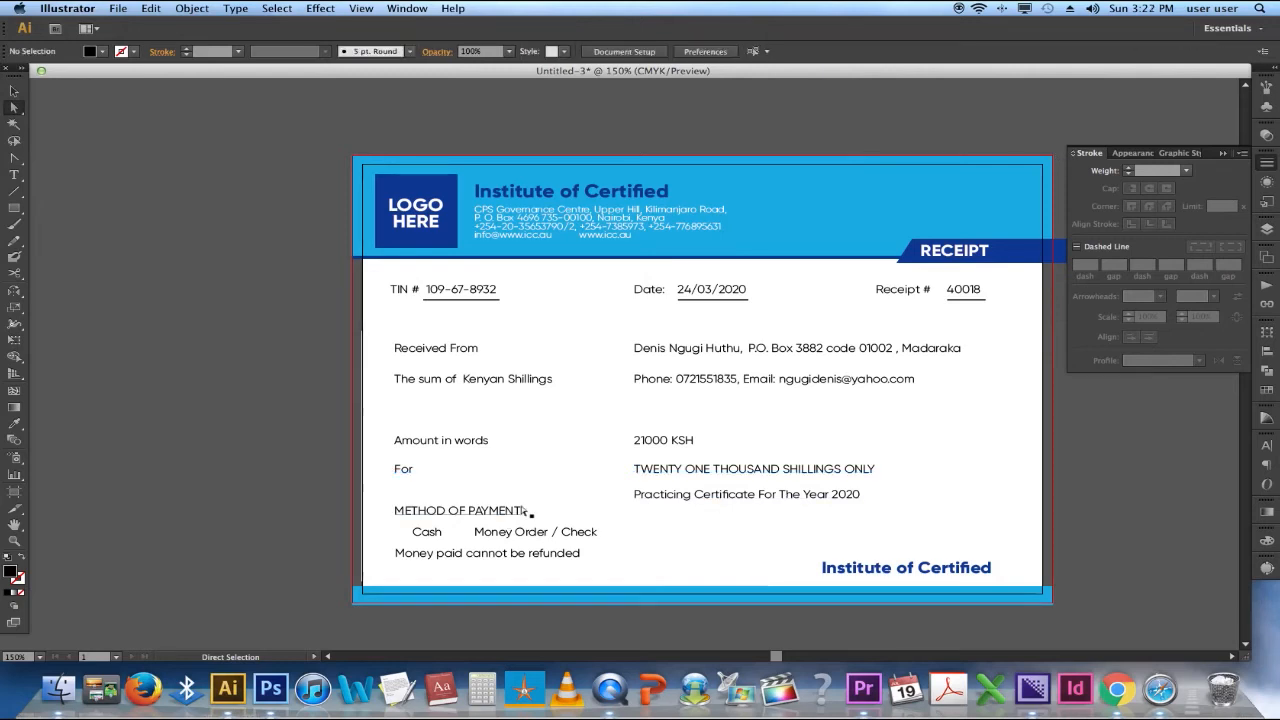
{"action": "left_click_drag", "start_coordinate": [387, 431], "coordinate": [856, 496]}
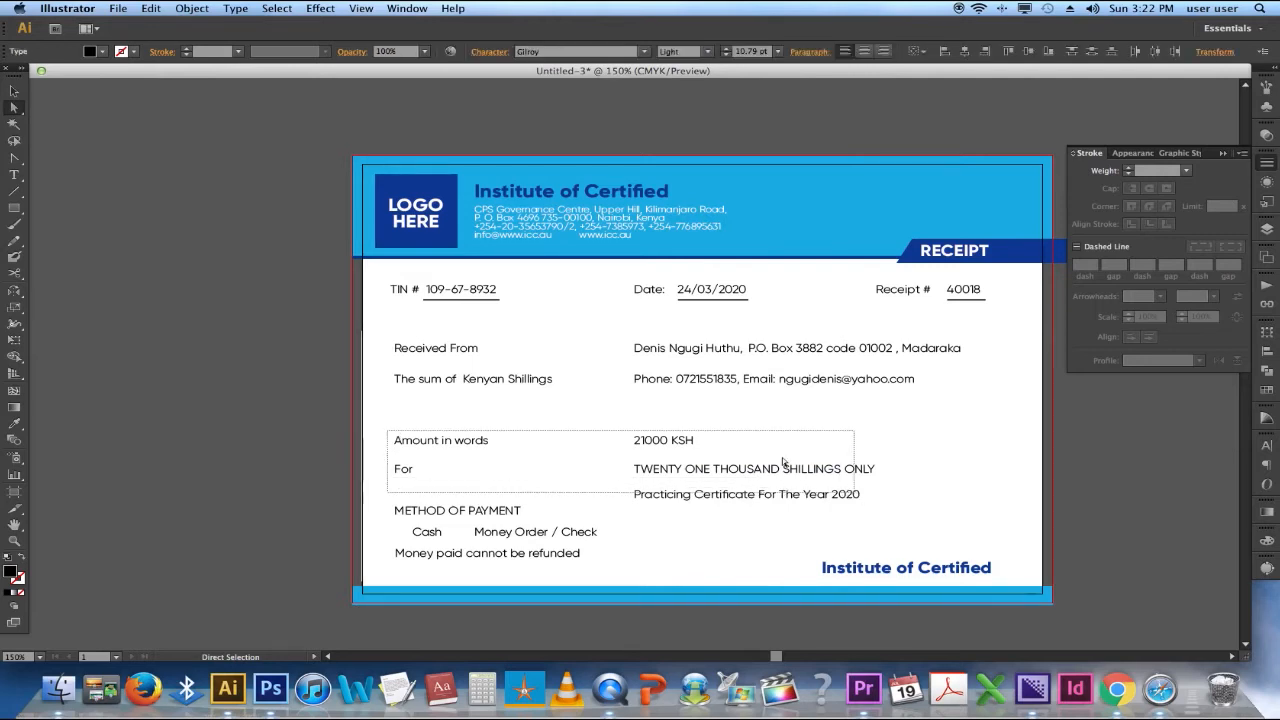
{"action": "left_click_drag", "start_coordinate": [780, 468], "coordinate": [947, 475]}
{"action": "left_click", "coordinate": [947, 475]}
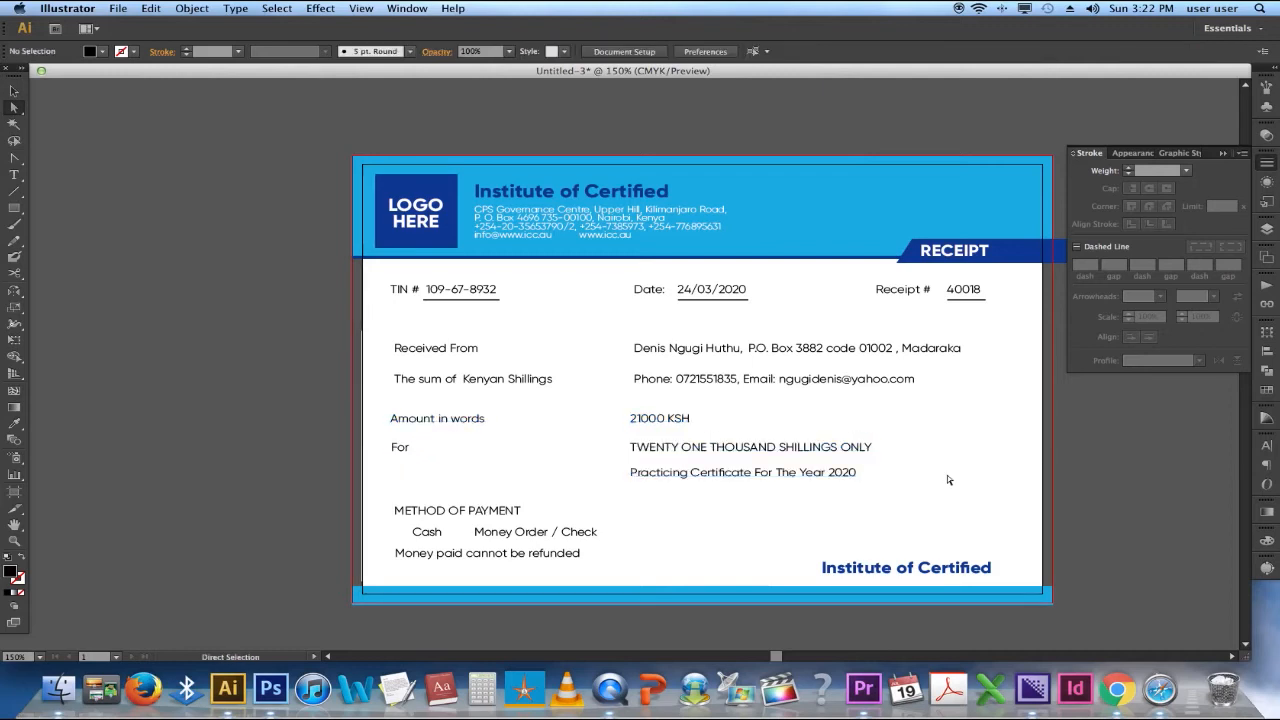
- Draw a rectangle about 10.94 × 0.87 cm over the payer's name and address in the Received From row
{"action": "left_click", "coordinate": [14, 207]}
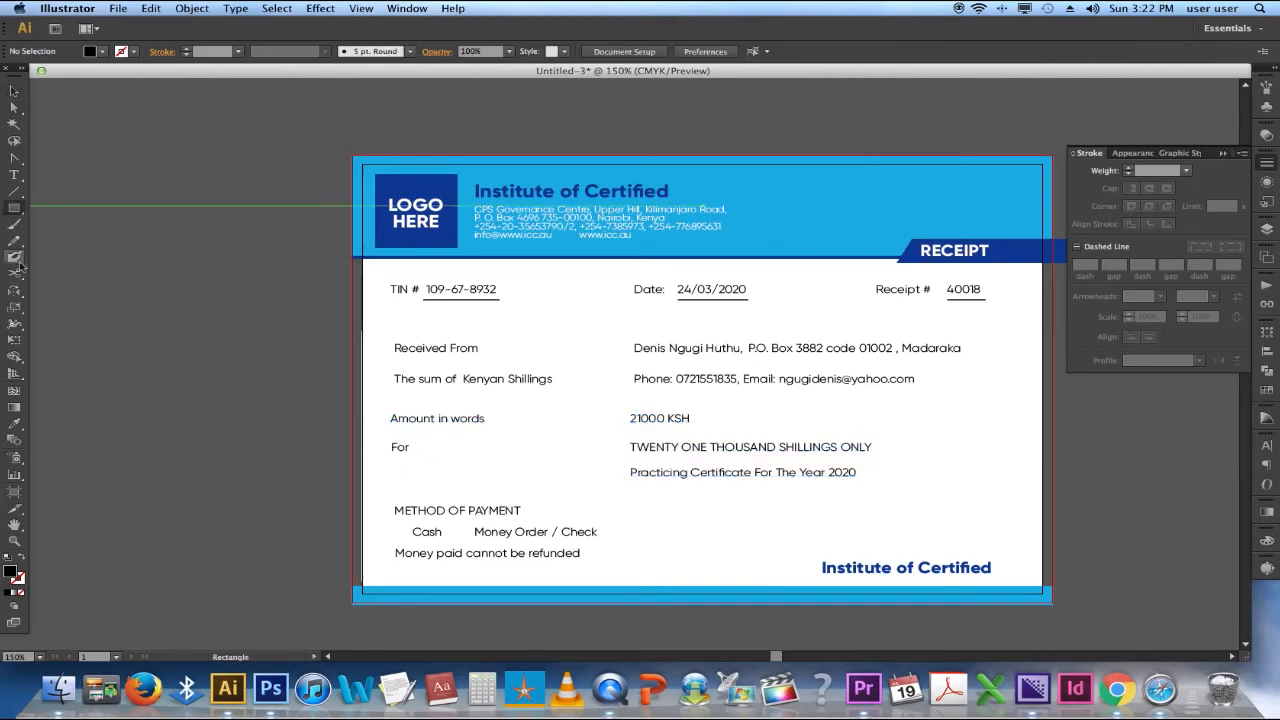
{"action": "left_click_drag", "start_coordinate": [610, 332], "coordinate": [683, 358]}
{"action": "left_click_drag", "start_coordinate": [780, 364], "coordinate": [982, 362]}
{"action": "key", "text": "v"}
{"action": "left_click_drag", "start_coordinate": [797, 331], "coordinate": [797, 337]}
{"action": "left_click_drag", "start_coordinate": [608, 350], "coordinate": [627, 354]}
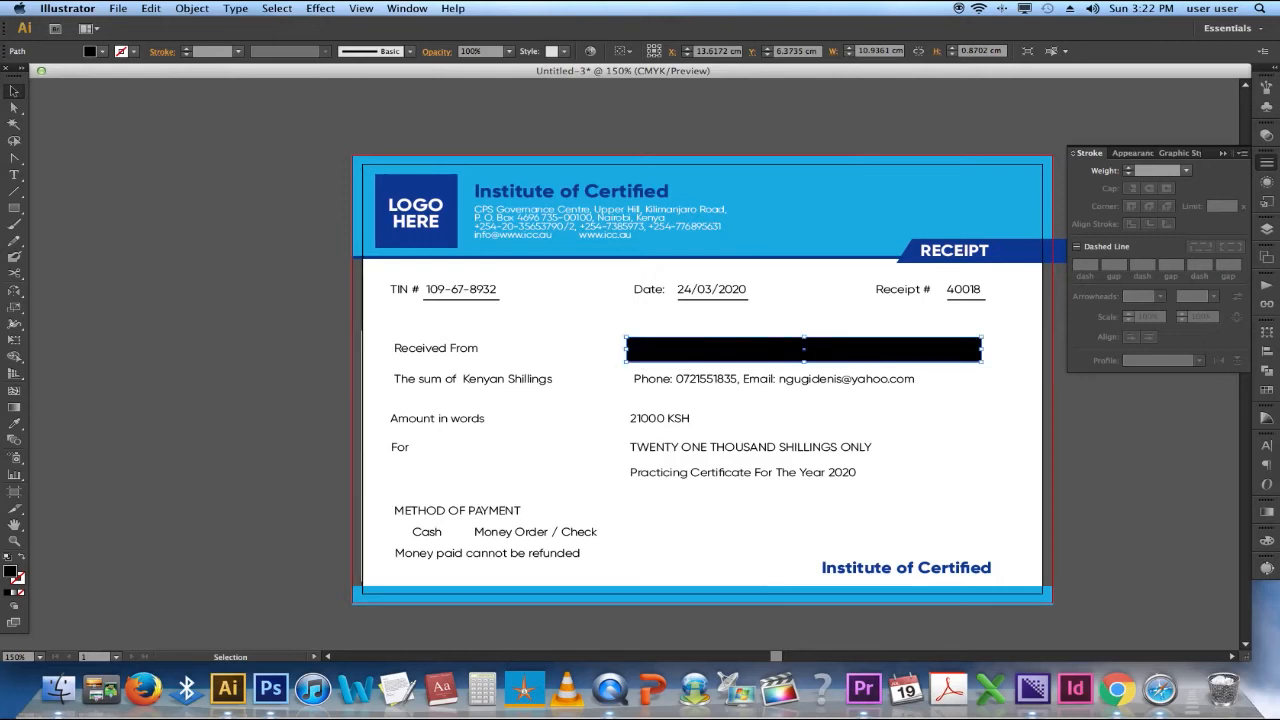
- Fill the rectangle with light grey and send it behind the payer's name and address
{"action": "left_click", "coordinate": [1266, 388]}
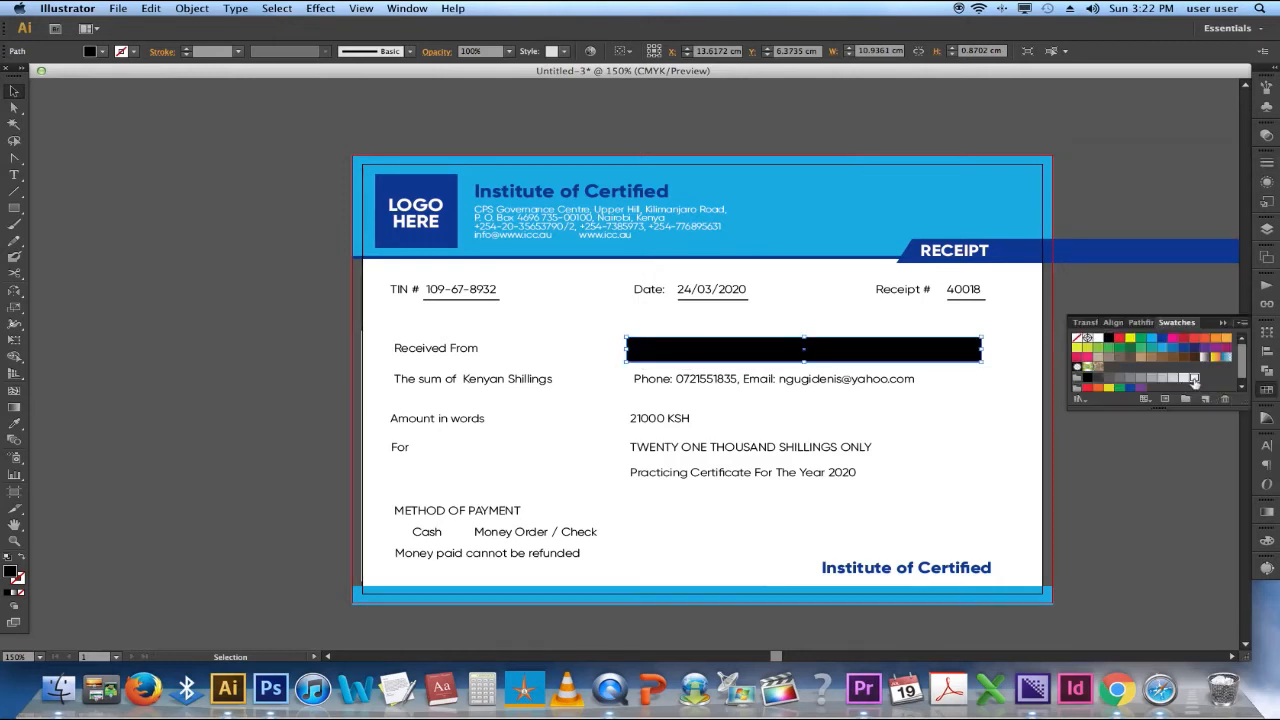
{"action": "left_click", "coordinate": [1173, 378]}
{"action": "key", "text": "super+bracketleft"}
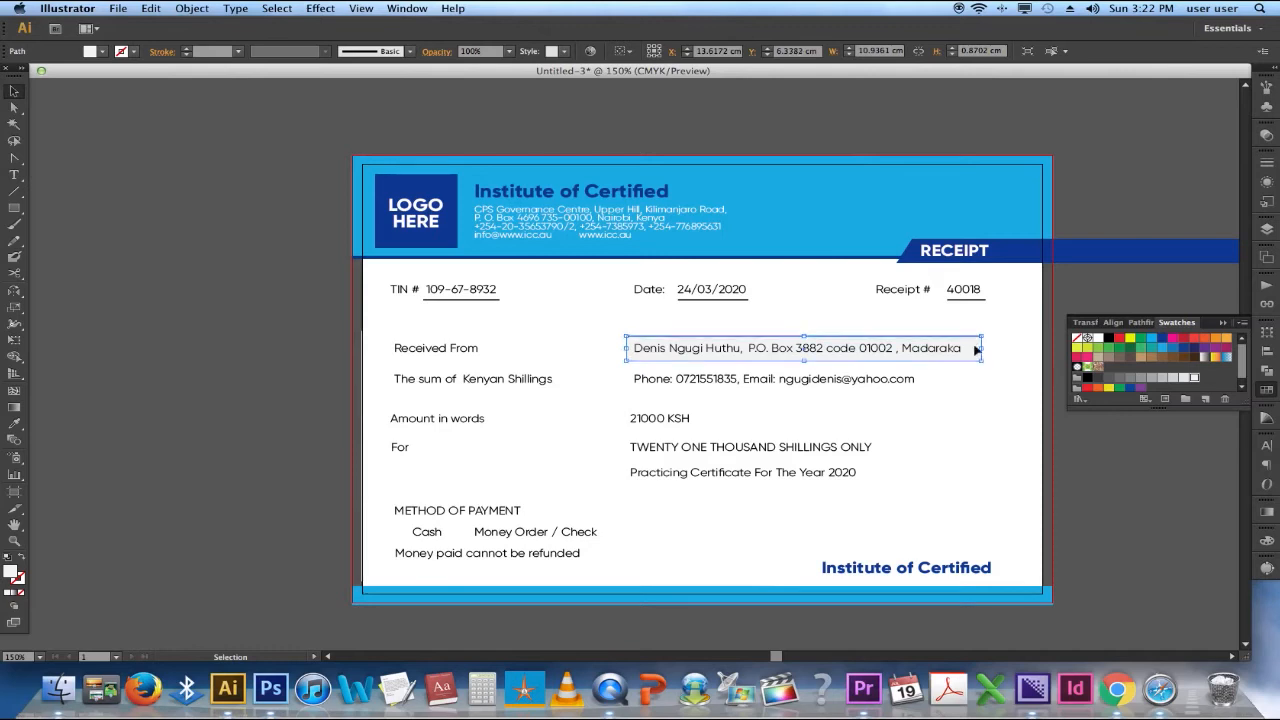
- Copy the grey bar down one row behind the phone and email line, and repeat it for the 21000 KSH row
{"action": "left_click_drag", "start_coordinate": [976, 352], "coordinate": [972, 380]}
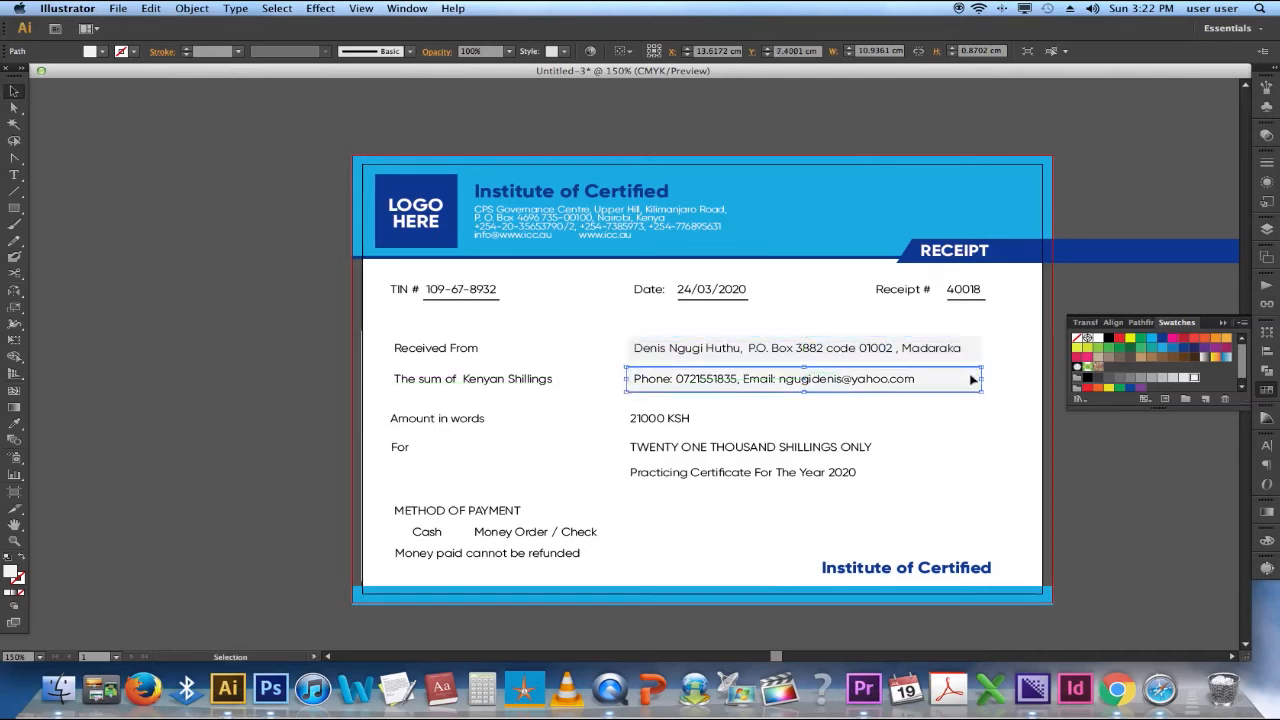
{"action": "key", "text": "super+d"}
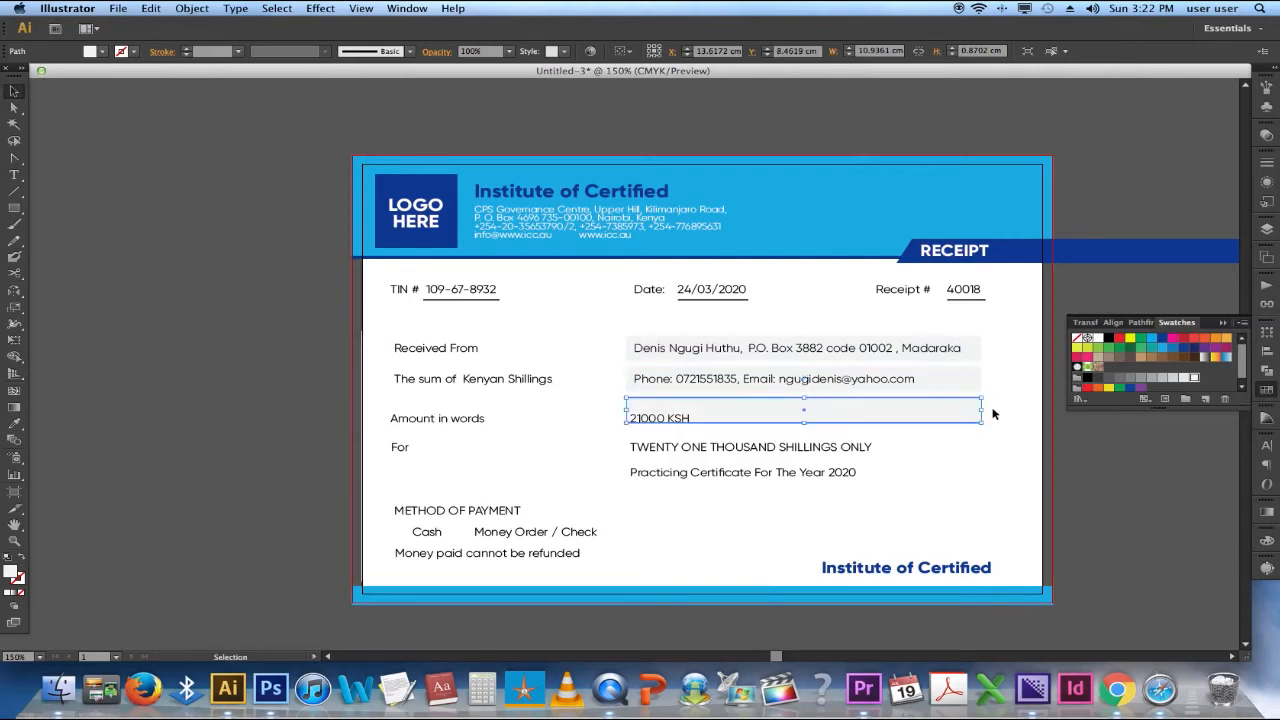
{"action": "left_click", "coordinate": [677, 420]}
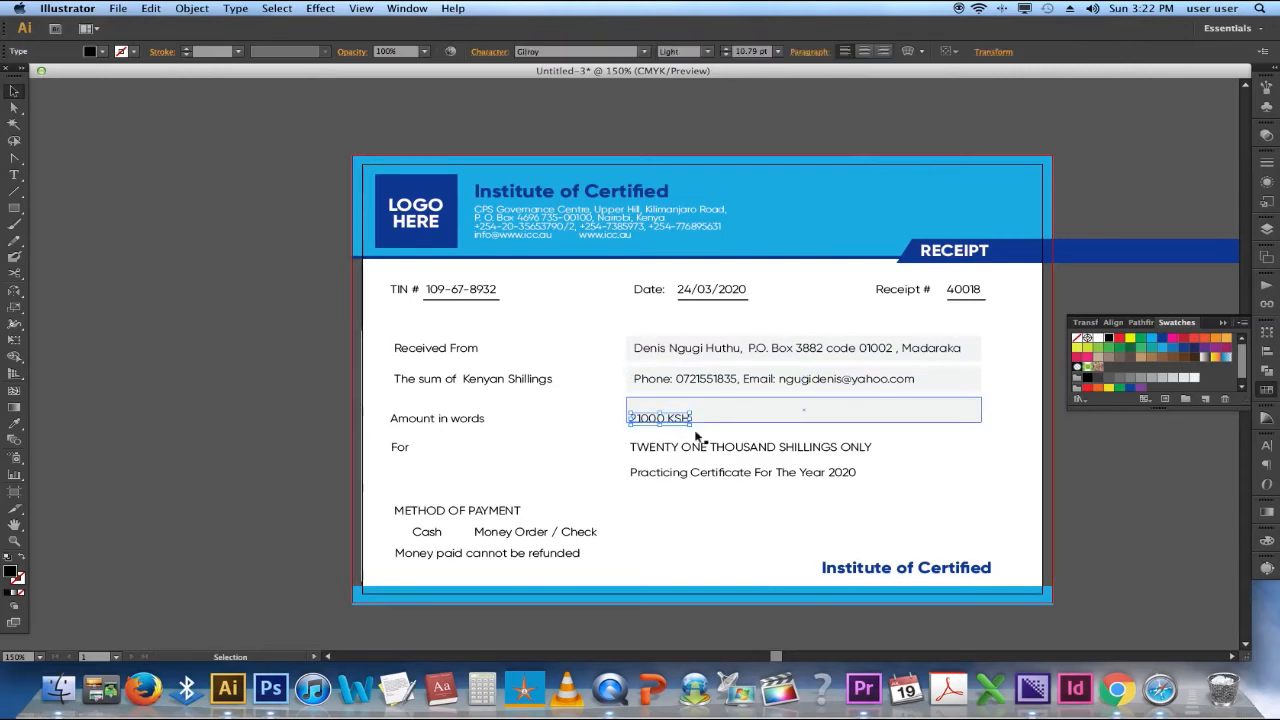
{"action": "left_click", "coordinate": [446, 425], "text": "shift"}
{"action": "left_click_drag", "start_coordinate": [446, 425], "coordinate": [465, 419]}
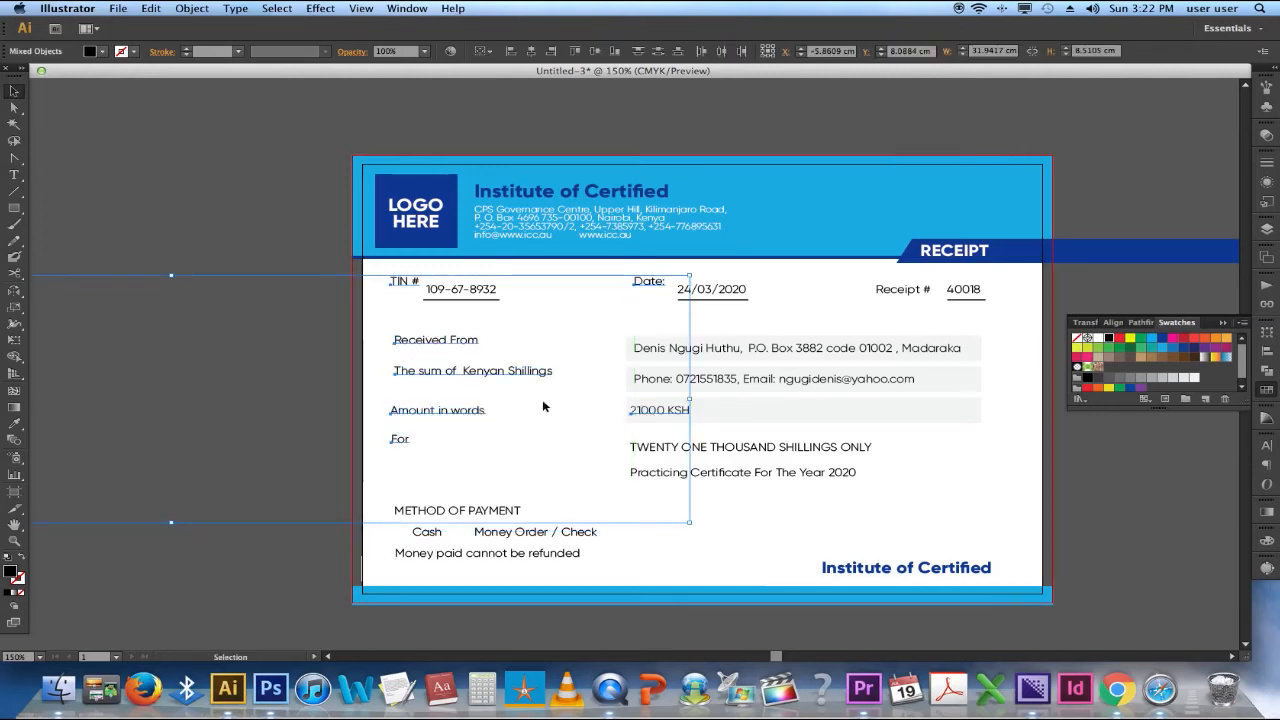
{"action": "key", "text": "super+z"}
{"action": "left_click", "coordinate": [930, 477]}
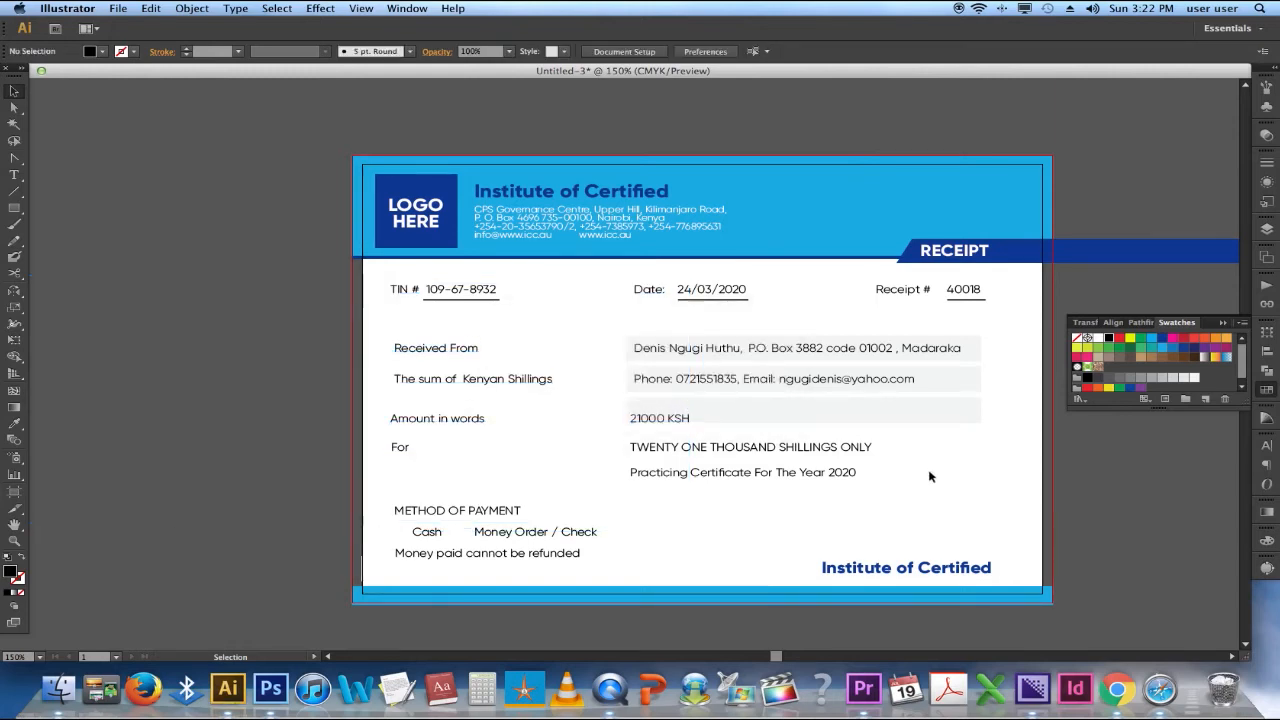
- Move Amount in words and 21000 KSH up onto their bar, and copy the grey bar down to the two rows below
{"action": "left_click", "coordinate": [660, 420]}
{"action": "left_click_drag", "start_coordinate": [465, 425], "coordinate": [465, 418]}
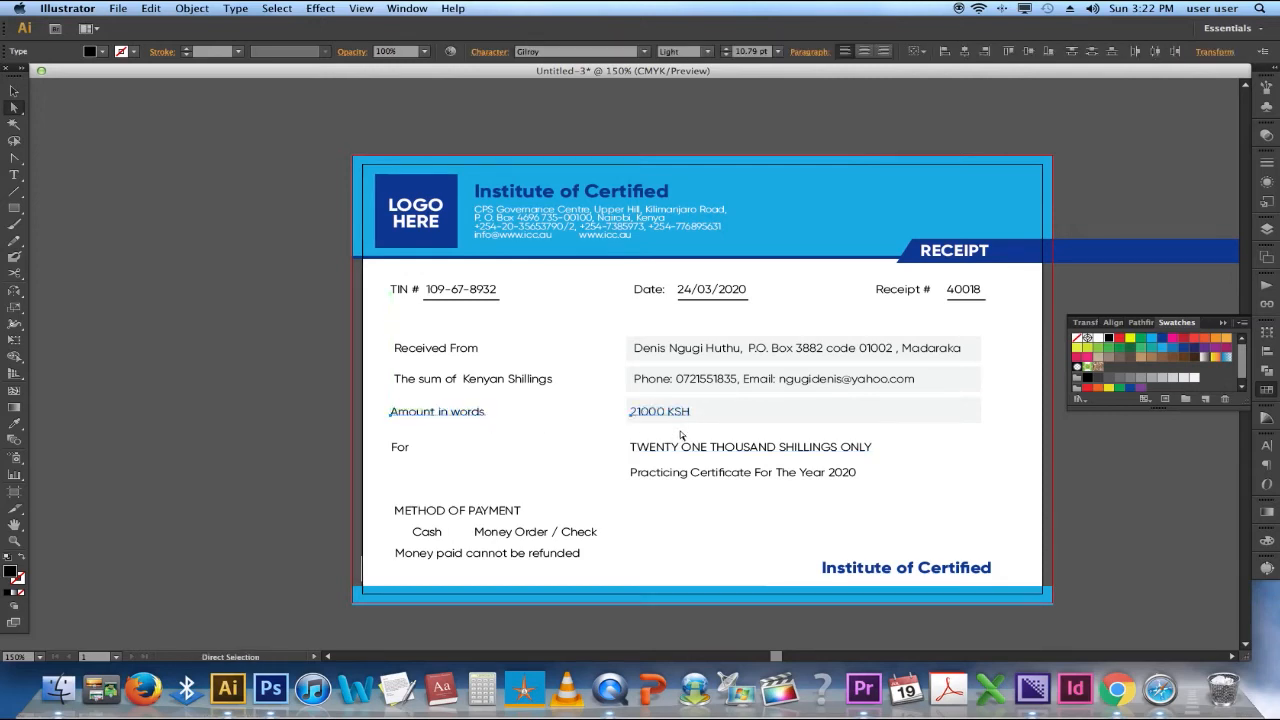
{"action": "left_click", "coordinate": [650, 435]}
{"action": "left_click_drag", "start_coordinate": [755, 418], "coordinate": [758, 451]}
{"action": "key", "text": "super+d"}
- Distribute the five grey bars evenly by their vertical centres
{"action": "left_click", "coordinate": [985, 512]}
{"action": "key", "text": "a"}
{"action": "left_click_drag", "start_coordinate": [1001, 505], "coordinate": [978, 348]}
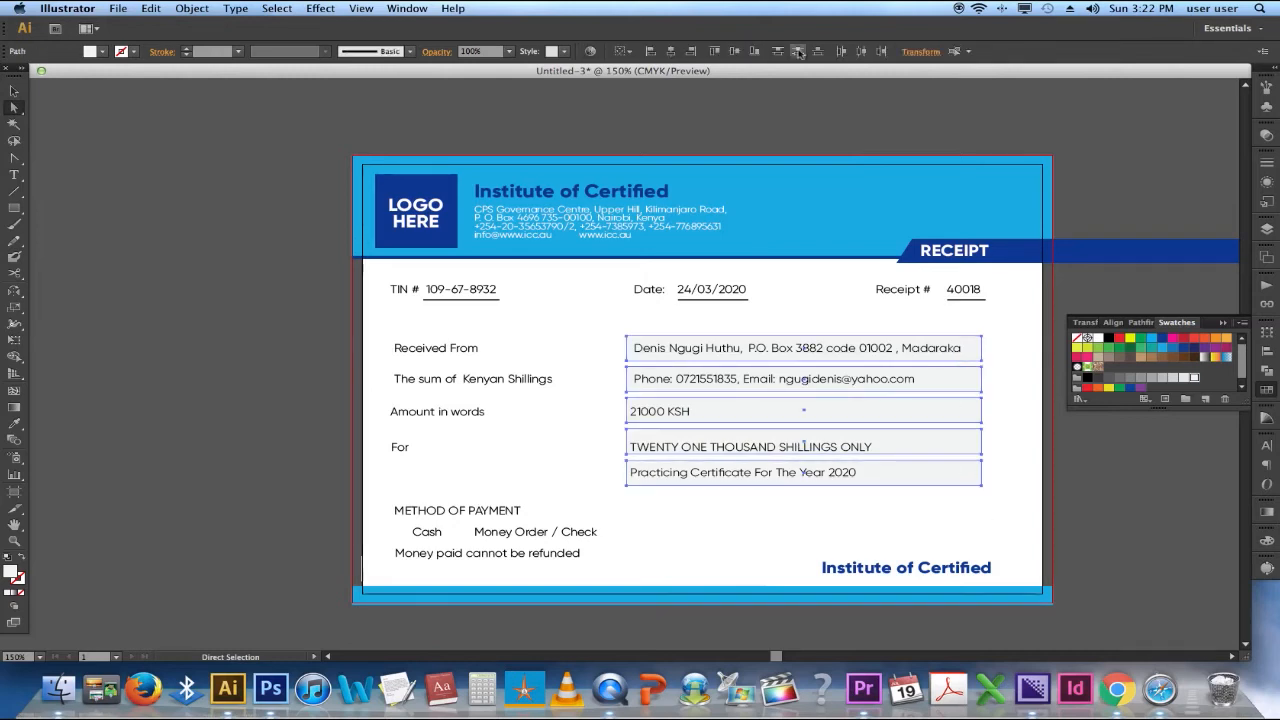
{"action": "left_click", "coordinate": [1031, 331]}
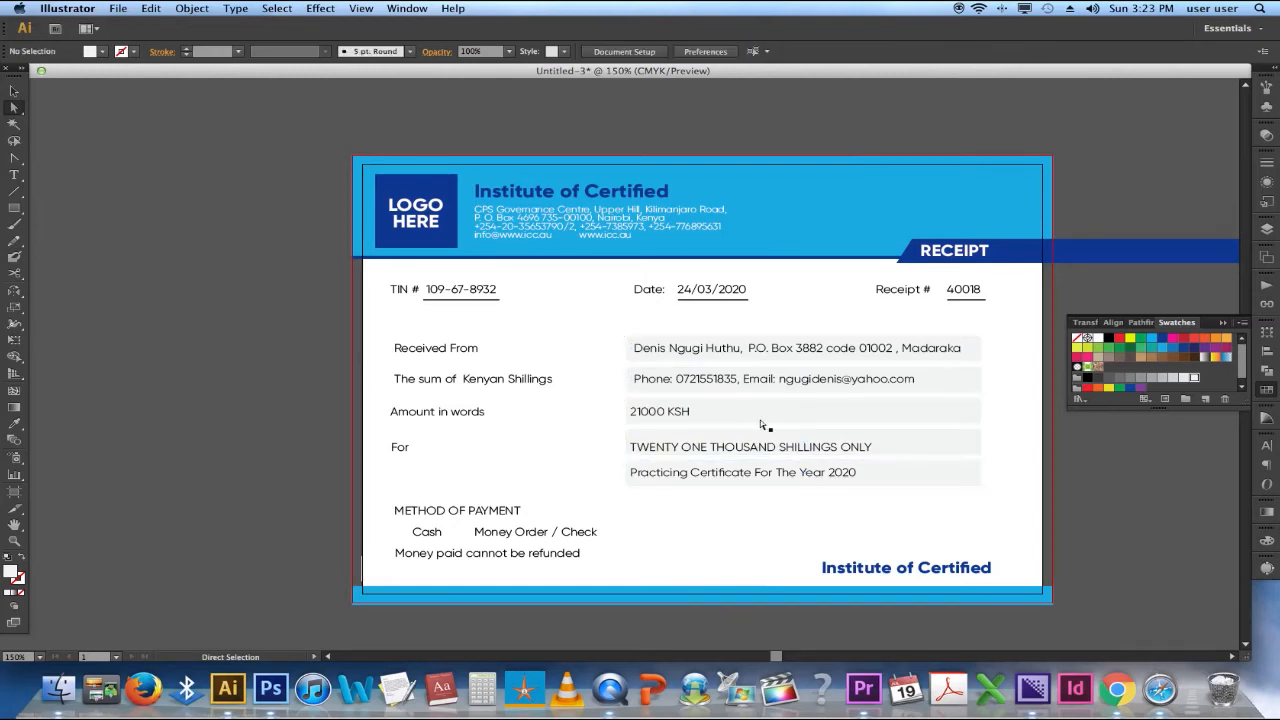
- Distribute the value lines vertically, from the payer's name down to TWENTY ONE THOUSAND SHILLINGS ONLY, so they are evenly spaced
{"action": "left_click", "coordinate": [648, 476]}
{"action": "left_click_drag", "start_coordinate": [720, 455], "coordinate": [703, 417]}
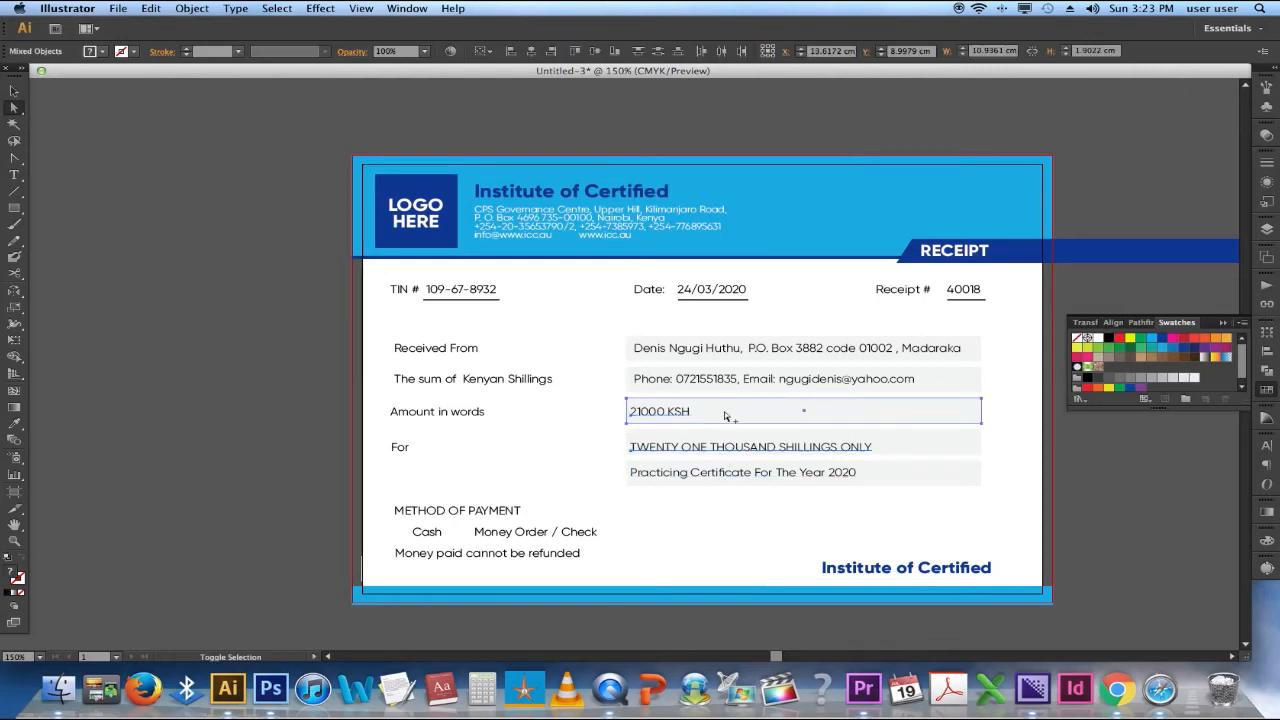
{"action": "left_click", "coordinate": [724, 415], "text": "shift"}
{"action": "left_click", "coordinate": [700, 384], "text": "shift"}
{"action": "left_click", "coordinate": [697, 352], "text": "shift"}
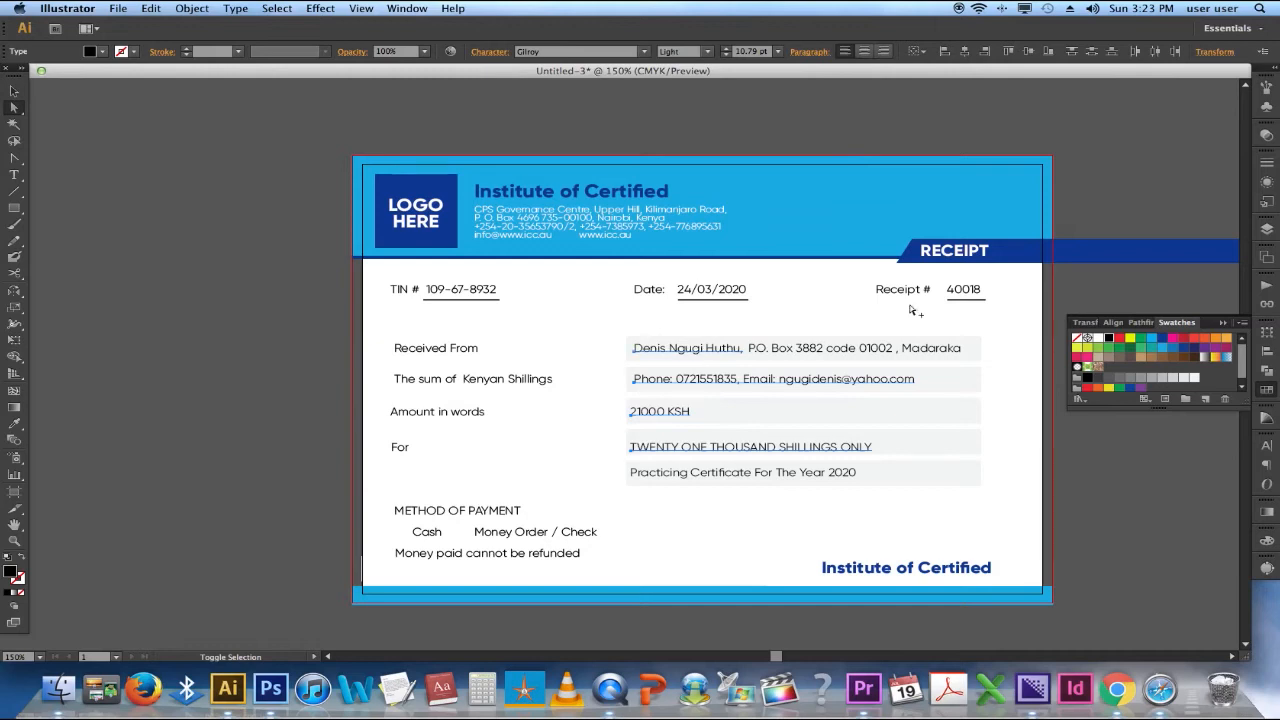
{"action": "left_click", "coordinate": [1091, 52]}
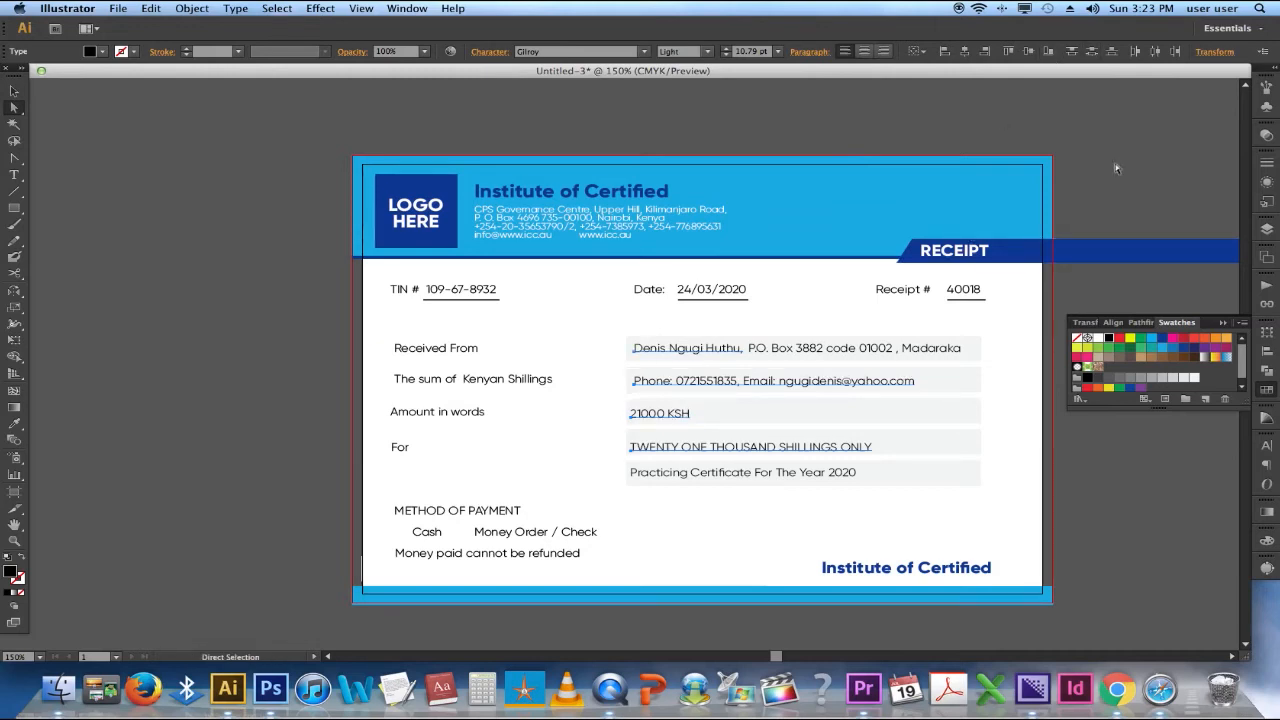
{"action": "left_click", "coordinate": [1107, 204]}
- Align the label The sum of Kenyan Shillings to the bottom of the phone and email line
{"action": "left_click_drag", "start_coordinate": [519, 340], "coordinate": [377, 453]}
{"action": "left_click", "coordinate": [540, 380]}
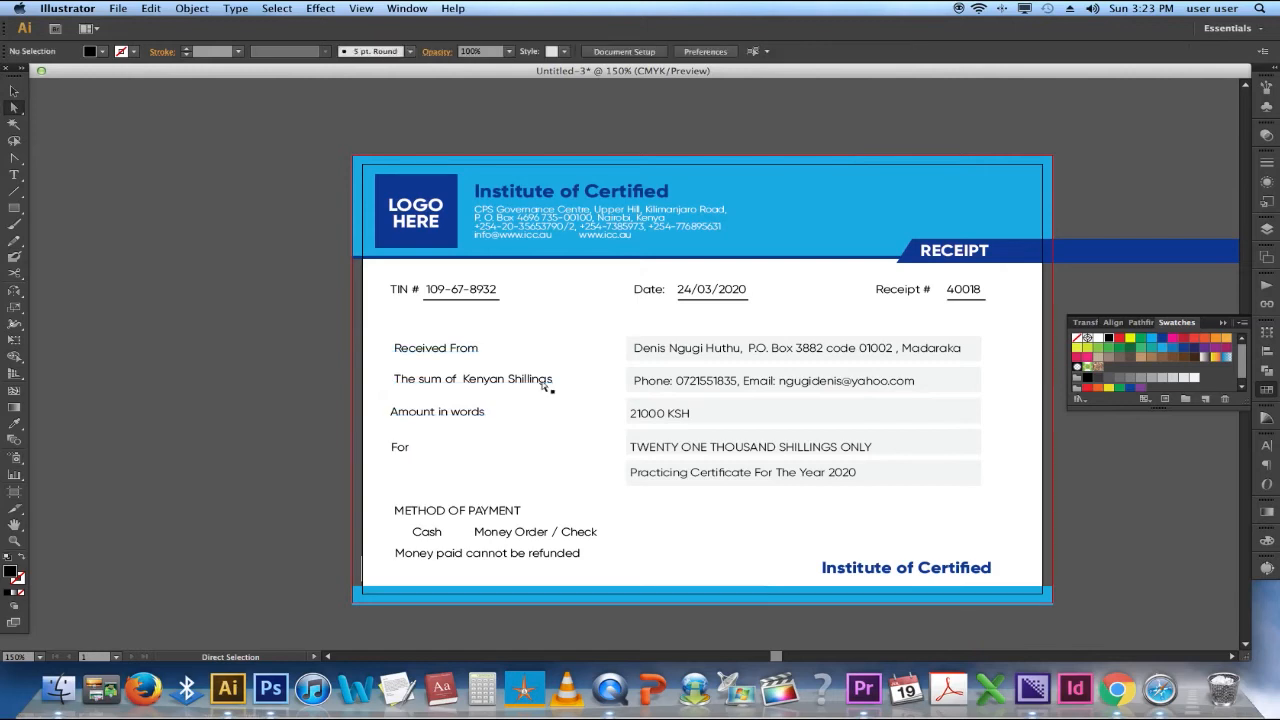
{"action": "left_click", "coordinate": [697, 385], "text": "shift"}
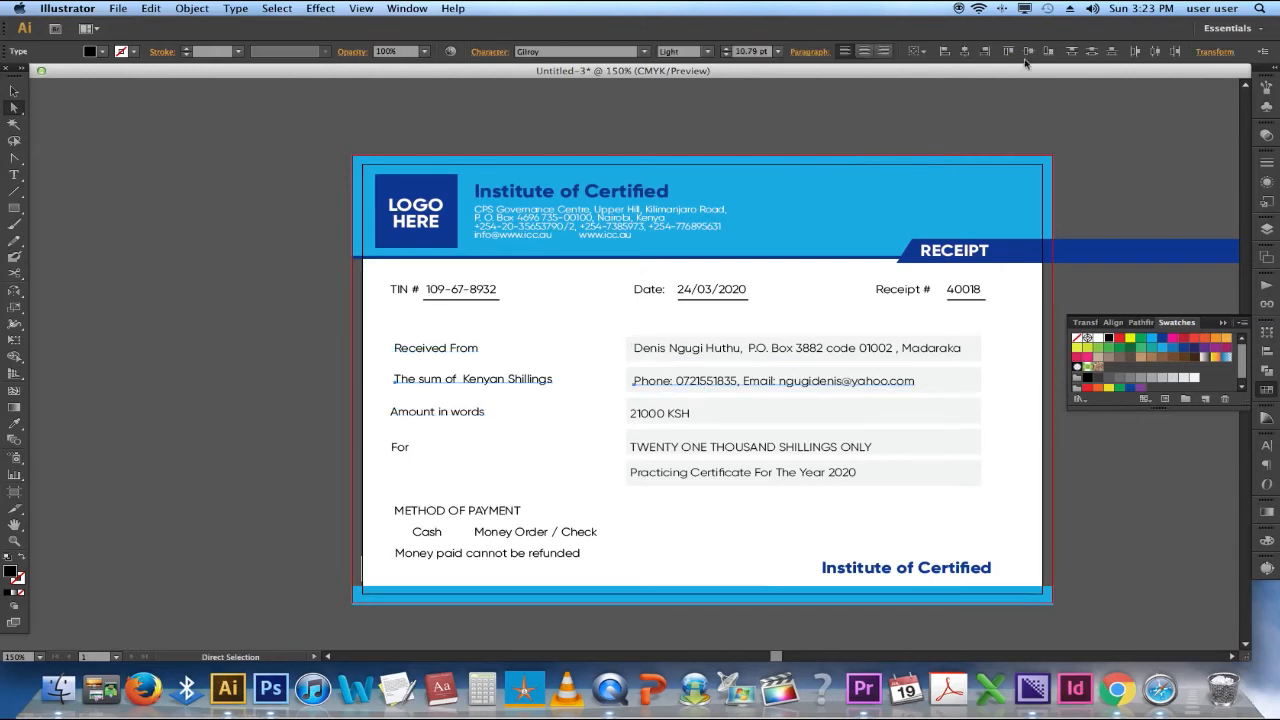
{"action": "left_click", "coordinate": [1052, 51]}
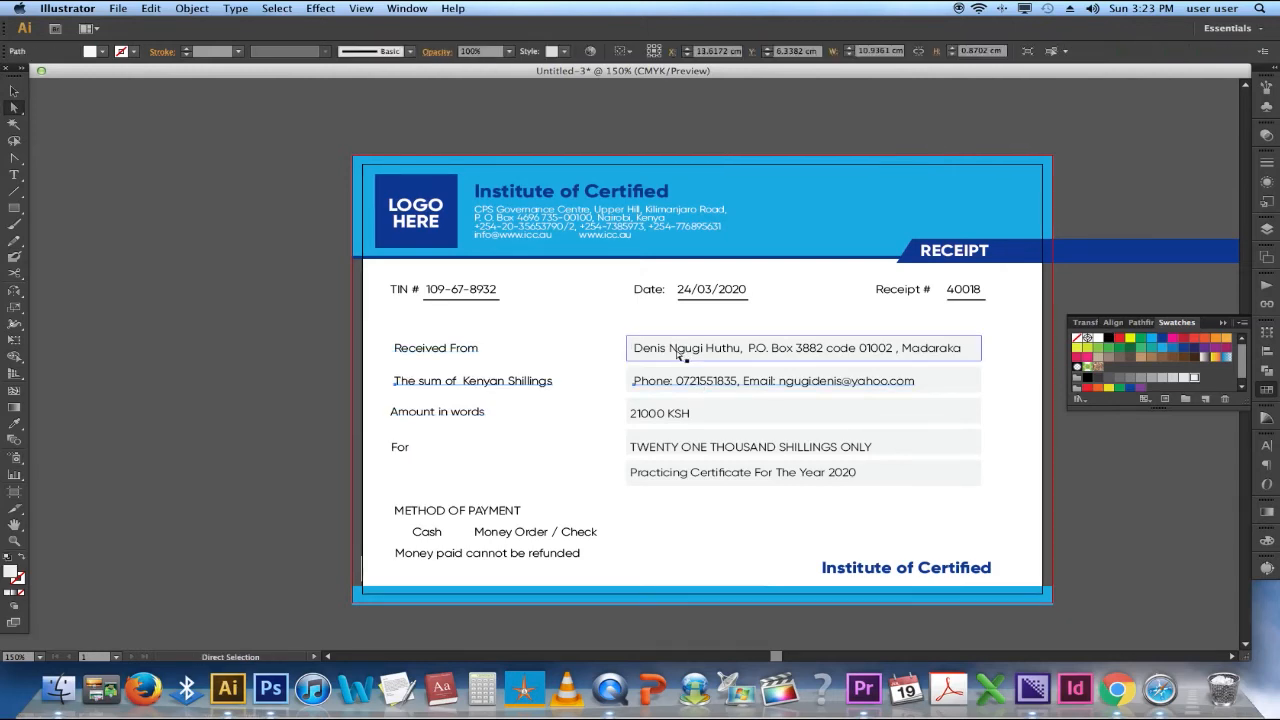
- Align Received From with the payer's name and address, and Amount in words with 21000 KSH
{"action": "left_click", "coordinate": [623, 341]}
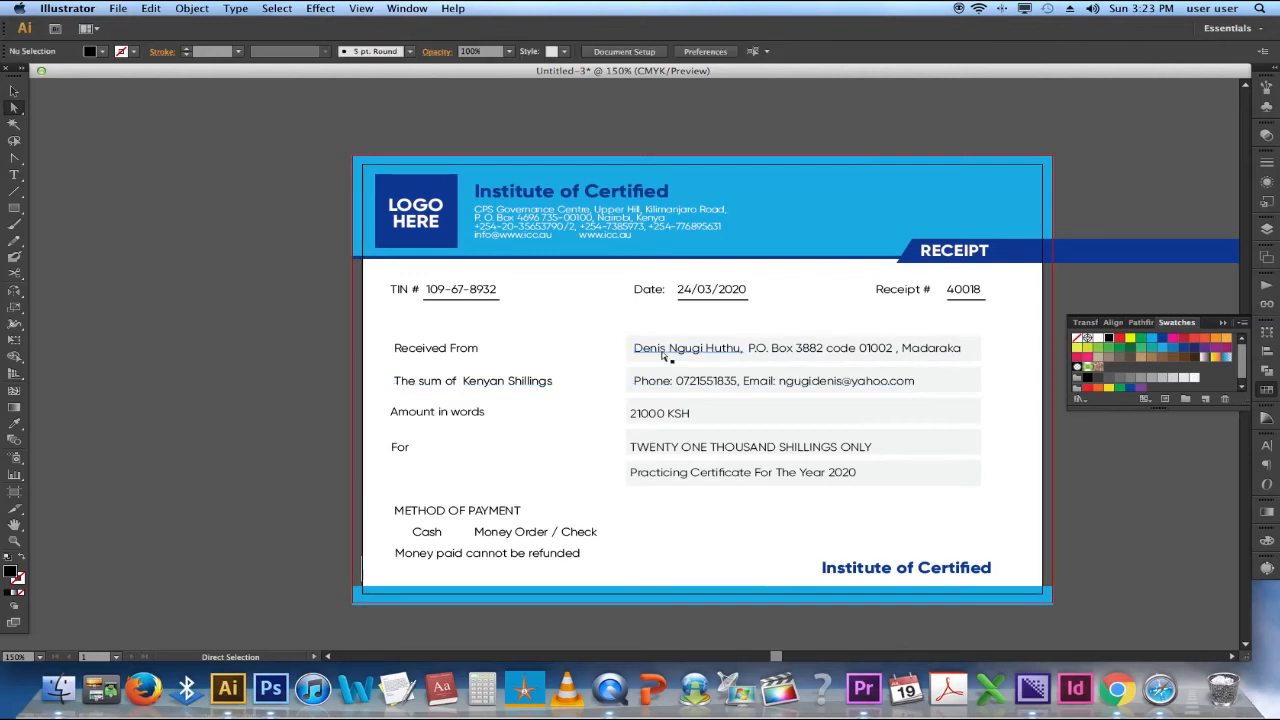
{"action": "left_click", "coordinate": [745, 351]}
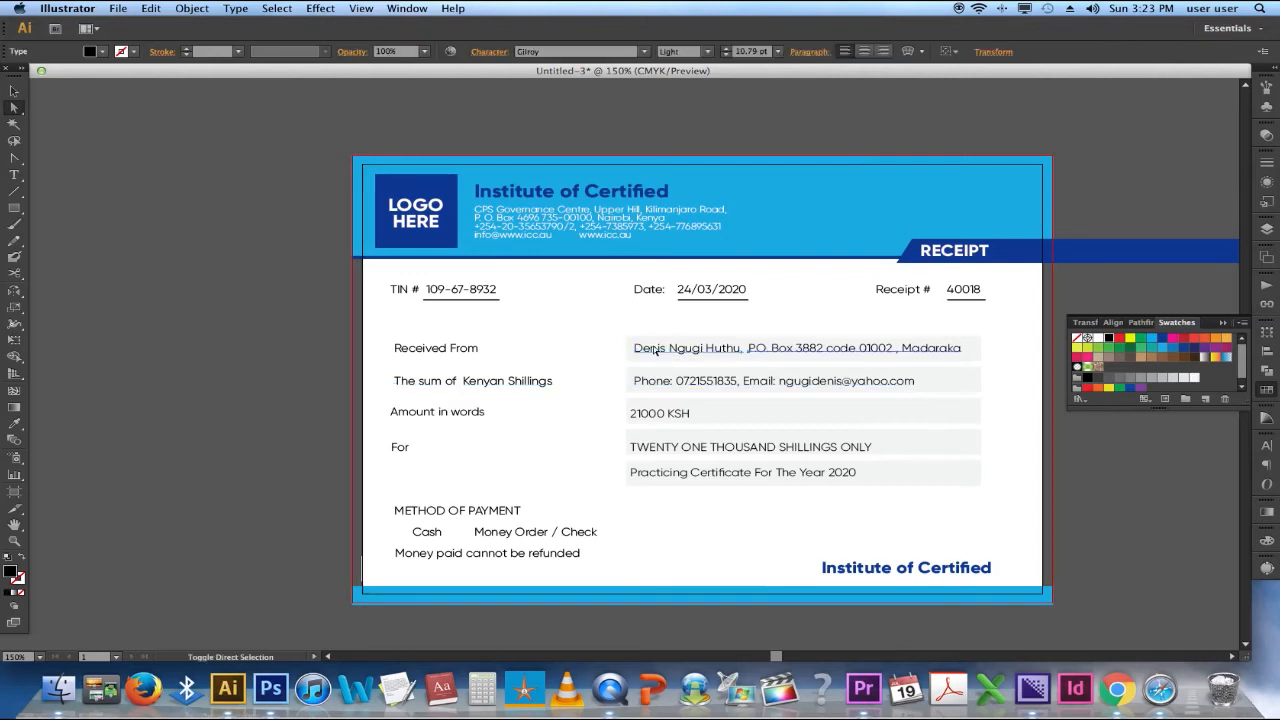
{"action": "left_click", "coordinate": [437, 353], "text": "shift"}
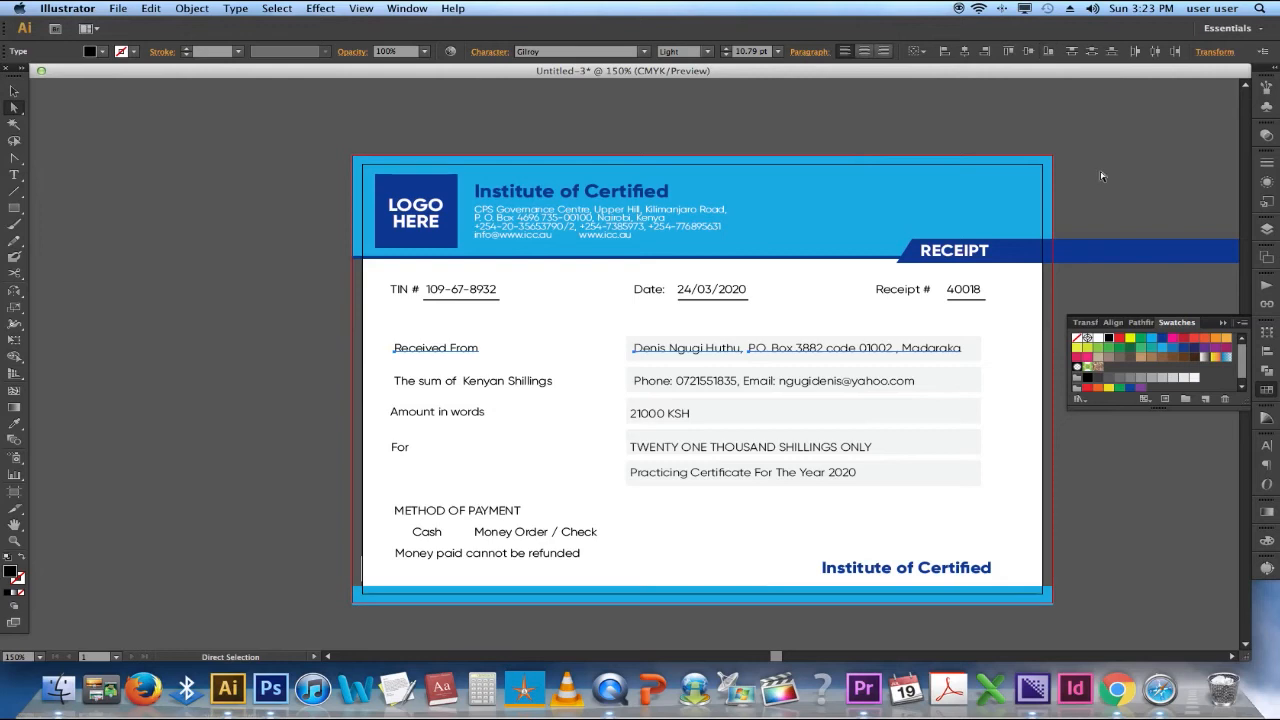
{"action": "left_click", "coordinate": [470, 413]}
{"action": "left_click", "coordinate": [655, 420], "text": "shift"}
{"action": "left_click", "coordinate": [1028, 51]}
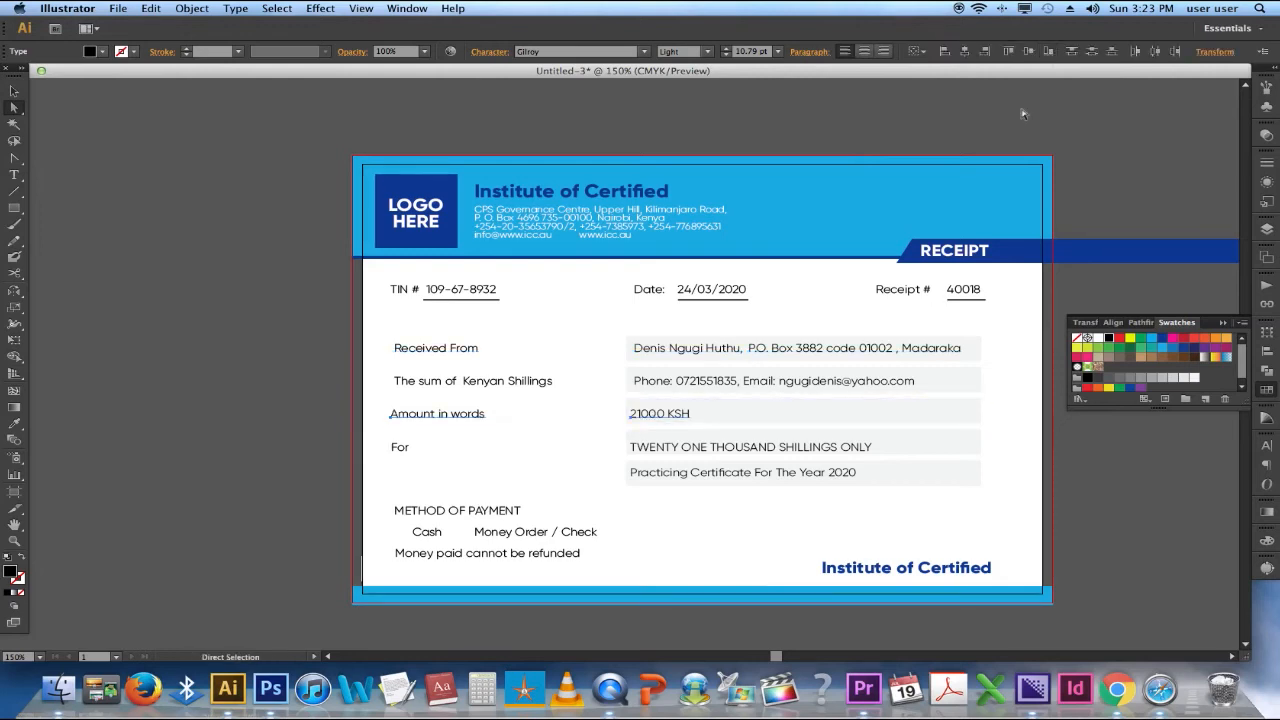
- Align For with TWENTY ONE THOUSAND SHILLINGS ONLY, and nudge both up to the middle of their grey bar
{"action": "left_click", "coordinate": [402, 450]}
{"action": "left_click", "coordinate": [680, 447], "text": "shift"}
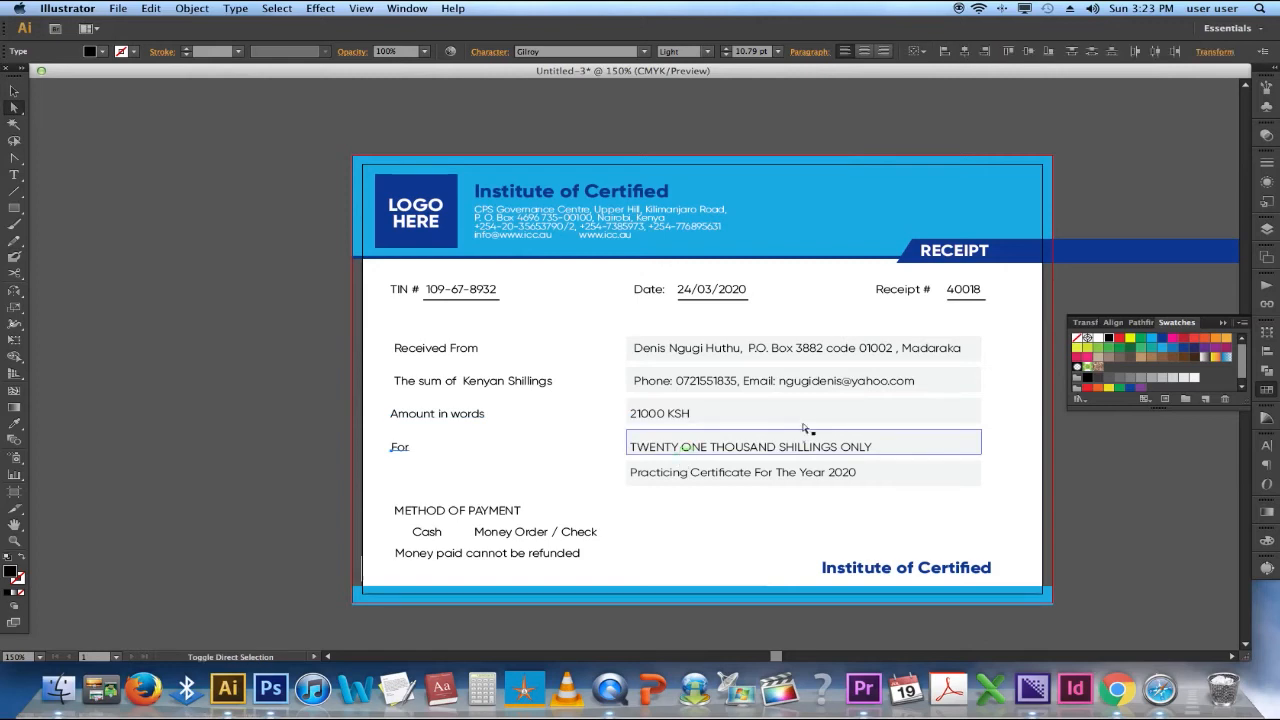
{"action": "left_click", "coordinate": [1009, 52]}
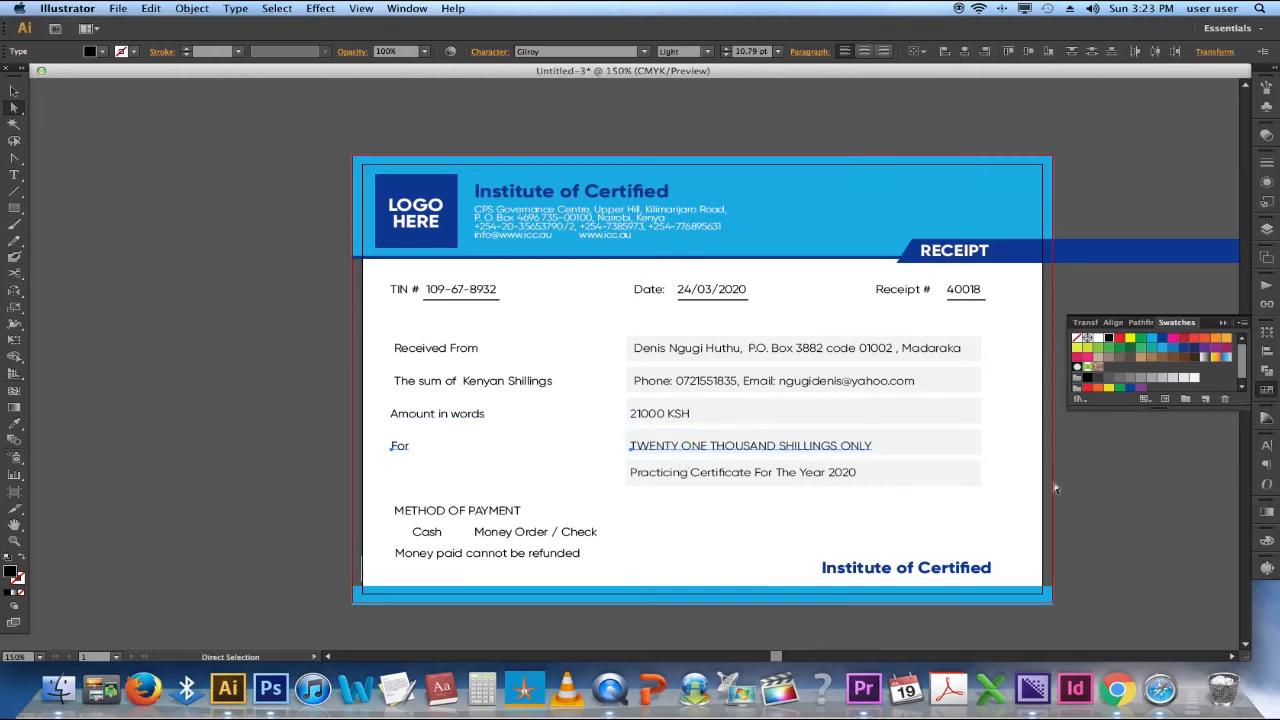
{"action": "key", "text": "Up"}
{"action": "key", "text": "Up"}
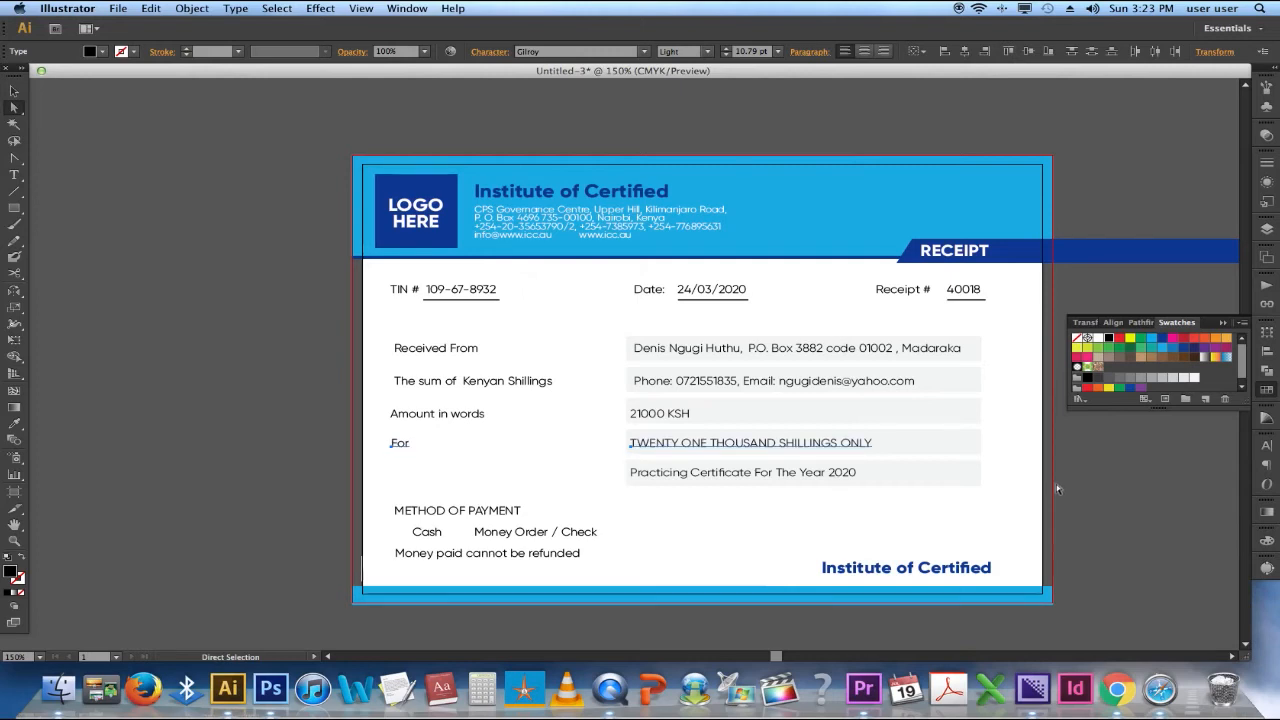
- Nudge the line Practicing Certificate For The Year 2020 slightly up within its grey bar
{"action": "left_click", "coordinate": [1056, 486]}
{"action": "left_click", "coordinate": [847, 473]}
{"action": "key", "text": "Up"}
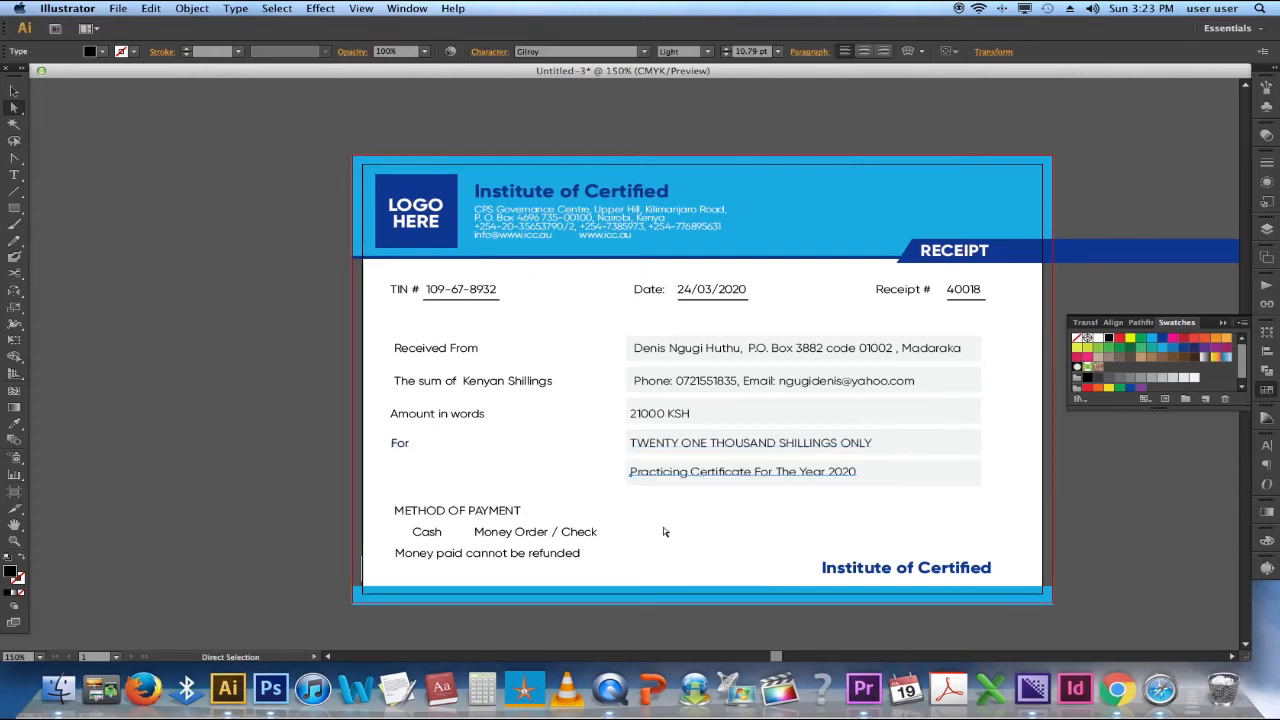
{"action": "left_click", "coordinate": [607, 531]}
- Left-align the labels from TIN # down to Money paid cannot be refunded, leaving out the Cash and Money Order options
{"action": "left_click_drag", "start_coordinate": [381, 293], "coordinate": [407, 567]}
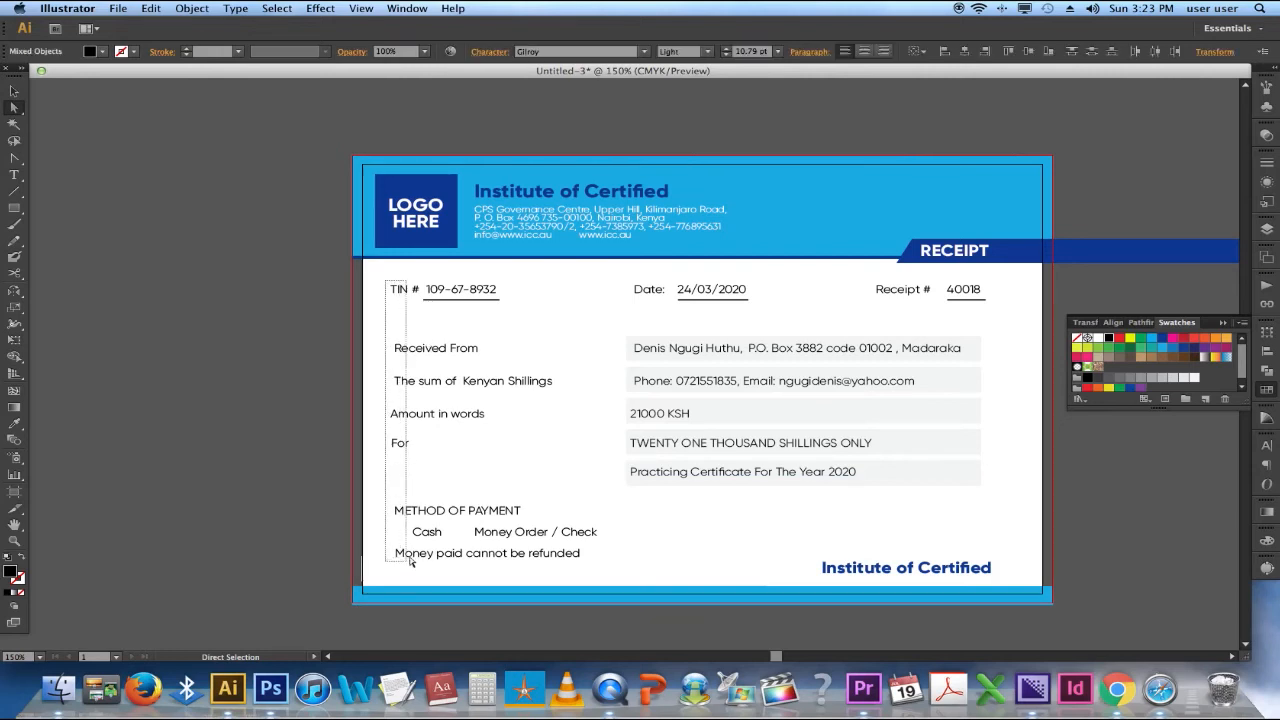
{"action": "left_click", "coordinate": [947, 53]}
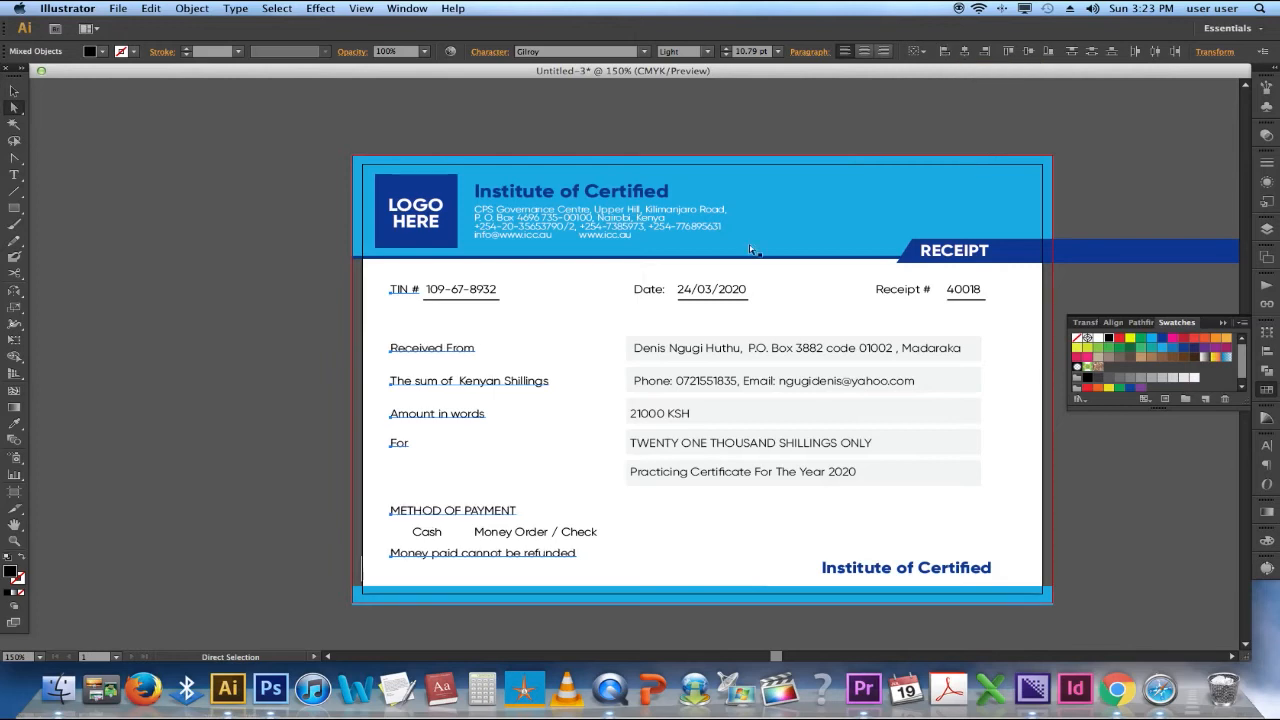
{"action": "left_click", "coordinate": [576, 406]}
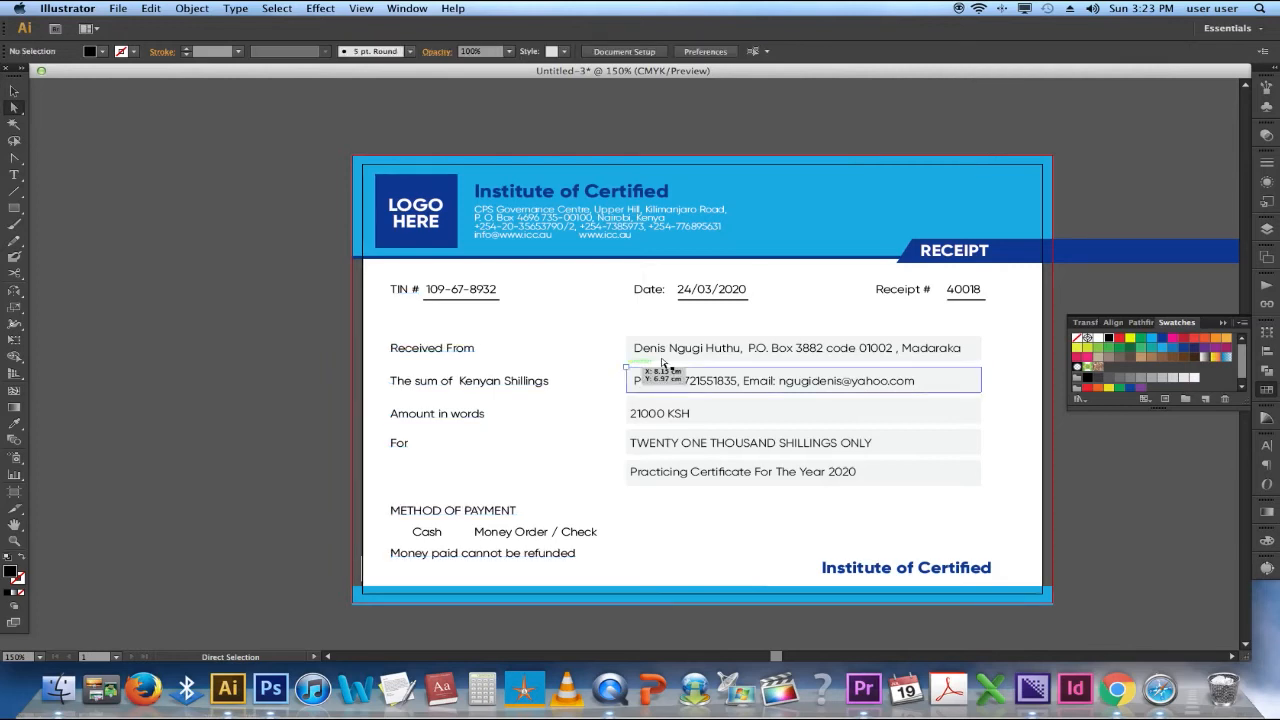
- Fill all five field bars with a slightly darker light grey swatch
{"action": "left_click_drag", "start_coordinate": [998, 486], "coordinate": [974, 345]}
{"action": "left_click", "coordinate": [1183, 378]}
{"action": "left_click", "coordinate": [1021, 523]}
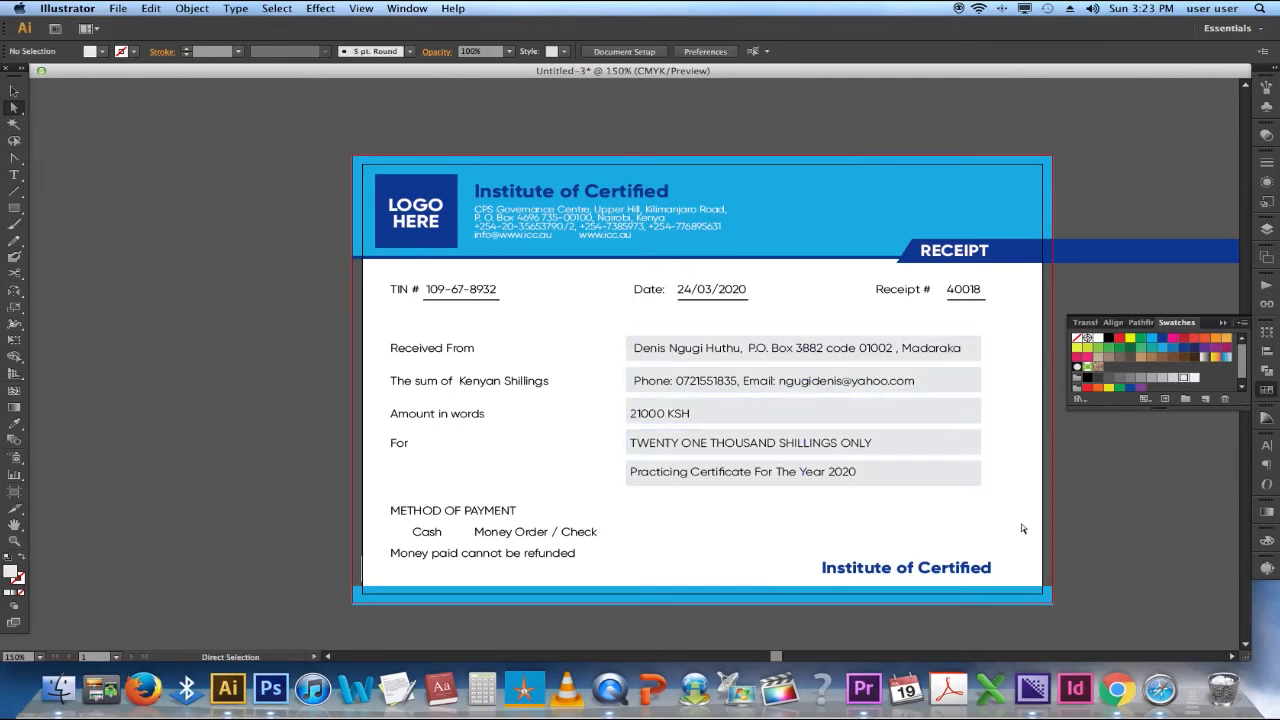
- Widen all five grey bars to about 11.07 cm, up to the end of the receipt number's underline, and undo the stray bar copy
{"action": "left_click_drag", "start_coordinate": [1012, 468], "coordinate": [976, 353]}
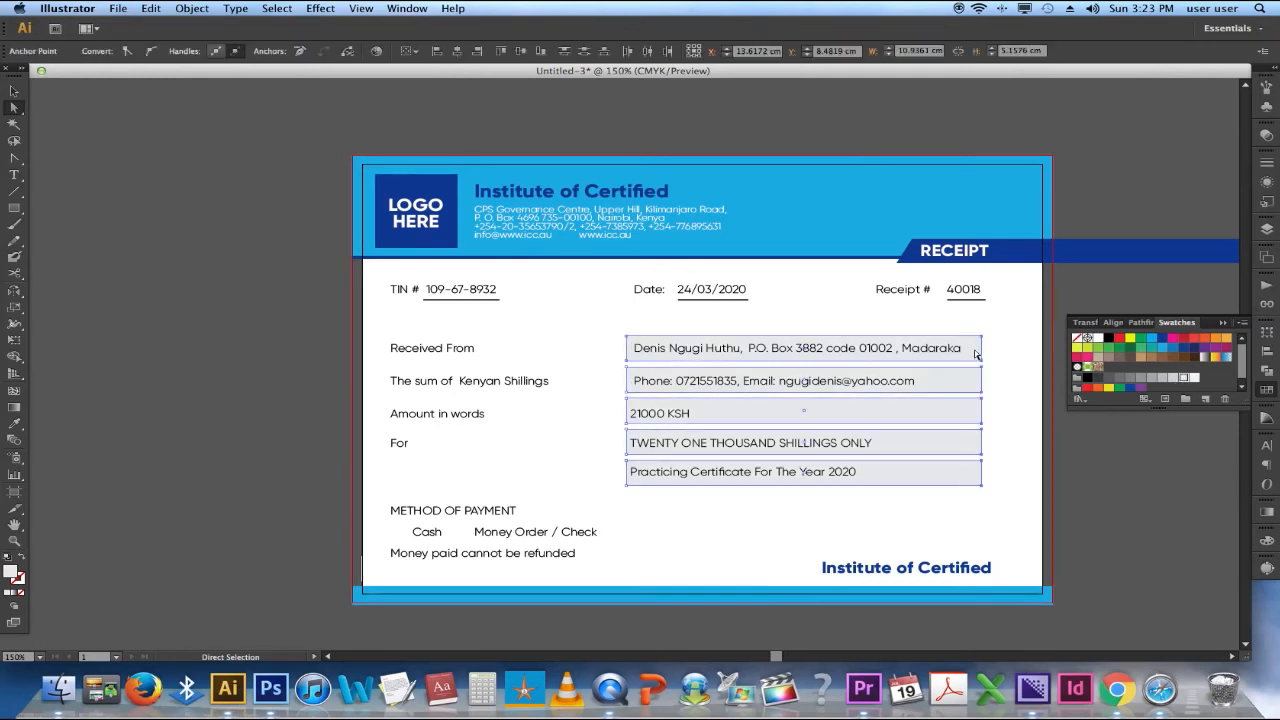
{"action": "key", "text": "v"}
{"action": "left_click_drag", "start_coordinate": [981, 411], "coordinate": [653, 429]}
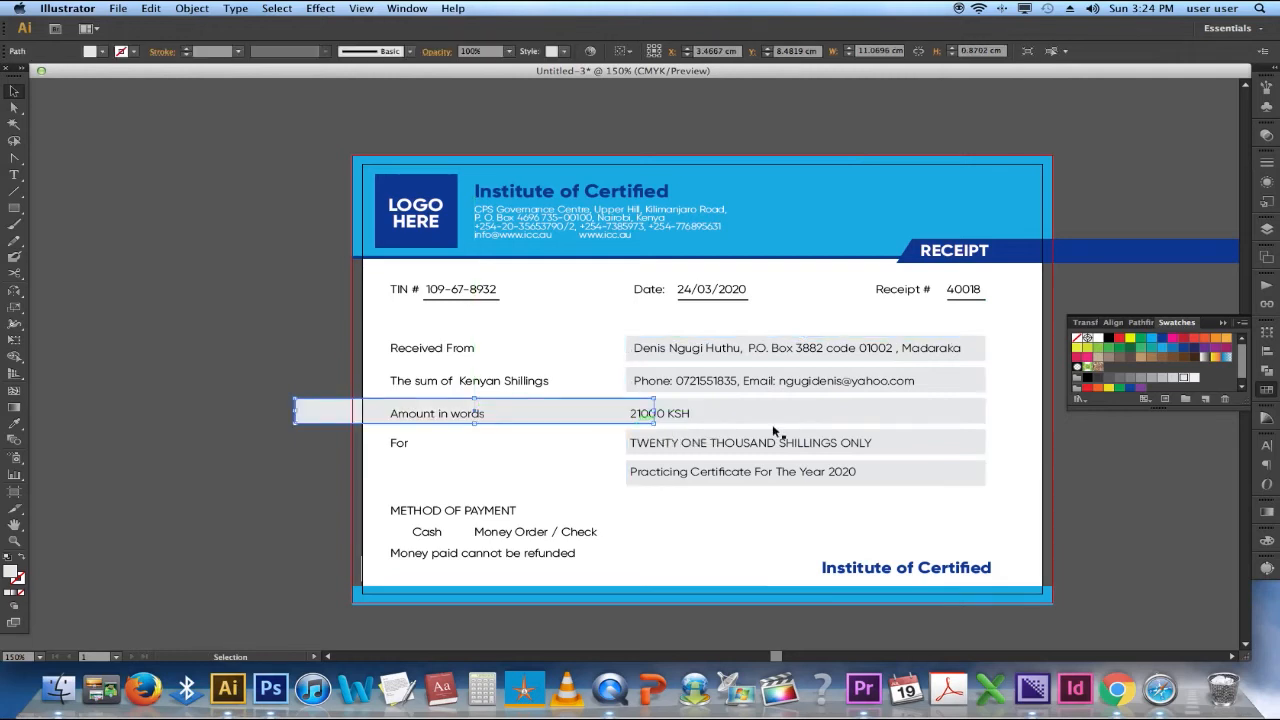
{"action": "key", "text": "super+z"}
{"action": "left_click", "coordinate": [1068, 450]}
{"action": "key", "text": "a"}
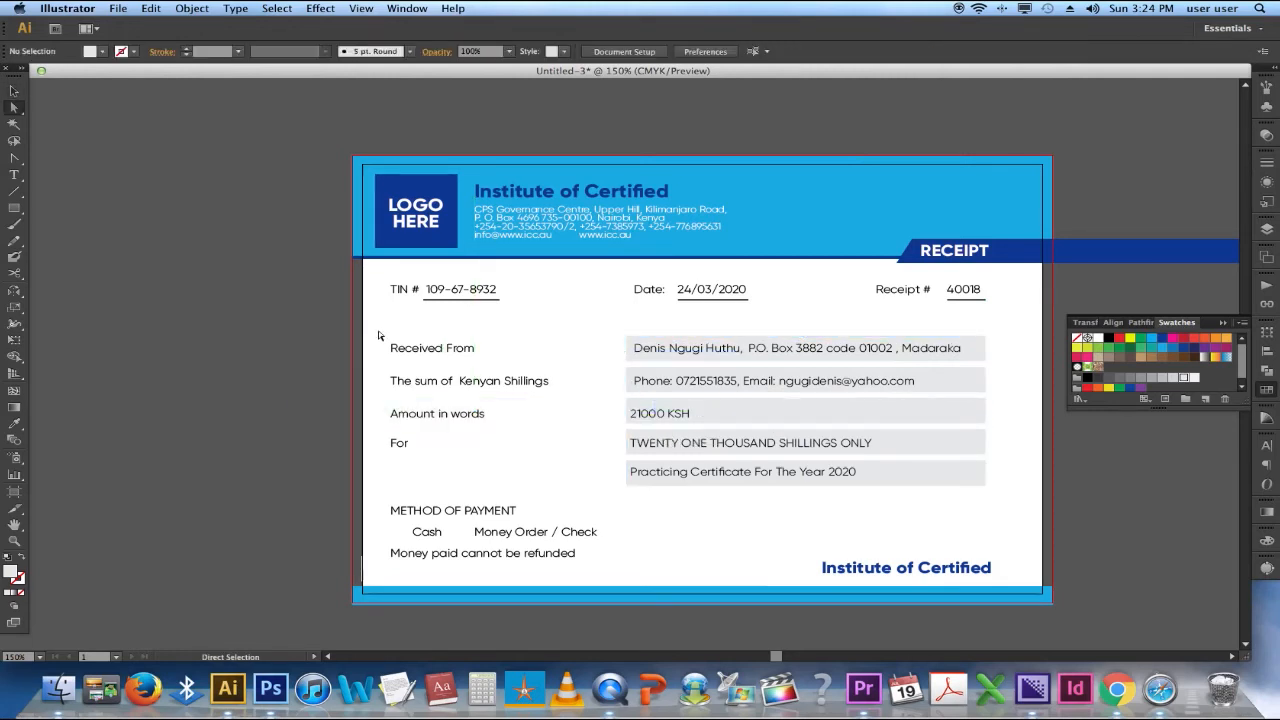
- Draw a checkbox about 0.56 × 0.54 cm before Cash with white fill and 1 pt black stroke, and copy it before Money Order / Check
{"action": "scroll", "coordinate": [521, 419], "scroll_direction": "down", "scroll_amount": 2}
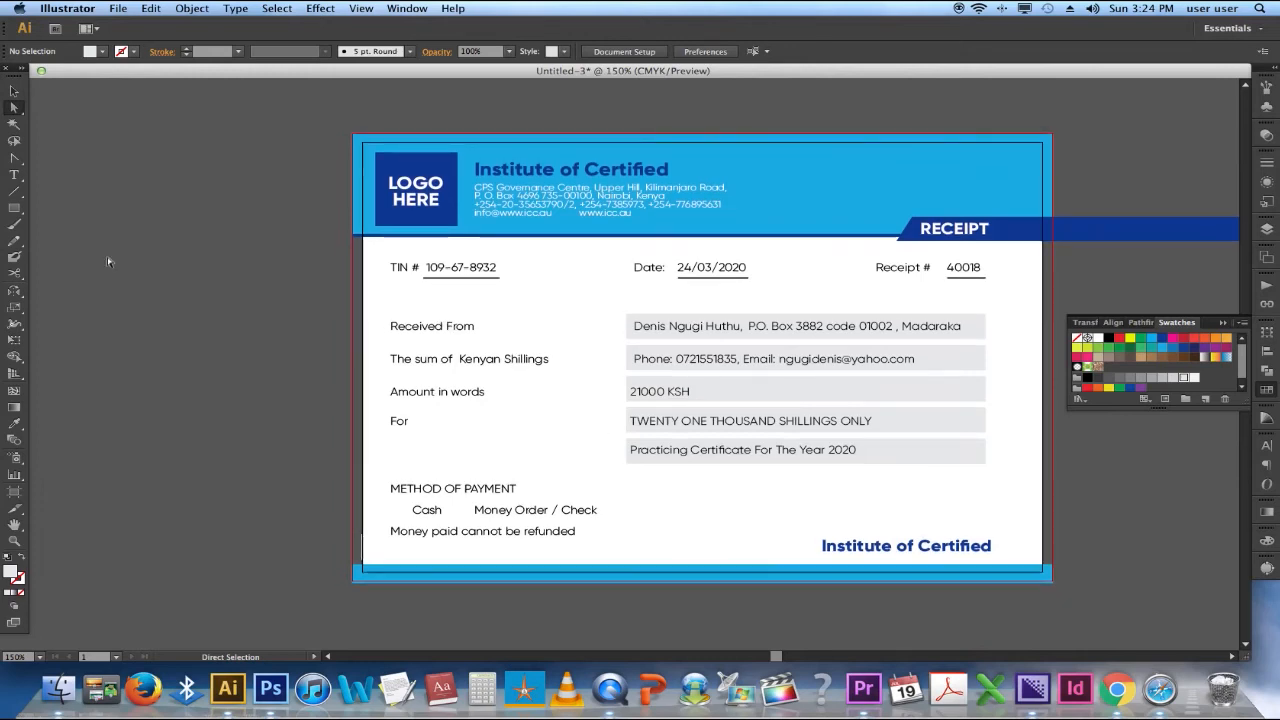
{"action": "left_click", "coordinate": [14, 208]}
{"action": "left_click_drag", "start_coordinate": [391, 501], "coordinate": [408, 515]}
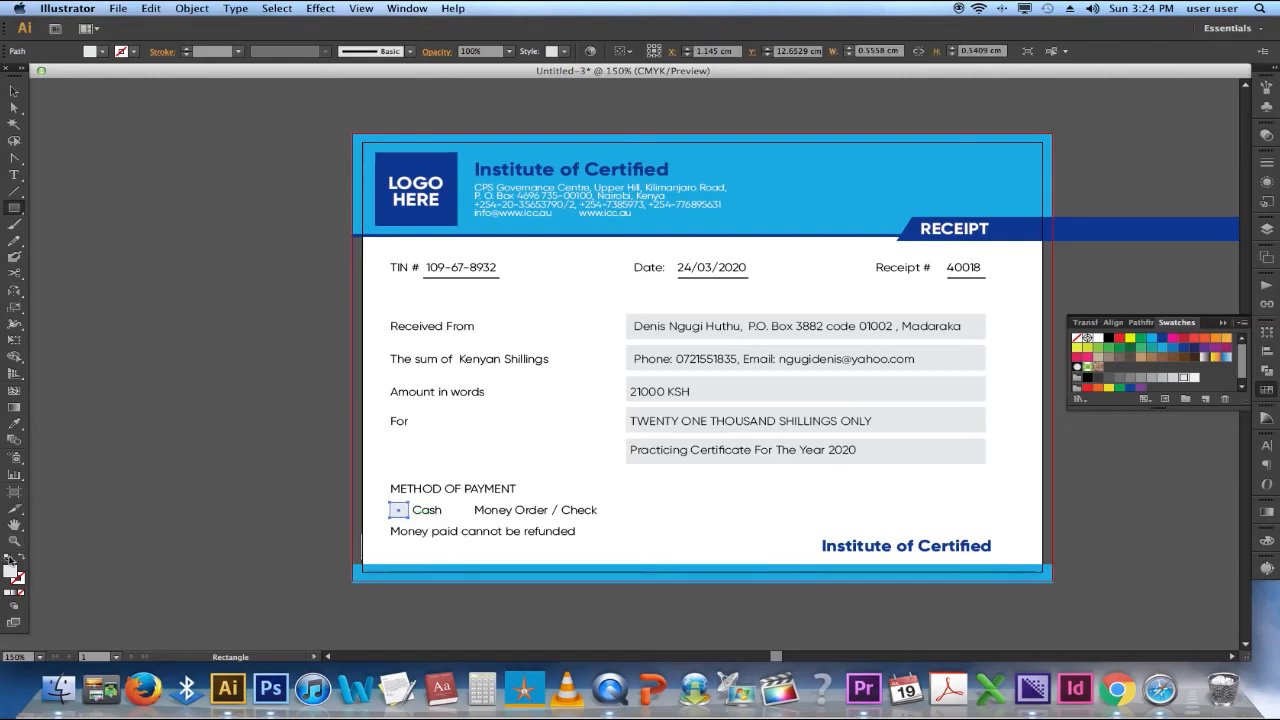
{"action": "left_click", "coordinate": [8, 558]}
{"action": "key", "text": "v"}
{"action": "left_click", "coordinate": [370, 528]}
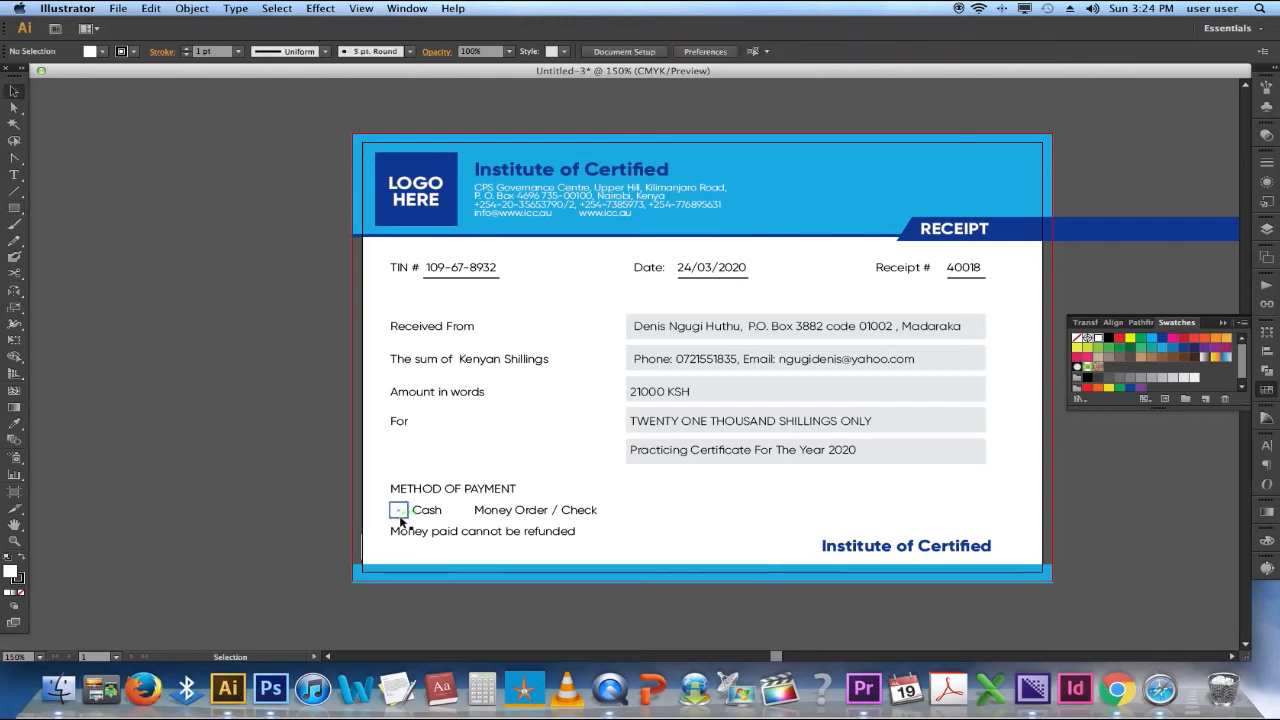
{"action": "left_click_drag", "start_coordinate": [400, 521], "coordinate": [460, 525]}
{"action": "left_click", "coordinate": [129, 253]}
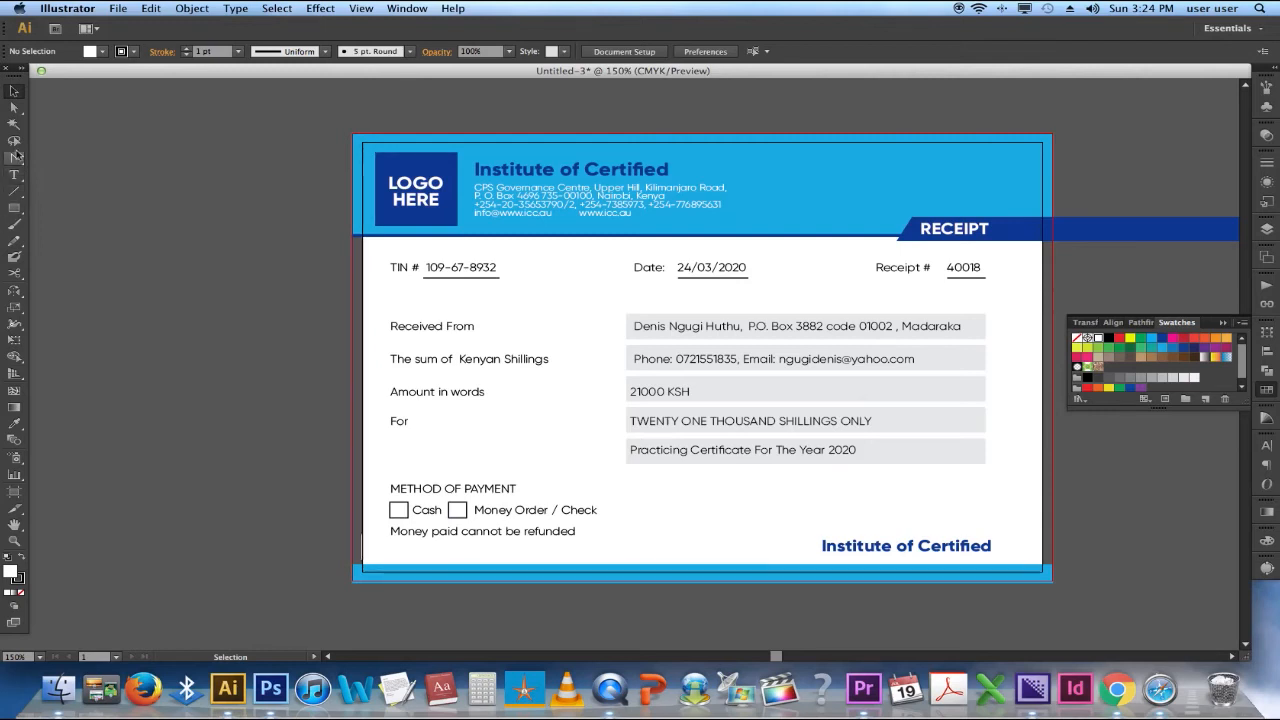
- Draw a freehand tick about 0.71 × 0.40 cm over the Cash checkbox with the Pencil tool
{"action": "left_click", "coordinate": [15, 240]}
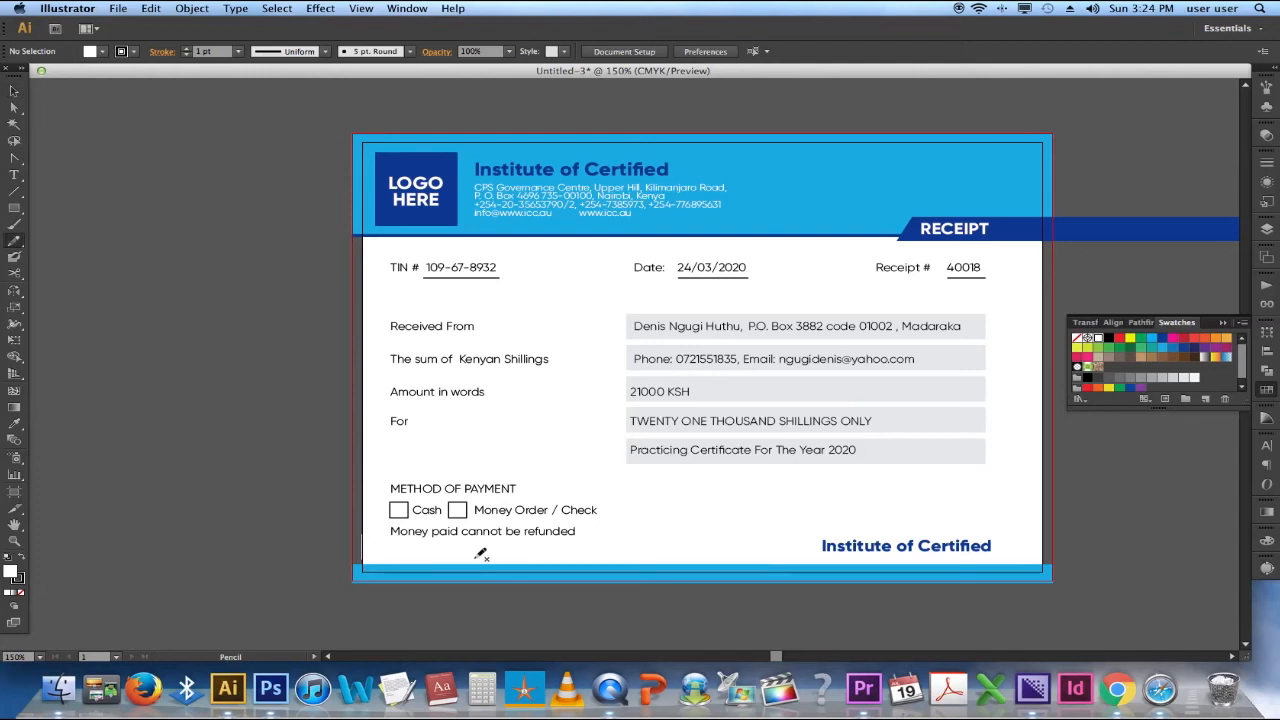
{"action": "left_click_drag", "start_coordinate": [396, 507], "coordinate": [411, 502]}
{"action": "key", "text": "v"}
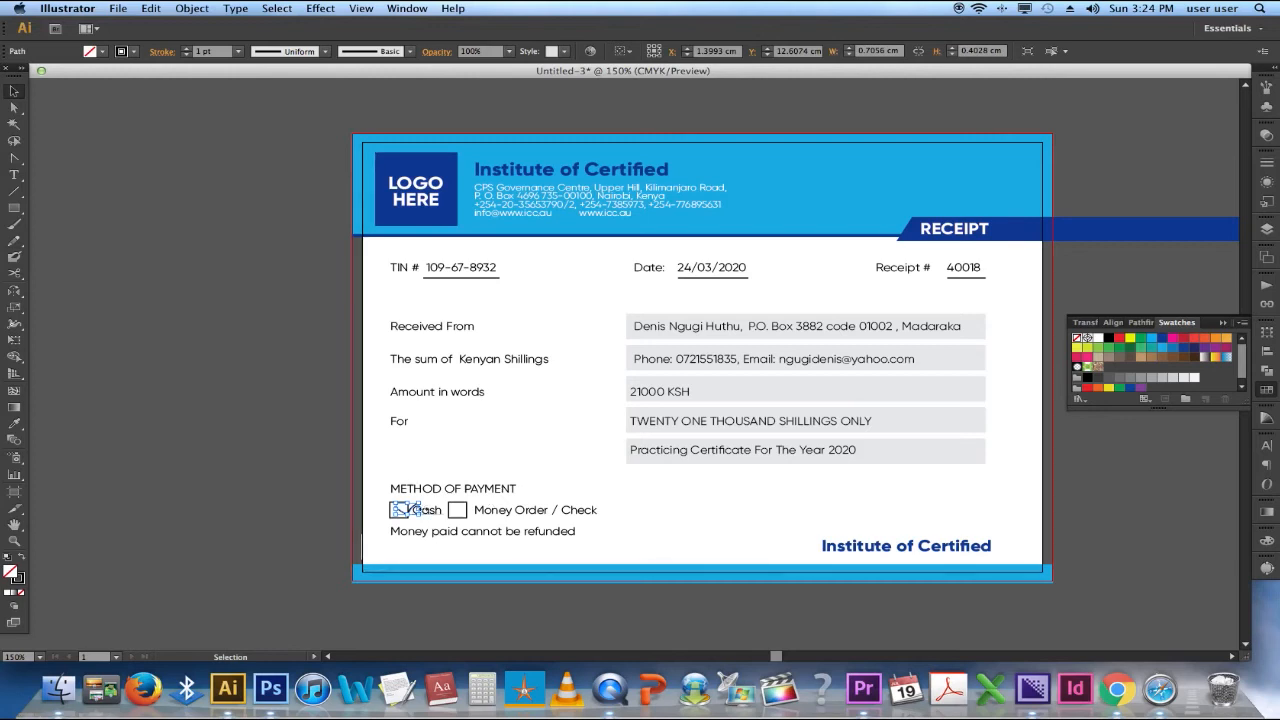
- Reposition the tick so that it sits inside the Cash checkbox
{"action": "left_click", "coordinate": [298, 485]}
{"action": "key", "text": "a"}
{"action": "left_click_drag", "start_coordinate": [413, 508], "coordinate": [408, 508]}
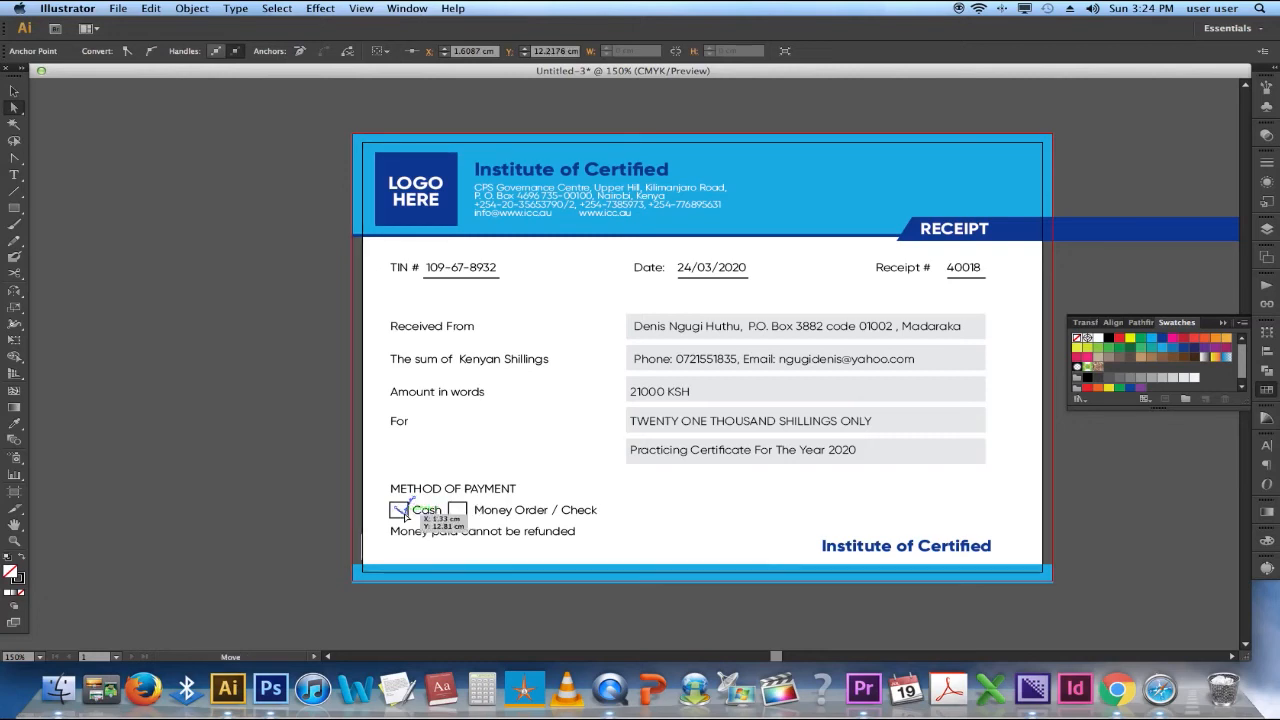
{"action": "left_click", "coordinate": [333, 504]}
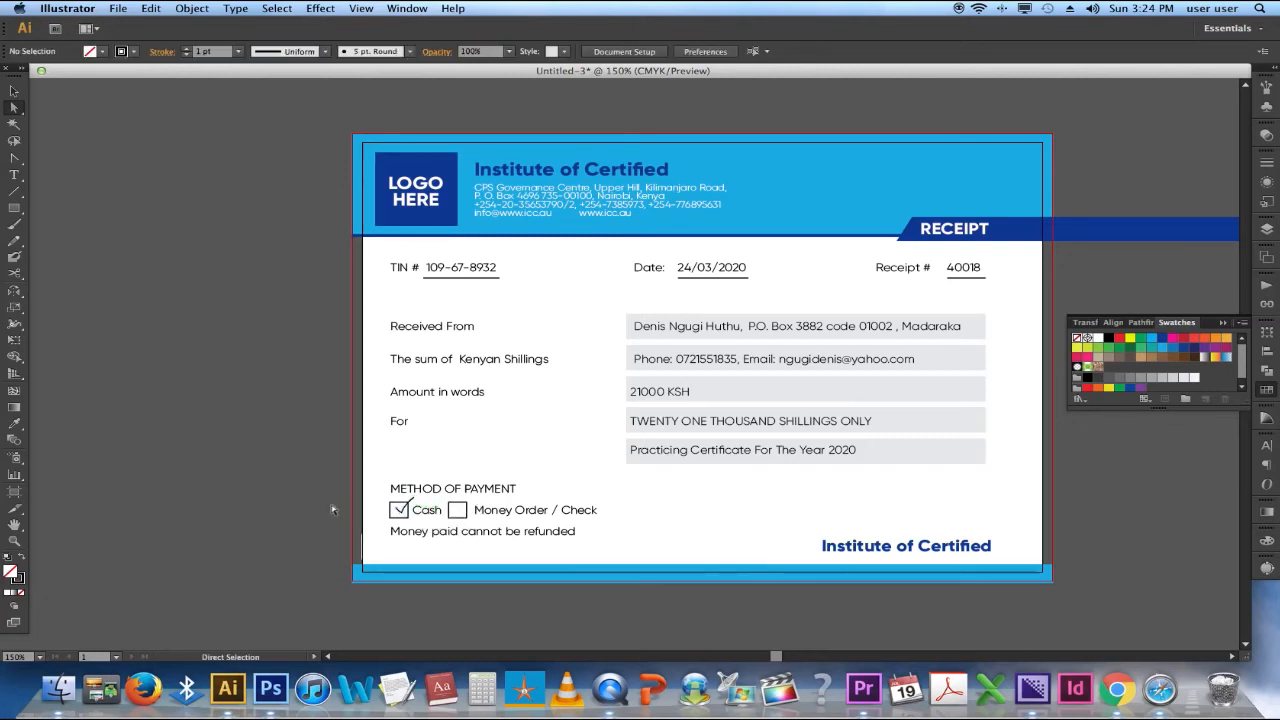
{"action": "key", "text": "v"}
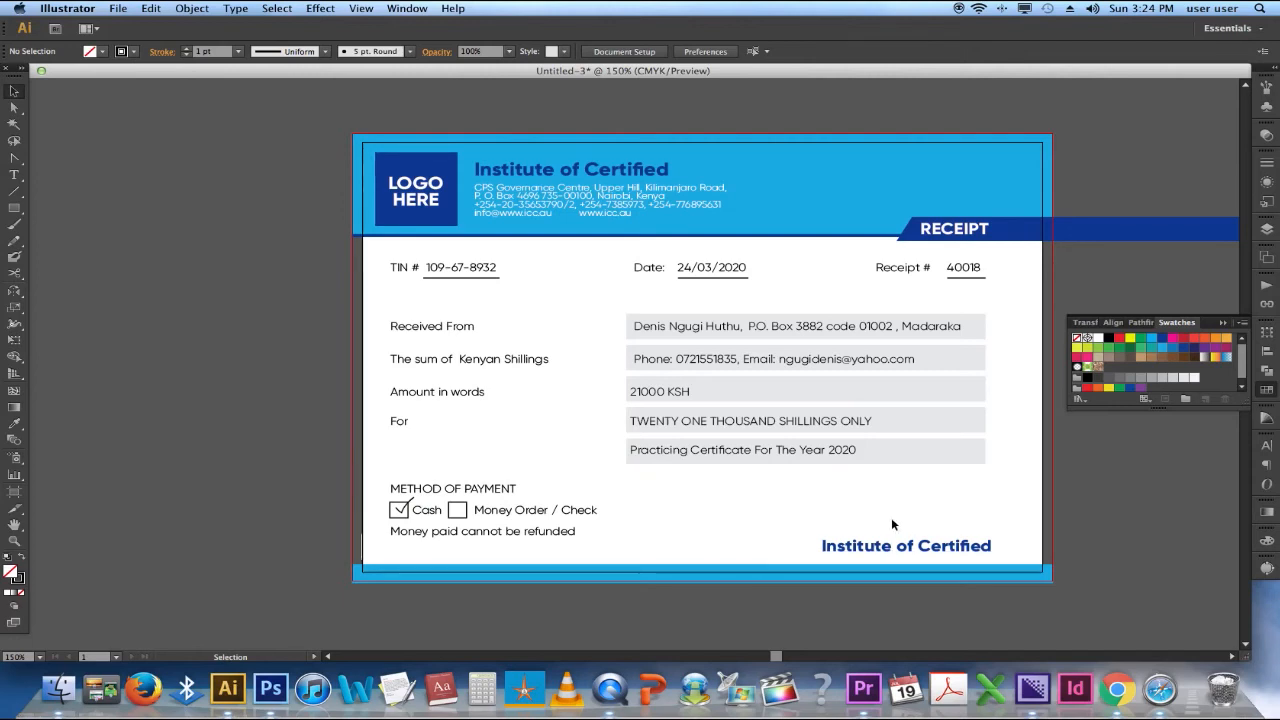
- Copy the header logo square with its text and place it at about half size centred above the footer's Institute of Certified
{"action": "scroll", "coordinate": [896, 532], "scroll_direction": "down", "scroll_amount": 2}
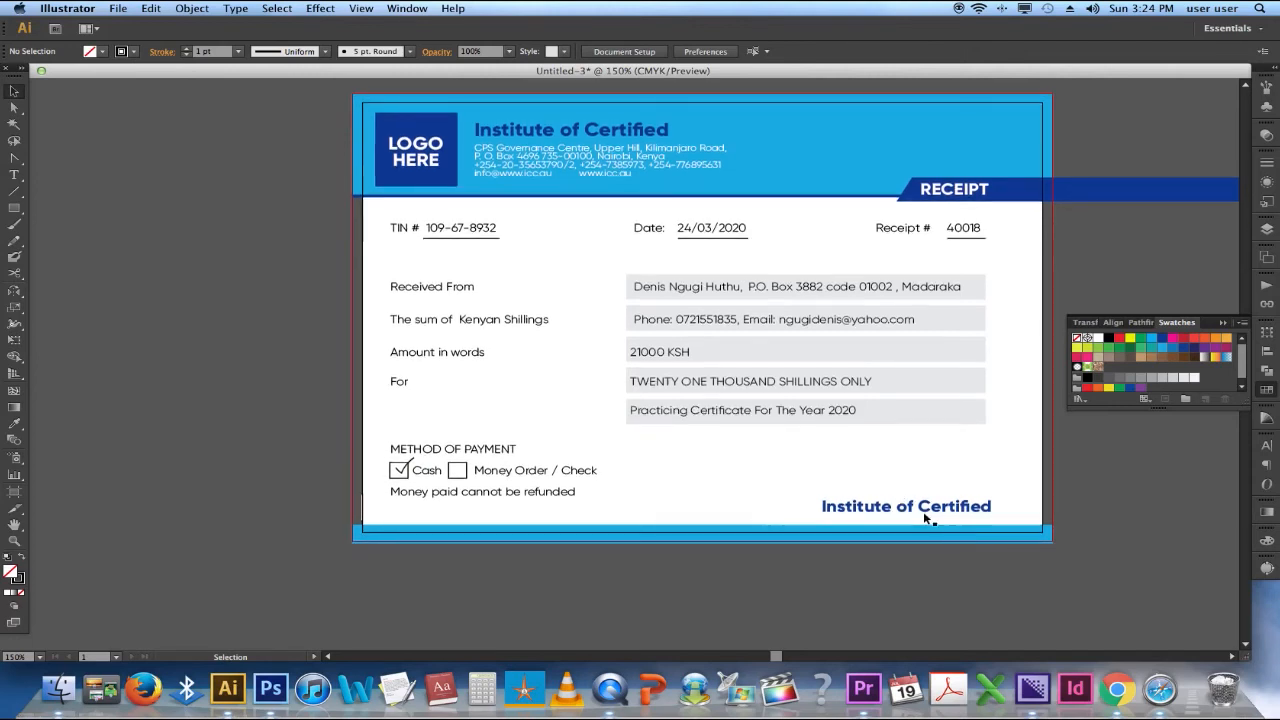
{"action": "left_click", "coordinate": [428, 180]}
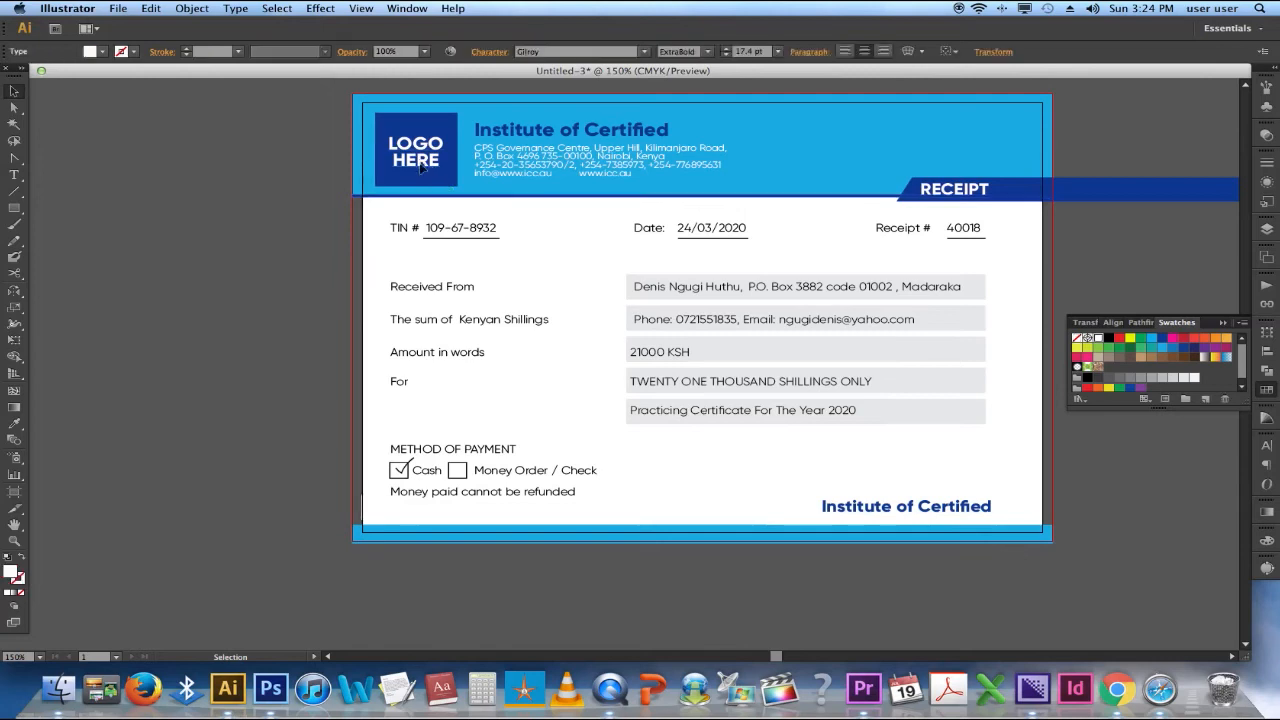
{"action": "left_click", "coordinate": [416, 186], "text": "shift"}
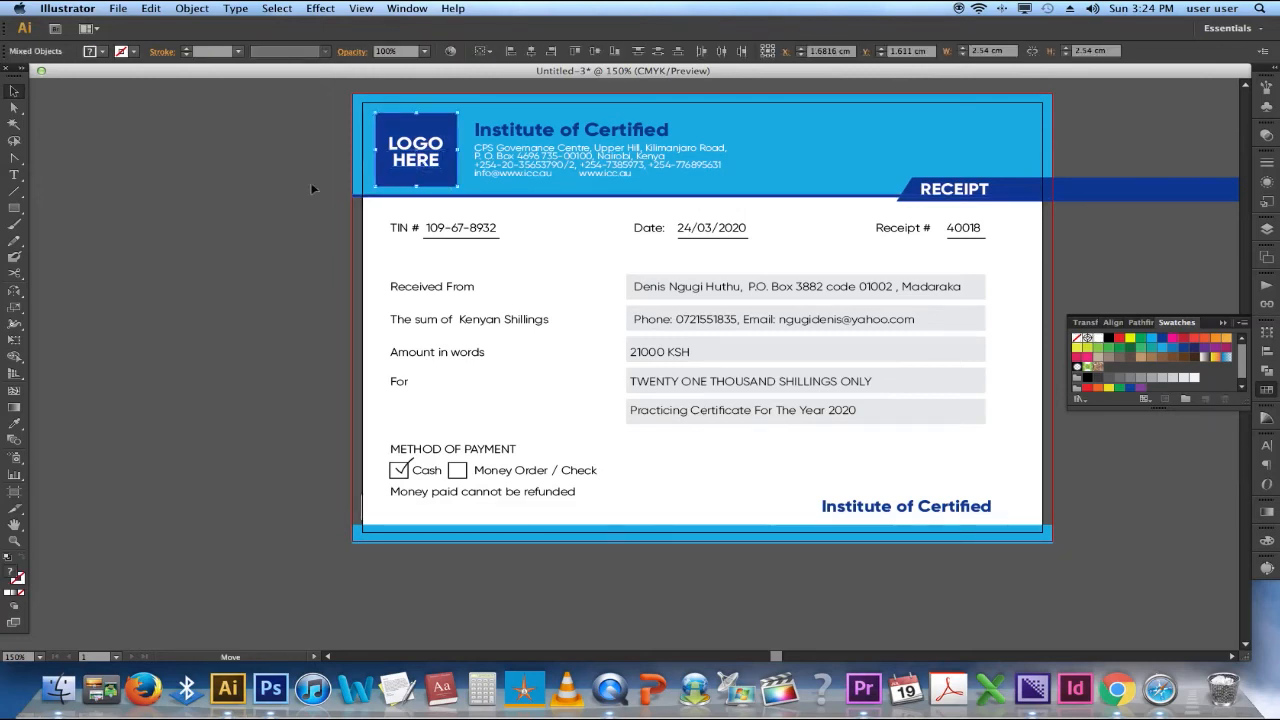
{"action": "left_click_drag", "start_coordinate": [435, 159], "coordinate": [329, 159]}
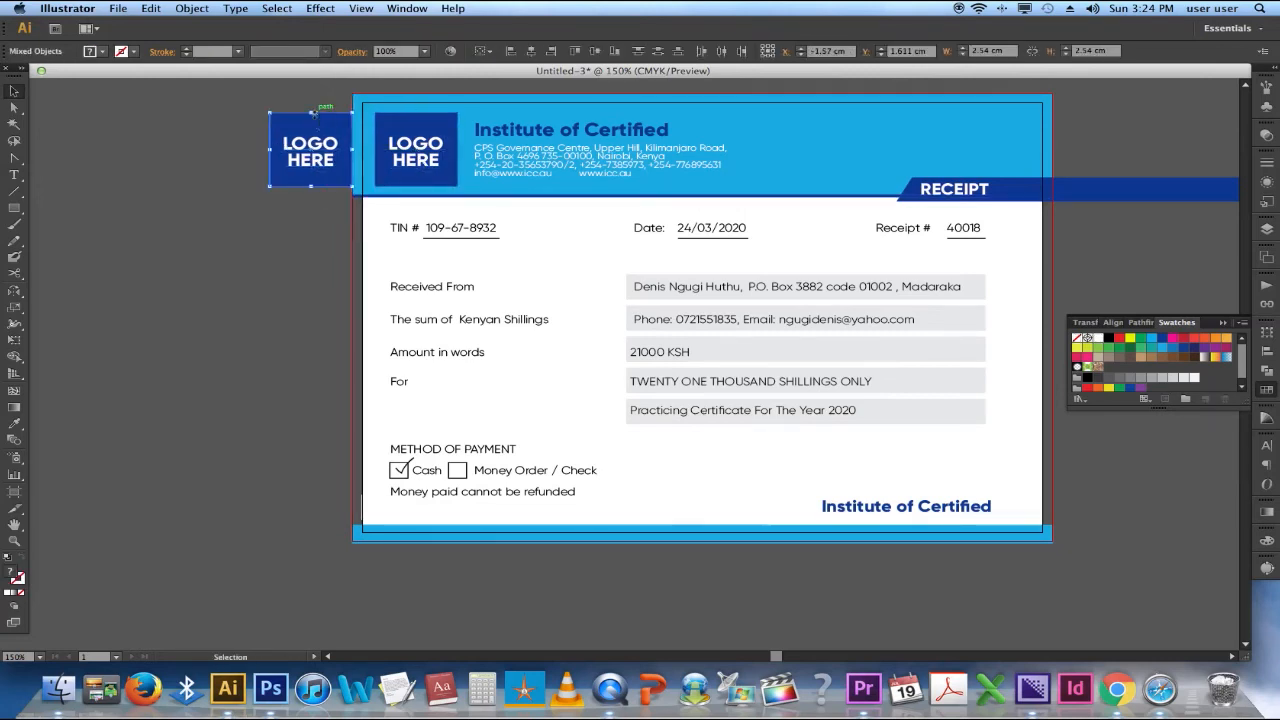
{"action": "left_click_drag", "start_coordinate": [311, 112], "coordinate": [909, 472]}
{"action": "left_click", "coordinate": [979, 474]}
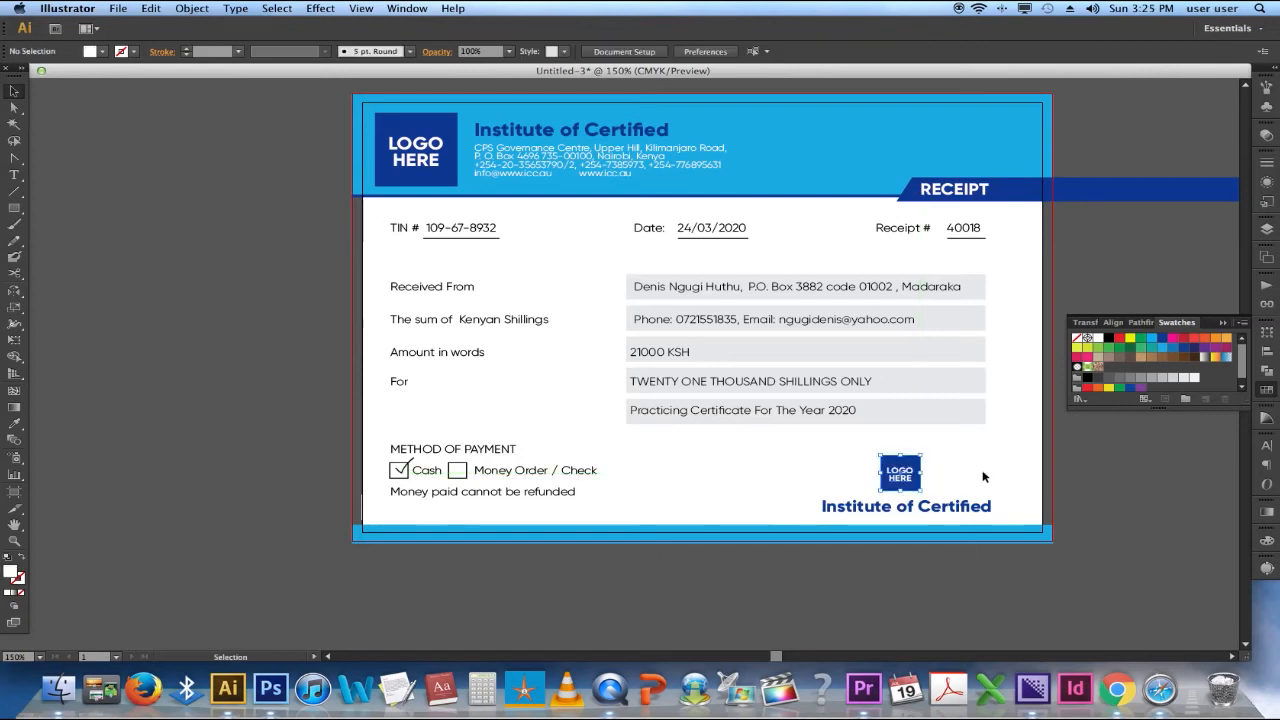
- Shorten the dark blue RECEIPT strip so that its outer end meets the page's bleed edge
{"action": "scroll", "coordinate": [986, 471], "scroll_direction": "right", "scroll_amount": 5}
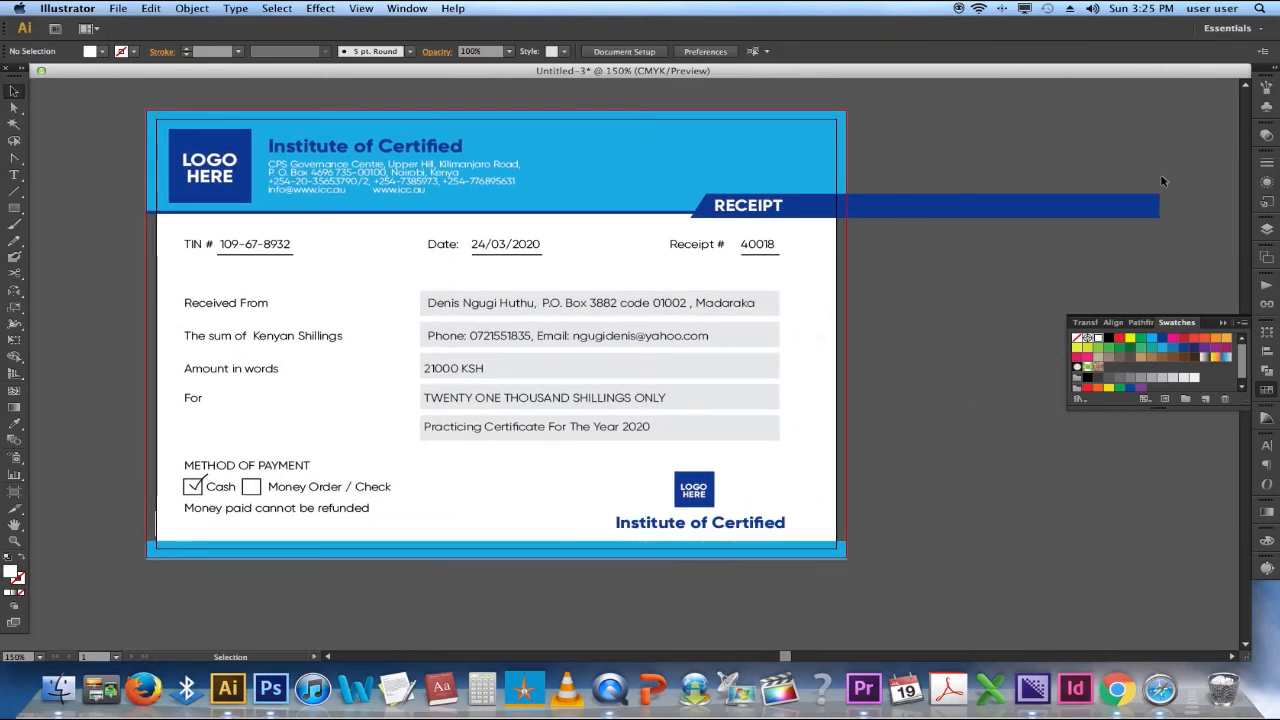
{"action": "key", "text": "a"}
{"action": "left_click_drag", "start_coordinate": [1162, 181], "coordinate": [1148, 226]}
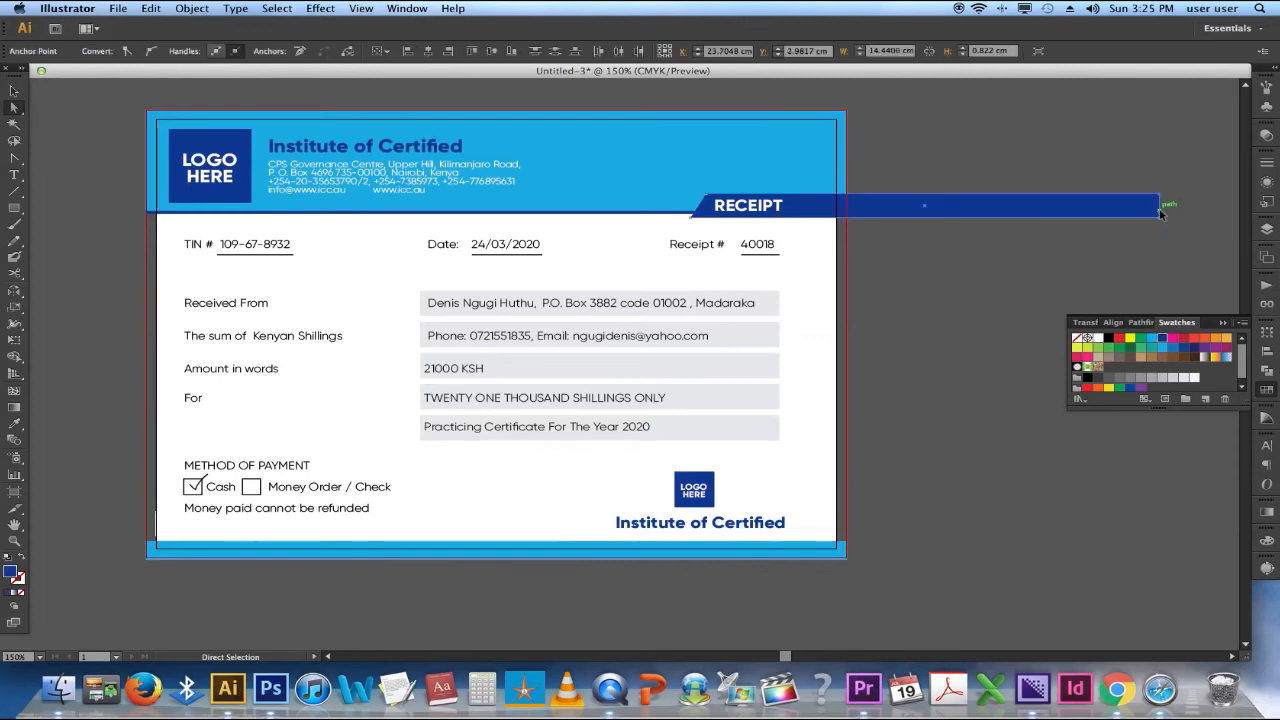
{"action": "left_click_drag", "start_coordinate": [1022, 214], "coordinate": [848, 215]}
{"action": "left_click", "coordinate": [867, 227]}
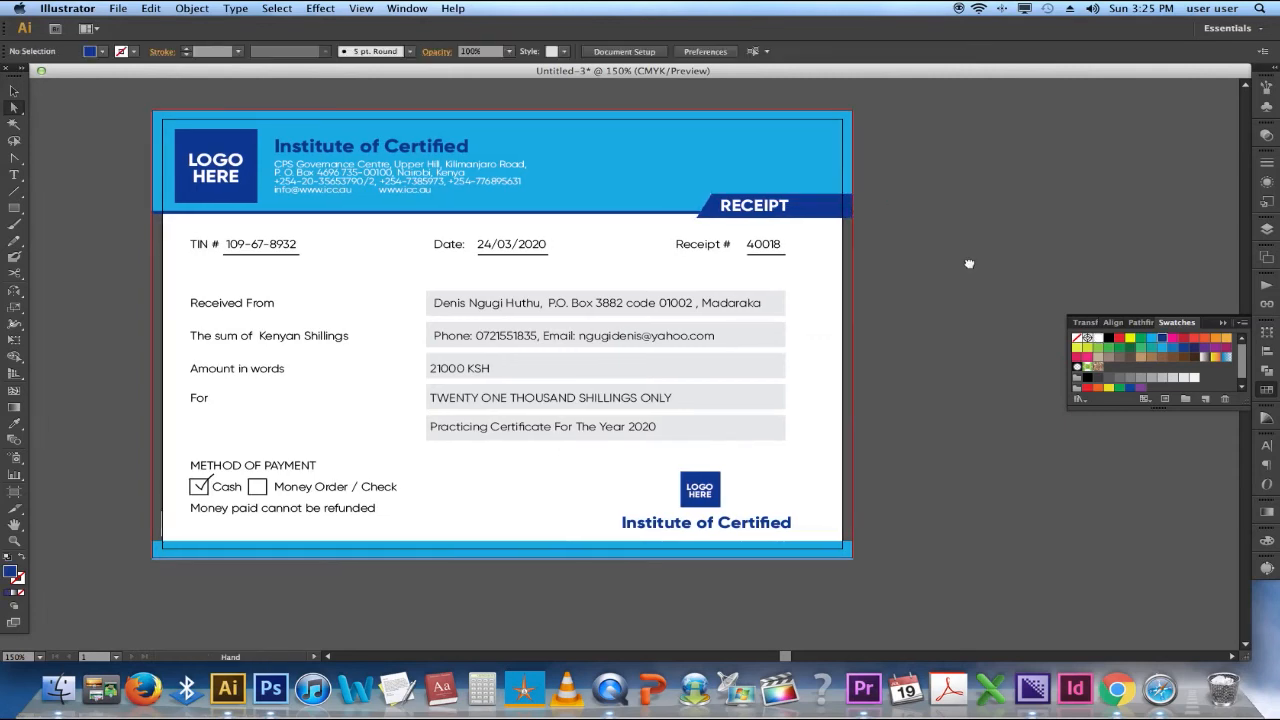
- Set the leading of the header's address and contact text to 12 pt
{"action": "scroll", "coordinate": [930, 250], "scroll_direction": "left", "scroll_amount": 3}
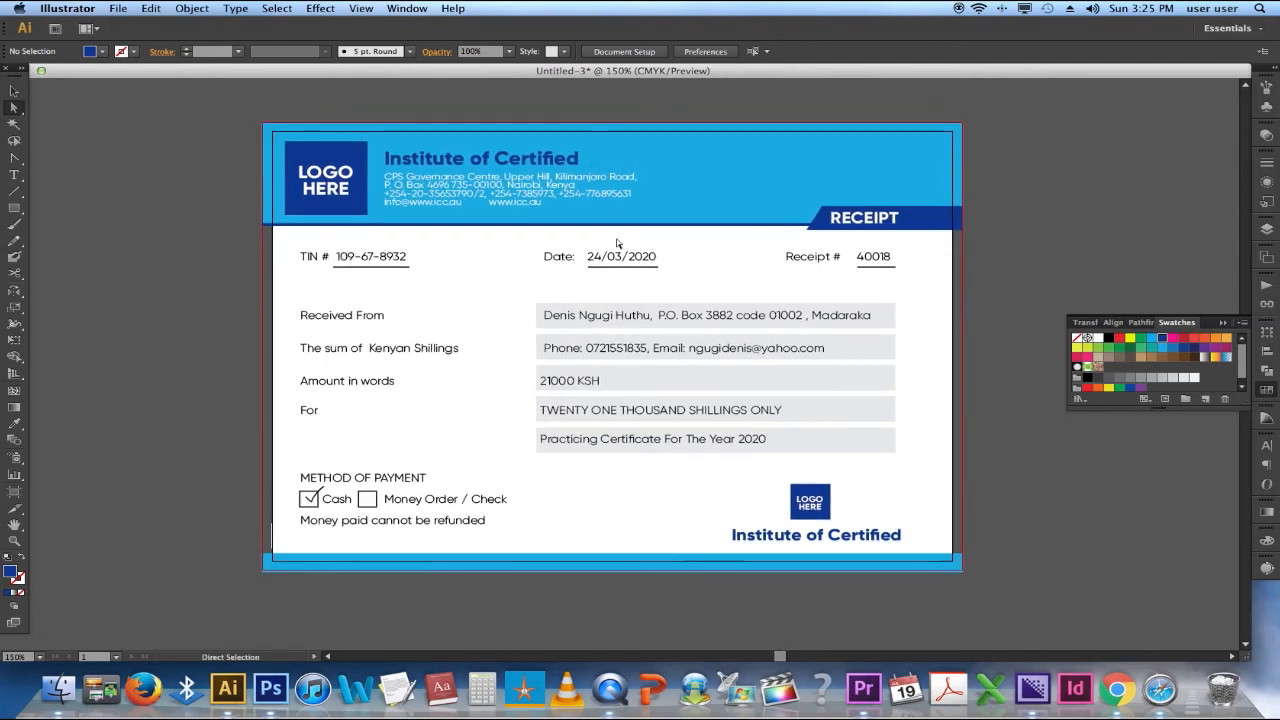
{"action": "scroll", "coordinate": [617, 244], "scroll_direction": "down", "scroll_amount": 1}
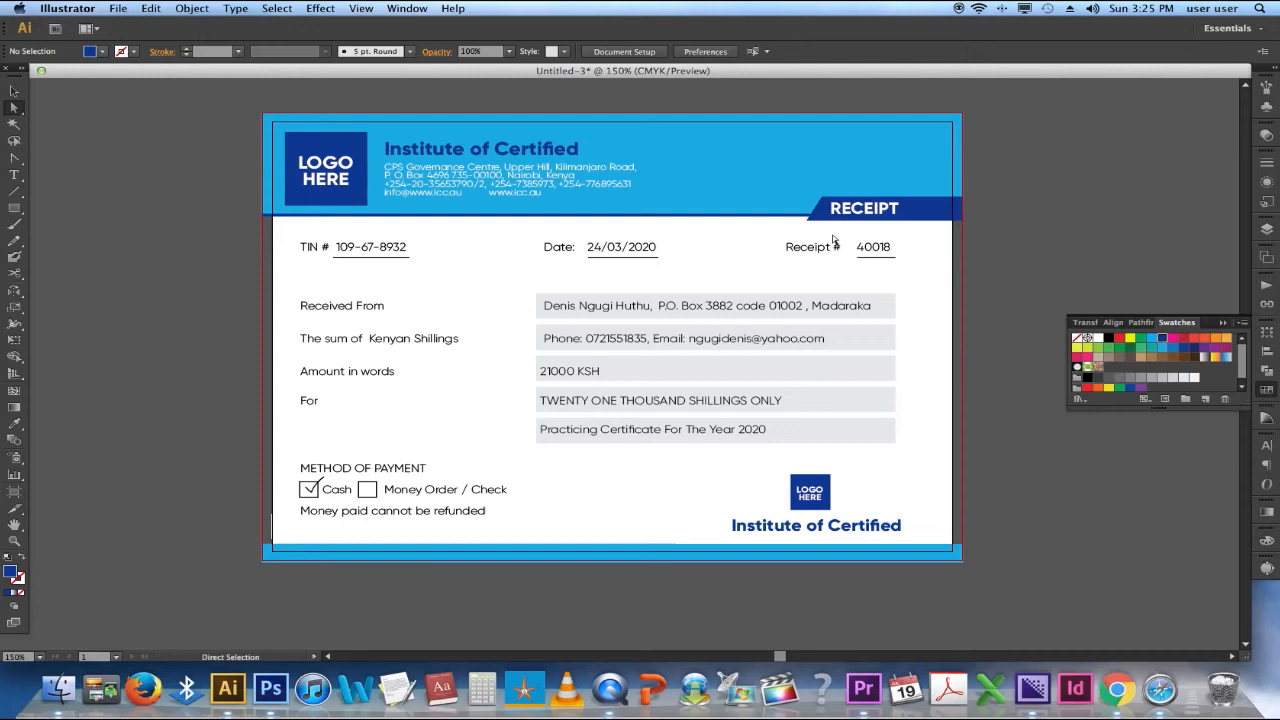
{"action": "left_click", "coordinate": [601, 190]}
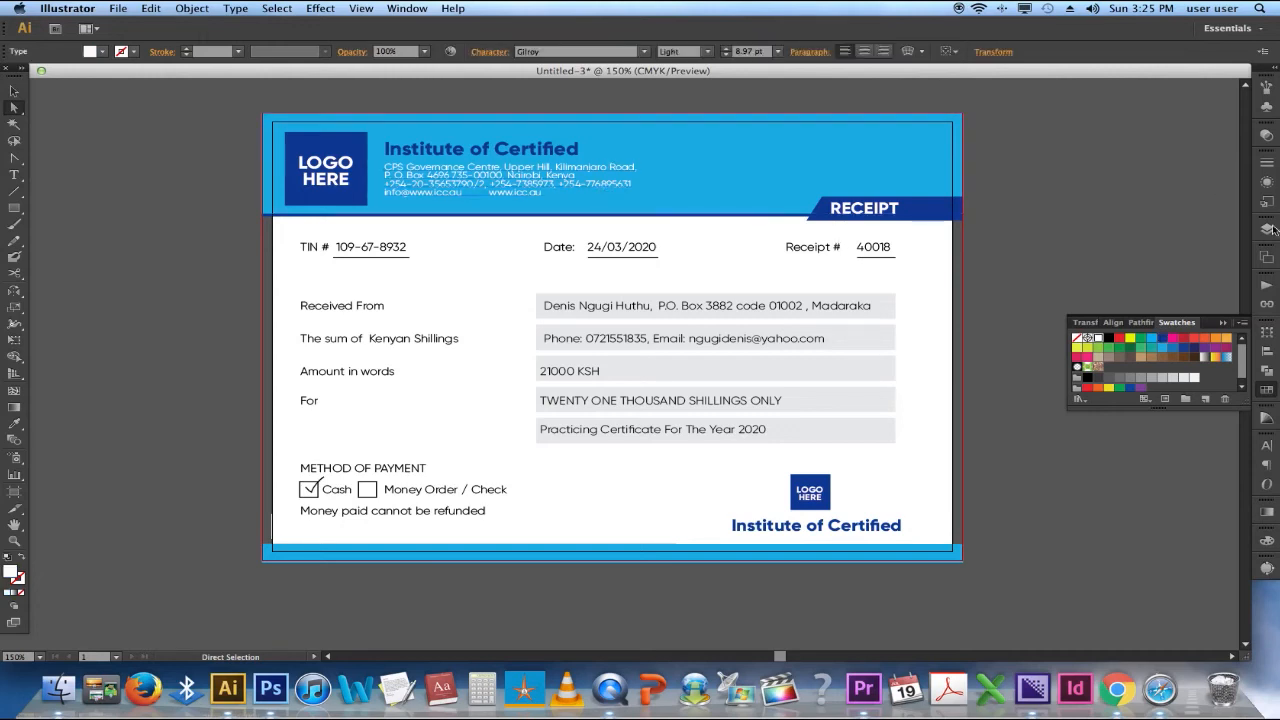
{"action": "left_click", "coordinate": [1265, 449]}
{"action": "left_click", "coordinate": [1265, 449]}
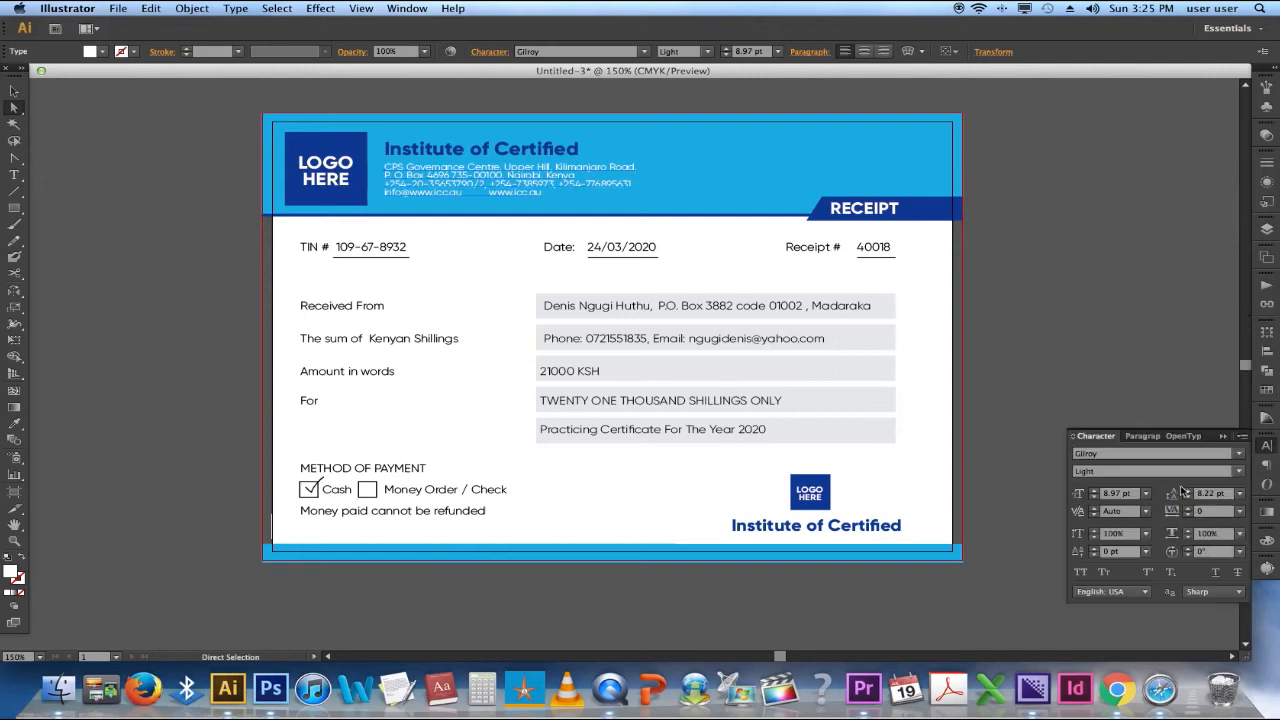
{"action": "left_click", "coordinate": [1188, 491]}
{"action": "left_click", "coordinate": [1188, 491]}
{"action": "left_click", "coordinate": [1188, 491]}
{"action": "left_click", "coordinate": [1188, 491]}
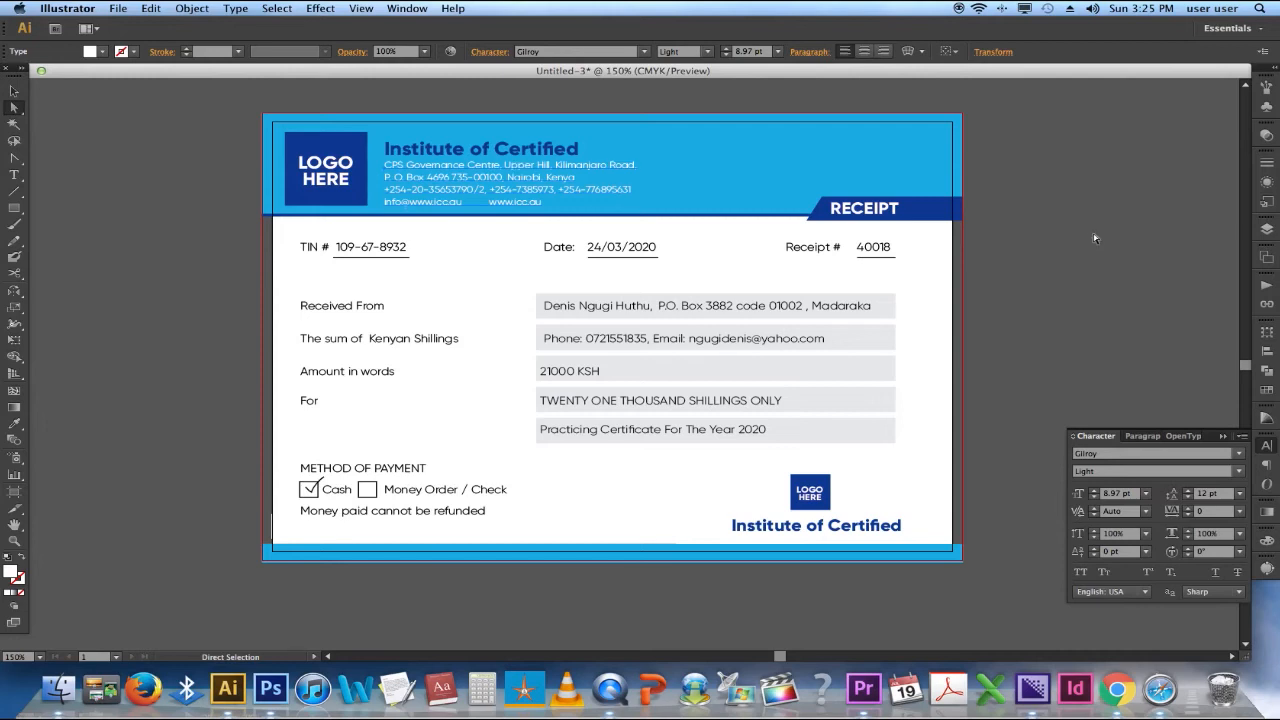
- Enlarge the header title Institute of Certified to about 20.41 pt
{"action": "left_click", "coordinate": [543, 150]}
{"action": "key", "text": "v"}
{"action": "left_click_drag", "start_coordinate": [582, 138], "coordinate": [606, 139]}
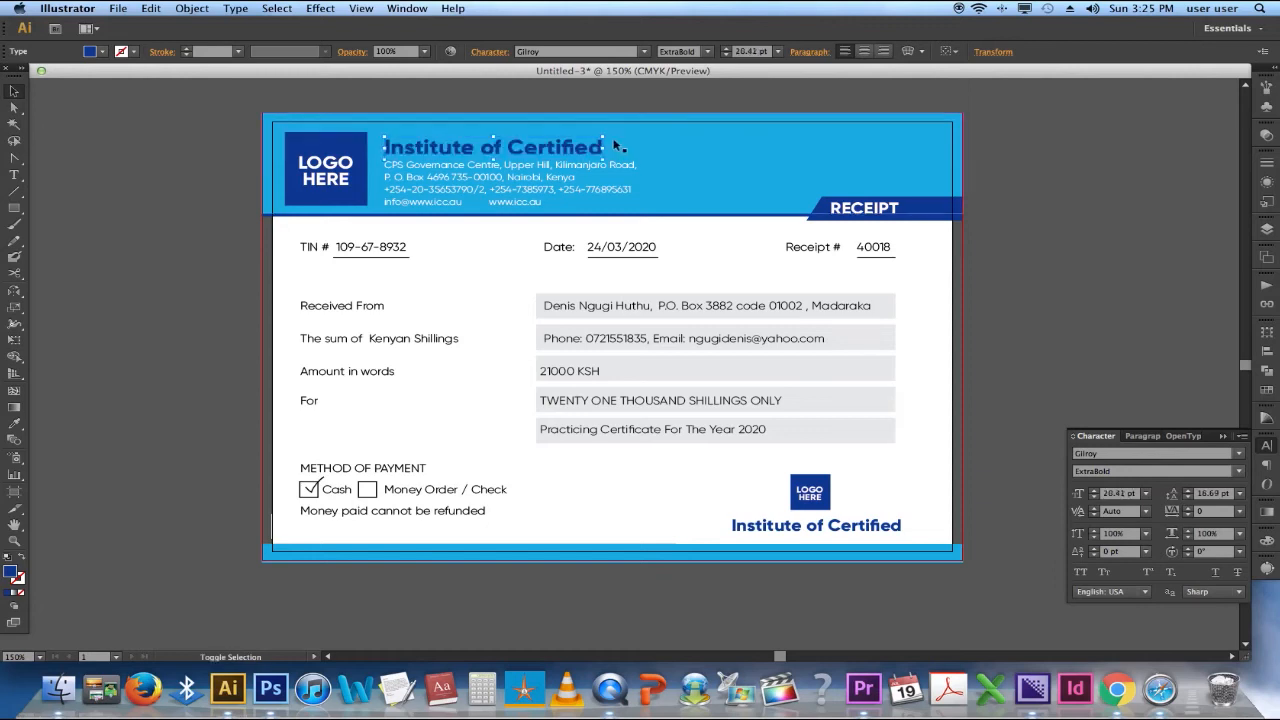
- Shift the logo, header text, TIN details, row labels and payment-method block together about 1.36 cm inward from the receipt's binding edge
{"action": "key", "text": "a"}
{"action": "left_click", "coordinate": [271, 112]}
{"action": "left_click_drag", "start_coordinate": [271, 112], "coordinate": [505, 520]}
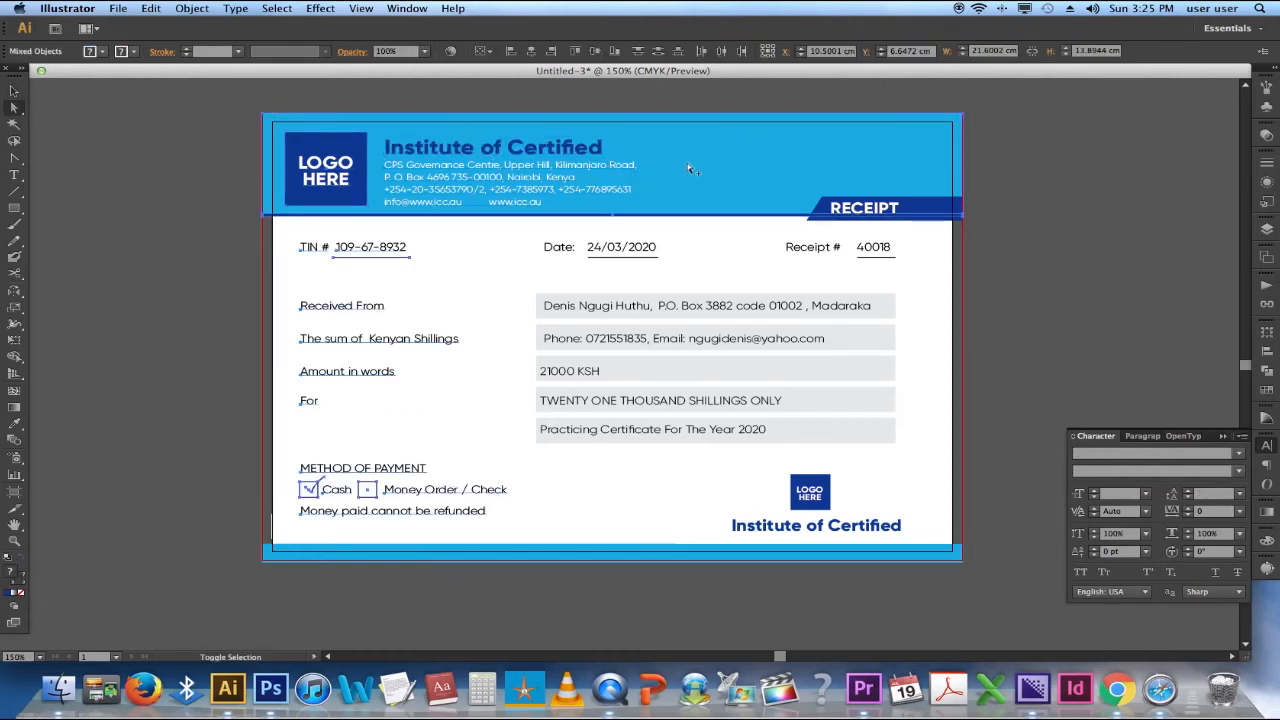
{"action": "left_click", "coordinate": [745, 238], "text": "shift"}
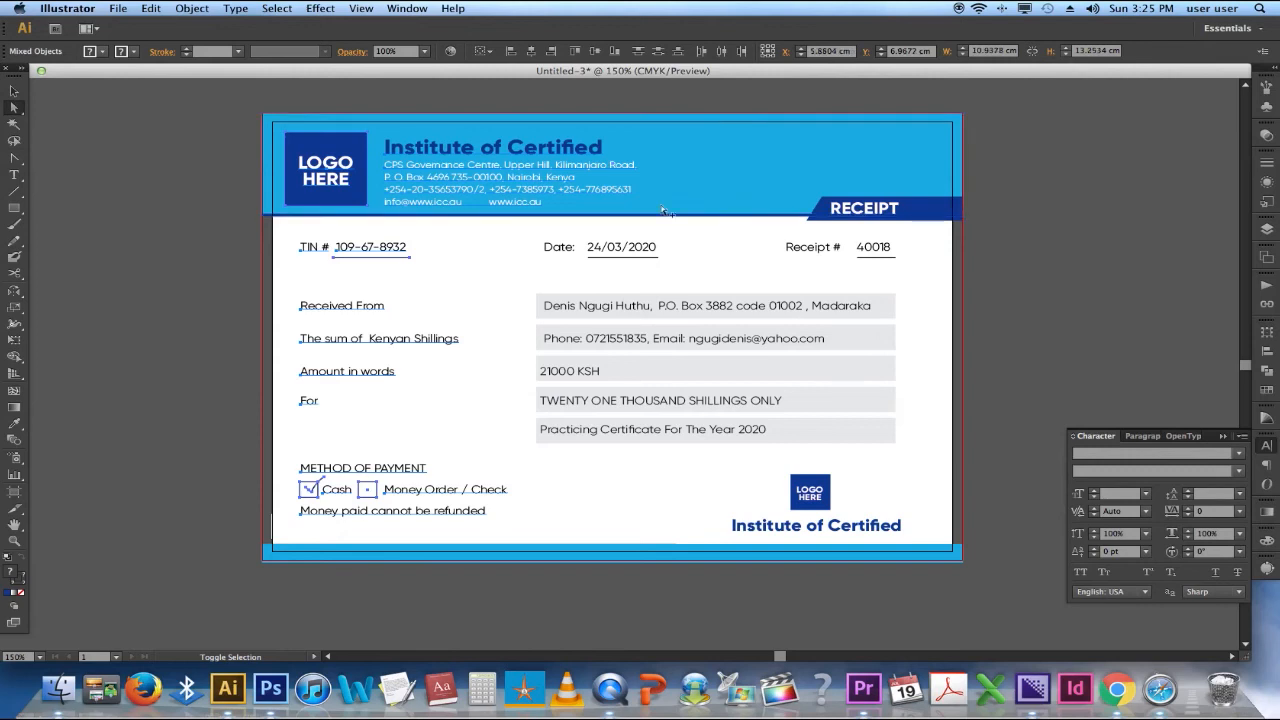
{"action": "left_click_drag", "start_coordinate": [592, 195], "coordinate": [640, 192]}
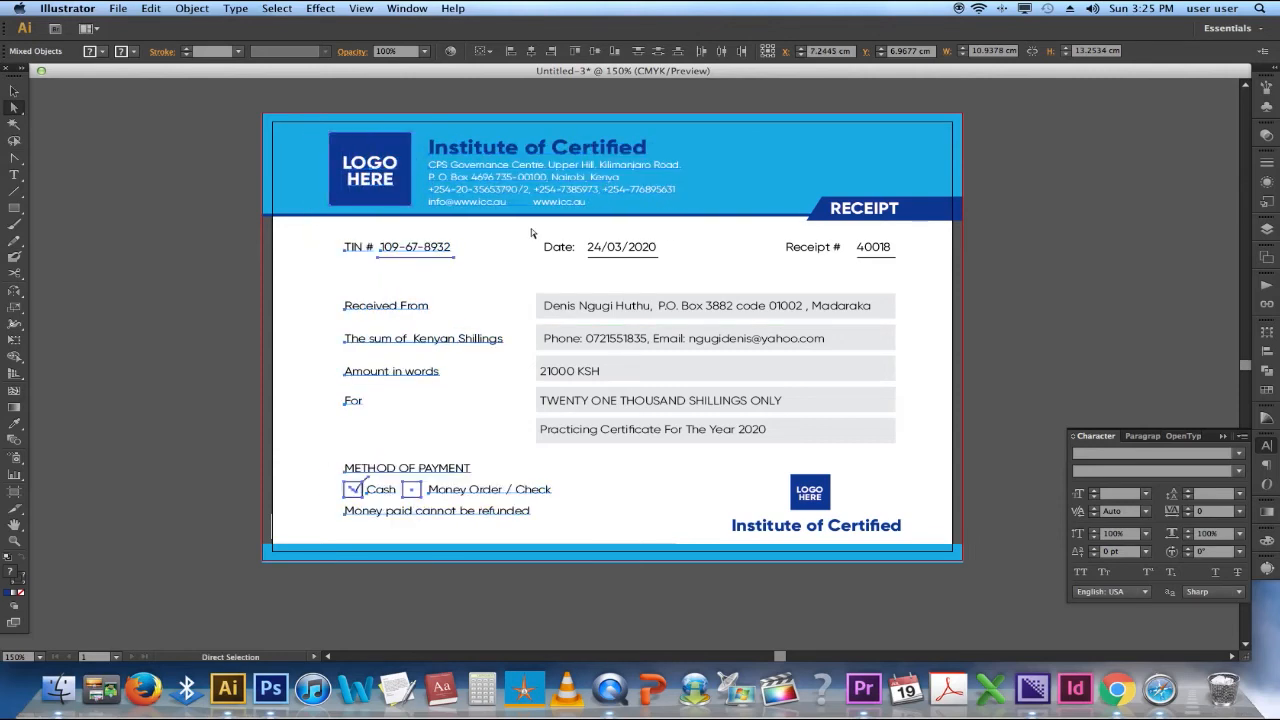
{"action": "left_click", "coordinate": [306, 257]}
- Draw a vertical line about 15.47 cm tall between the page edge and the row labels, with a 1 pt stroke
{"action": "left_click", "coordinate": [14, 191]}
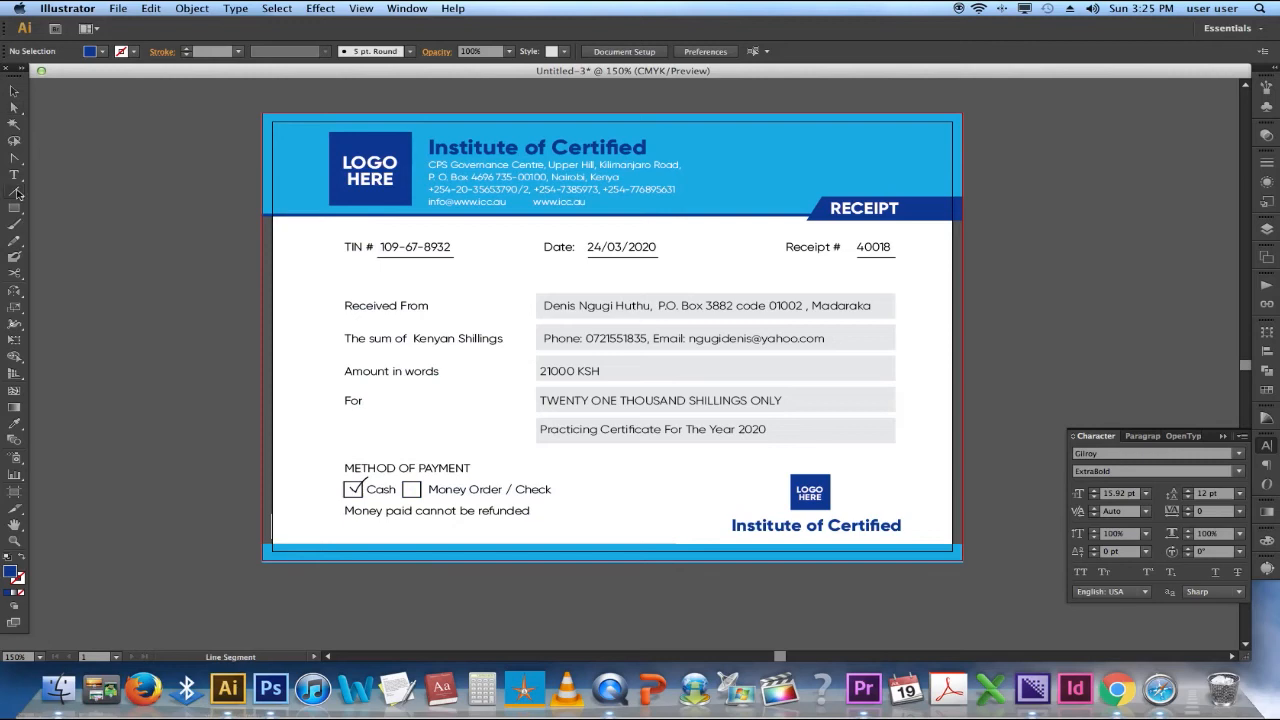
{"action": "left_click_drag", "start_coordinate": [303, 118], "coordinate": [341, 552]}
{"action": "left_click", "coordinate": [1266, 162]}
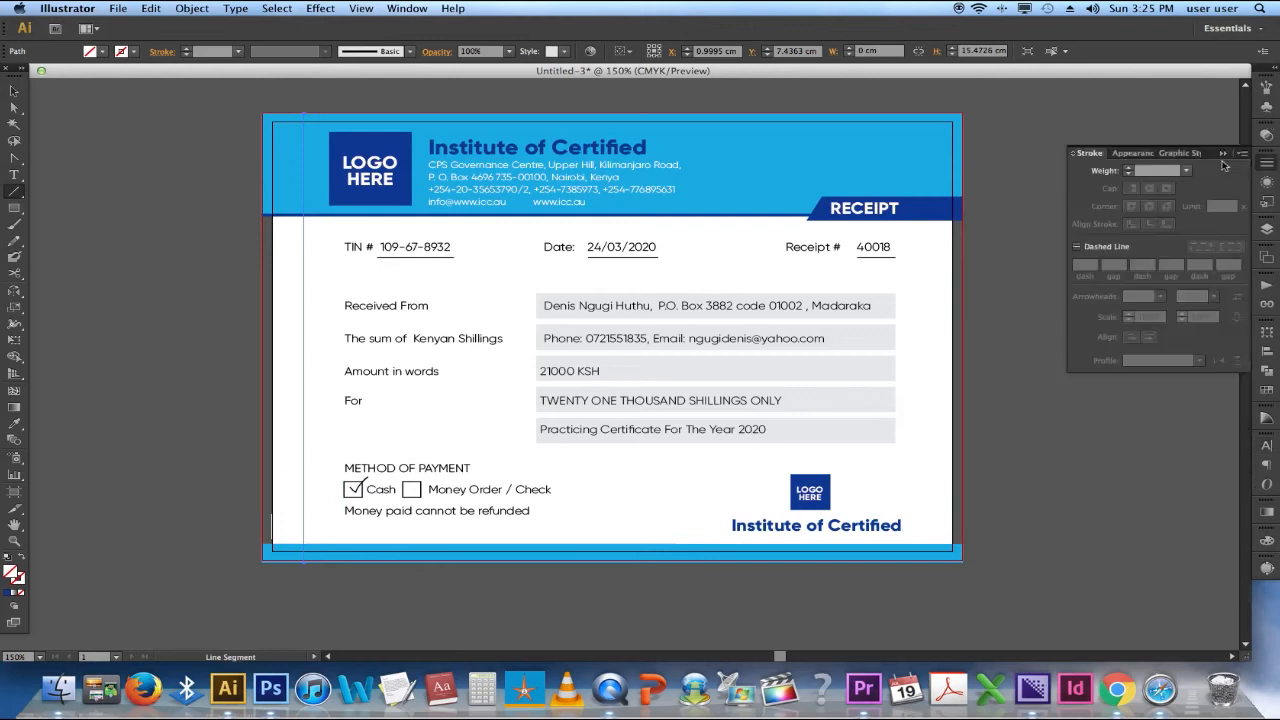
{"action": "left_click", "coordinate": [1128, 167]}
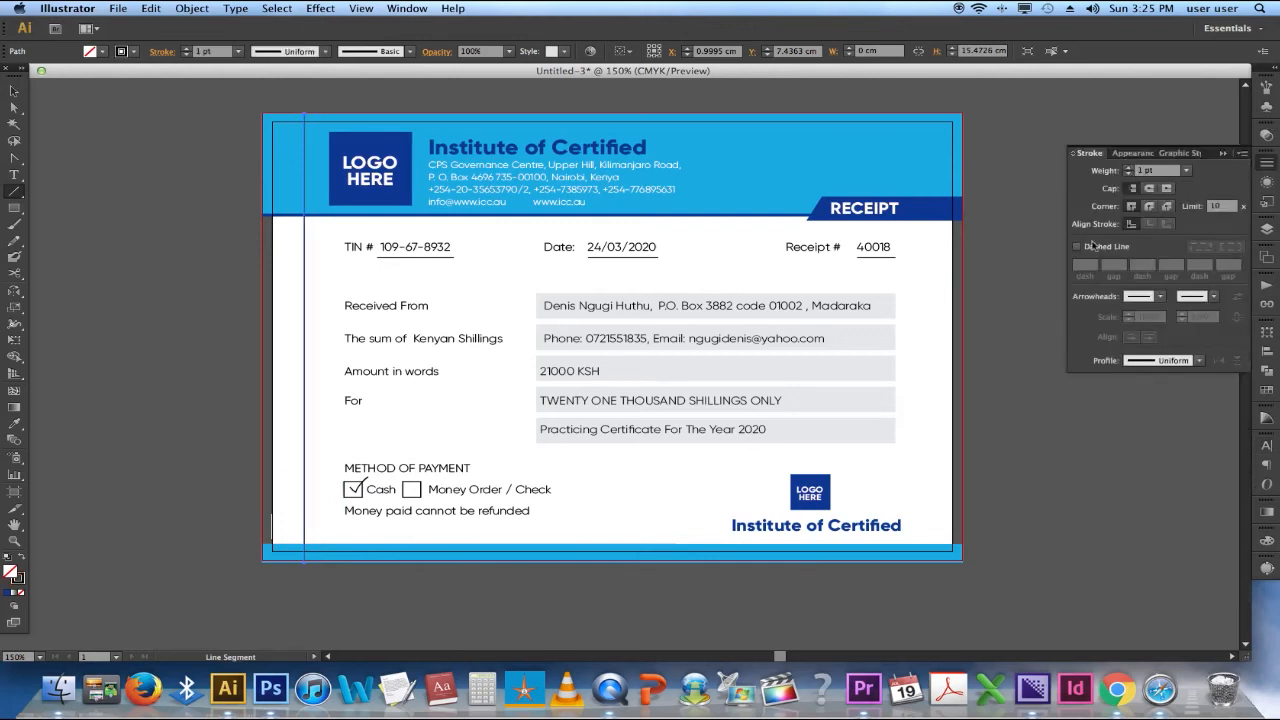
- Make the vertical line dashed with 4 pt dashes and a 0.5 pt stroke weight
{"action": "left_click", "coordinate": [1079, 247]}
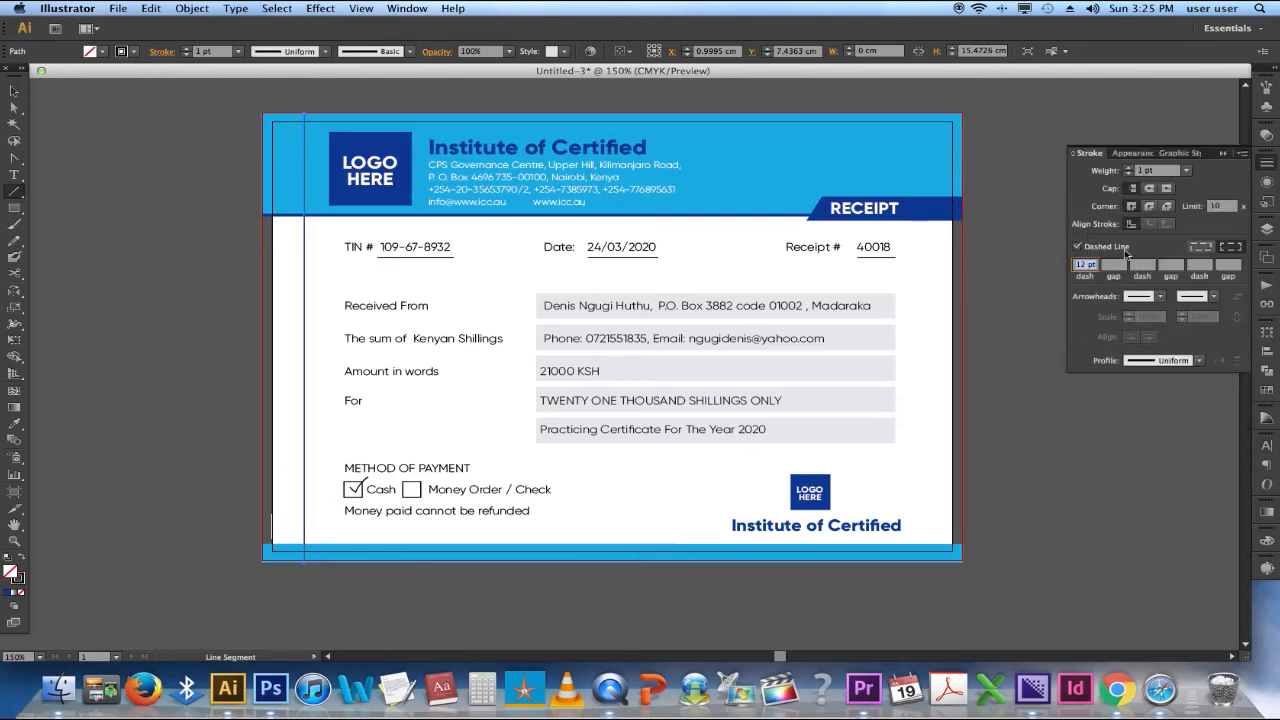
{"action": "left_click", "coordinate": [1186, 170]}
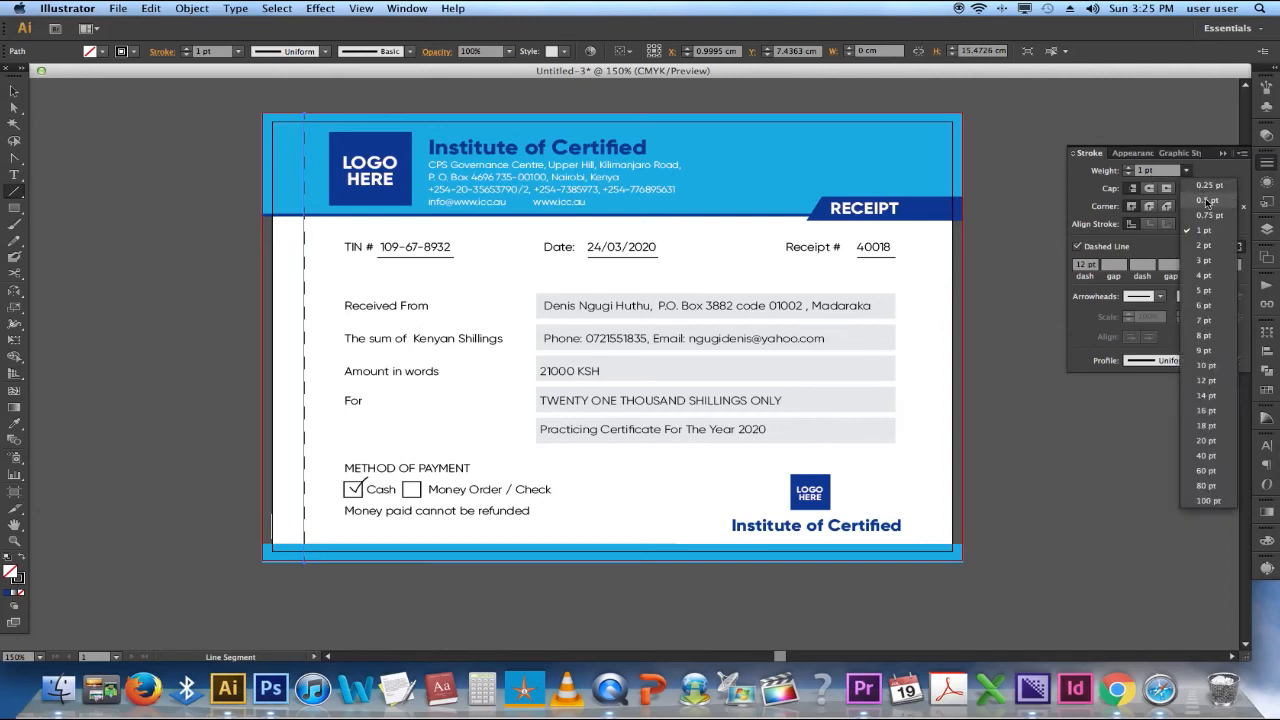
{"action": "left_click", "coordinate": [1205, 199]}
{"action": "left_click", "coordinate": [1084, 265]}
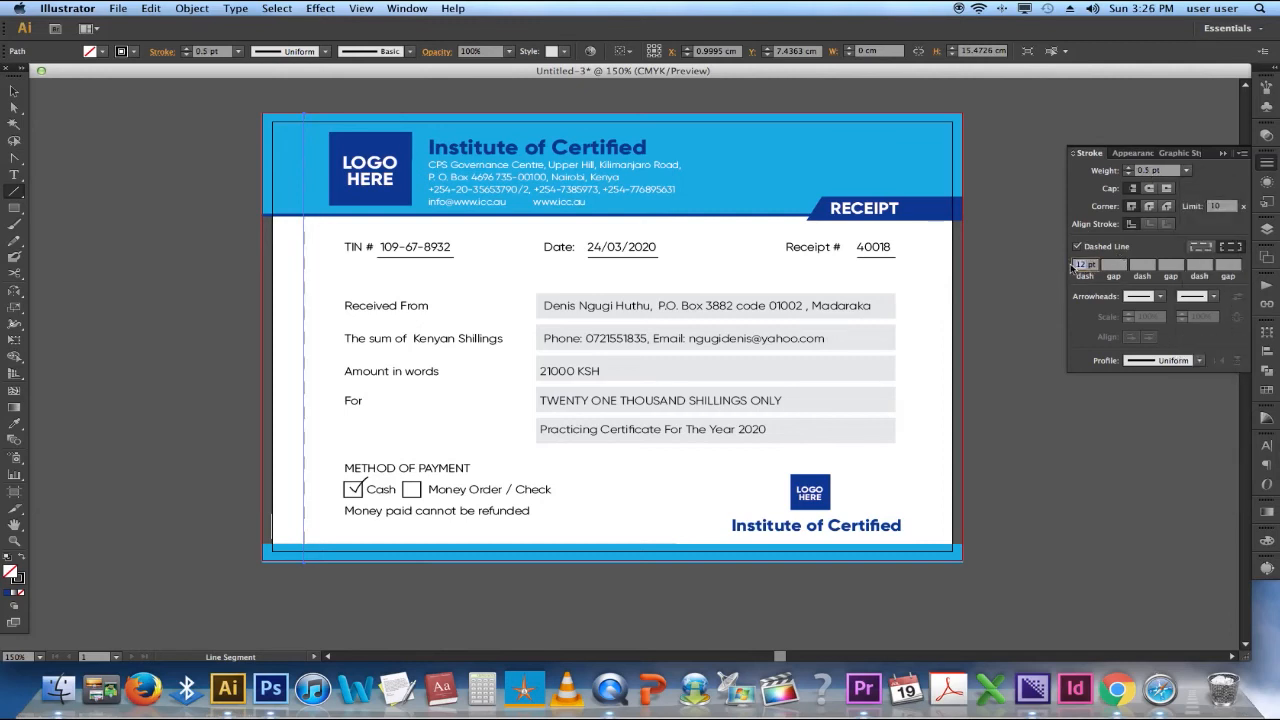
{"action": "type", "text": "4"}
{"action": "key", "text": "Tab"}
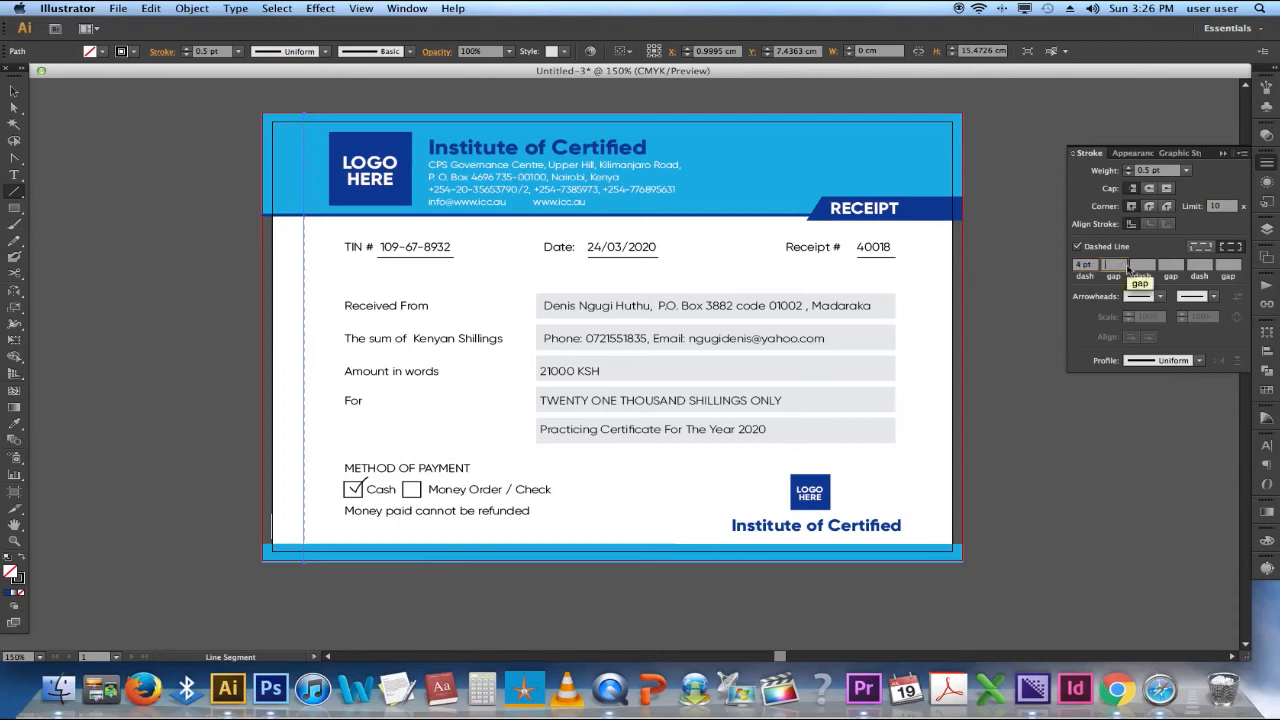
- Move the dashed line about 0.26 cm closer to the row labels
{"action": "left_click", "coordinate": [14, 91]}
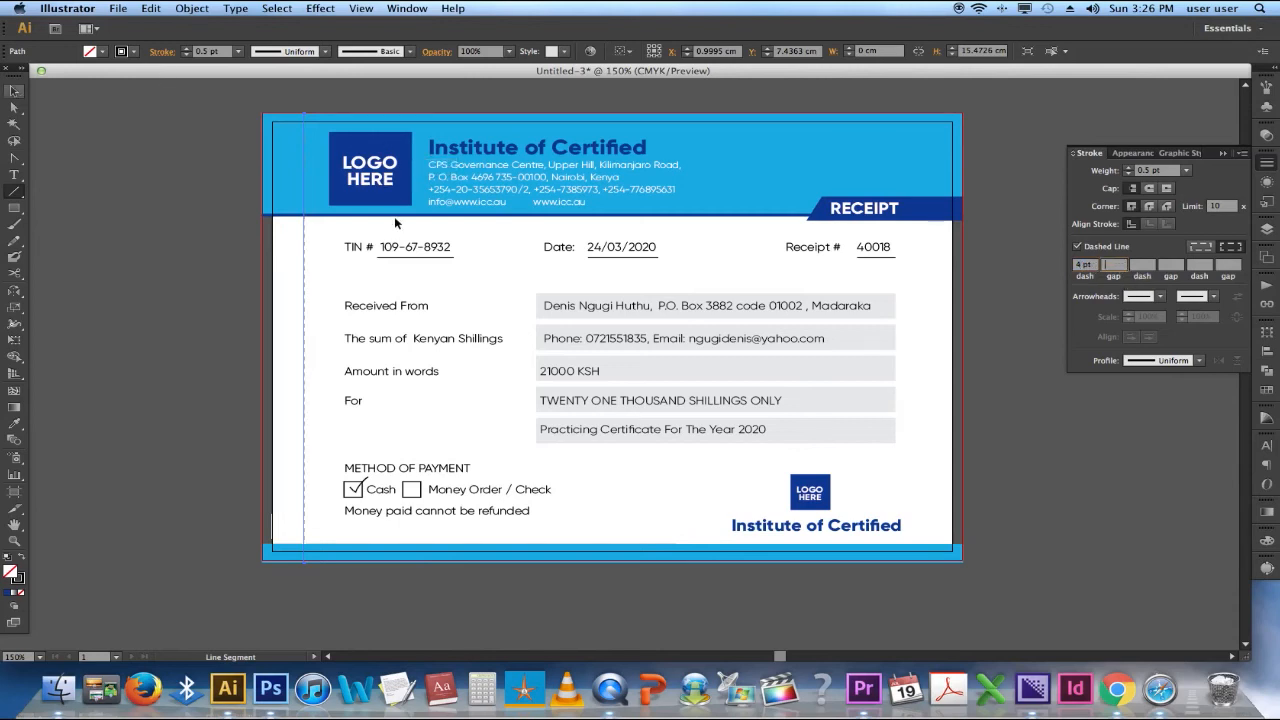
{"action": "left_click", "coordinate": [306, 244]}
{"action": "left_click_drag", "start_coordinate": [306, 241], "coordinate": [314, 241]}
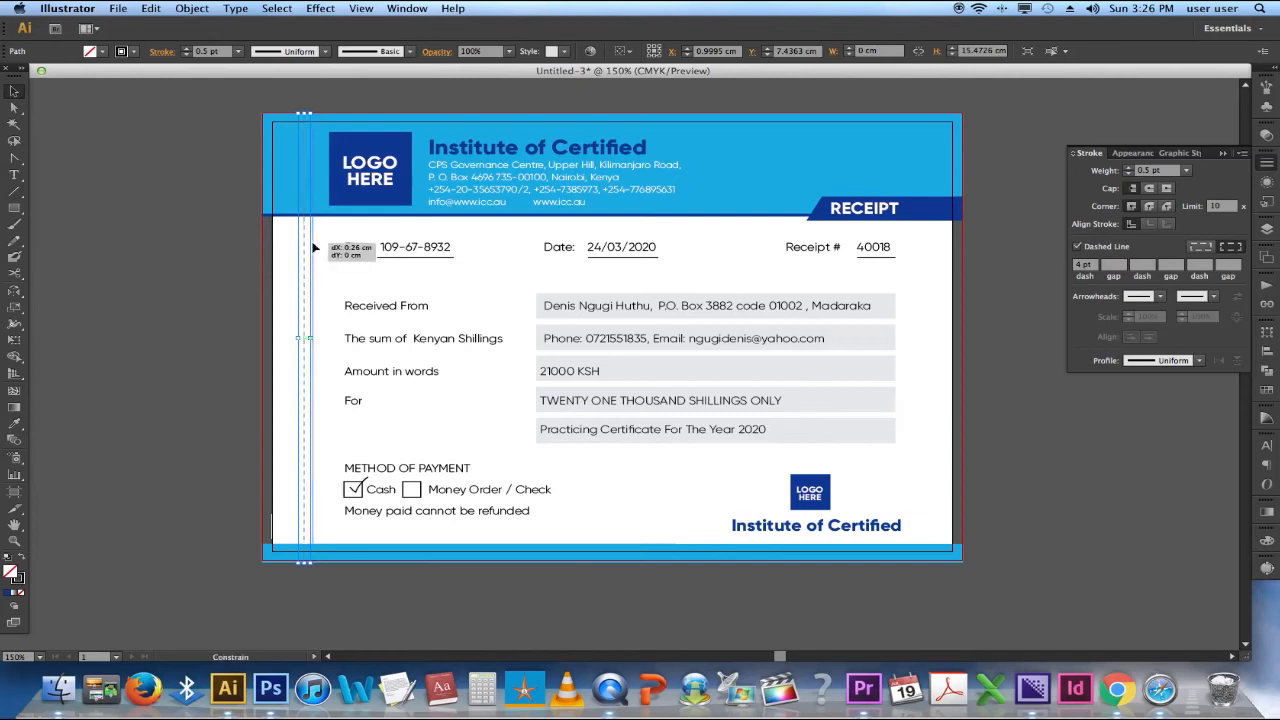
{"action": "left_click", "coordinate": [229, 208]}
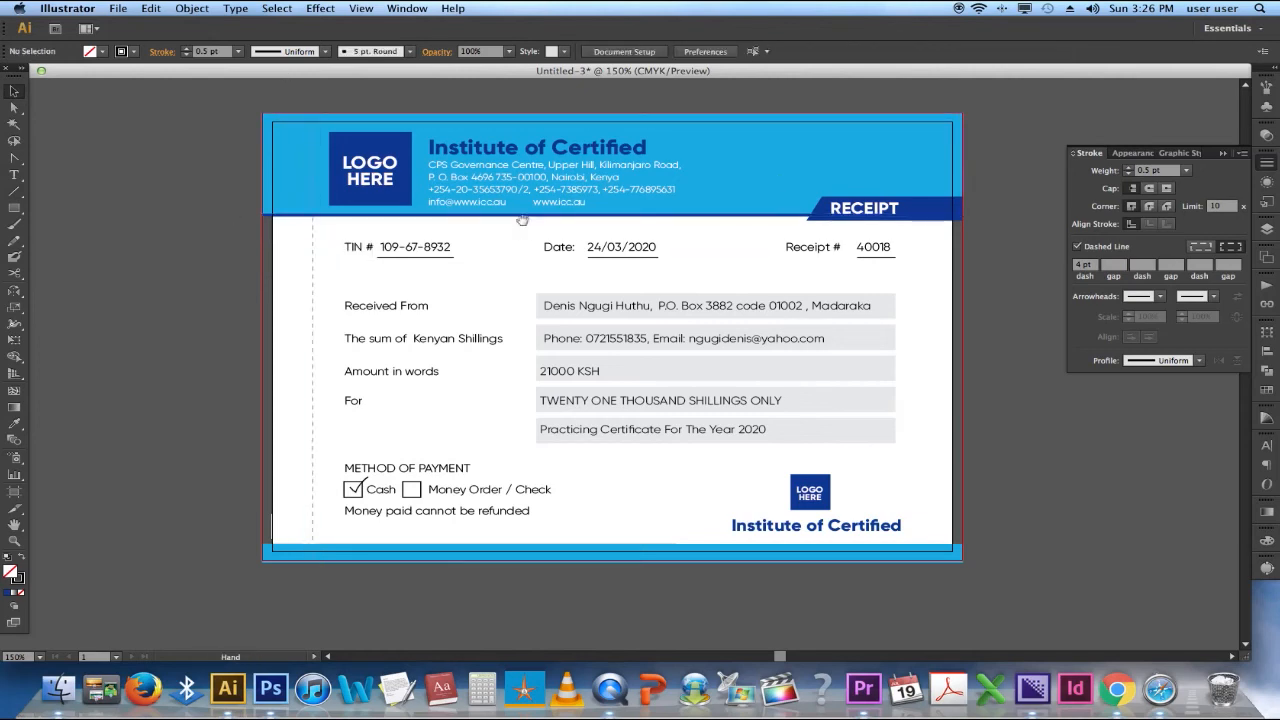
- Place black location, phone, envelope and globe icons beside the header's contact lines
{"action": "left_click_drag", "start_coordinate": [545, 228], "coordinate": [510, 227]}
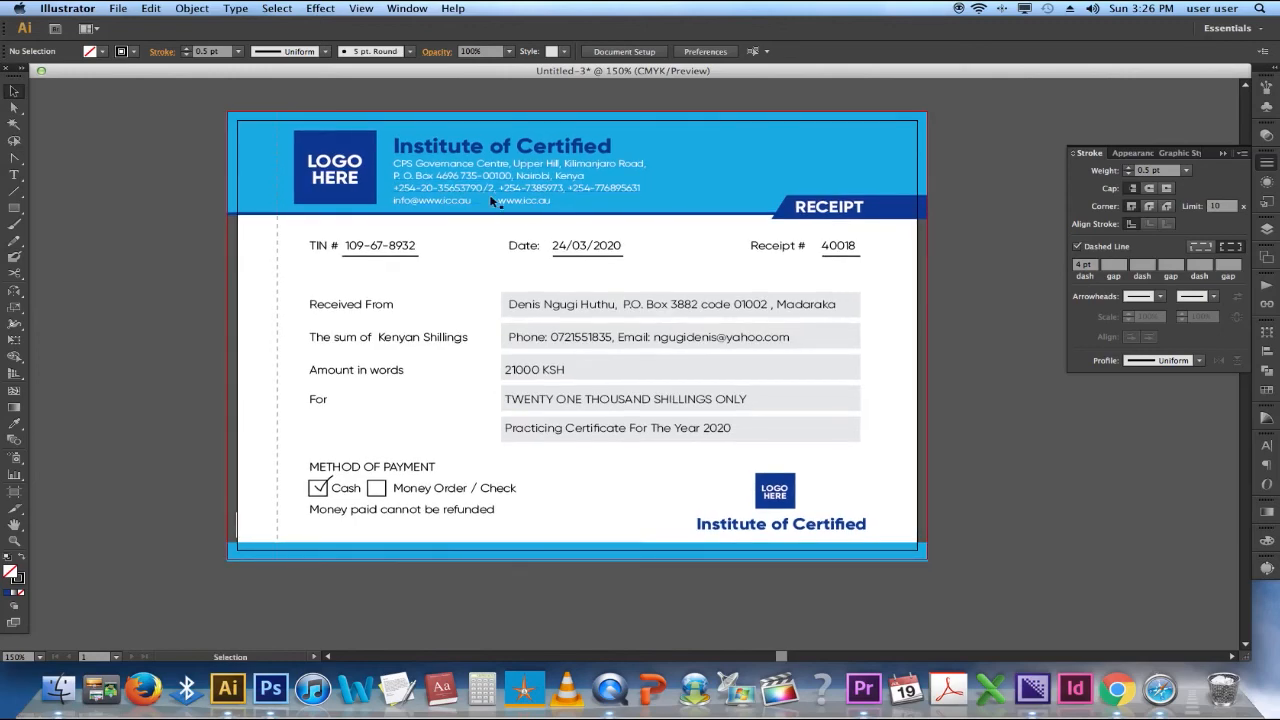
{"action": "left_click_drag", "start_coordinate": [189, 179], "coordinate": [631, 214]}
{"action": "key", "text": "a"}
{"action": "left_click_drag", "start_coordinate": [40, 246], "coordinate": [162, 172]}
{"action": "left_click_drag", "start_coordinate": [55, 215], "coordinate": [422, 336]}
{"action": "scroll", "coordinate": [803, 283], "scroll_direction": "up", "scroll_amount": 5}
{"action": "left_click_drag", "start_coordinate": [594, 369], "coordinate": [685, 319]}
{"action": "left_click_drag", "start_coordinate": [779, 368], "coordinate": [545, 358]}
- Enlarge the four contact icons together so that they line up with their text lines, and group them
{"action": "key", "text": "v"}
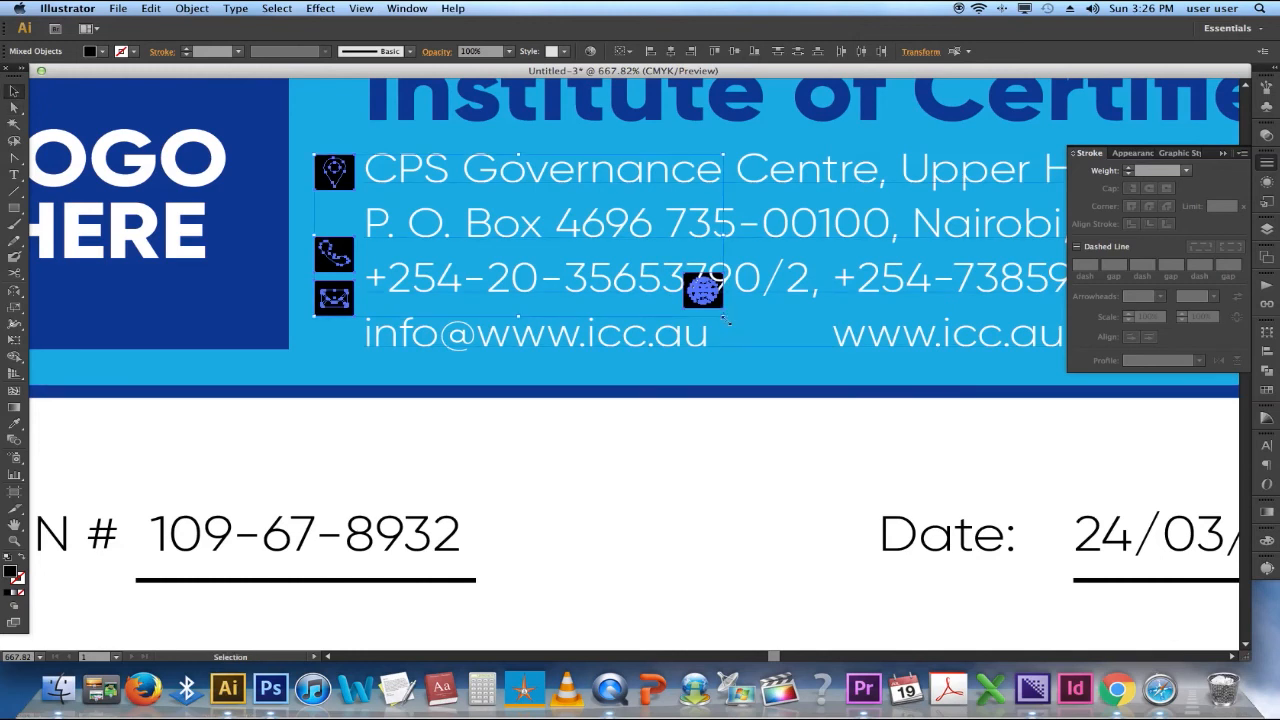
{"action": "left_click_drag", "start_coordinate": [727, 320], "coordinate": [838, 378]}
{"action": "key", "text": "a"}
{"action": "key", "text": "v"}
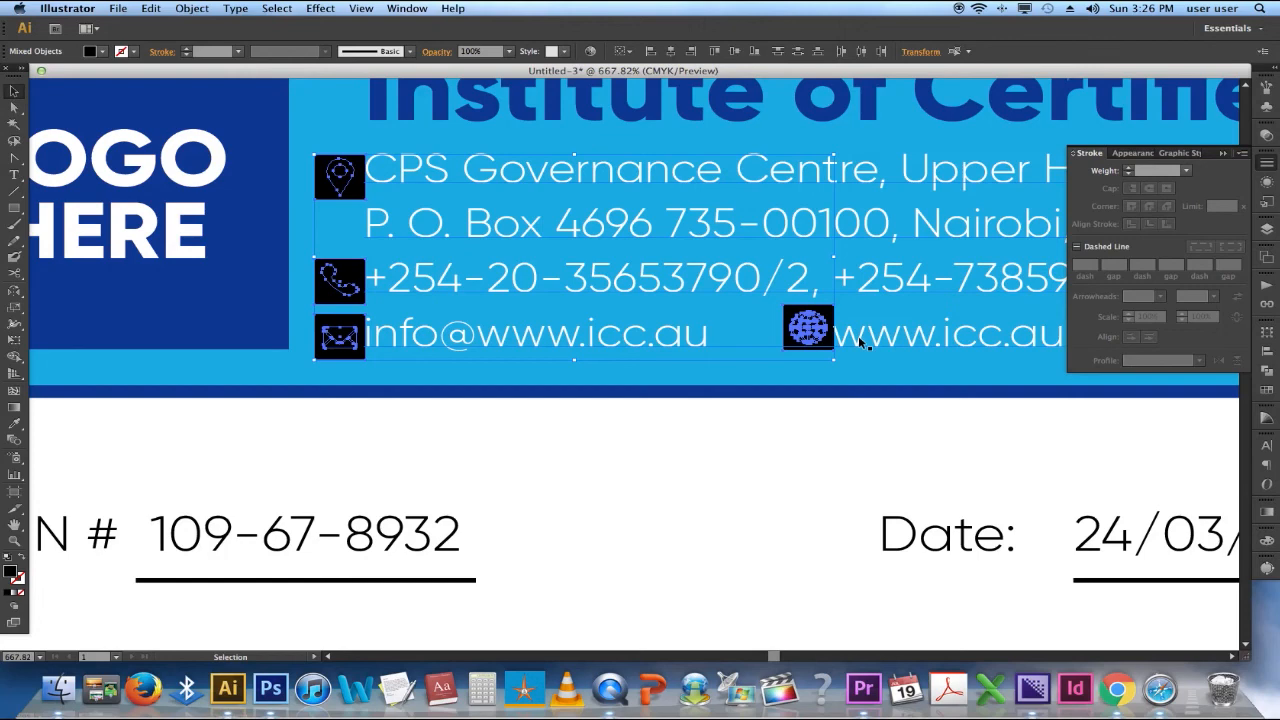
{"action": "key", "text": "a"}
{"action": "scroll", "coordinate": [860, 343], "scroll_direction": "down", "scroll_amount": 1}
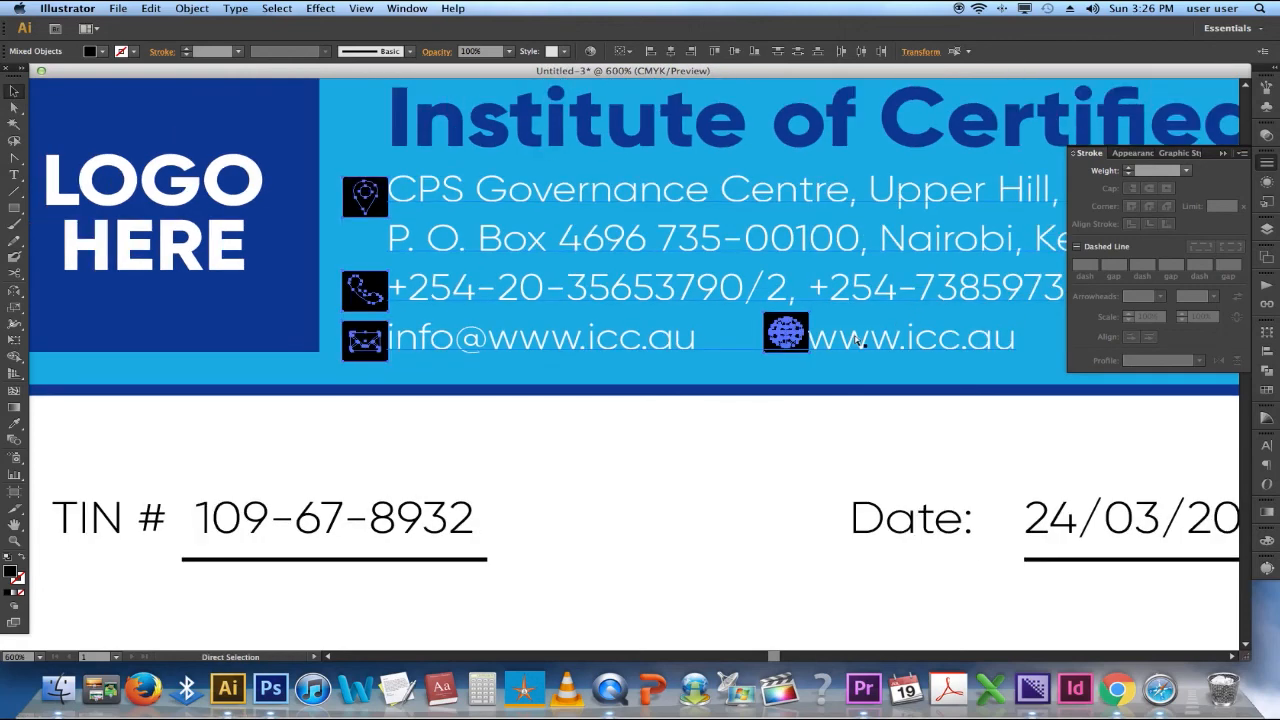
{"action": "key", "text": "super+g"}
{"action": "key", "text": "super+0"}
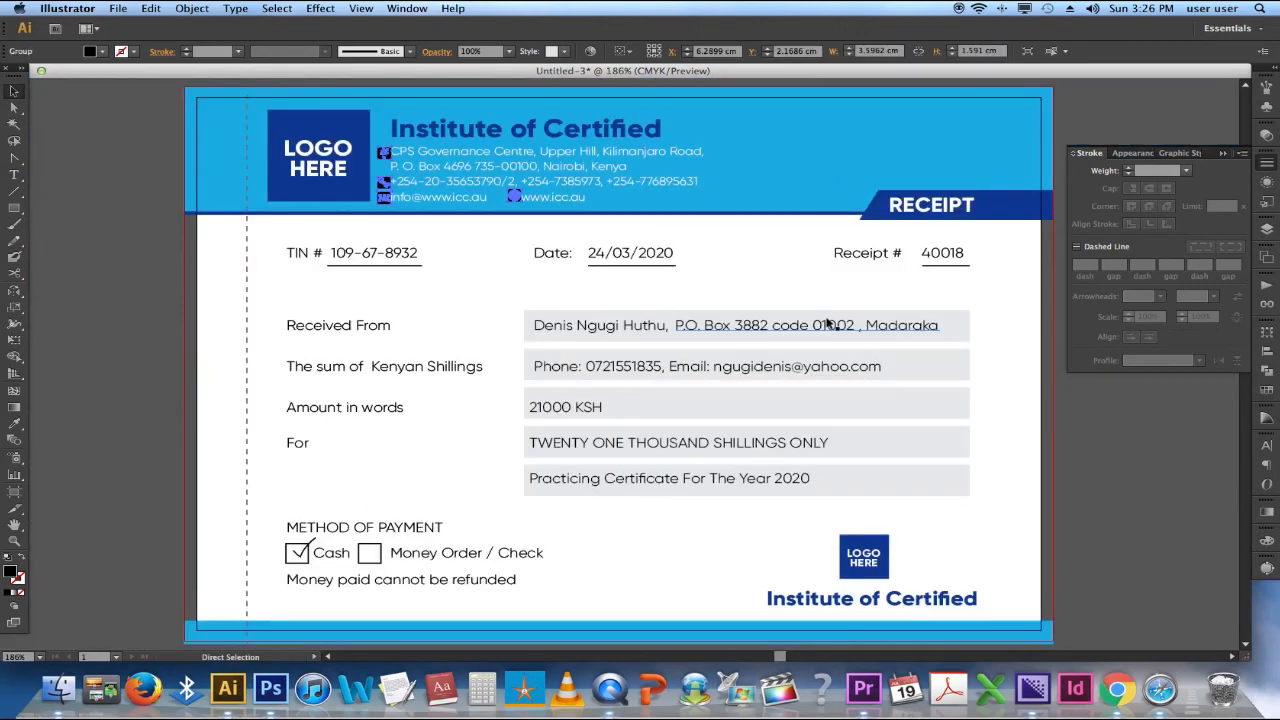
- Shift the header's contact text slightly right so that it clears the location, phone and envelope icons
{"action": "left_click", "coordinate": [730, 256]}
{"action": "left_click_drag", "start_coordinate": [613, 188], "coordinate": [627, 189]}
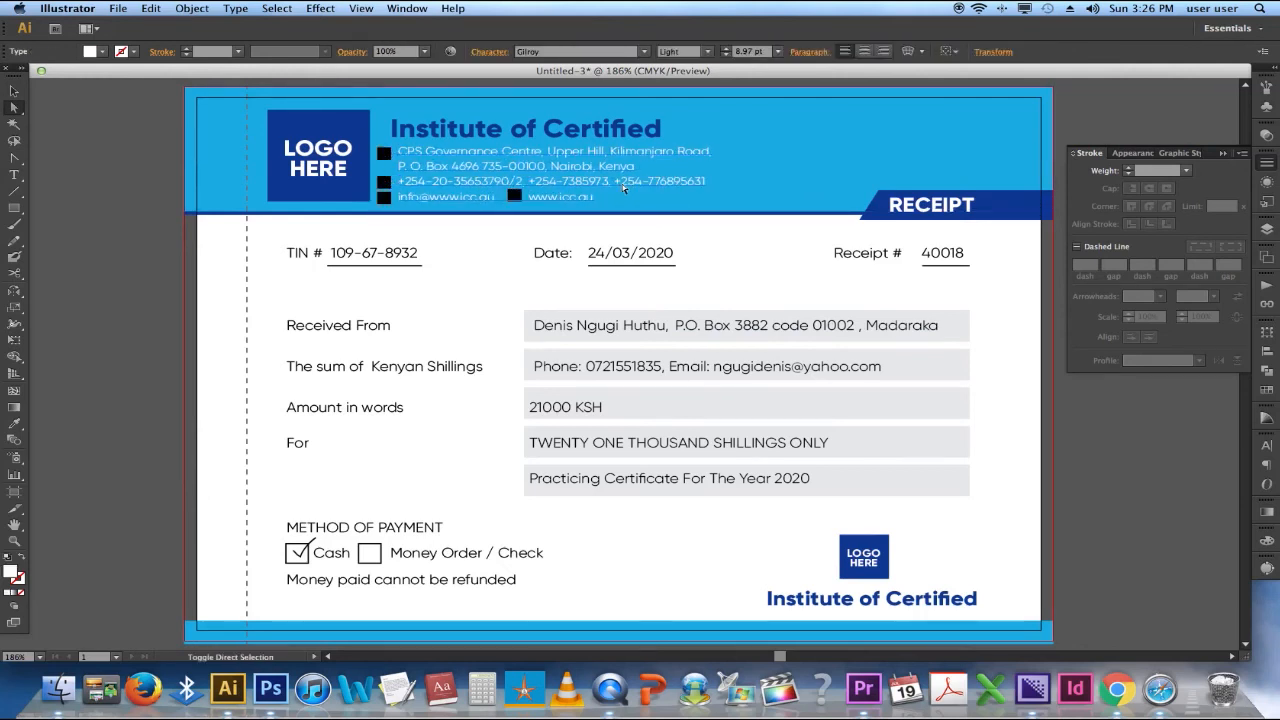
{"action": "left_click", "coordinate": [632, 232]}
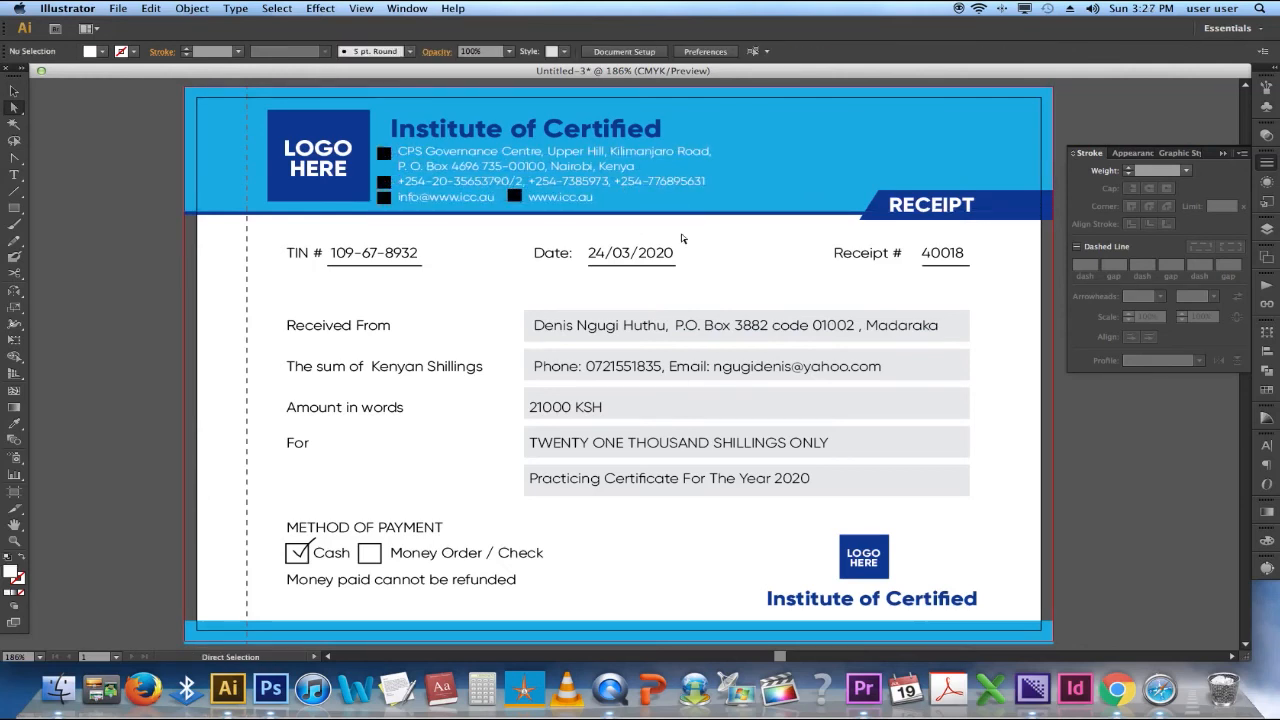
- Align the header title "Institute of Certified" with the left edge of the contact icons and reduce it to about 19.6 pt
{"action": "key", "text": "v"}
{"action": "left_click", "coordinate": [577, 138]}
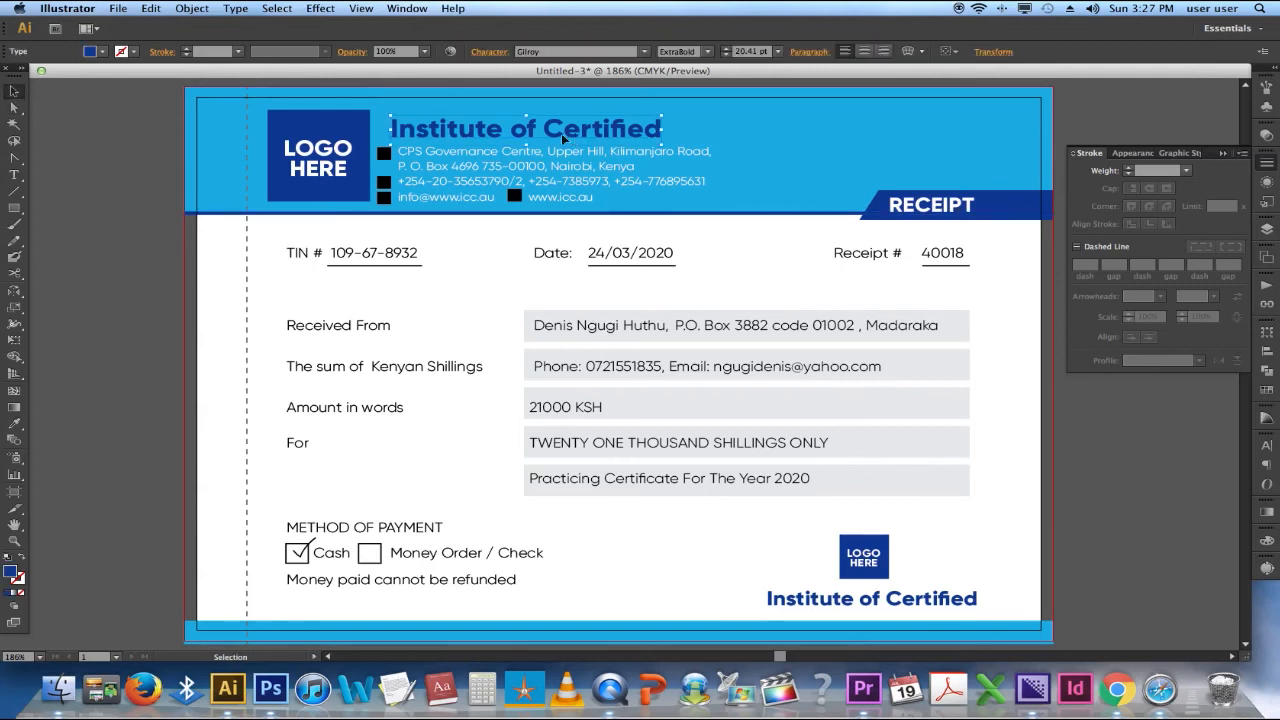
{"action": "left_click_drag", "start_coordinate": [562, 138], "coordinate": [562, 139]}
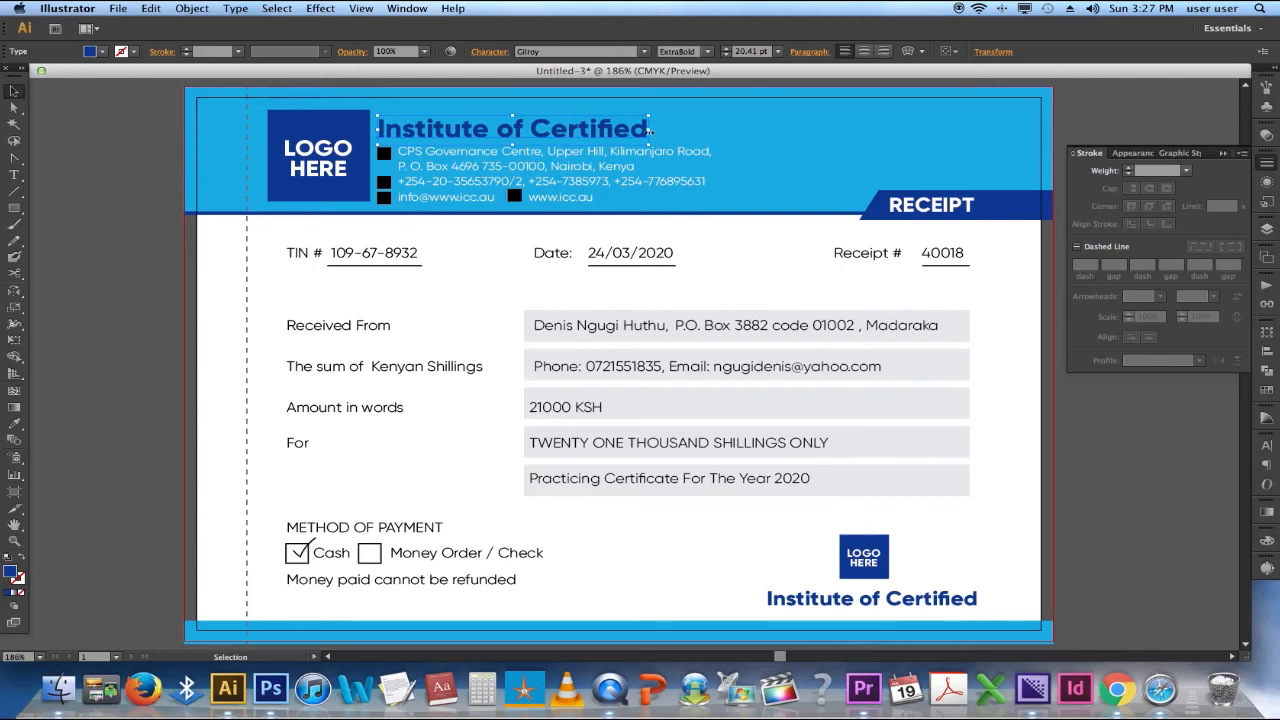
{"action": "left_click_drag", "start_coordinate": [650, 130], "coordinate": [638, 131]}
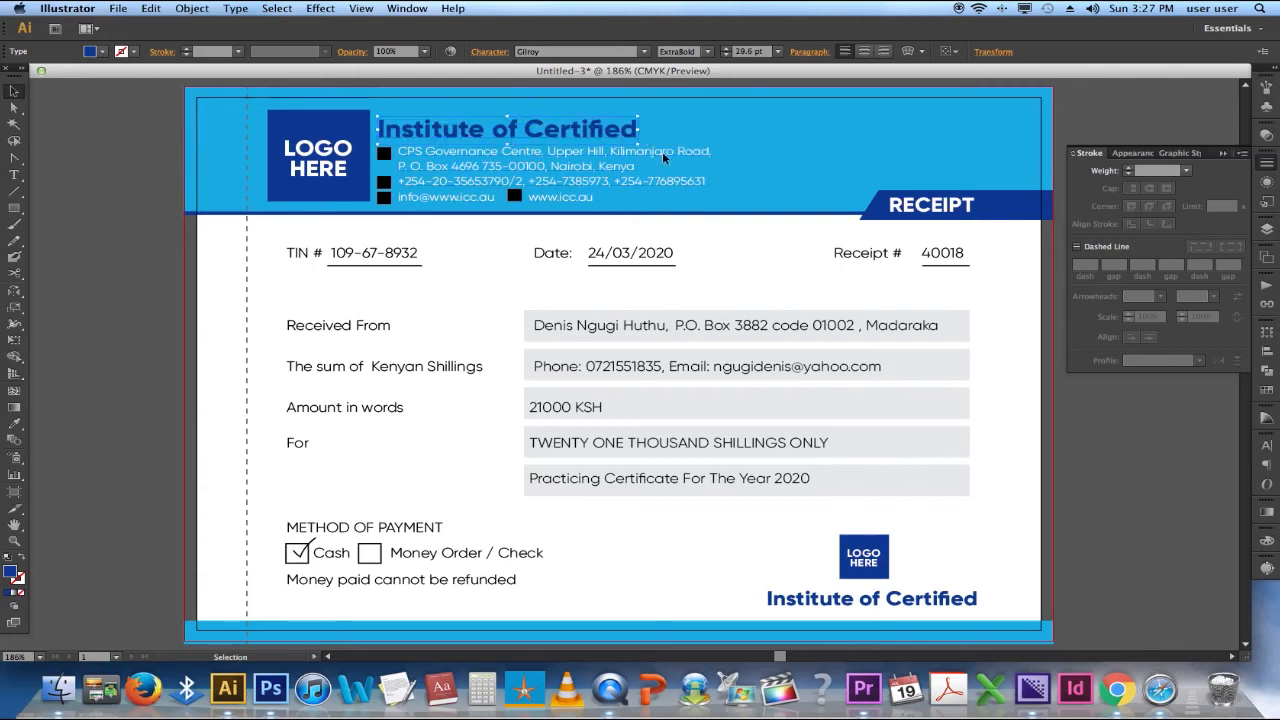
- Set the header's contact text to a font size of 8 pt
{"action": "left_click", "coordinate": [662, 163]}
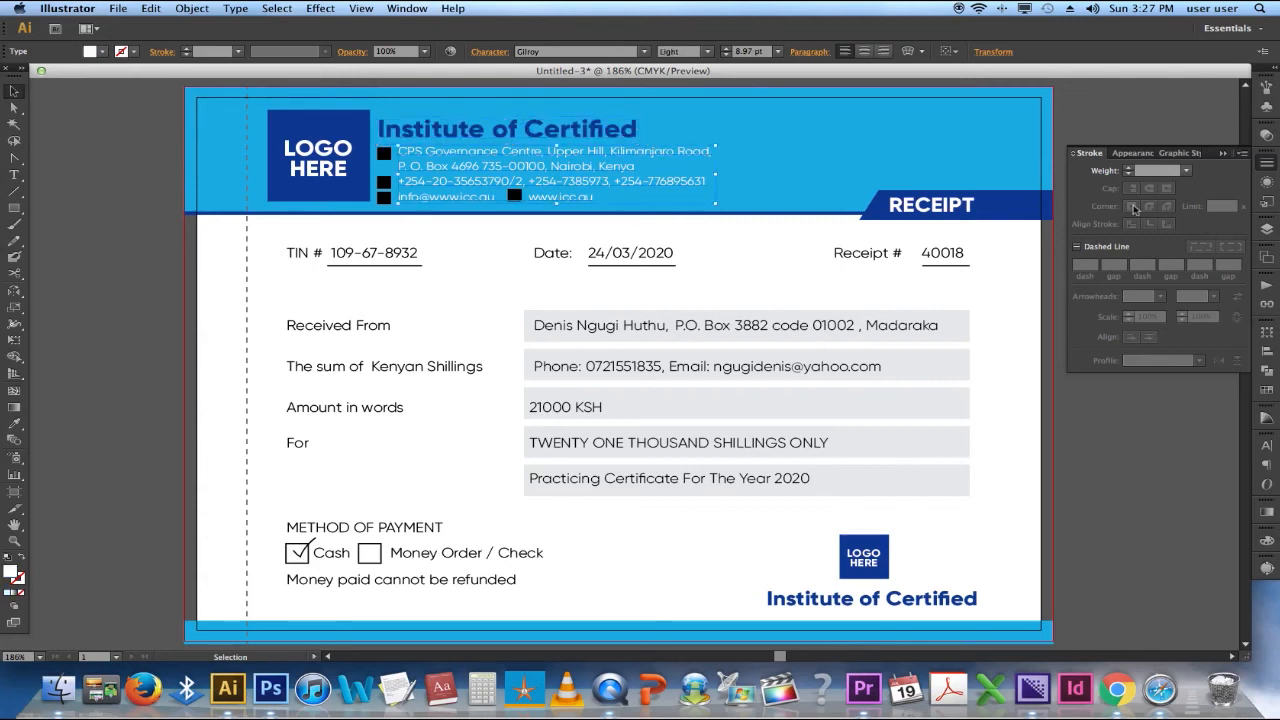
{"action": "left_click", "coordinate": [1263, 447]}
{"action": "left_click", "coordinate": [1265, 447]}
{"action": "left_click", "coordinate": [1096, 498]}
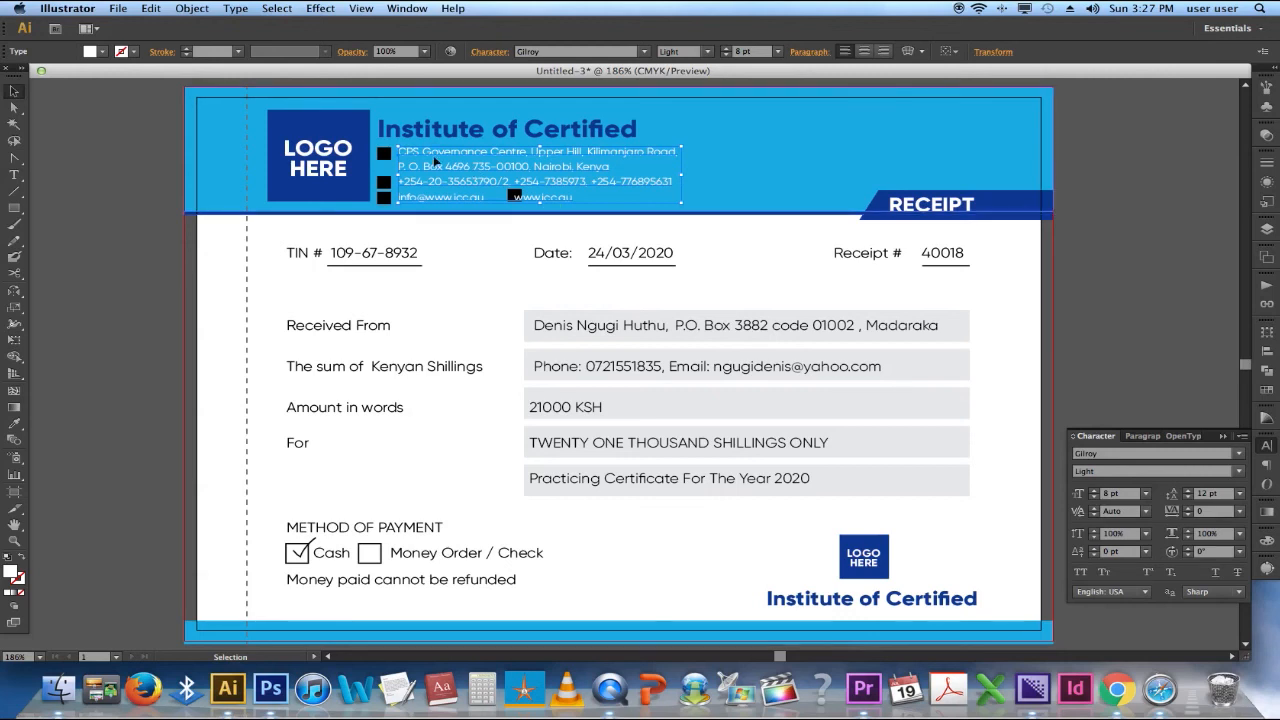
- Recolour the backgrounds of the location, phone and envelope icons with the RECEIPT strip's dark blue
{"action": "key", "text": "a"}
{"action": "left_click", "coordinate": [390, 153]}
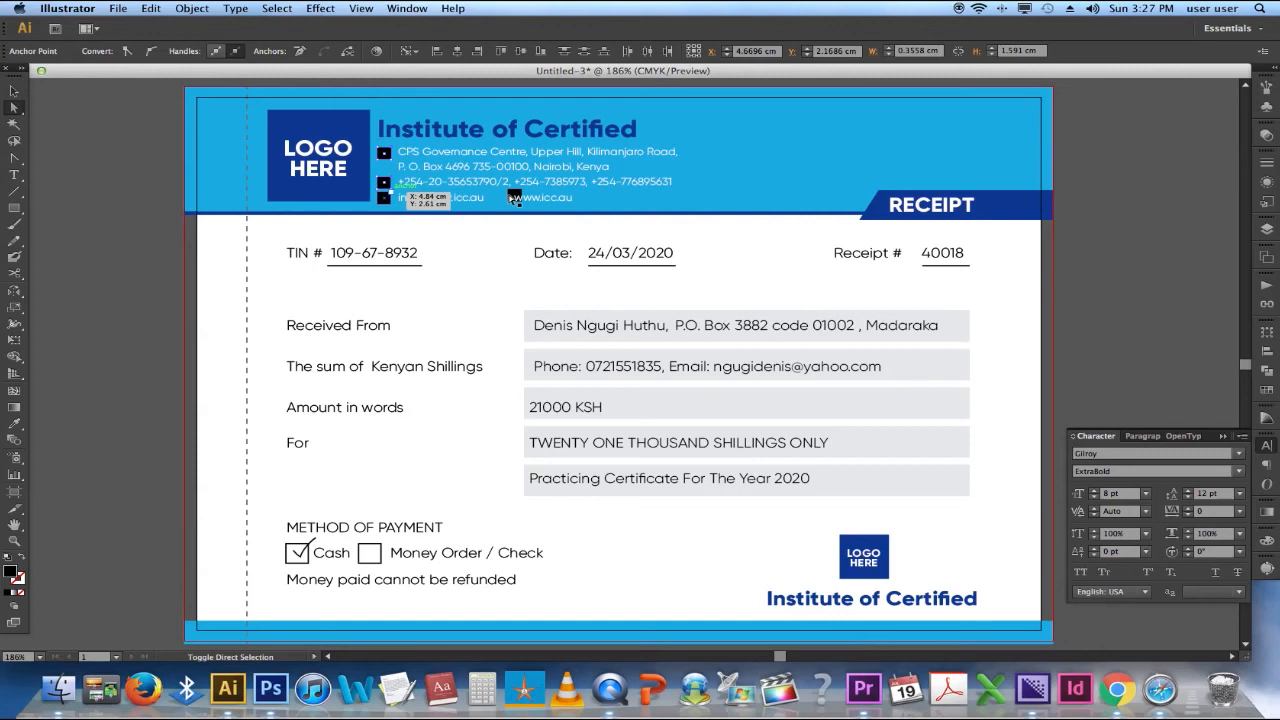
{"action": "left_click", "coordinate": [508, 196]}
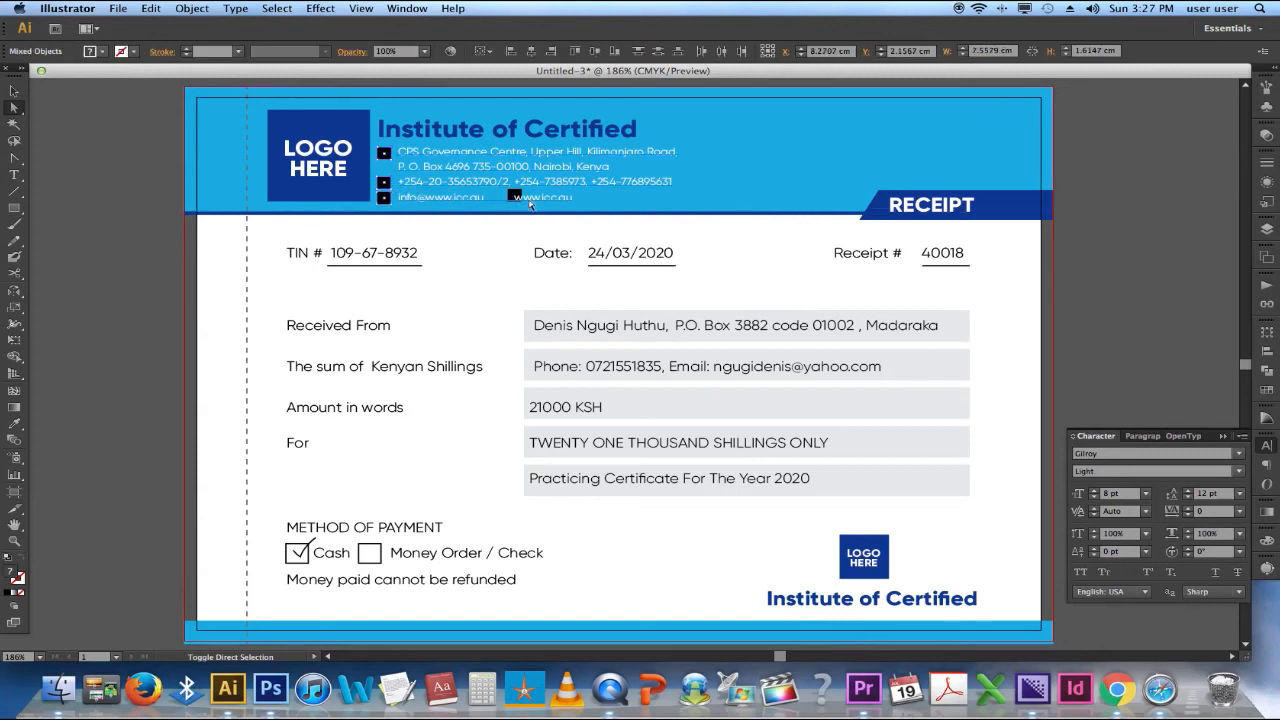
{"action": "left_click", "coordinate": [530, 200]}
{"action": "key", "text": "i"}
{"action": "left_click", "coordinate": [1023, 195]}
{"action": "key", "text": "a"}
{"action": "key", "text": "v"}
- Move the globe icon left into the gap between the e-mail and website text in the header
{"action": "left_click", "coordinate": [498, 163]}
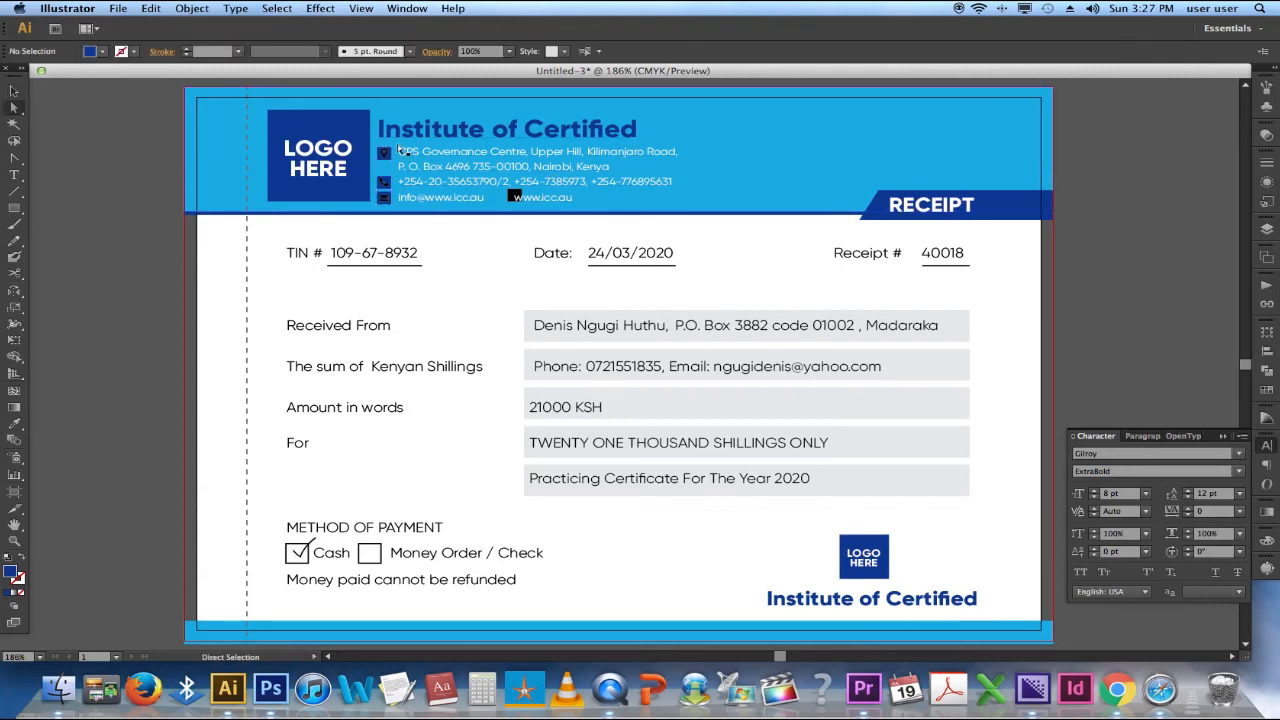
{"action": "key", "text": "super+shift+a"}
{"action": "left_click", "coordinate": [511, 169]}
{"action": "key", "text": "super+shift+a"}
{"action": "left_click", "coordinate": [535, 185]}
{"action": "key", "text": "super+shift+a"}
{"action": "left_click_drag", "start_coordinate": [503, 200], "coordinate": [505, 204]}
{"action": "key", "text": "super+shift+a"}
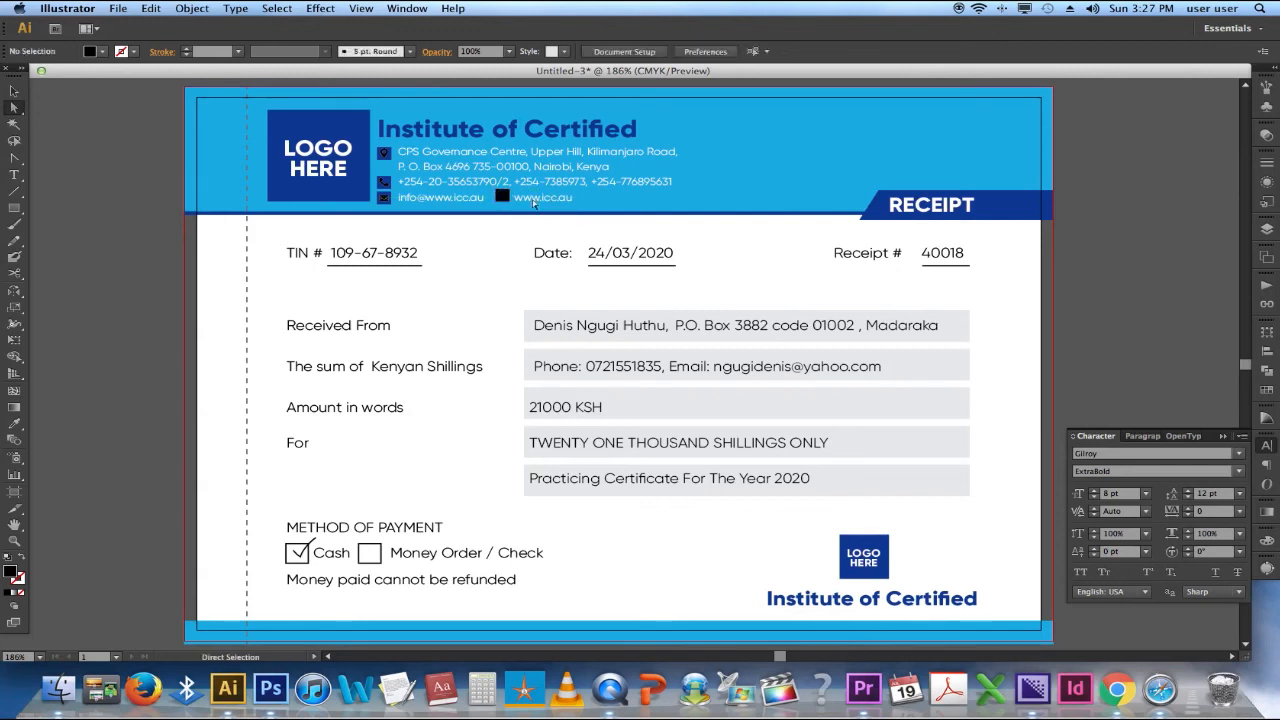
- Recolour the globe icon's background to match the dark blue of the other contact icons
{"action": "left_click", "coordinate": [503, 197]}
{"action": "key", "text": "i"}
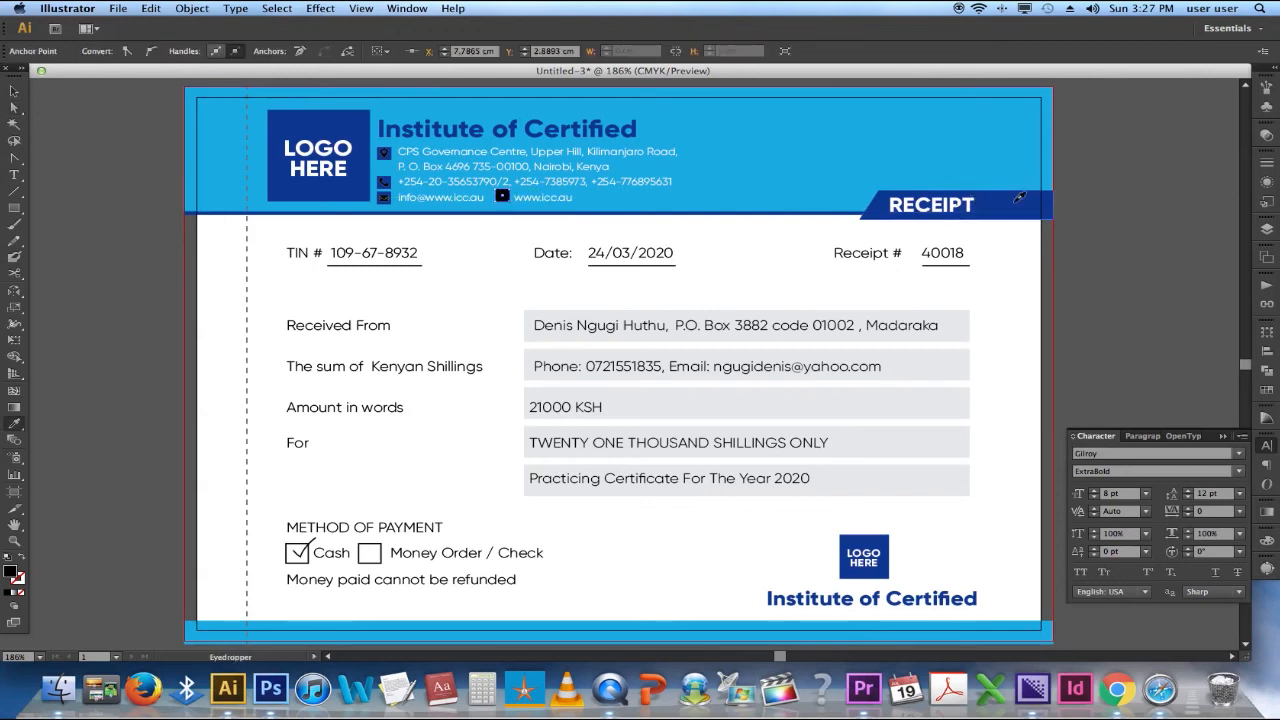
{"action": "left_click", "coordinate": [383, 152]}
{"action": "key", "text": "super+shift+a"}
- Recolour the symbols inside the four contact icons with the header's light blue
{"action": "key", "text": "a"}
{"action": "left_click_drag", "start_coordinate": [379, 146], "coordinate": [541, 206]}
{"action": "key", "text": "i"}
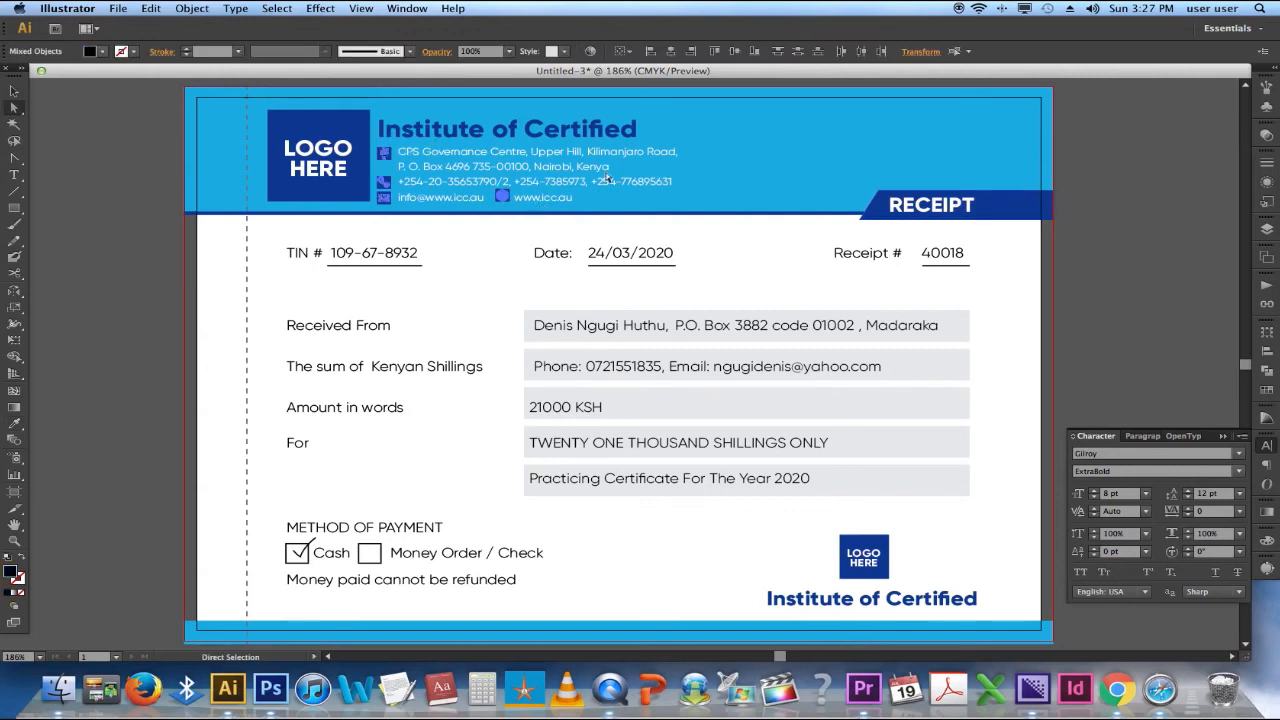
{"action": "left_click", "coordinate": [850, 158]}
{"action": "key", "text": "v"}
{"action": "key", "text": "super+shift+a"}
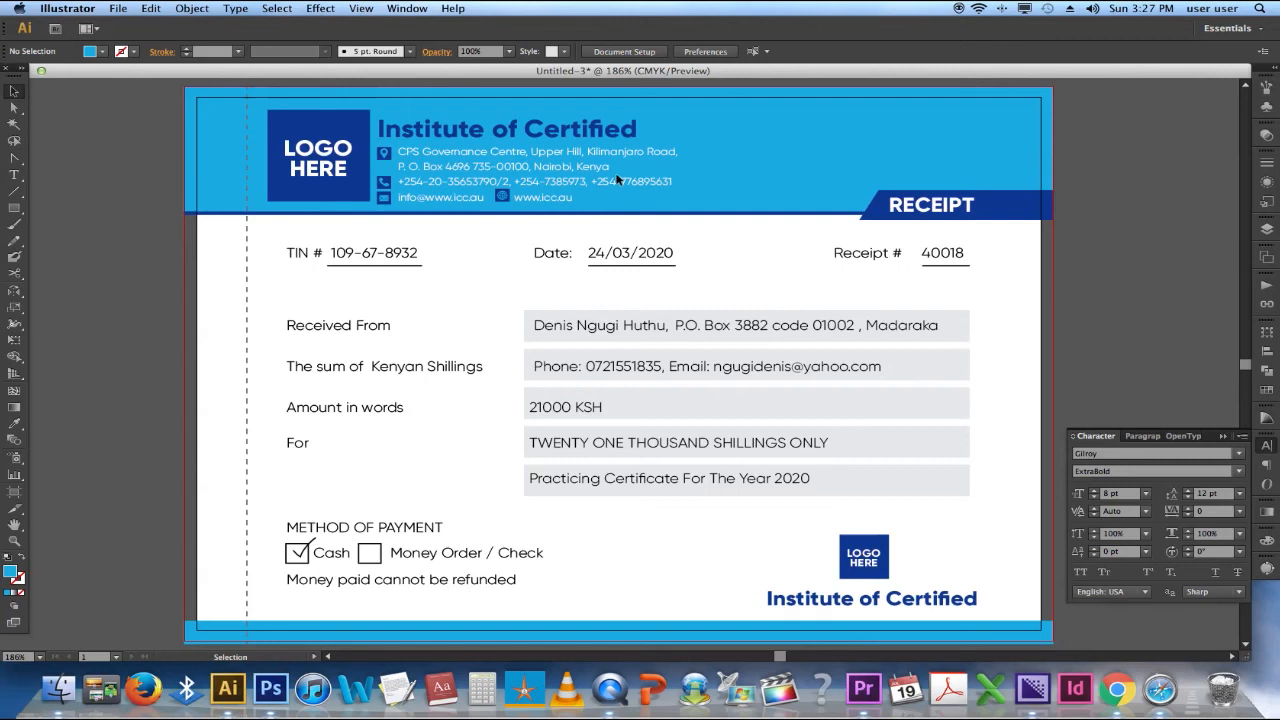
- Nudge the envelope and globe icons slightly down on the header's last contact line
{"action": "left_click", "coordinate": [560, 209]}
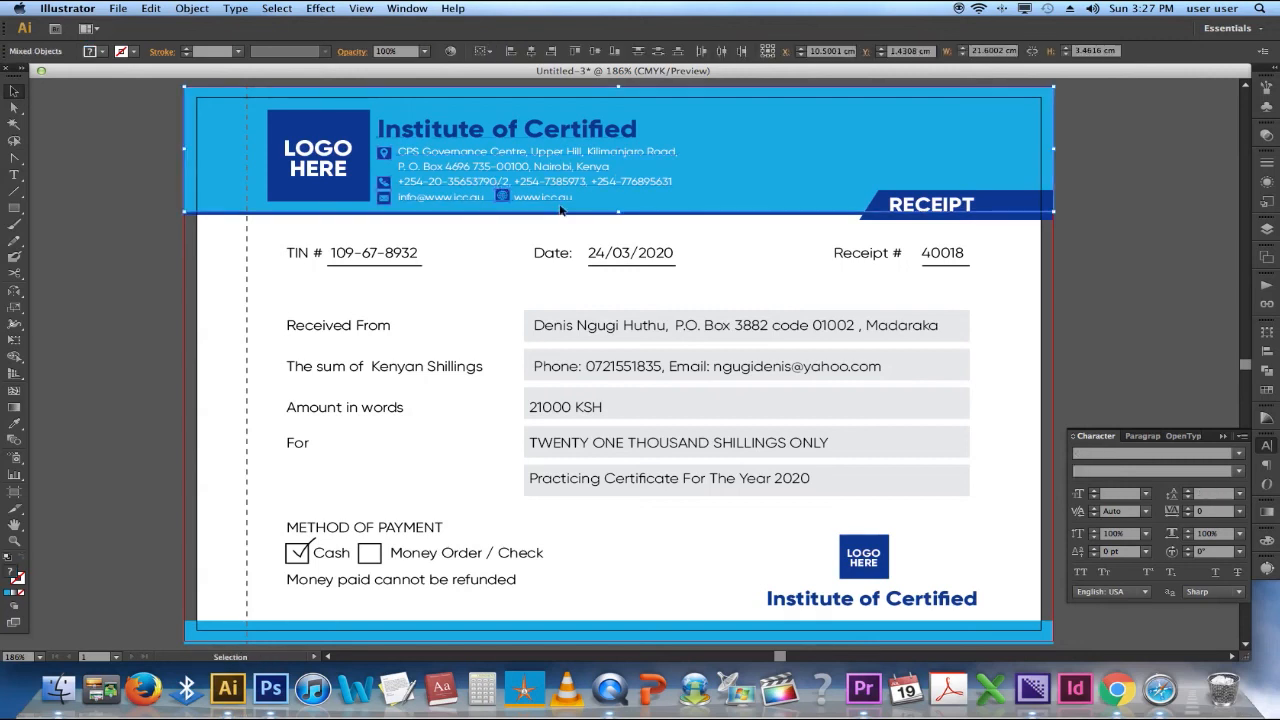
{"action": "key", "text": "a"}
{"action": "left_click", "coordinate": [663, 183], "text": "shift"}
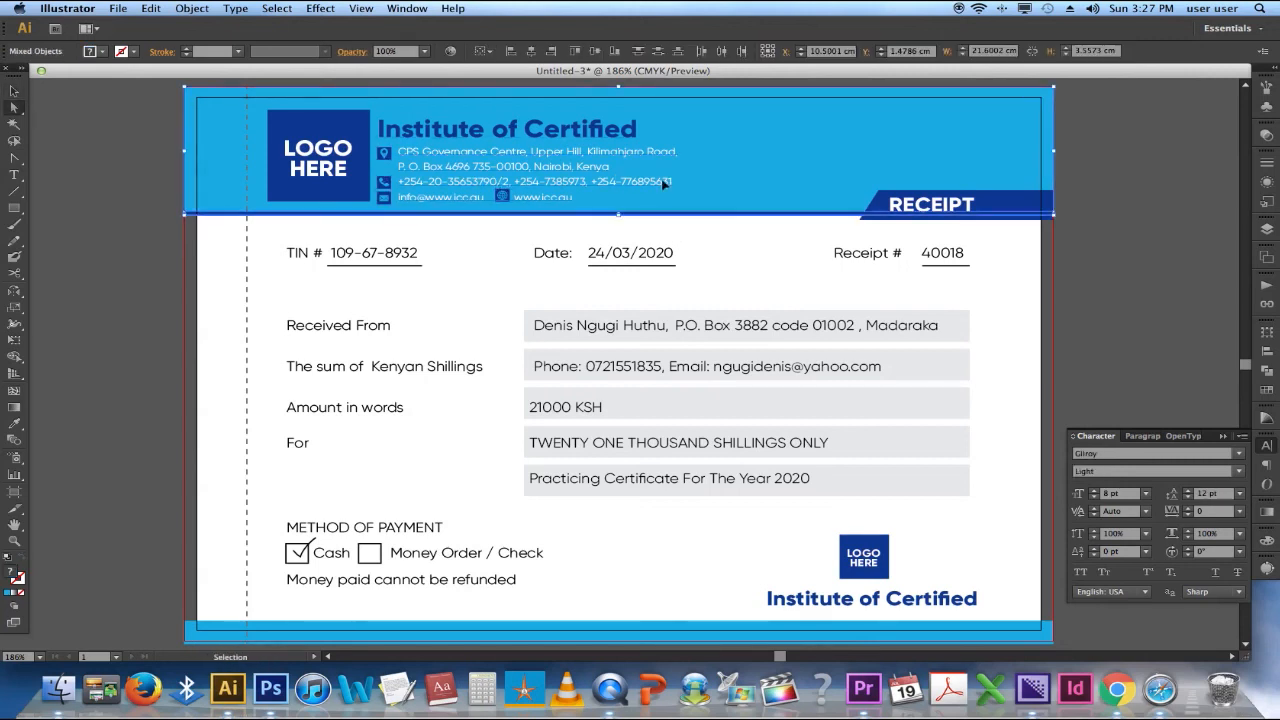
{"action": "left_click", "coordinate": [386, 205], "text": "shift"}
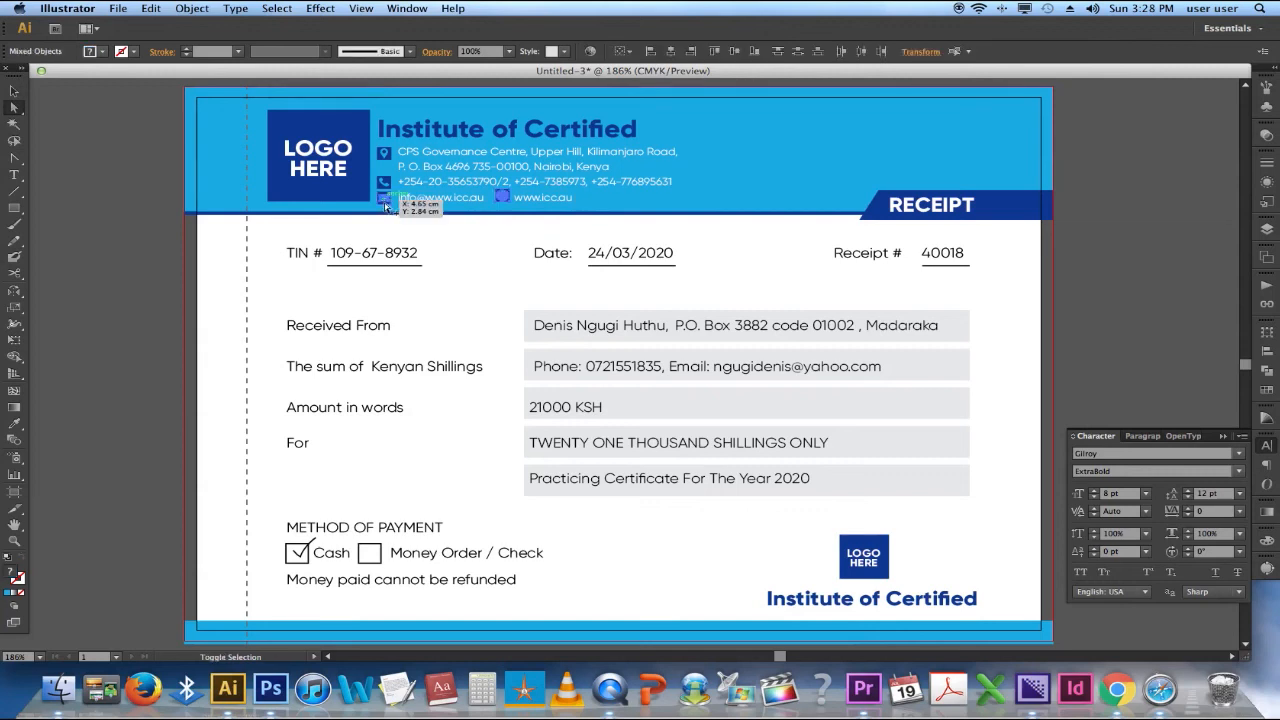
{"action": "key", "text": "Down"}
{"action": "key", "text": "Down"}
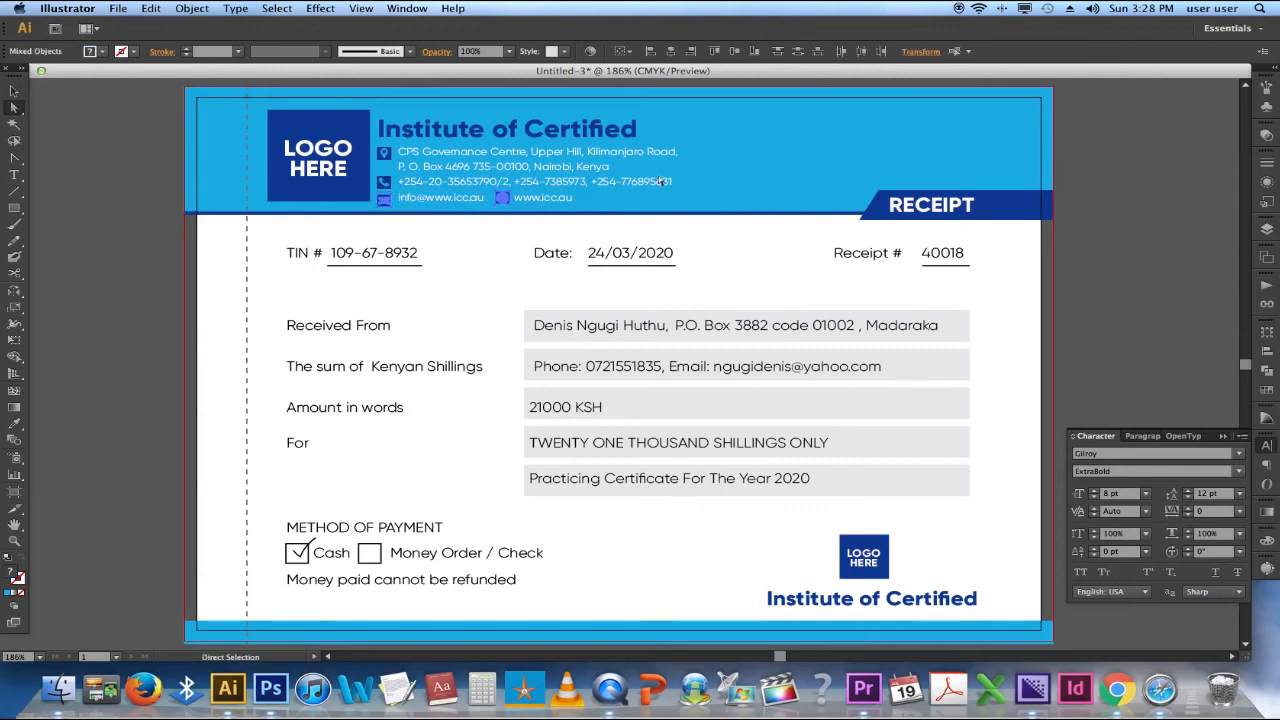
{"action": "key", "text": "shift+super+a"}
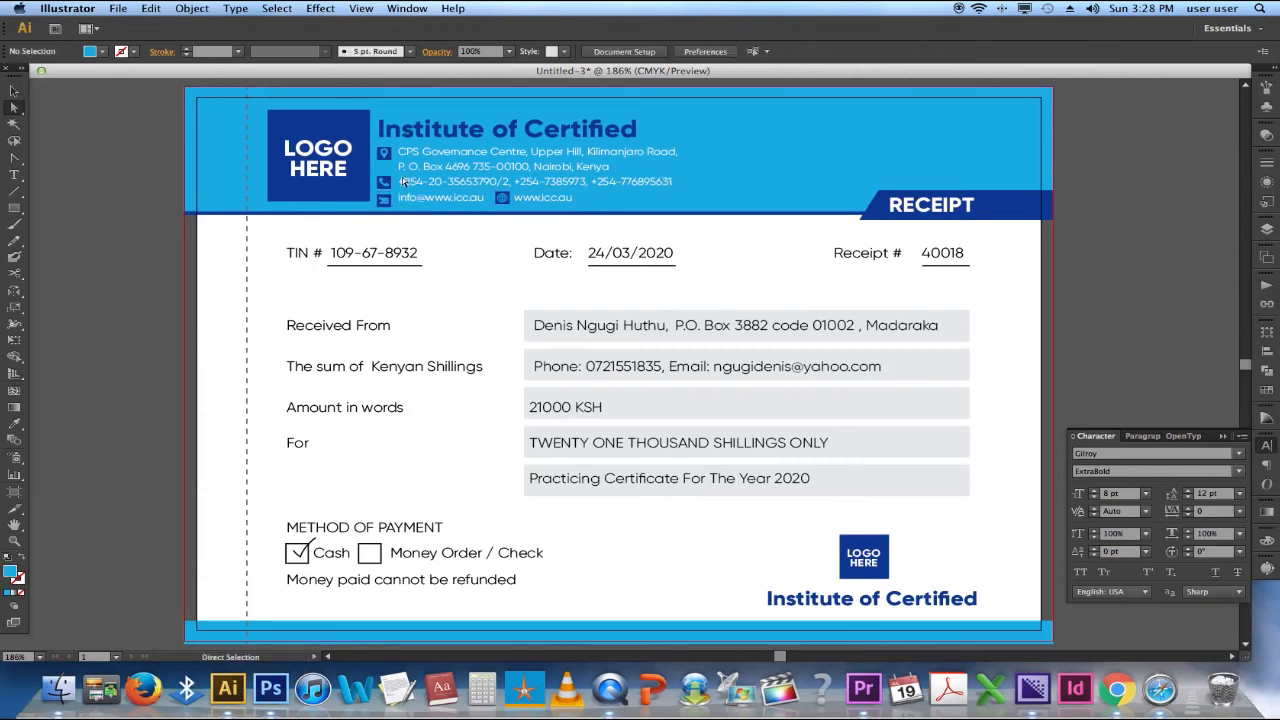
- Even out the icon column's spacing by nudging the location icon down and the phone icon up
{"action": "left_click", "coordinate": [381, 186]}
{"action": "left_click", "coordinate": [389, 158], "text": "shift"}
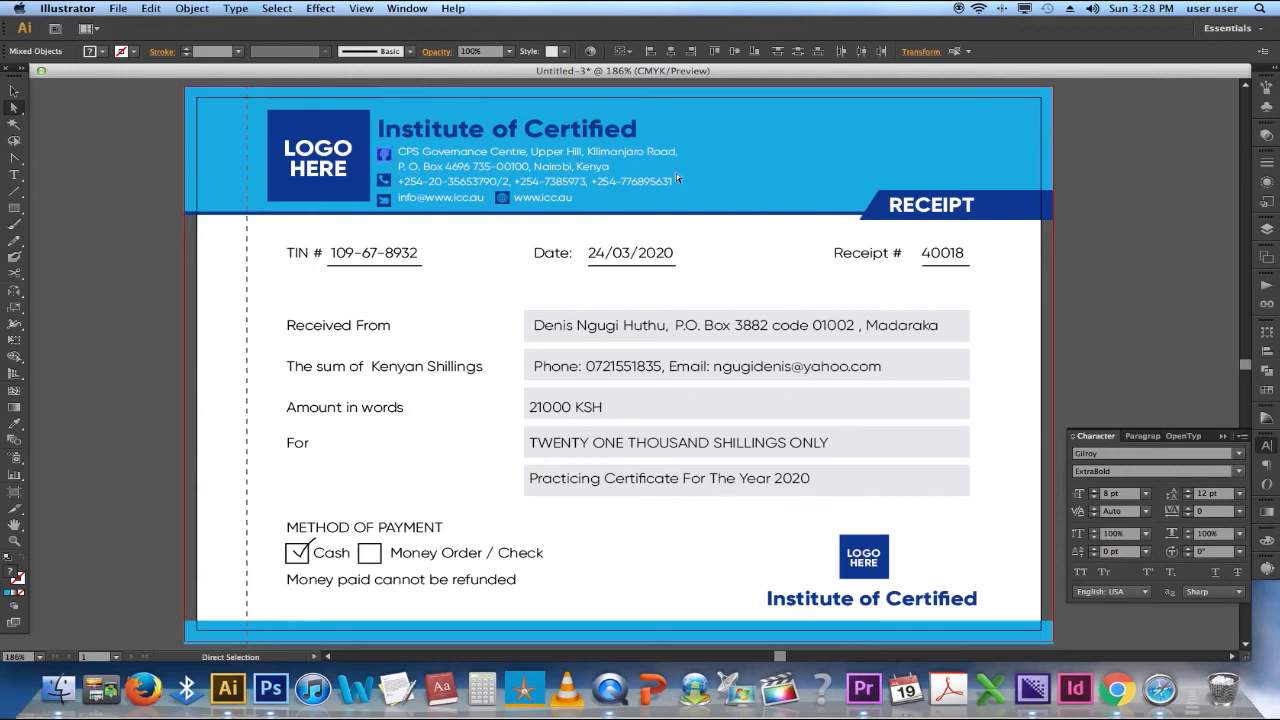
{"action": "left_click", "coordinate": [733, 177]}
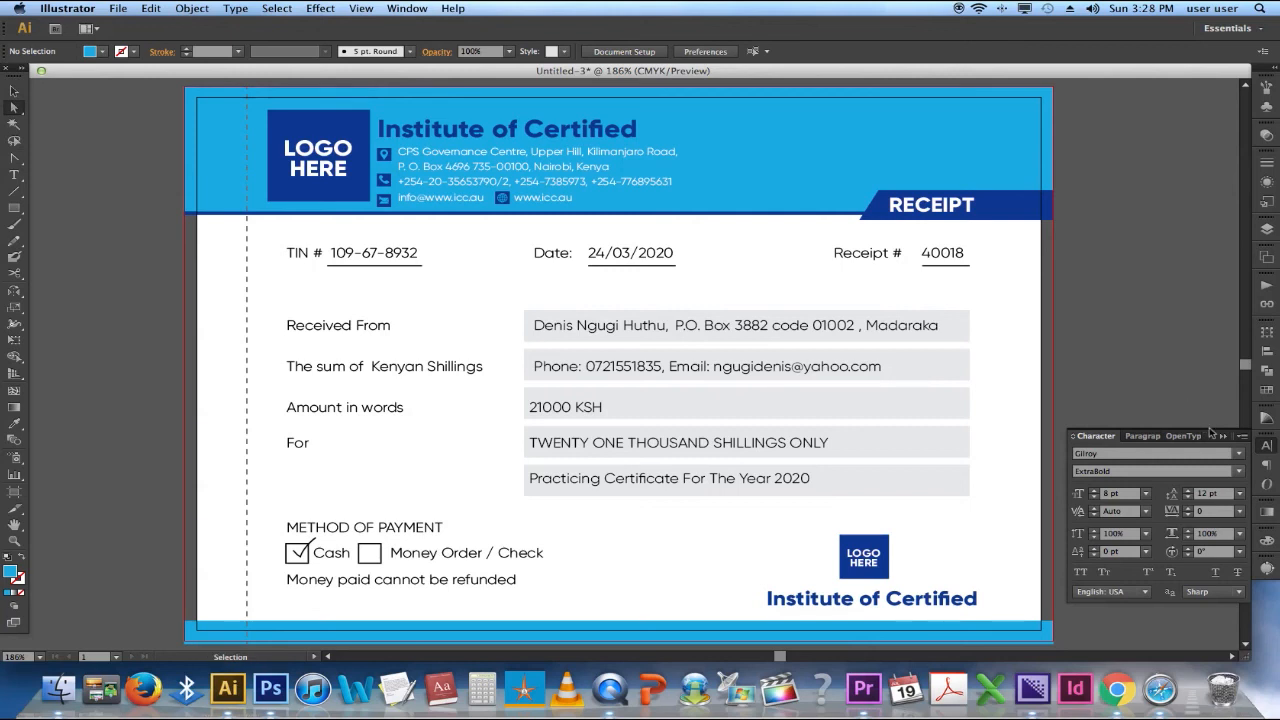
- Save the document under the file name receipt in the Adobe PDF format
{"action": "key", "text": "super+s"}
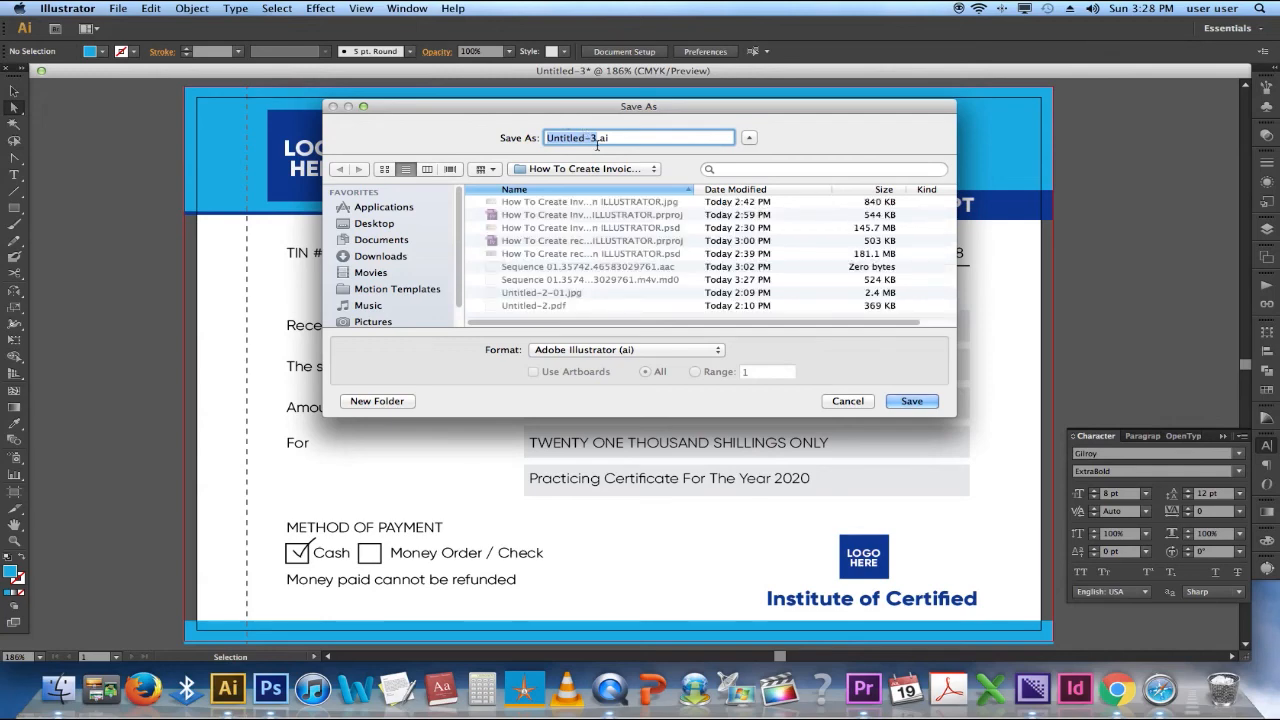
{"action": "left_click_drag", "start_coordinate": [595, 130], "coordinate": [626, 310]}
{"action": "type", "text": "rec"}
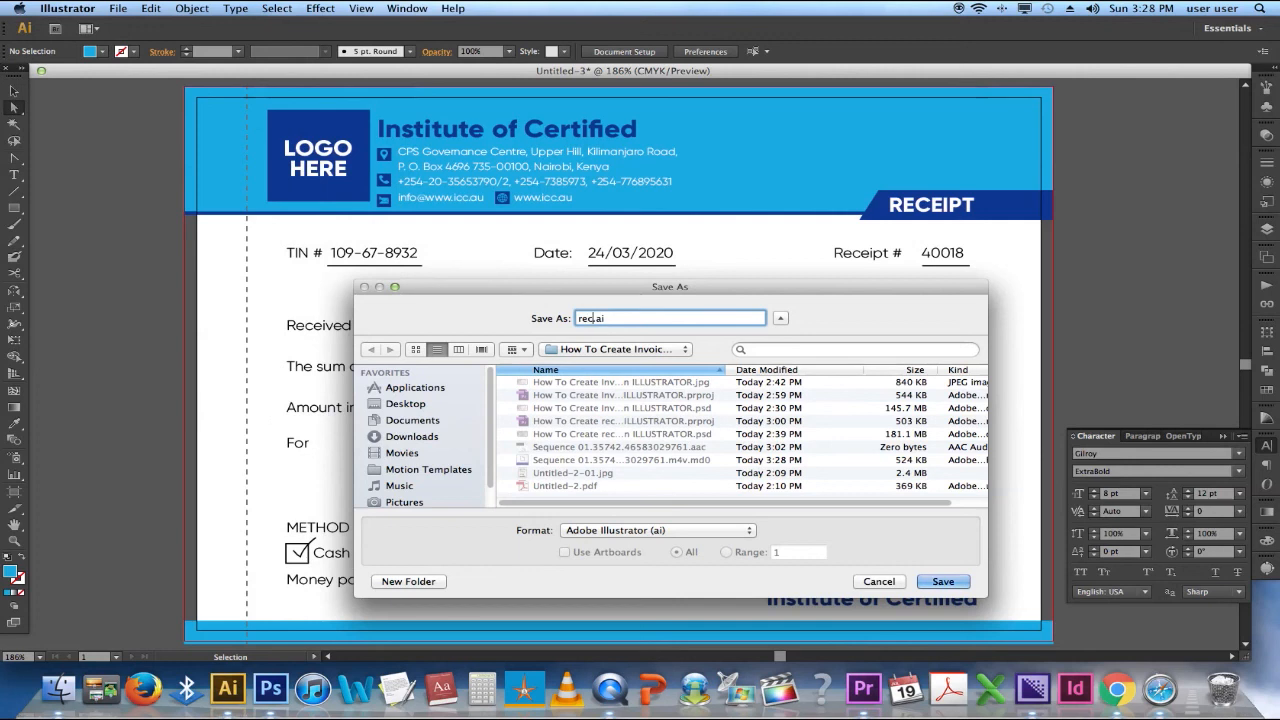
{"action": "type", "text": "eipt"}
{"action": "left_click", "coordinate": [745, 531]}
{"action": "left_click", "coordinate": [735, 567]}
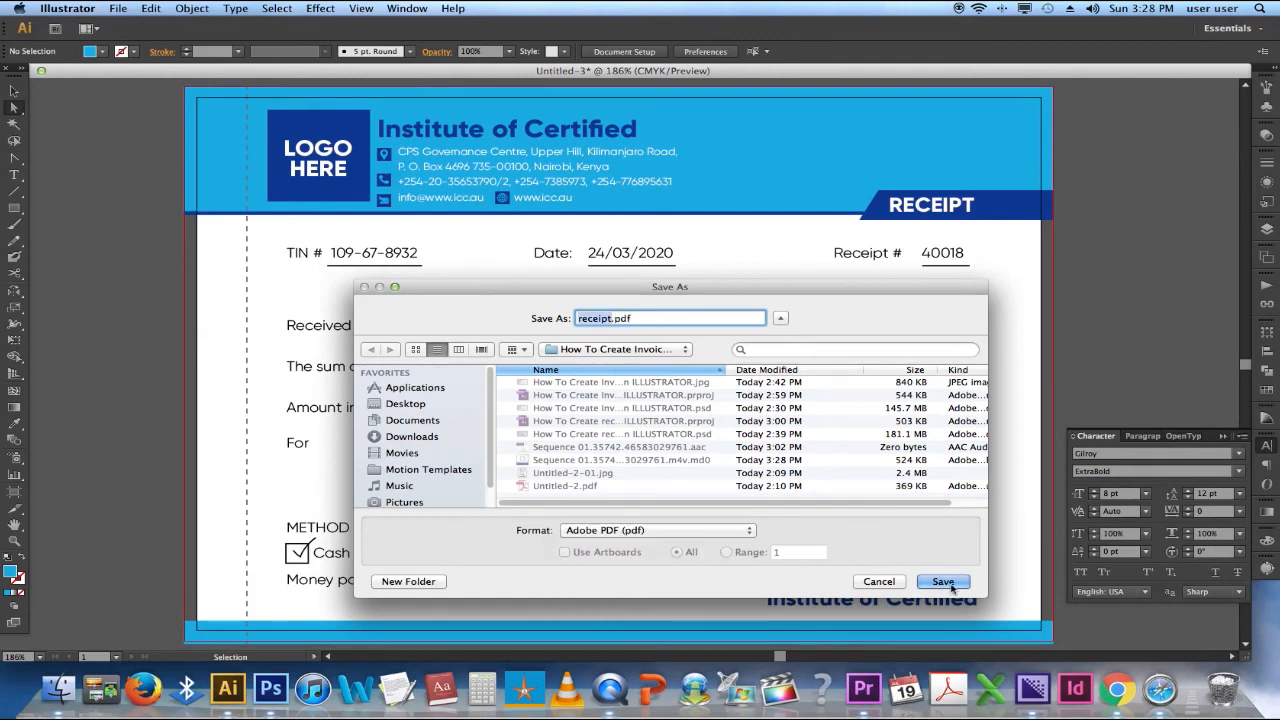
{"action": "key", "text": "Return"}
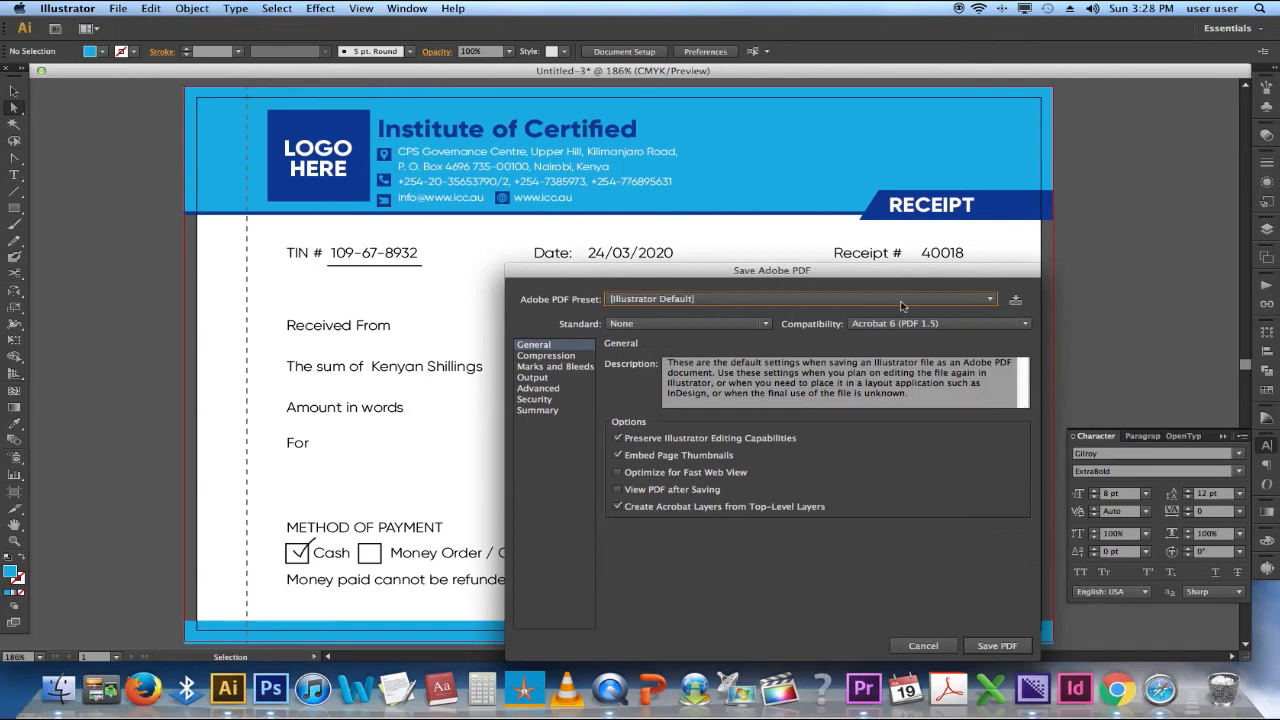
- Apply the [Press Quality] preset to the PDF and save it
{"action": "left_click", "coordinate": [900, 298]}
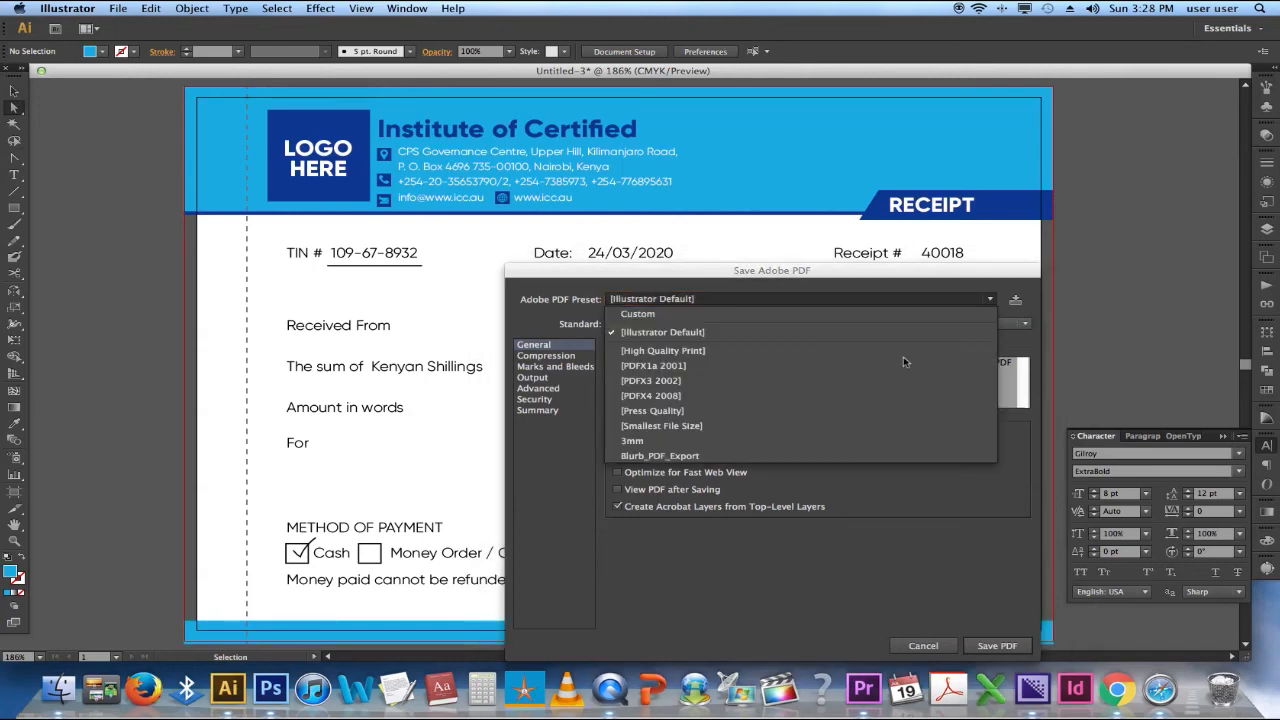
{"action": "left_click", "coordinate": [900, 414]}
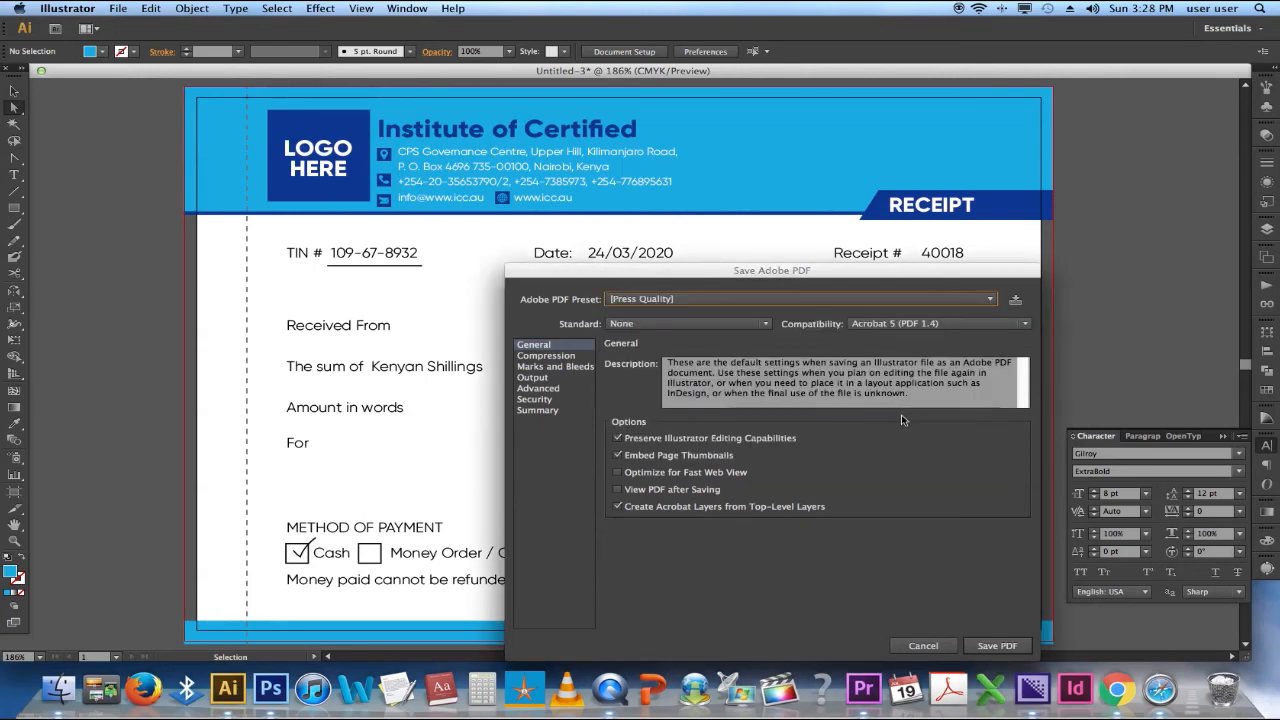
{"action": "left_click", "coordinate": [997, 645]}
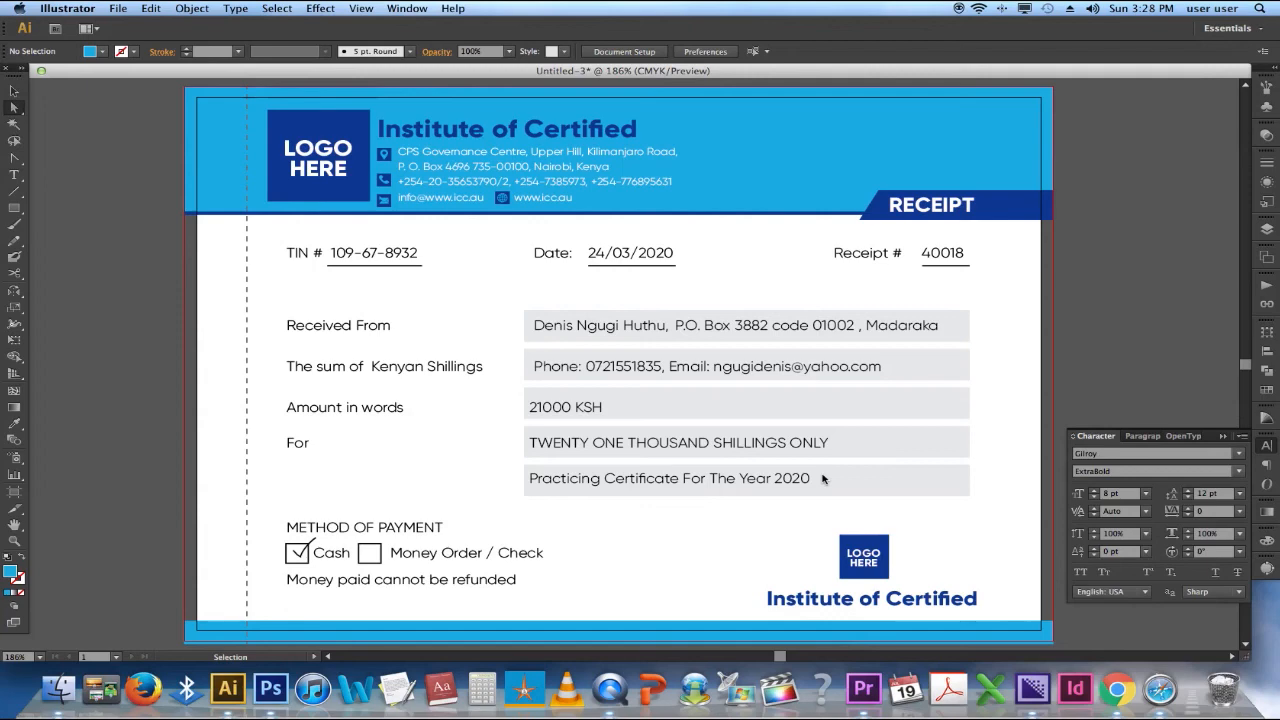
{"action": "right_click", "coordinate": [605, 685]}
{"action": "left_click", "coordinate": [643, 600]}
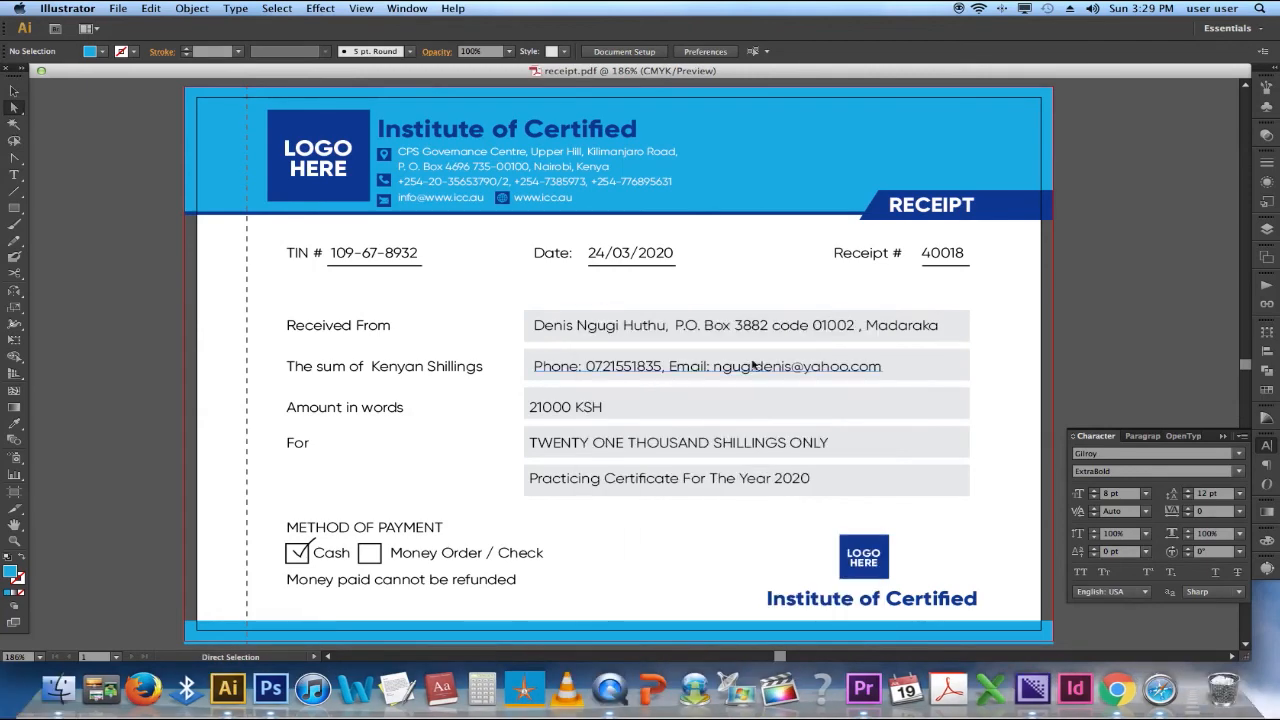
{"action": "left_click", "coordinate": [316, 193]}
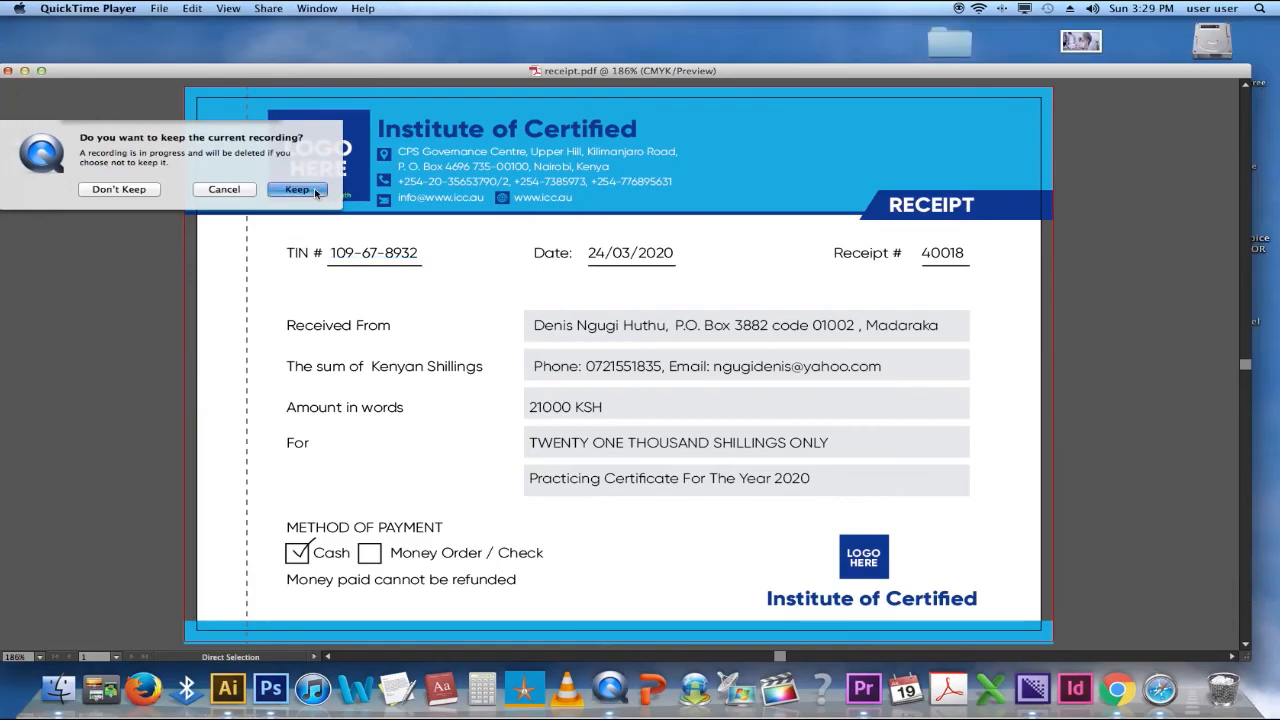